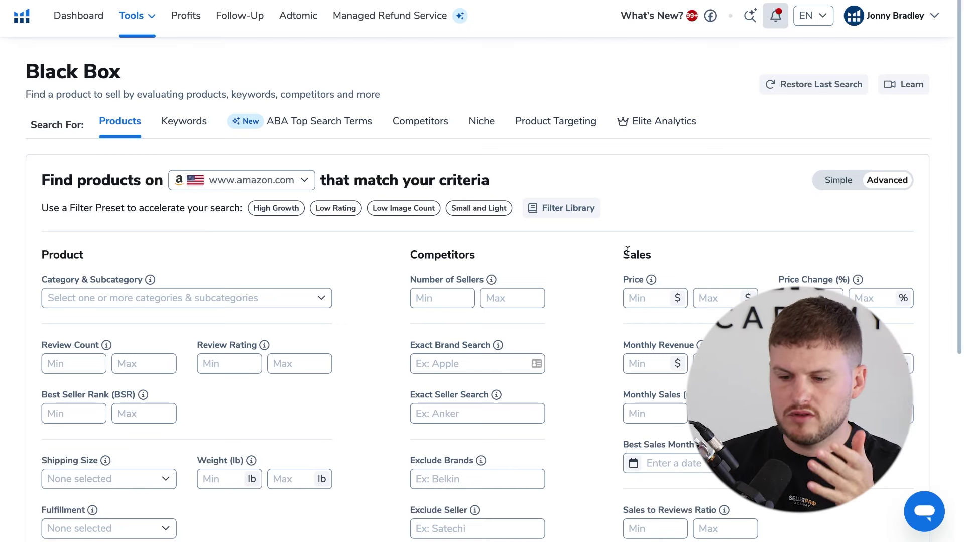
pyautogui.scroll(-1, 625, 253)
pyautogui.scroll(1, 627, 252)
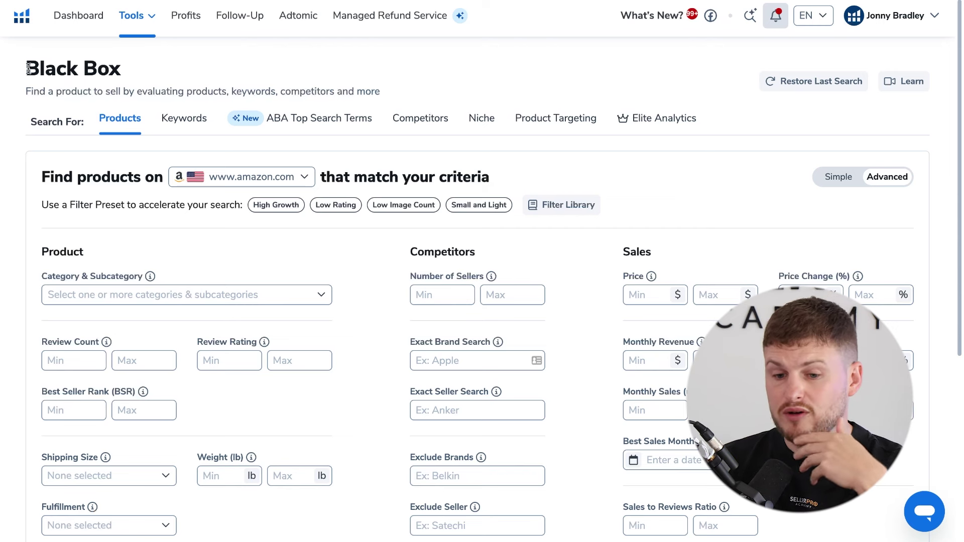
pyautogui.moveTo(26, 64); pyautogui.dragTo(130, 76)
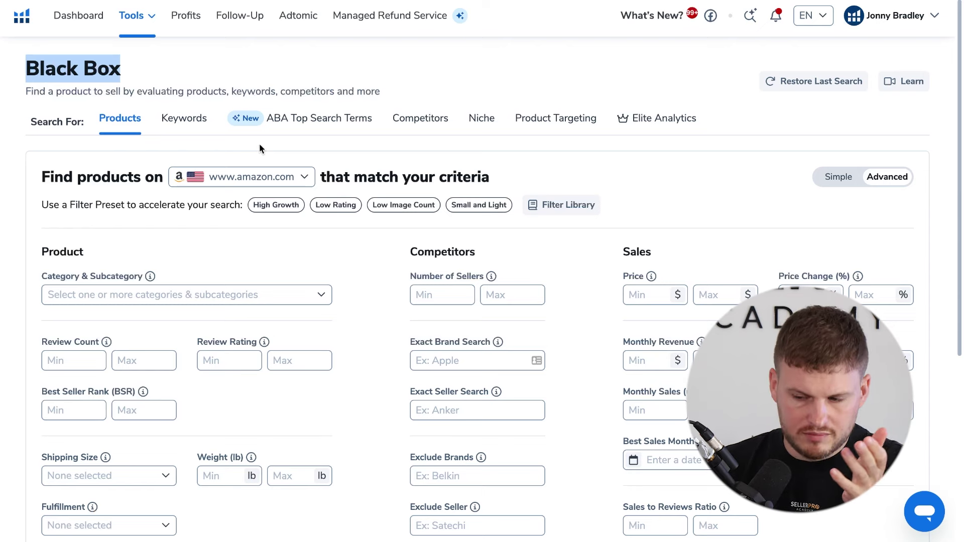
pyautogui.scroll(-2, 266, 250)
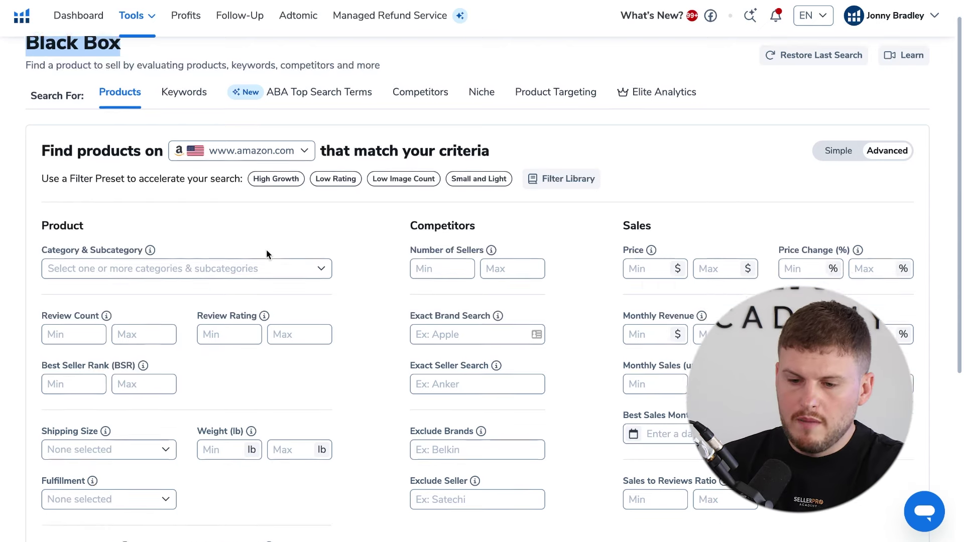
pyautogui.scroll(-2, 266, 249)
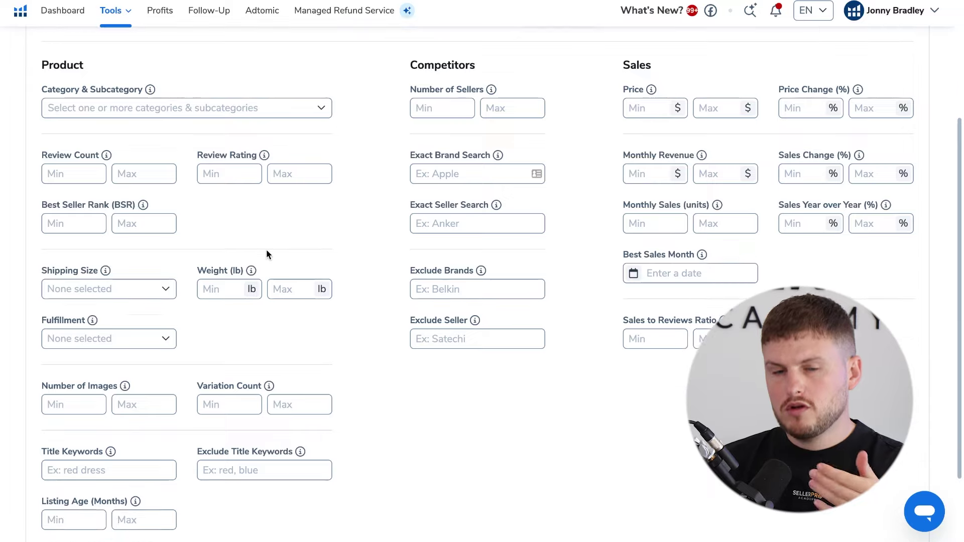
pyautogui.click(124, 104)
pyautogui.click(55, 266)
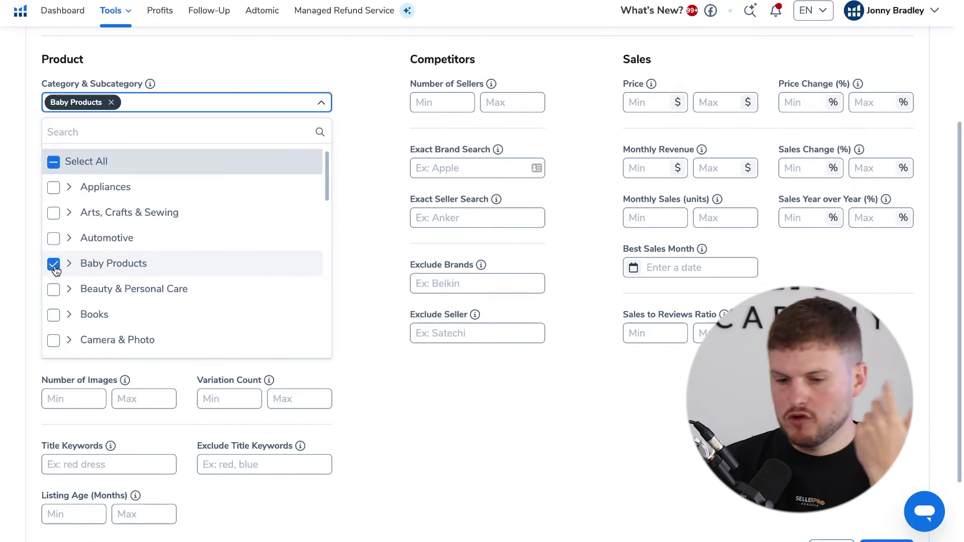
pyautogui.click(356, 149)
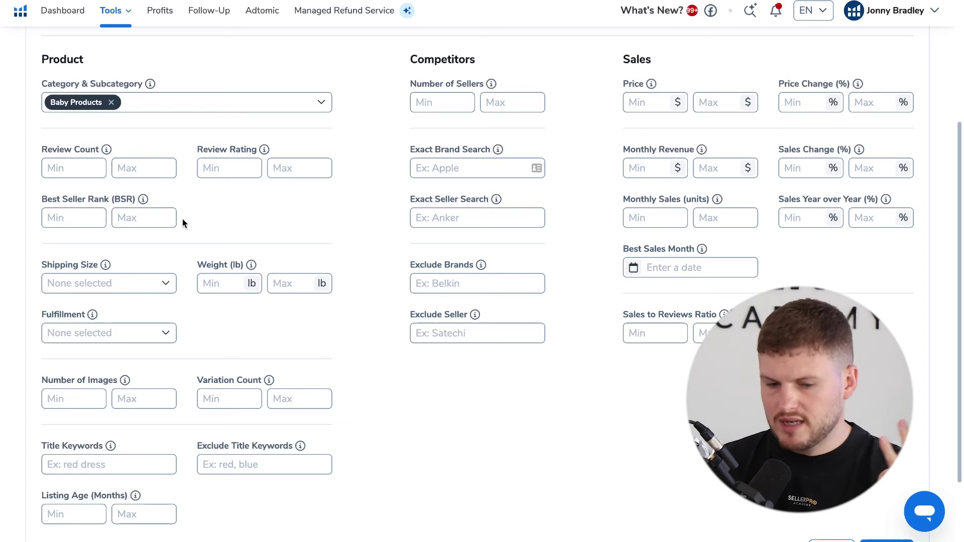
# Step: Limit the shipping size filter to Small Standard-Size
pyautogui.click(151, 286)
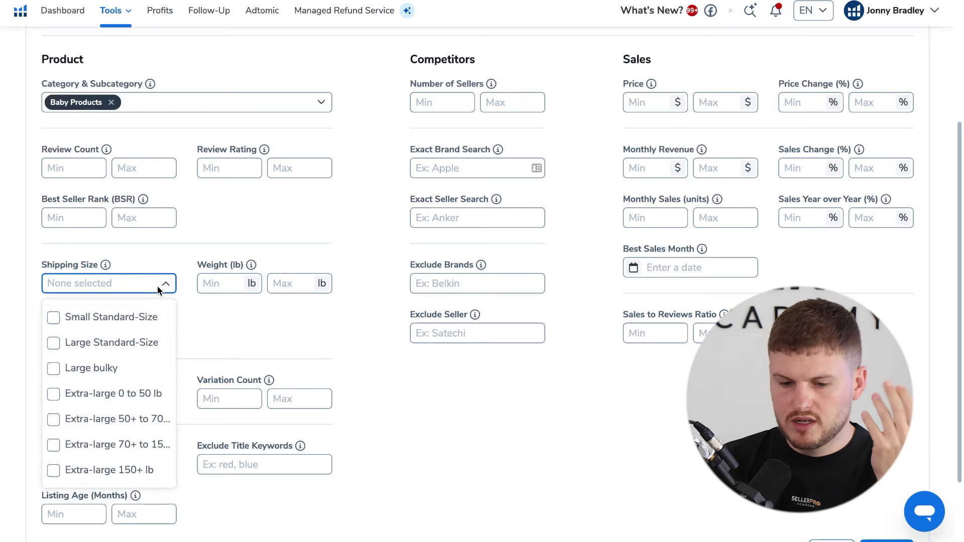
pyautogui.click(111, 317)
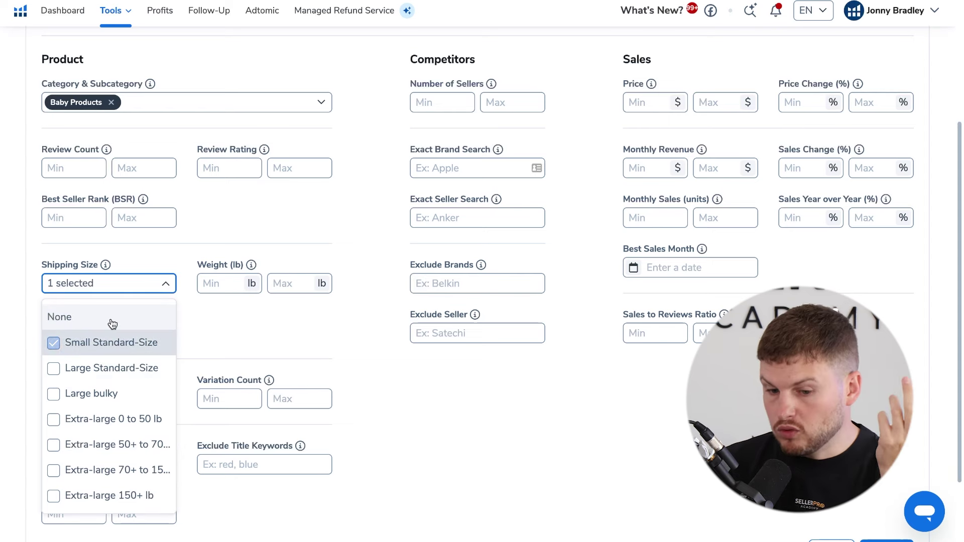
pyautogui.click(321, 246)
# Step: Set the price filter to a minimum of $17 and a maximum of $20
pyautogui.click(667, 101)
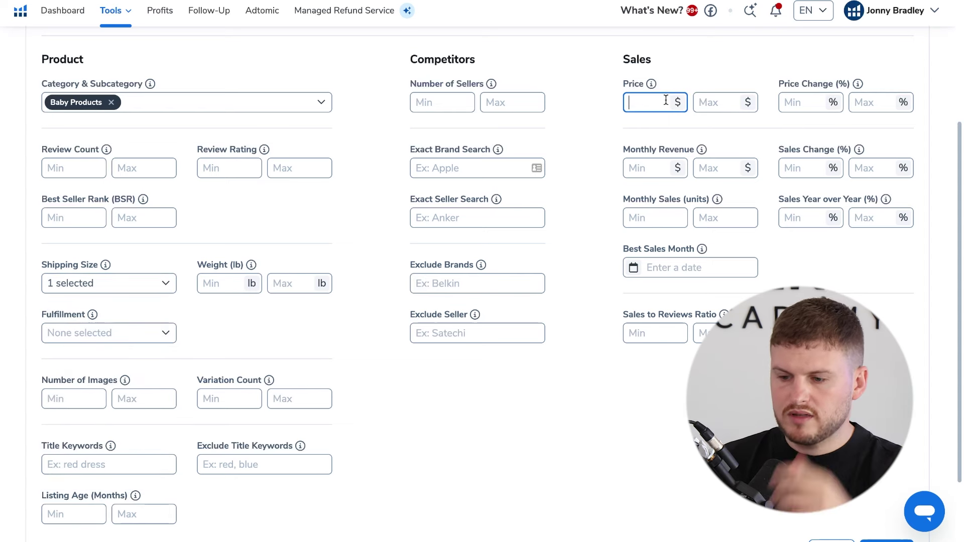
pyautogui.write('1')
pyautogui.press('BackSpace')
pyautogui.write('20')
pyautogui.click(722, 107)
pyautogui.click(656, 100)
pyautogui.press('BackSpace')
pyautogui.press('BackSpace')
pyautogui.write('17')
pyautogui.click(727, 100)
pyautogui.write('20')
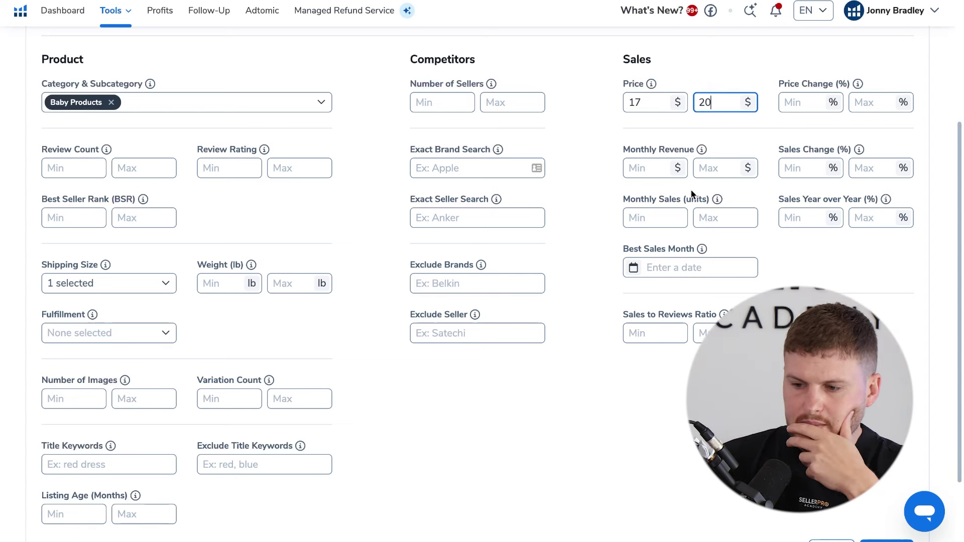
# Step: Set the minimum monthly revenue to $5000 and run the product search
pyautogui.click(648, 168)
pyautogui.write('5000')
pyautogui.press('BackSpace')
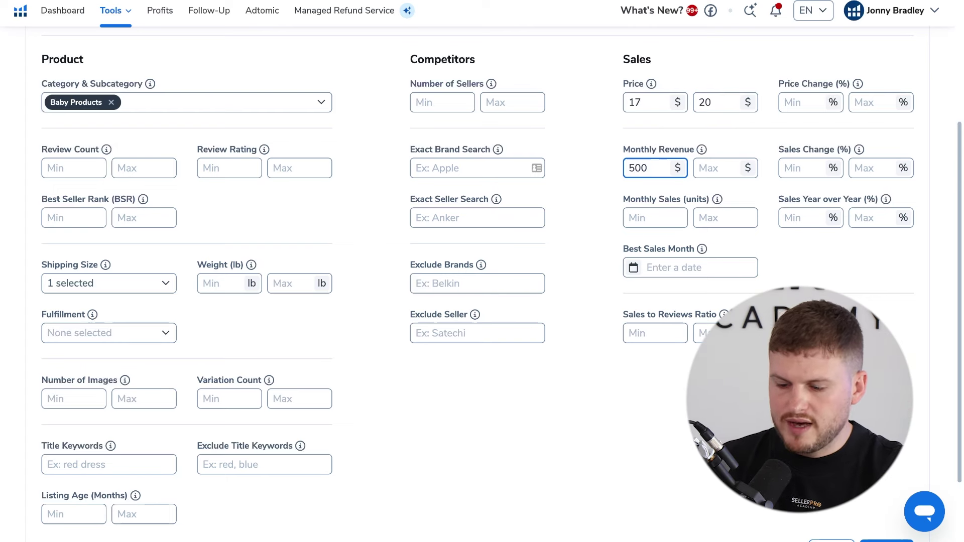
pyautogui.scroll(-1, 608, 297)
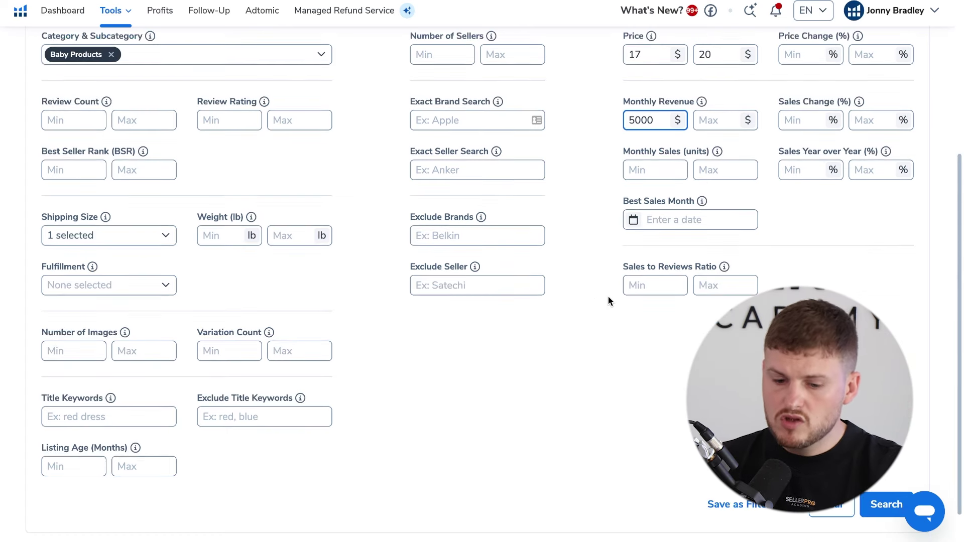
pyautogui.click(881, 504)
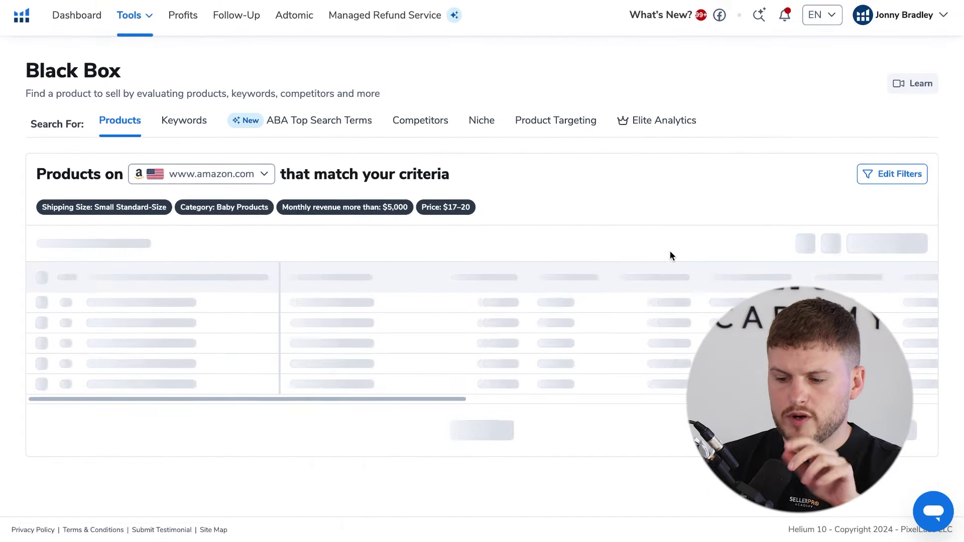
# Step: Examine the first page of matching baby products, comparing product types, prices, monthly sales and revenue
pyautogui.scroll(-2, 565, 266)
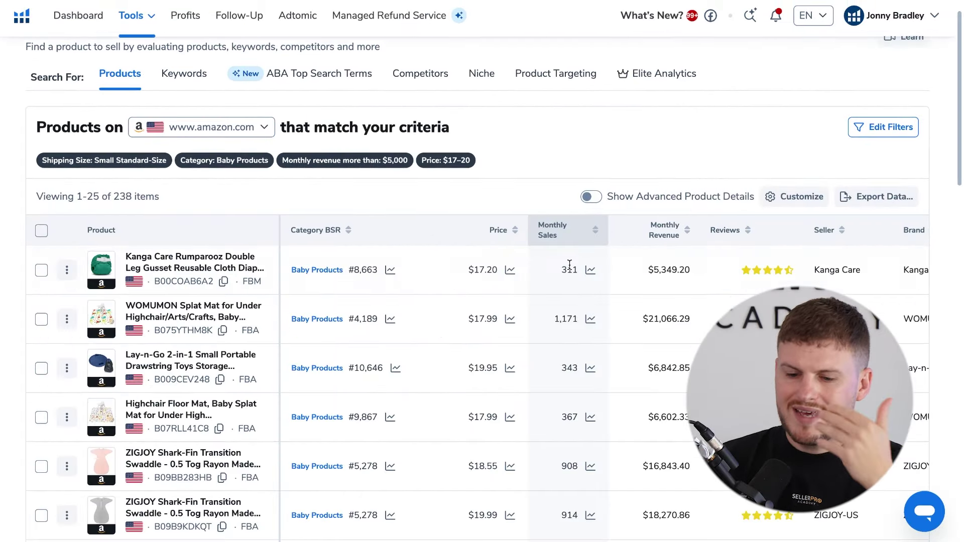
pyautogui.scroll(2, 545, 243)
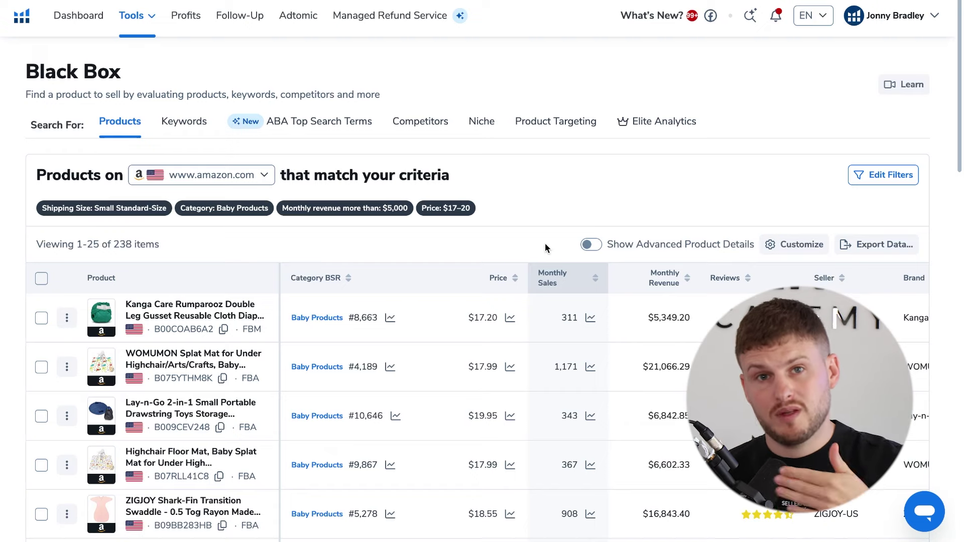
pyautogui.scroll(-8, 544, 243)
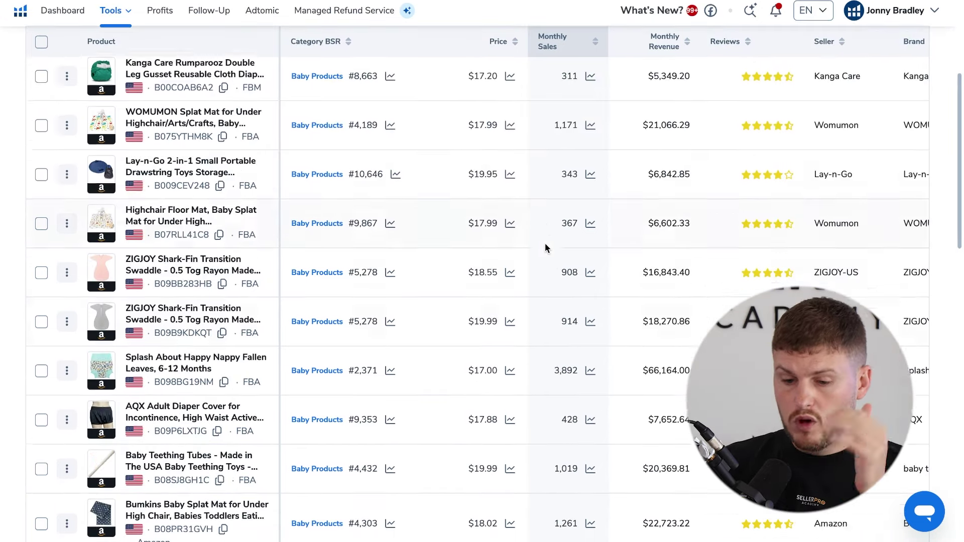
pyautogui.scroll(-8, 228, 281)
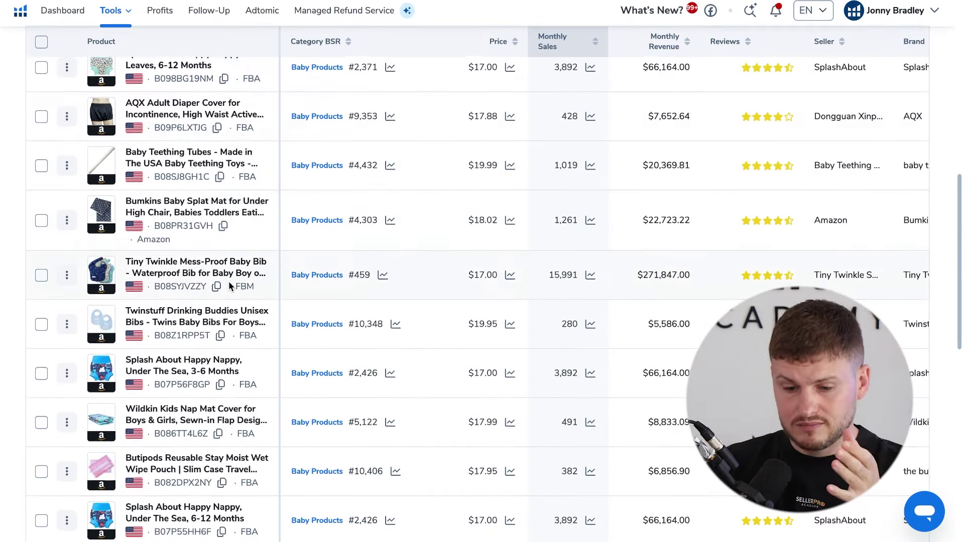
pyautogui.scroll(-2, 175, 335)
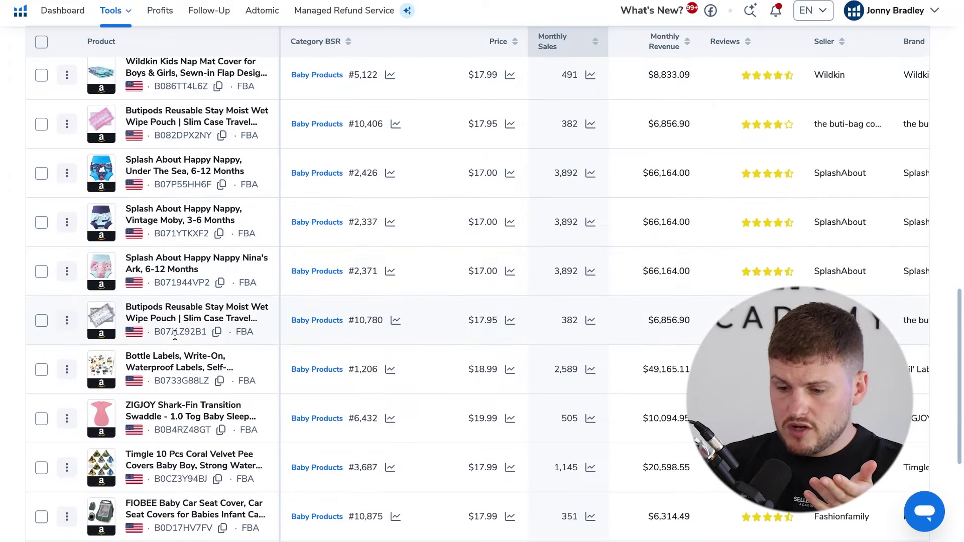
pyautogui.scroll(-2, 225, 314)
pyautogui.scroll(-3, 225, 313)
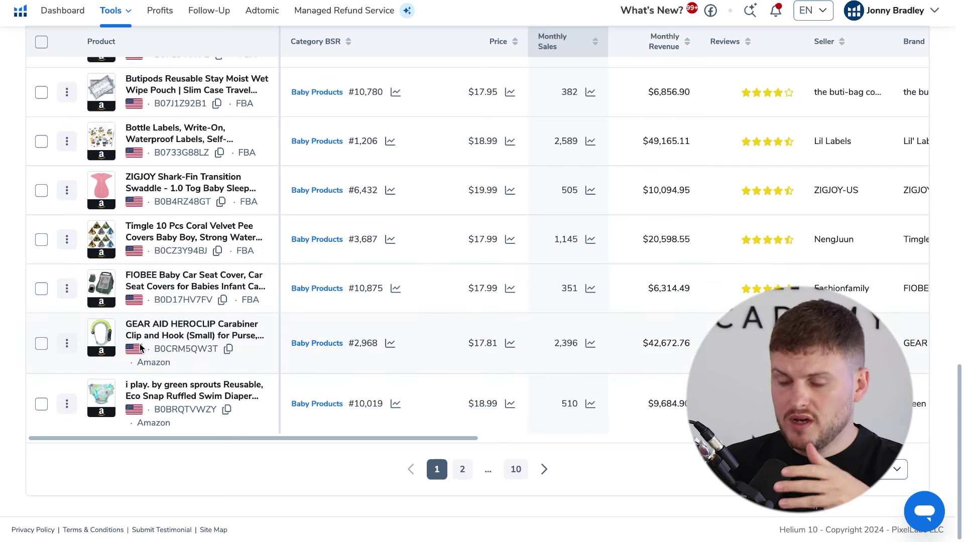
pyautogui.scroll(15, 297, 313)
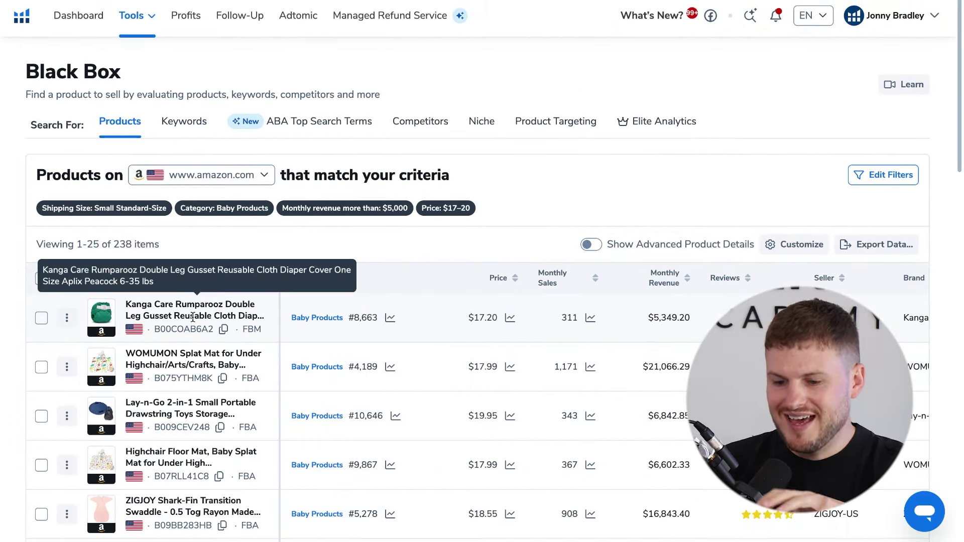
# Step: Check the monthly revenue of the WOMUMON splat mat and open its Amazon listing
pyautogui.scroll(-1, 193, 318)
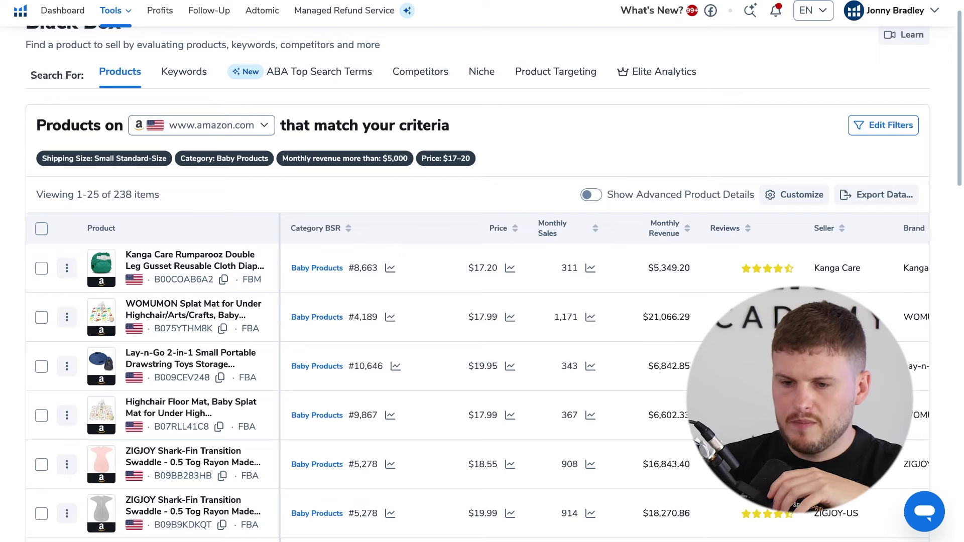
pyautogui.scroll(-1, 275, 267)
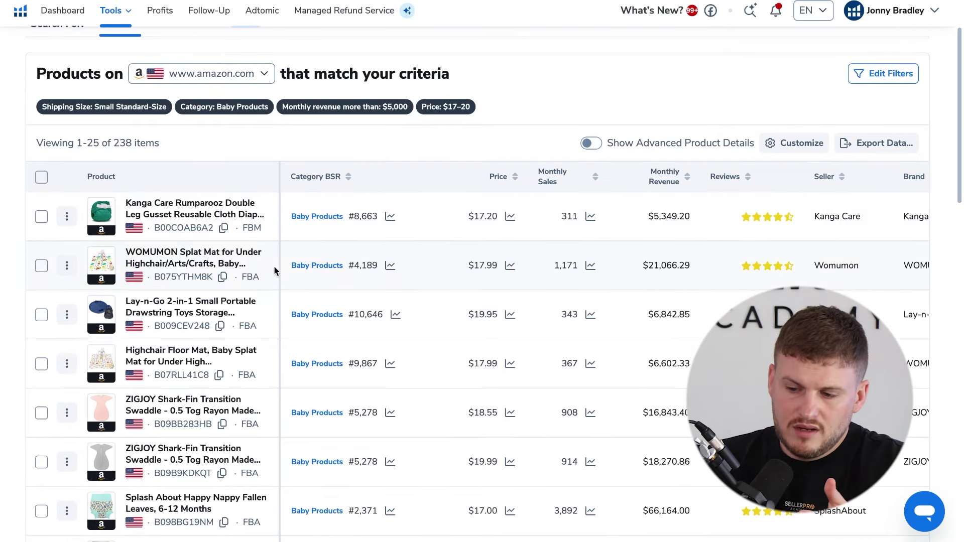
pyautogui.moveTo(642, 265); pyautogui.dragTo(703, 269)
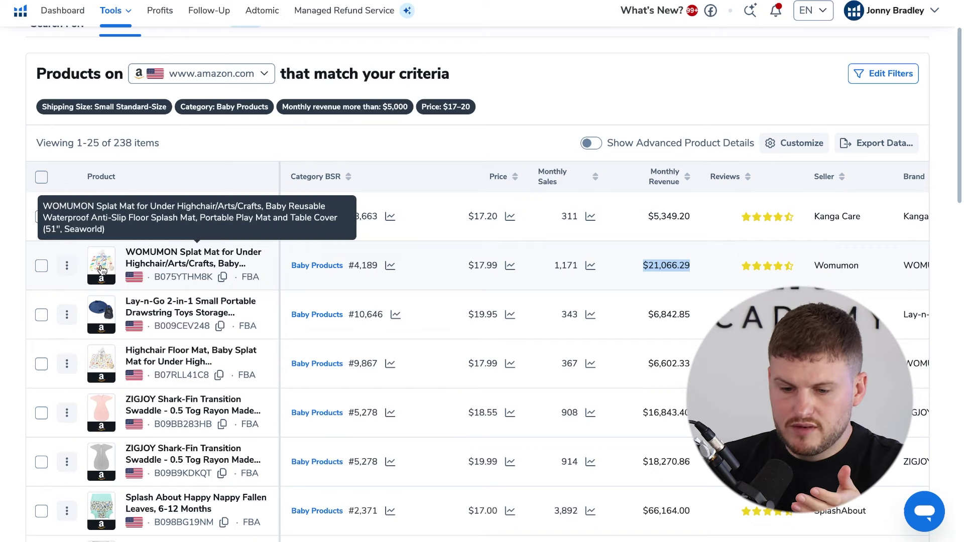
pyautogui.click(143, 252)
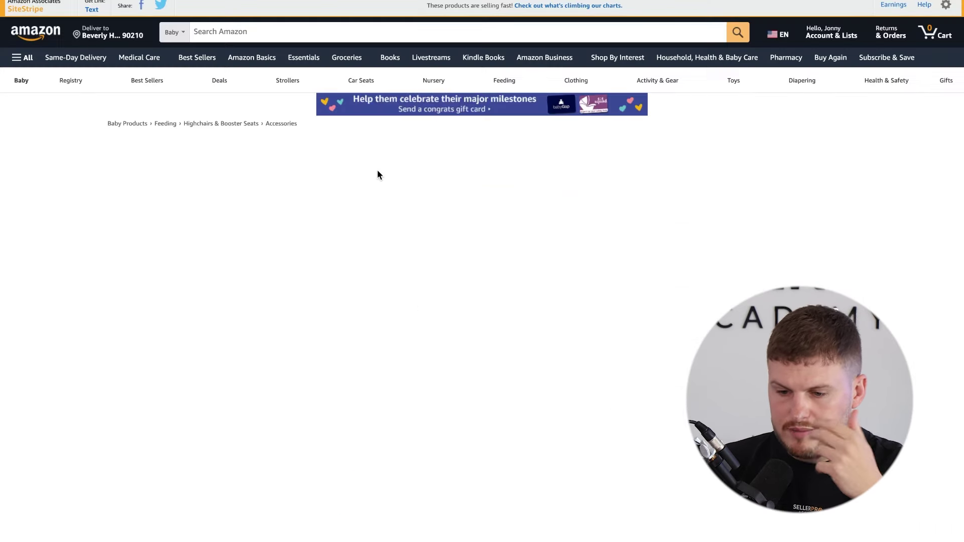
# Step: Examine the splat mat listing's product images, title and sales data
pyautogui.scroll(-1, 377, 180)
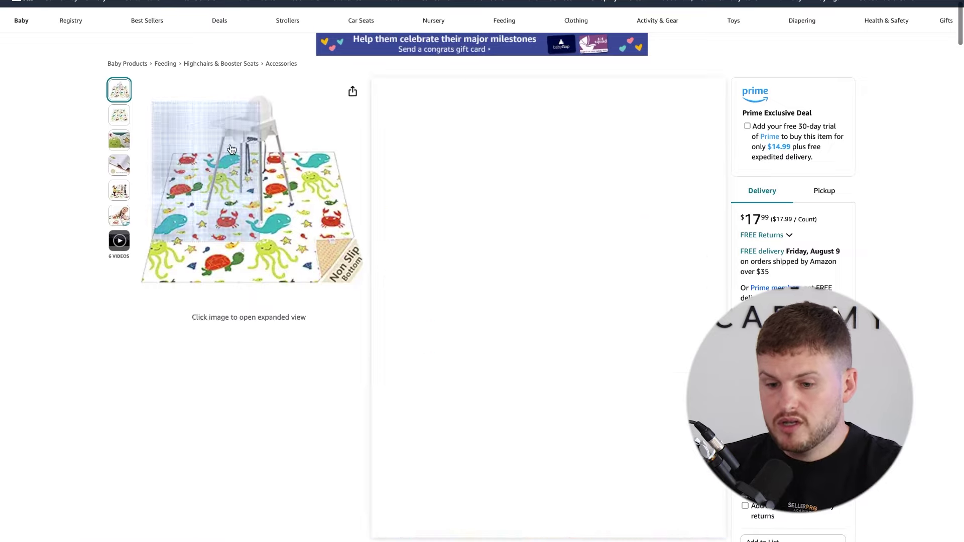
pyautogui.scroll(-1, 136, 133)
pyautogui.moveTo(120, 95)
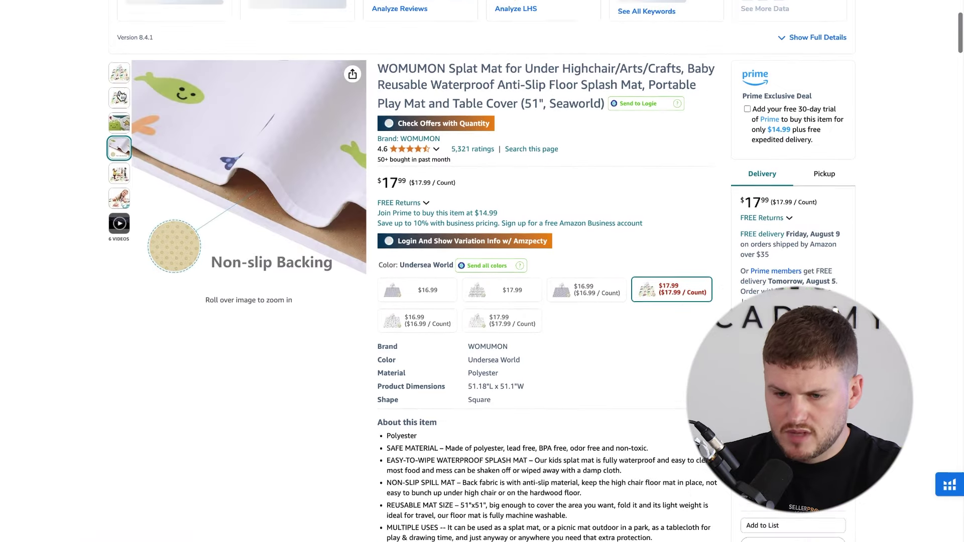
pyautogui.moveTo(122, 140)
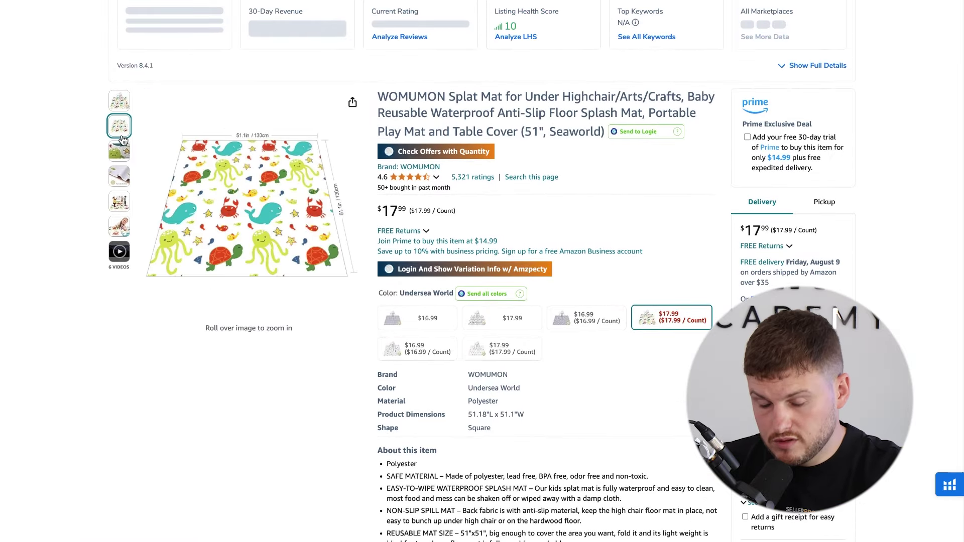
pyautogui.moveTo(124, 181)
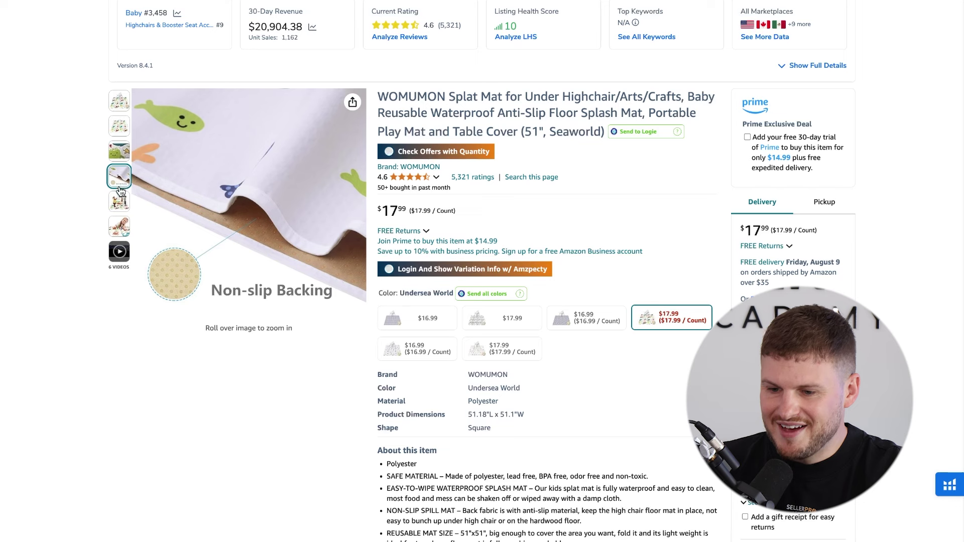
pyautogui.moveTo(436, 101); pyautogui.dragTo(639, 103)
pyautogui.click(639, 103)
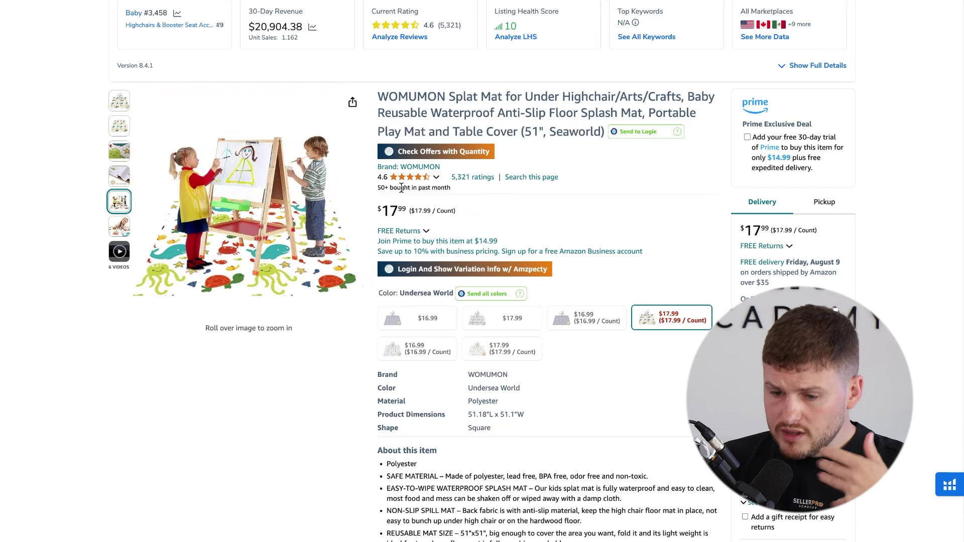
# Step: Copy "Mat for Under Highchair" from the listing title and search Amazon for it across all departments
pyautogui.moveTo(482, 96); pyautogui.dragTo(617, 98)
pyautogui.hotkey('ctrl', 'c')
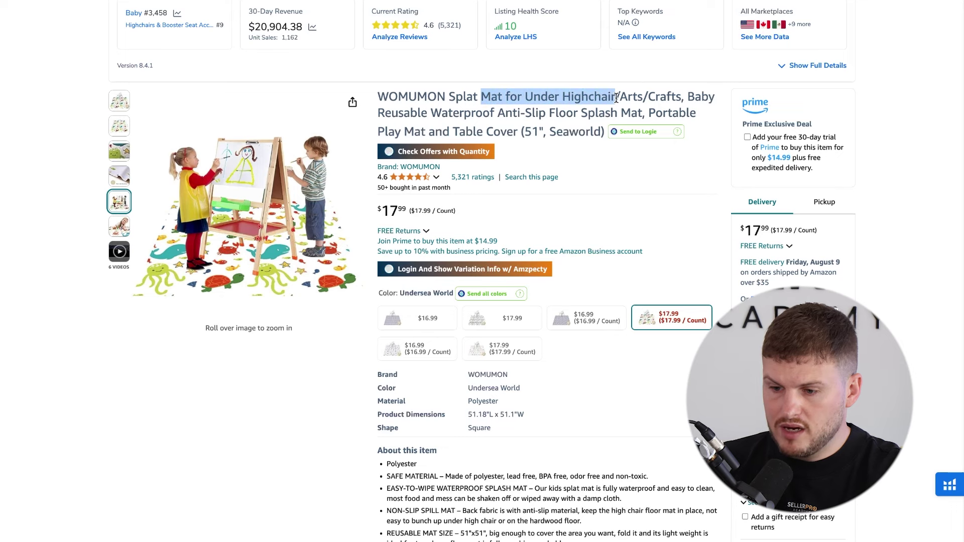
pyautogui.click(395, 179)
pyautogui.scroll(4, 351, 288)
pyautogui.click(196, 33)
pyautogui.hotkey('ctrl', 'v')
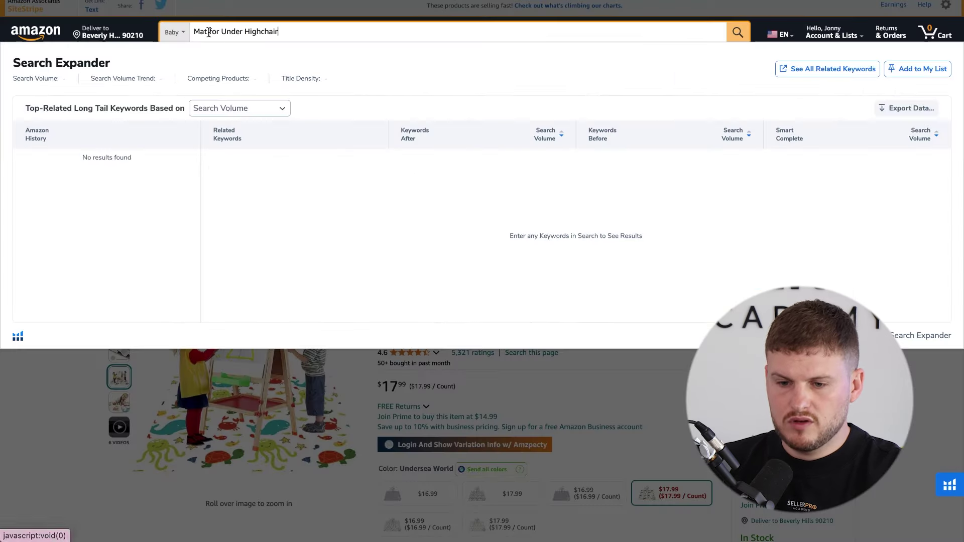
pyautogui.click(173, 32)
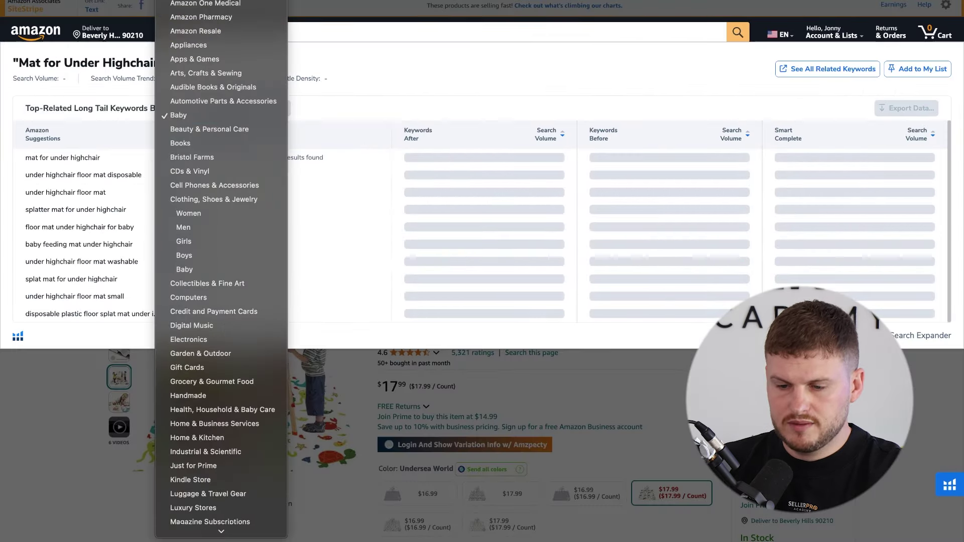
pyautogui.click(738, 35)
pyautogui.click(739, 35)
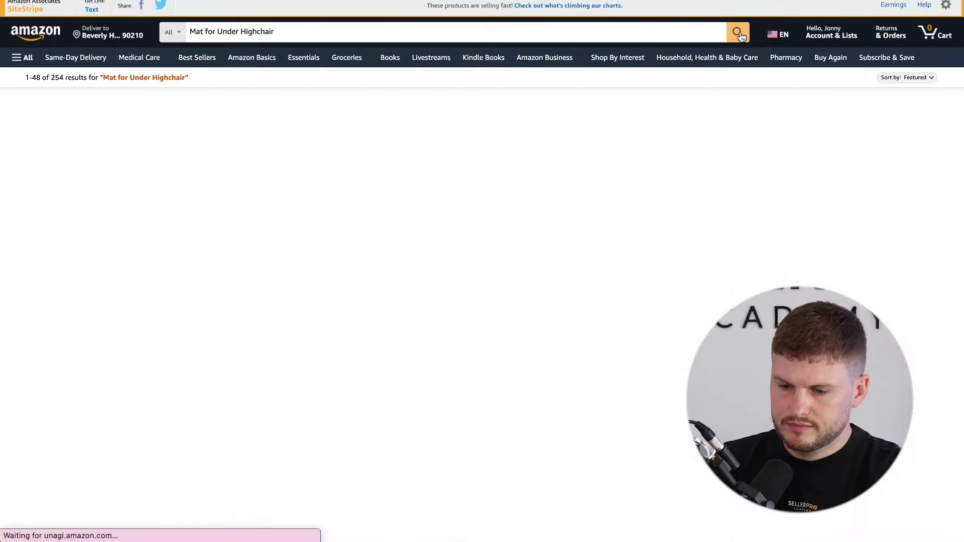
# Step: Look over the competing highchair mats and the keyword niche summary in the Amazon search results
pyautogui.scroll(-2, 446, 171)
pyautogui.scroll(-7, 447, 171)
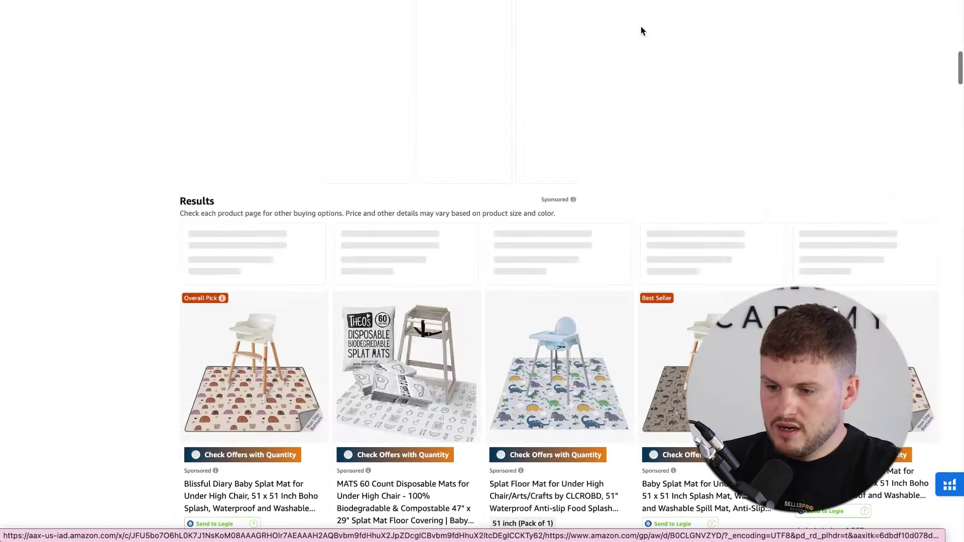
pyautogui.scroll(10, 493, 212)
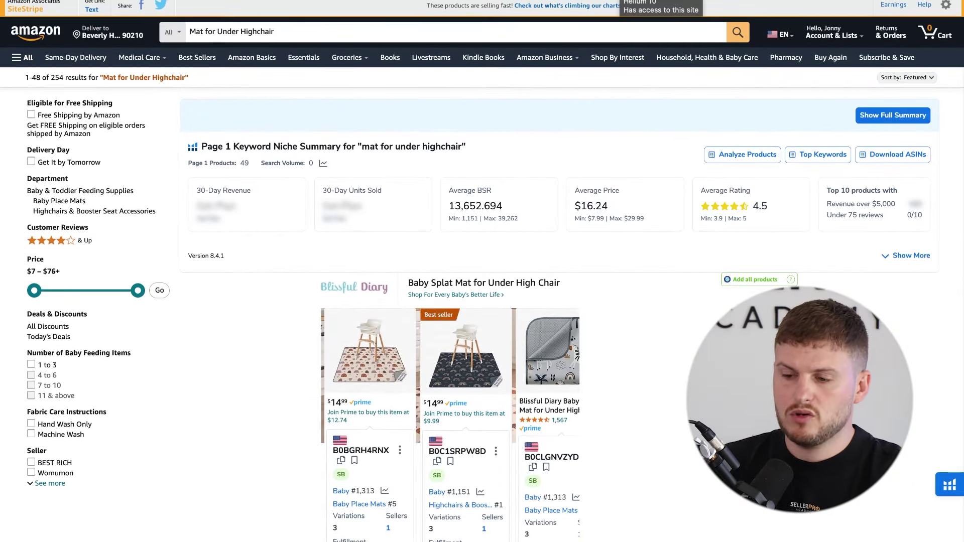
# Step: Run Xray product research on the "Mat for Under Highchair" results and check the creation date of the THEO'S MATS listing
pyautogui.click(618, 2)
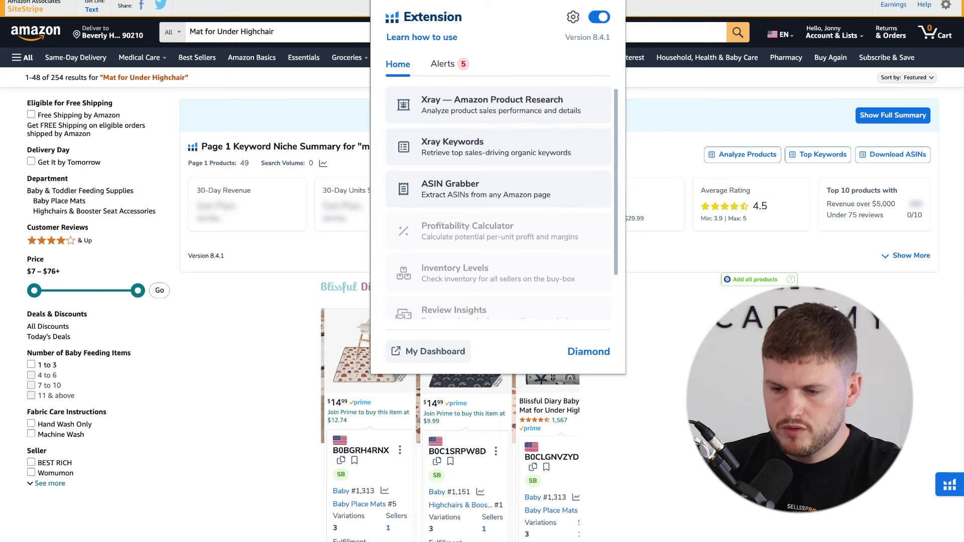
pyautogui.click(463, 105)
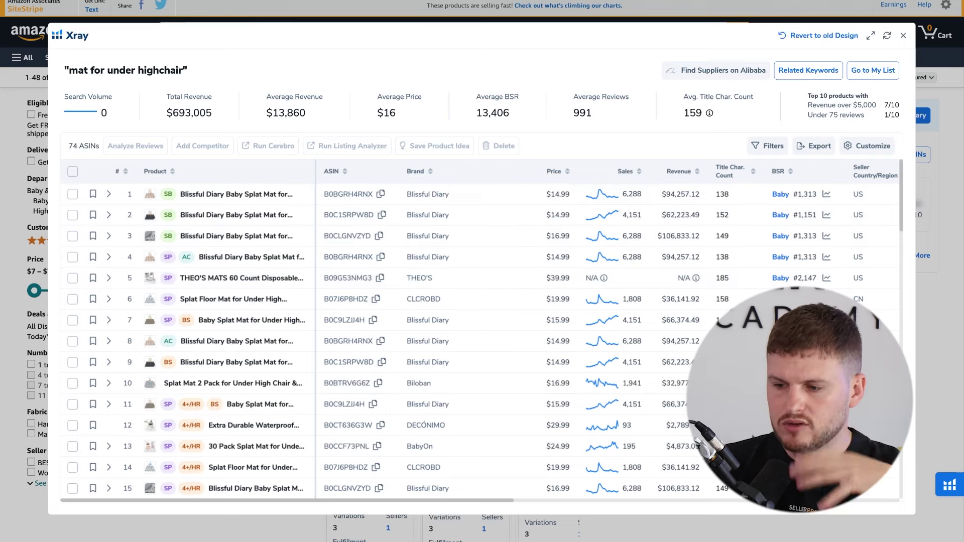
pyautogui.hscroll(2, 786, 284)
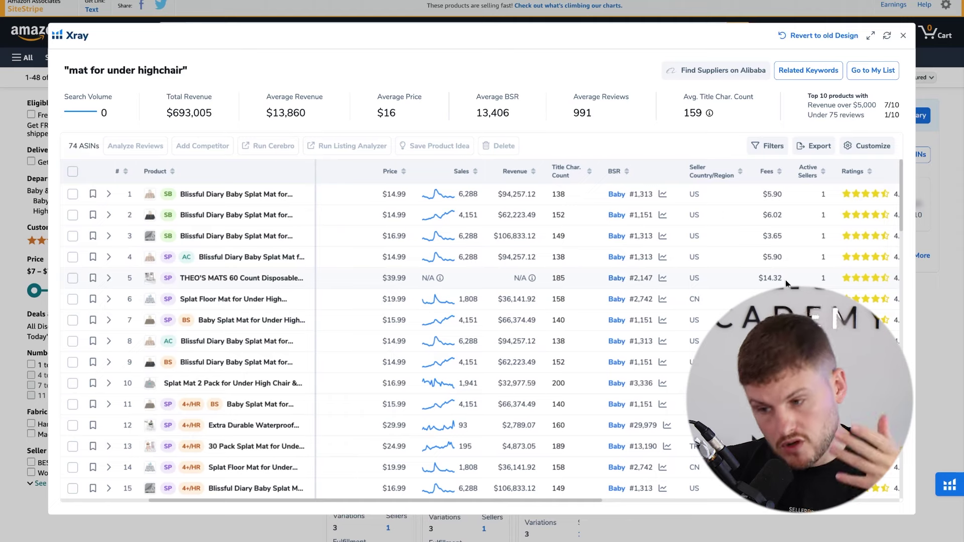
pyautogui.hscroll(10, 786, 280)
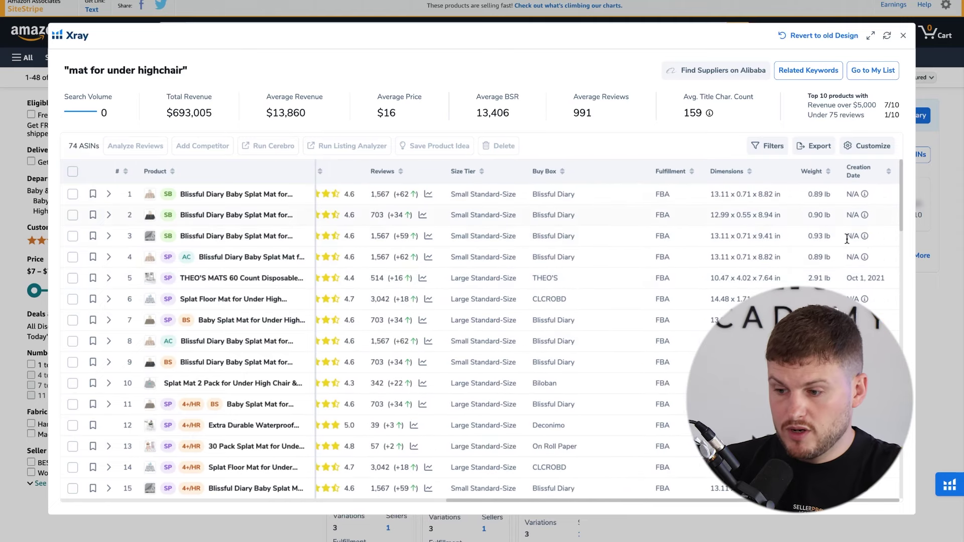
pyautogui.moveTo(853, 275); pyautogui.dragTo(891, 276)
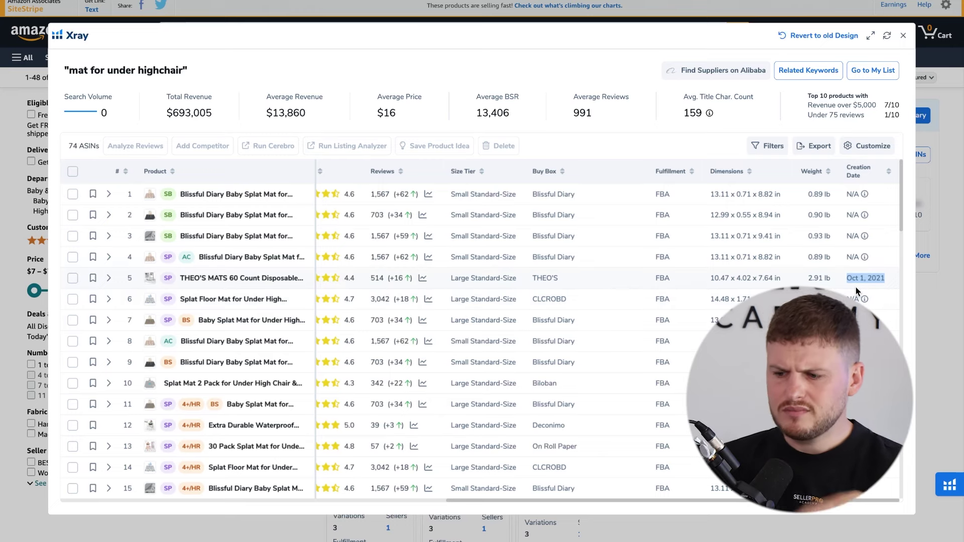
# Step: Compare the revenue of the Extra Durable Waterproof splat mat with its review count and fulfillment details in the Xray table
pyautogui.scroll(-1, 857, 291)
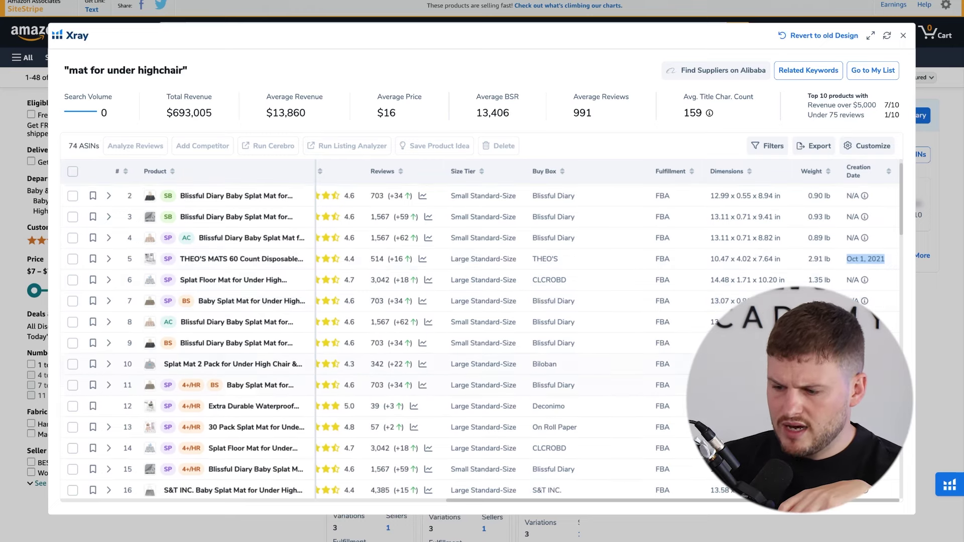
pyautogui.scroll(-1, 858, 291)
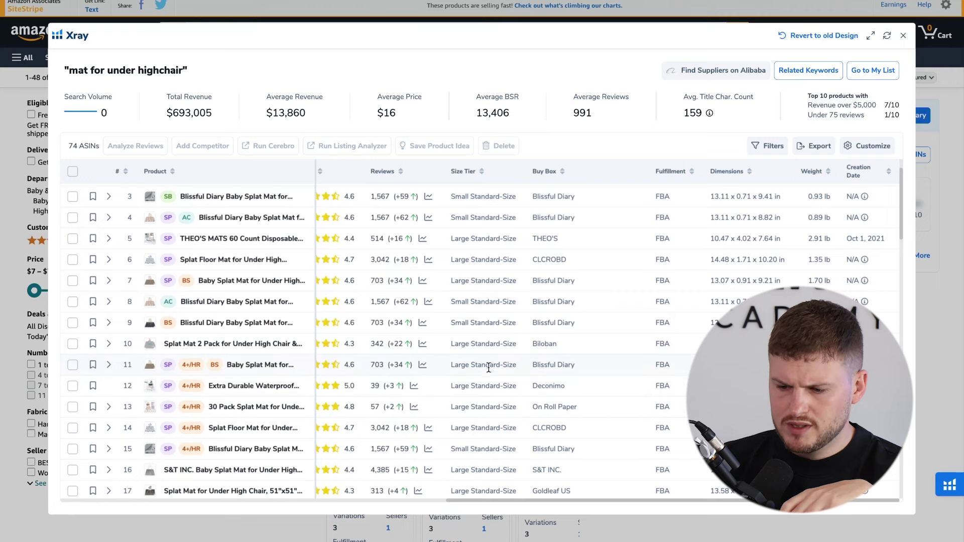
pyautogui.hscroll(-5, 452, 396)
pyautogui.hscroll(-5, 452, 395)
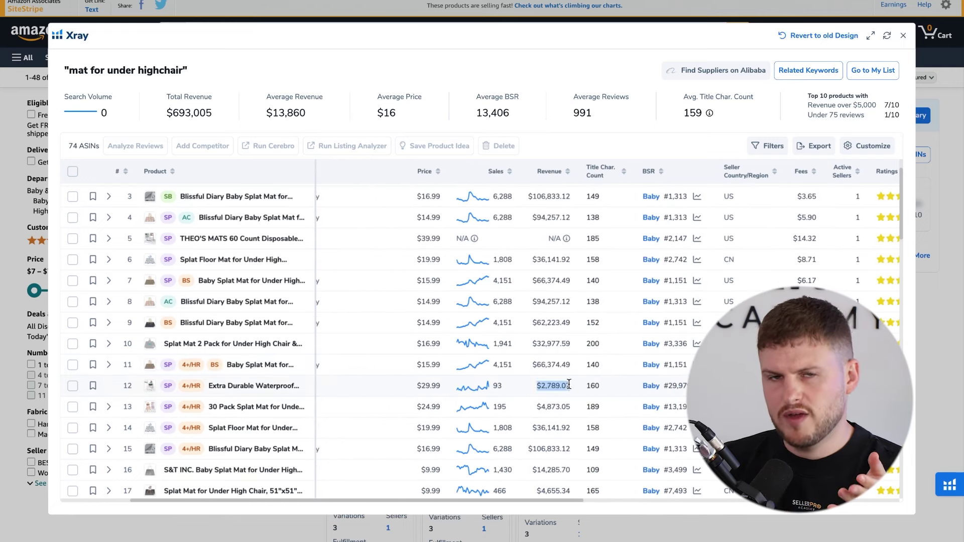
pyautogui.hscroll(5, 552, 387)
pyautogui.hscroll(5, 569, 385)
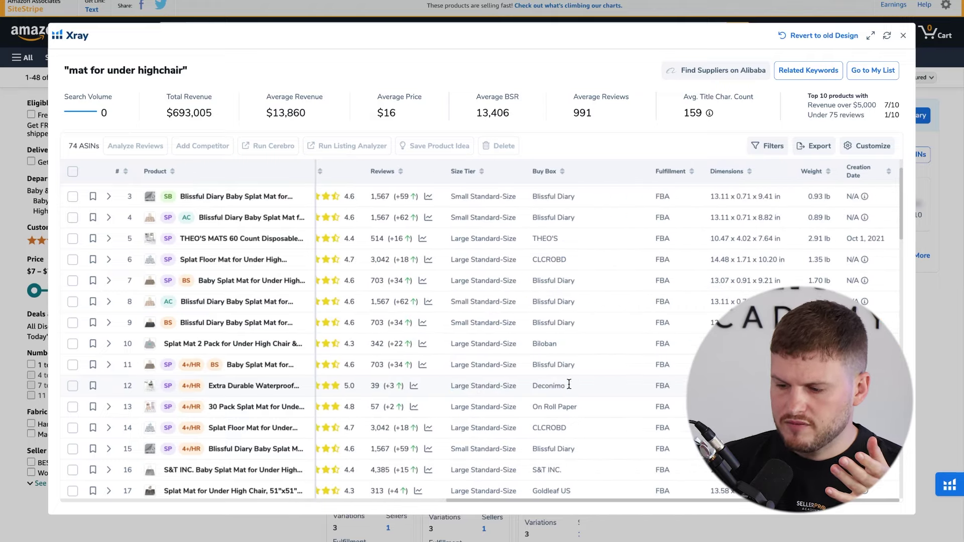
# Step: Examine the sales, reviews and creation dates of further splat mats in Xray, and recheck the top-ranked Blissful Diary mats
pyautogui.scroll(-5, 569, 385)
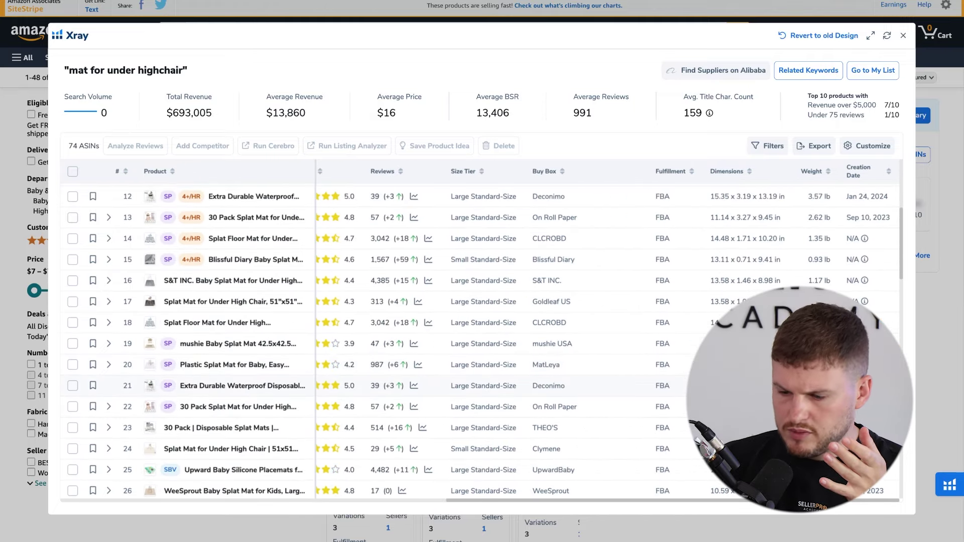
pyautogui.hscroll(-6, 662, 390)
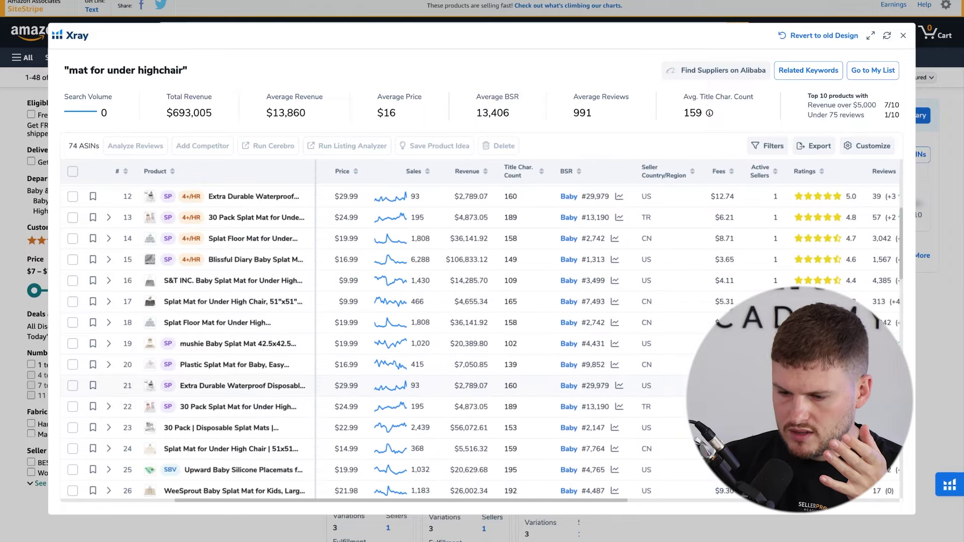
pyautogui.hscroll(6, 662, 389)
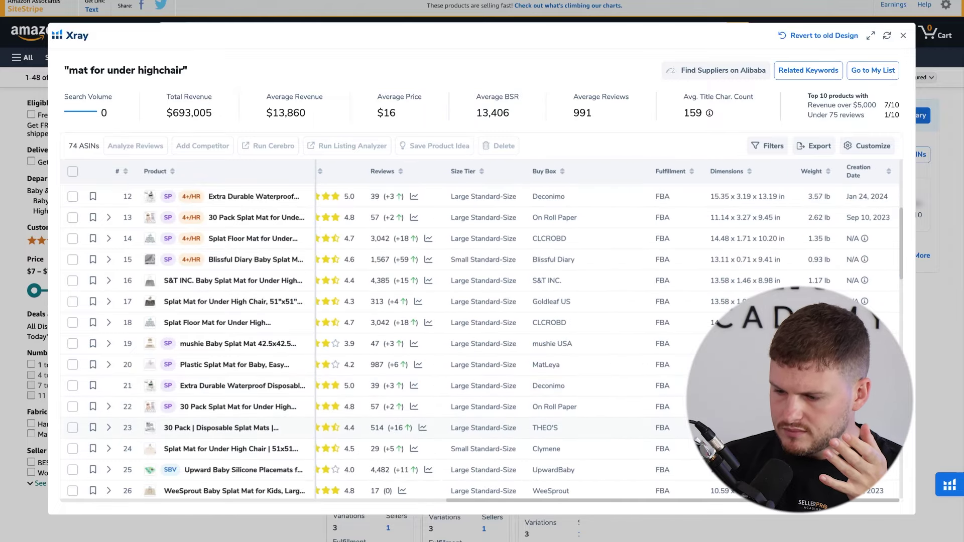
pyautogui.hscroll(-6, 539, 378)
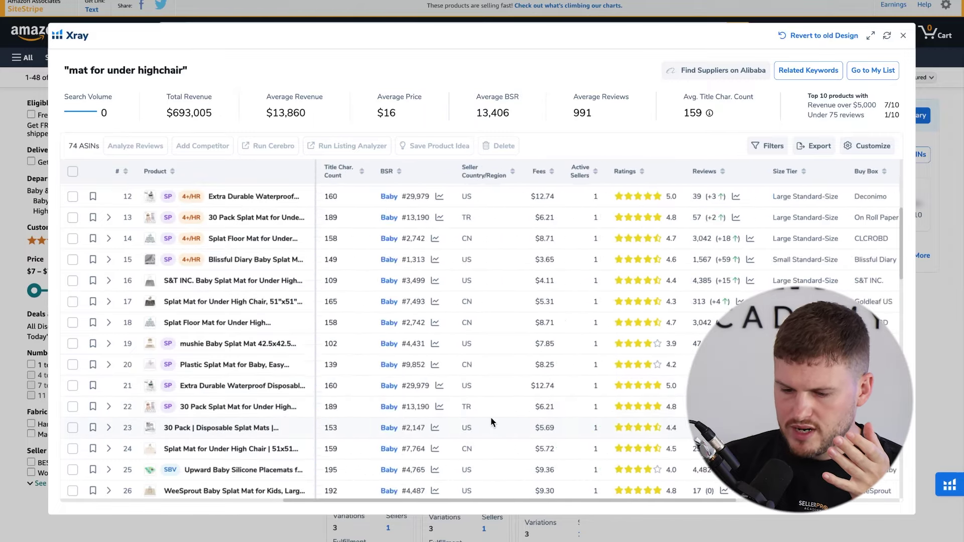
pyautogui.scroll(5, 629, 407)
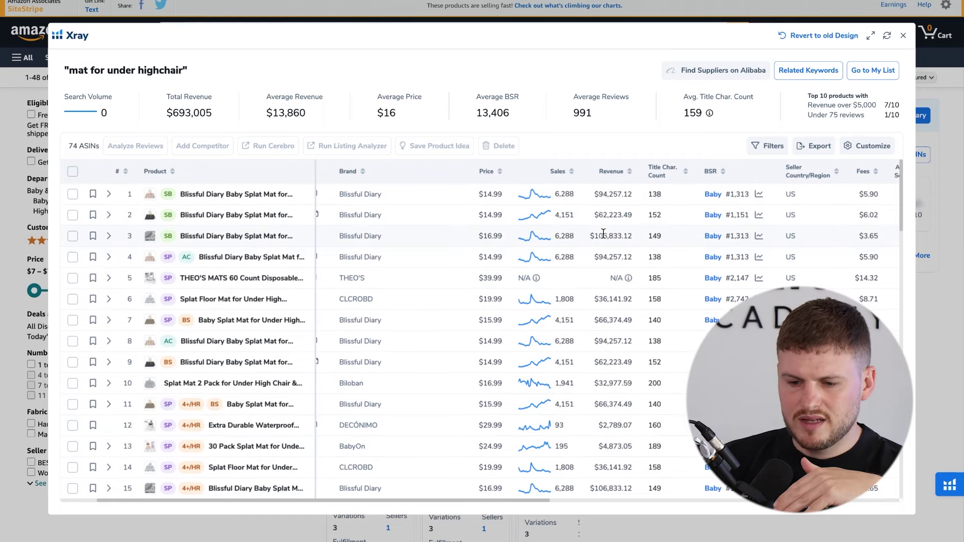
pyautogui.hscroll(3, 603, 231)
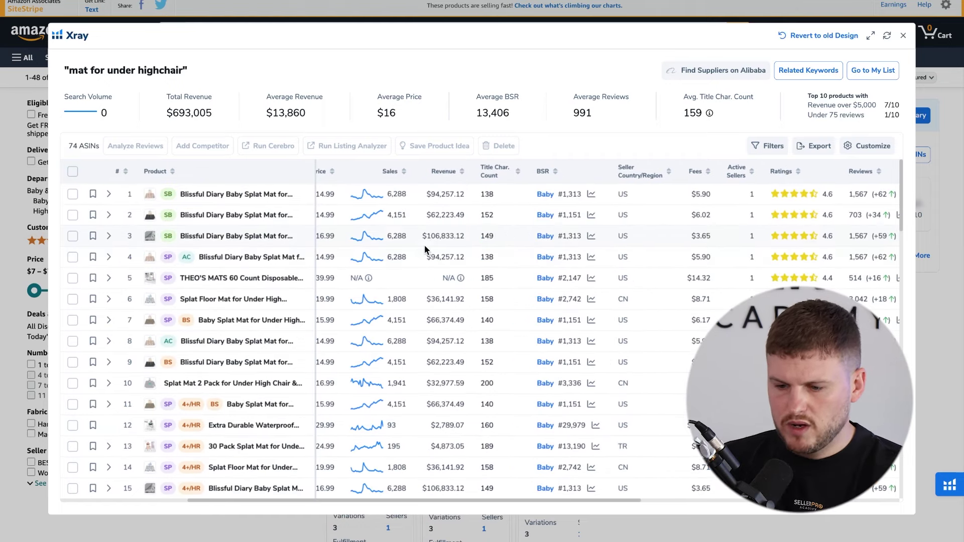
pyautogui.hscroll(-5, 424, 245)
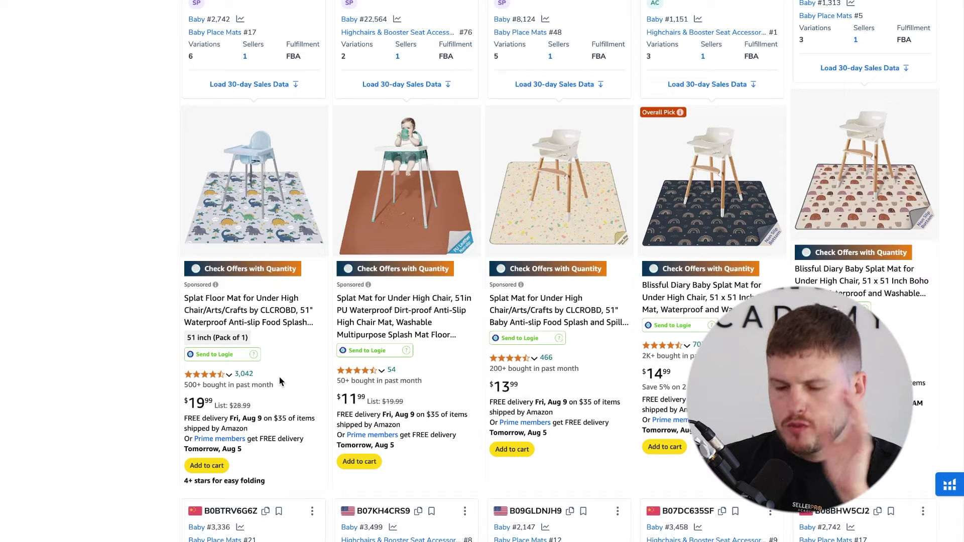
# Step: Examine the designs, prices and ratings of the CLCROBD and Blissful Diary splat mats in the Amazon search results
pyautogui.scroll(-1, 279, 377)
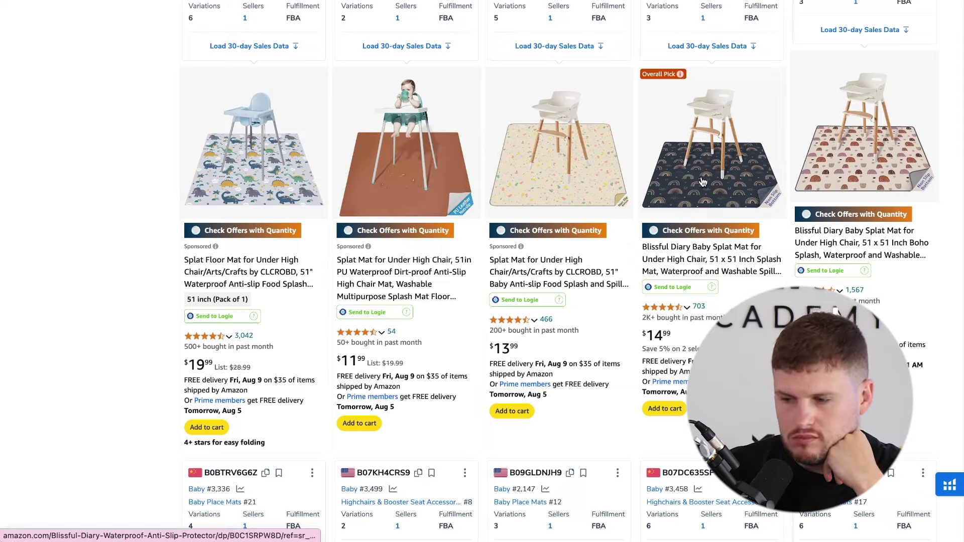
pyautogui.scroll(-1, 701, 216)
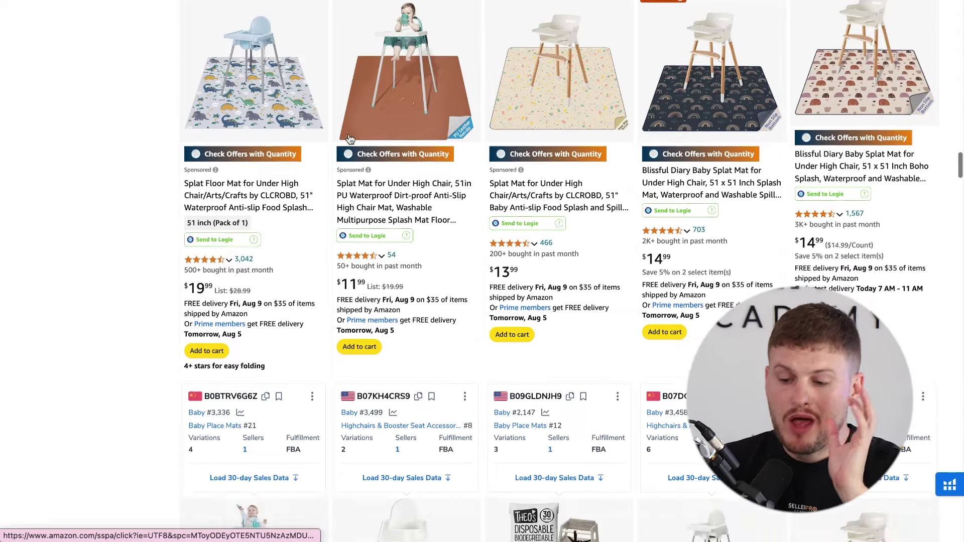
pyautogui.scroll(-6, 362, 133)
pyautogui.scroll(10, 350, 139)
pyautogui.scroll(-3, 350, 139)
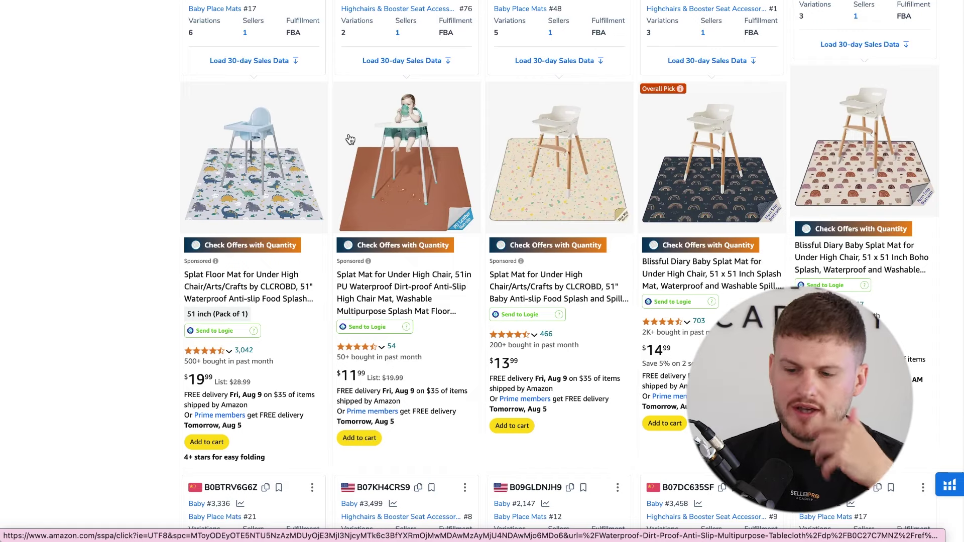
pyautogui.scroll(3, 350, 139)
pyautogui.scroll(-4, 350, 139)
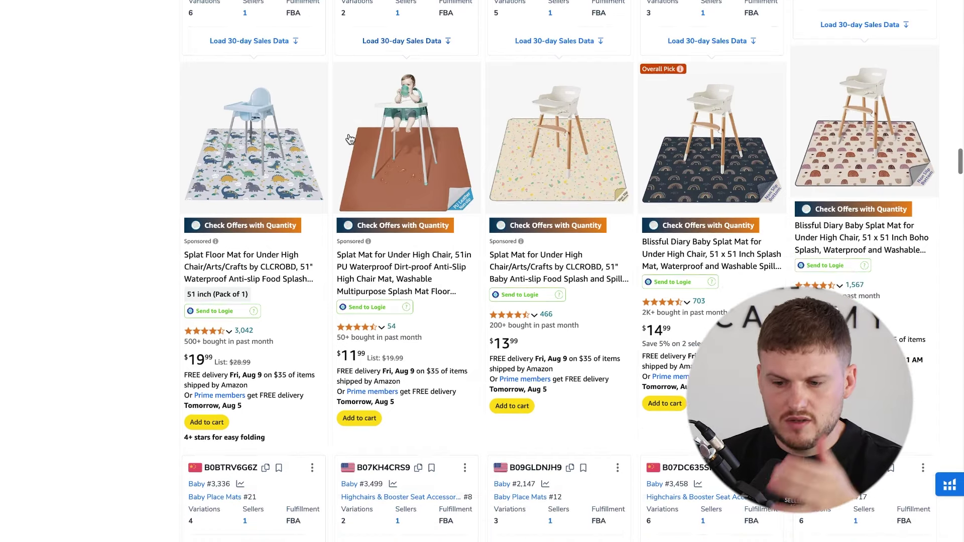
pyautogui.scroll(-1, 350, 139)
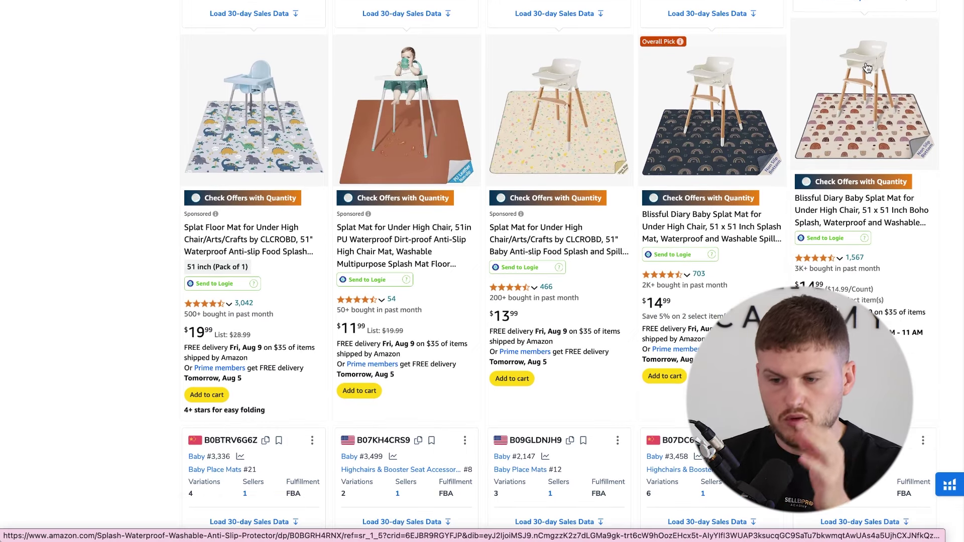
# Step: Compare the two-pack, disposable and WOMUMON splat mats with the Trending now mats for differences in design and price
pyautogui.scroll(-8, 551, 177)
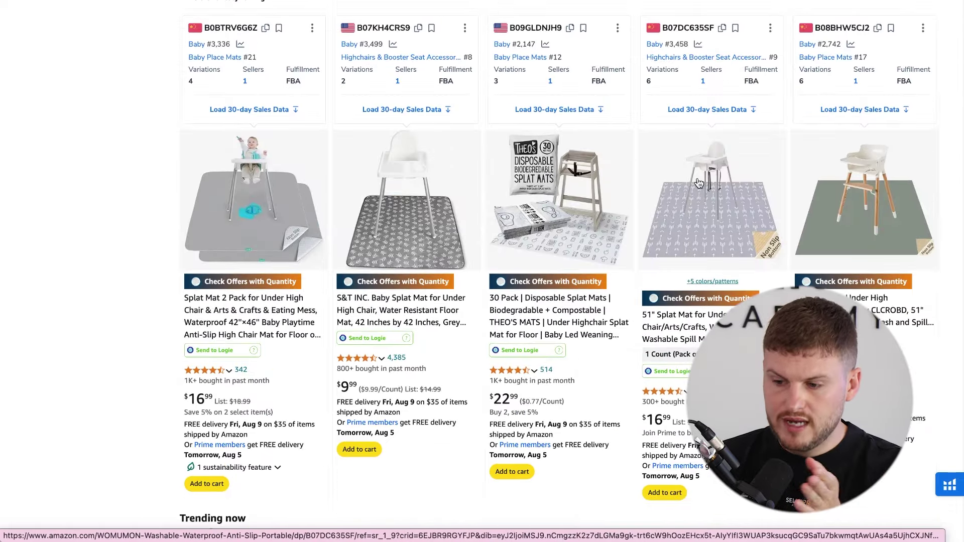
pyautogui.scroll(-9, 336, 270)
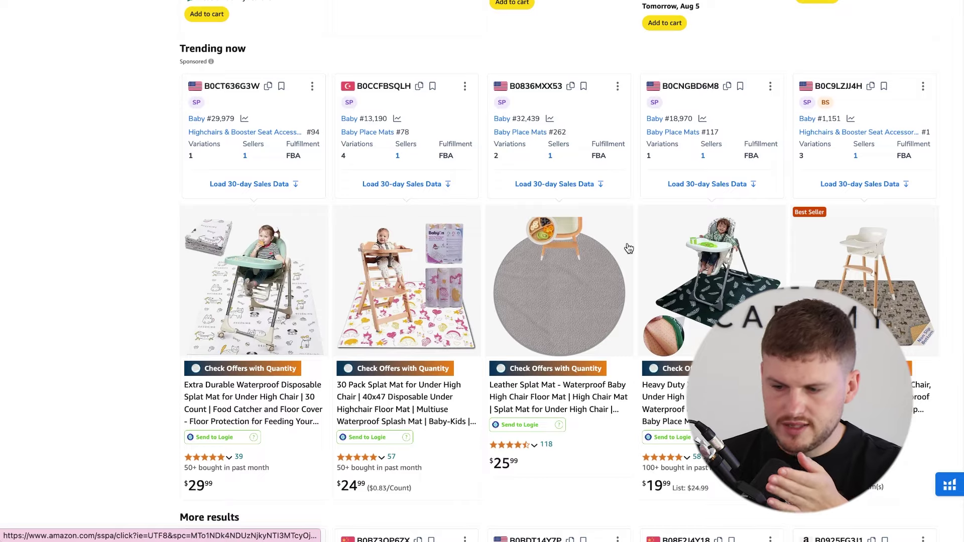
pyautogui.scroll(3, 746, 196)
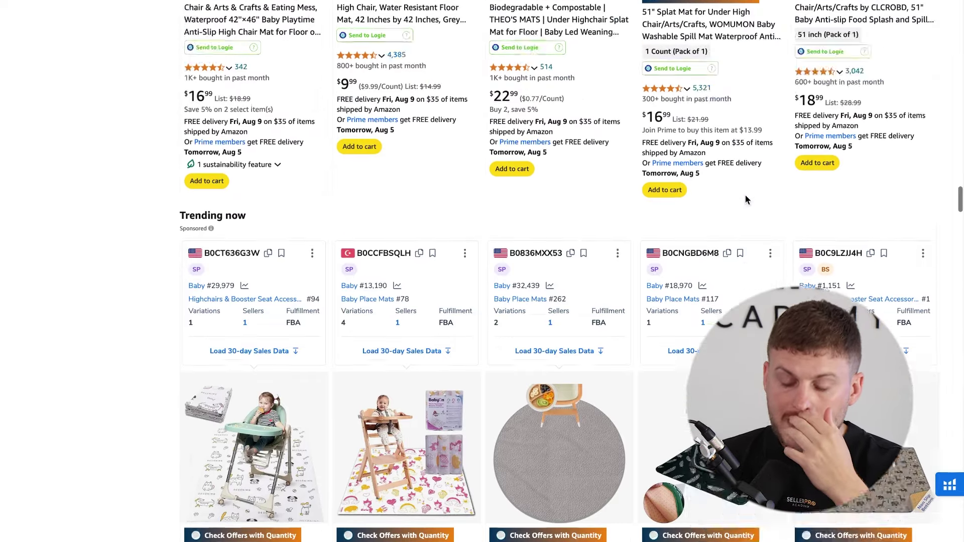
pyautogui.scroll(12, 745, 200)
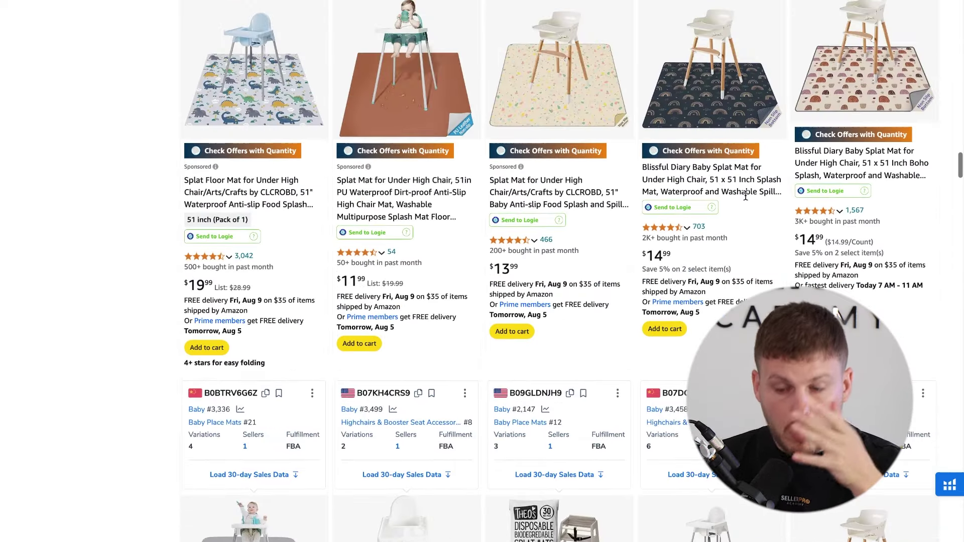
pyautogui.scroll(1, 704, 165)
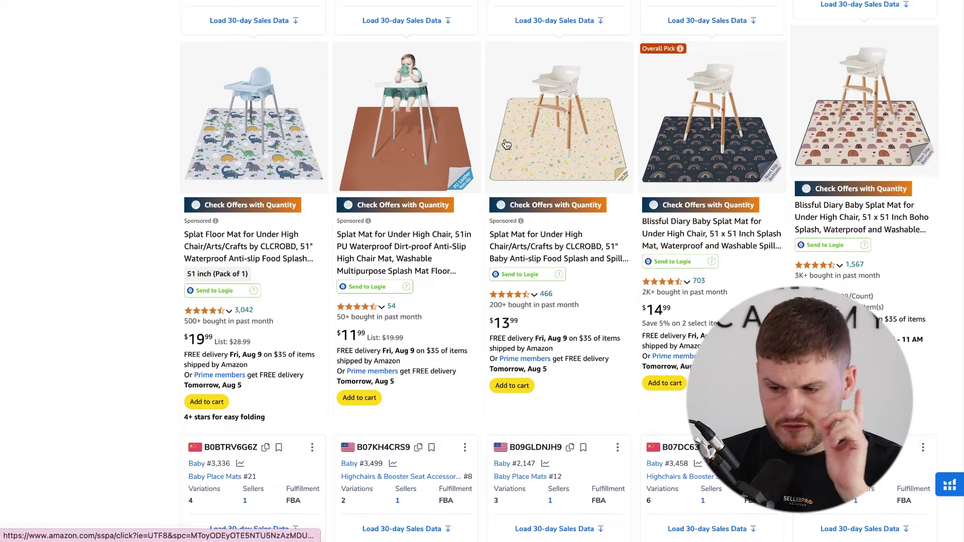
# Step: Review the disposable, leather and heavy-duty XL splat mats in the search results against the standard patterned mats
pyautogui.scroll(-6, 452, 126)
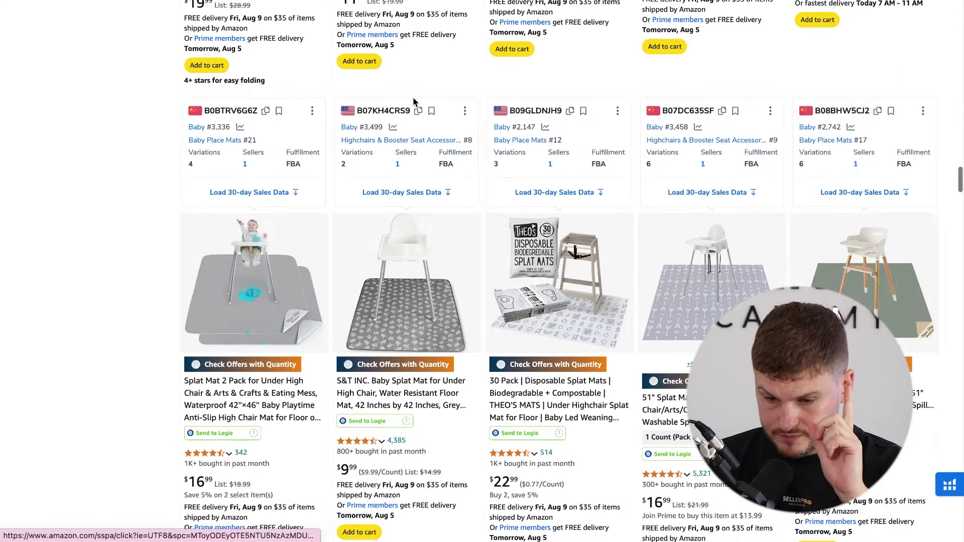
pyautogui.scroll(-12, 281, 207)
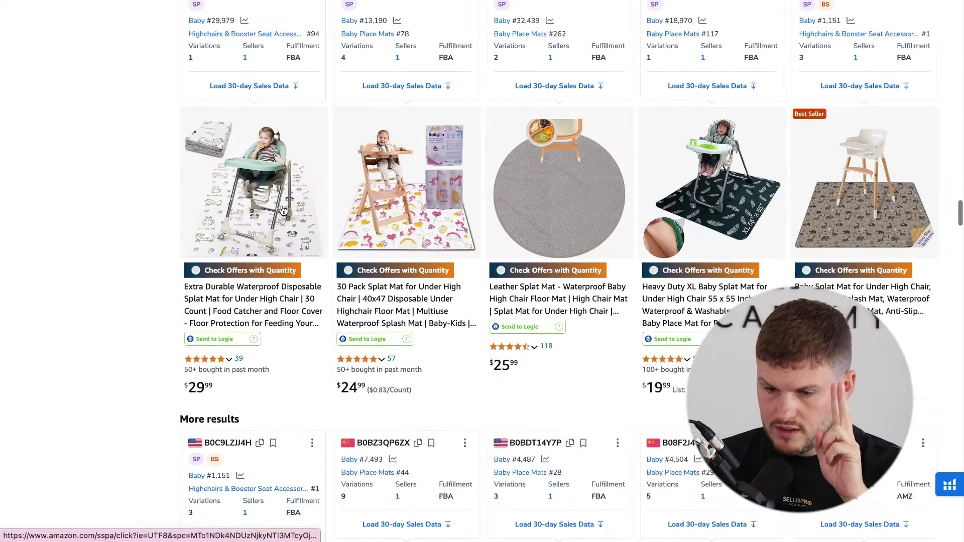
pyautogui.scroll(-8, 742, 178)
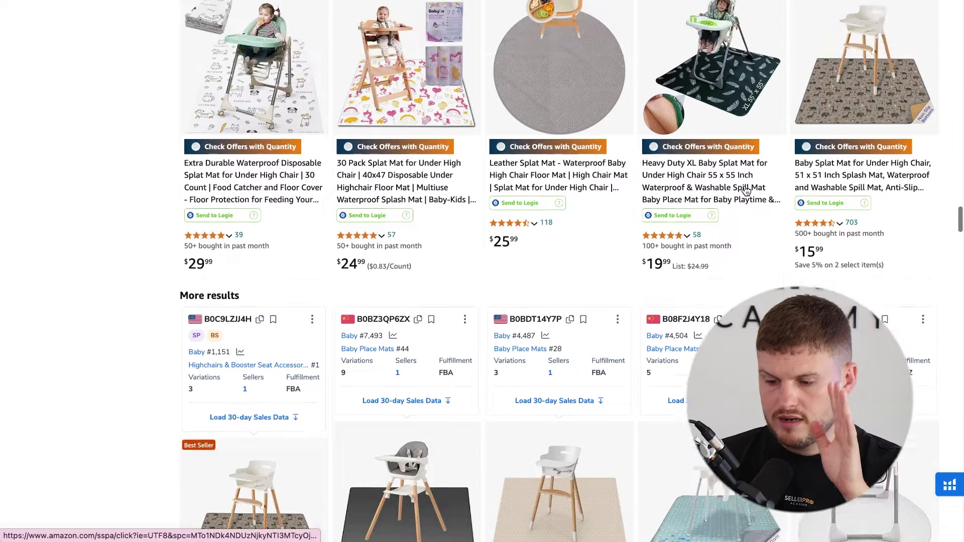
pyautogui.scroll(20, 736, 295)
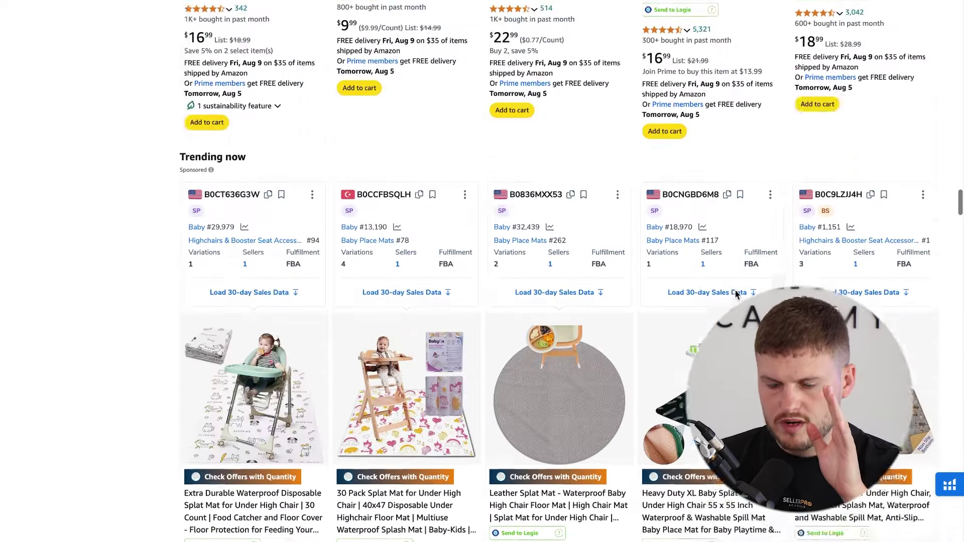
pyautogui.scroll(10, 736, 295)
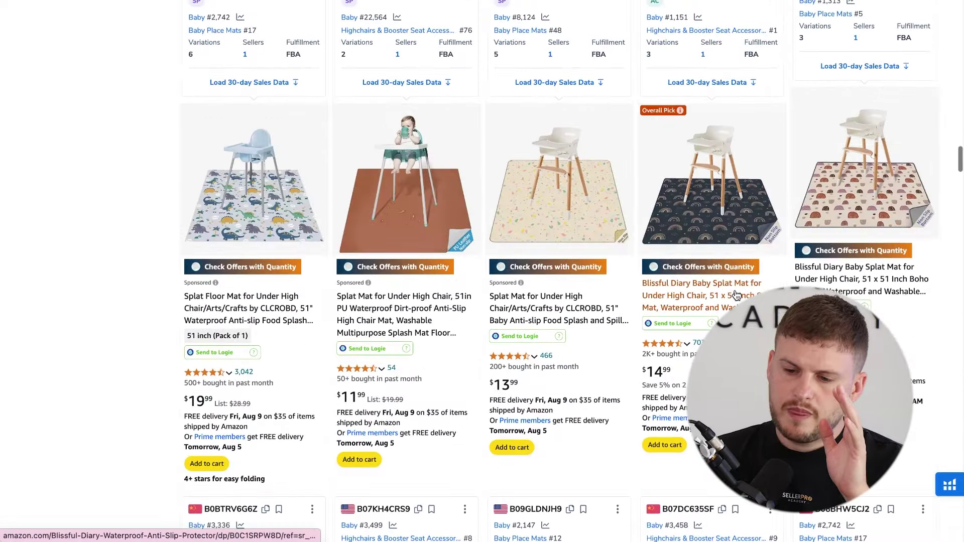
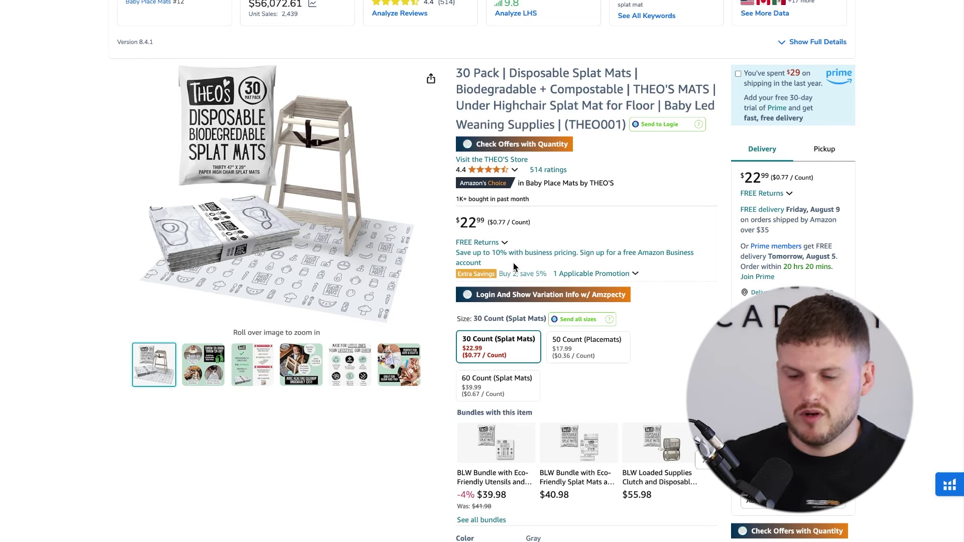
# Step: Check the THEO'S disposable mat offer and compare its price with other top sellers in Xray for "mat for highchair"
pyautogui.click(523, 274)
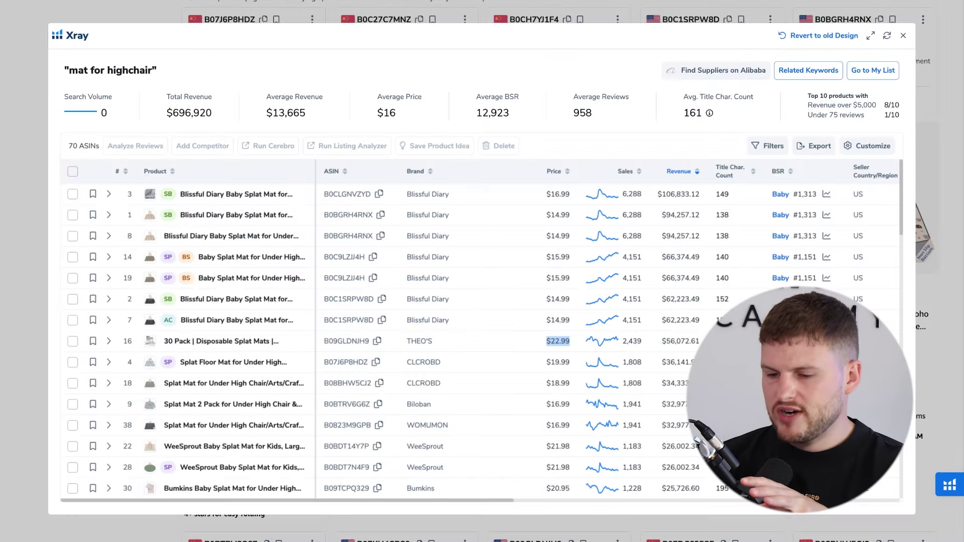
pyautogui.scroll(-1, 547, 427)
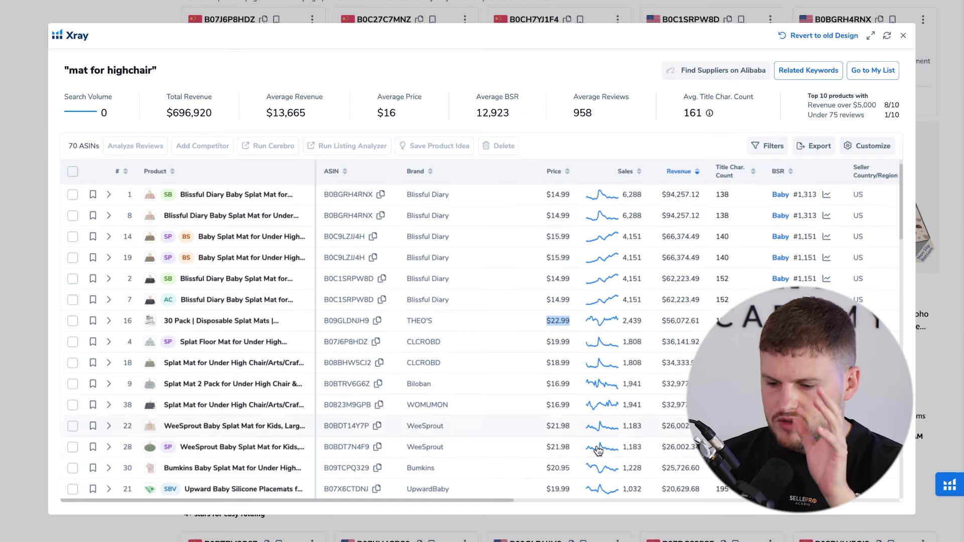
pyautogui.scroll(1, 548, 426)
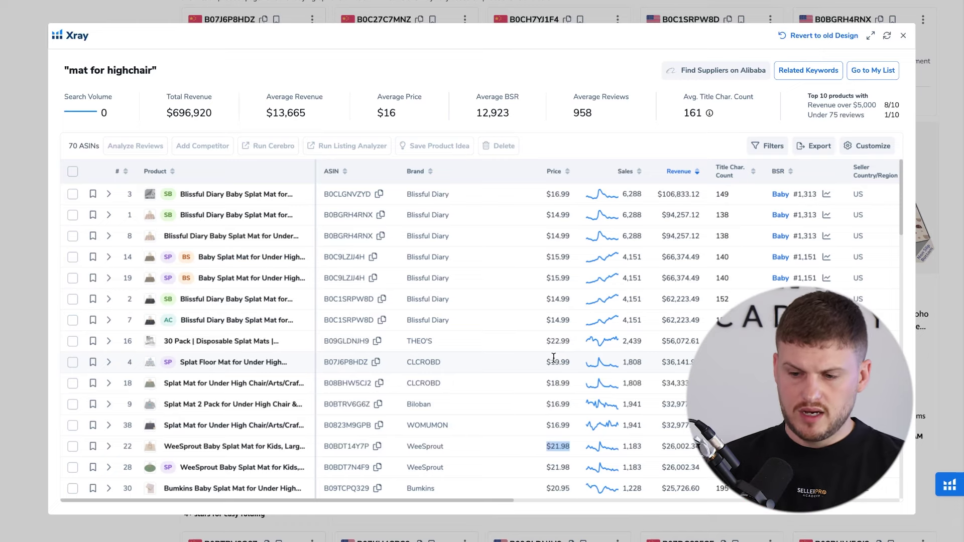
# Step: Check the size tiers of the Blissful Diary splat mats in Xray, comparing the small and large standard-size listings
pyautogui.hscroll(10, 745, 276)
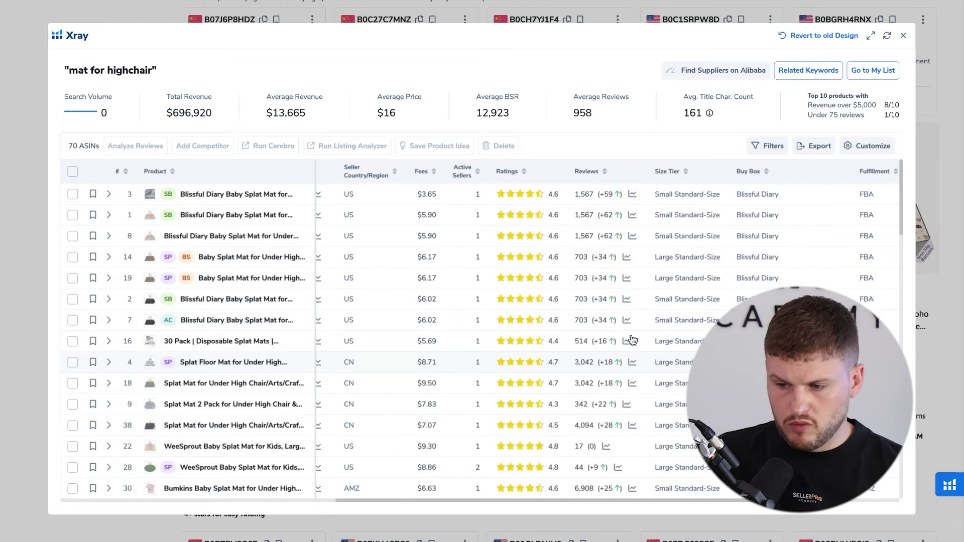
pyautogui.hscroll(5, 744, 275)
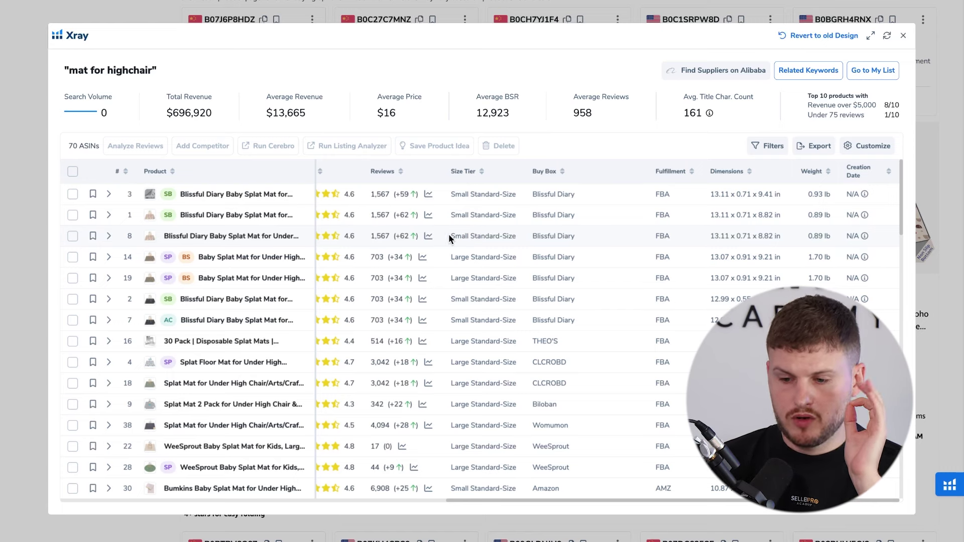
pyautogui.moveTo(448, 235); pyautogui.dragTo(530, 236)
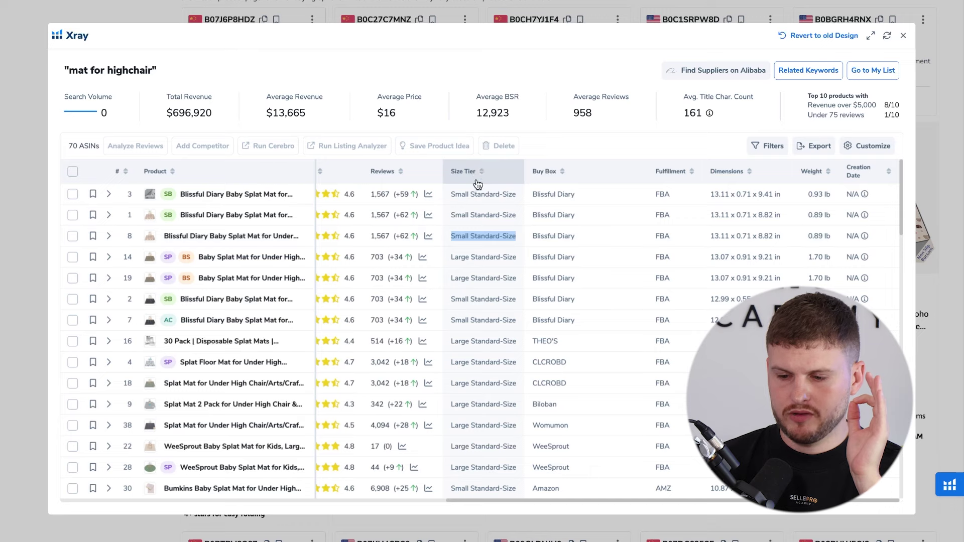
pyautogui.click(453, 237)
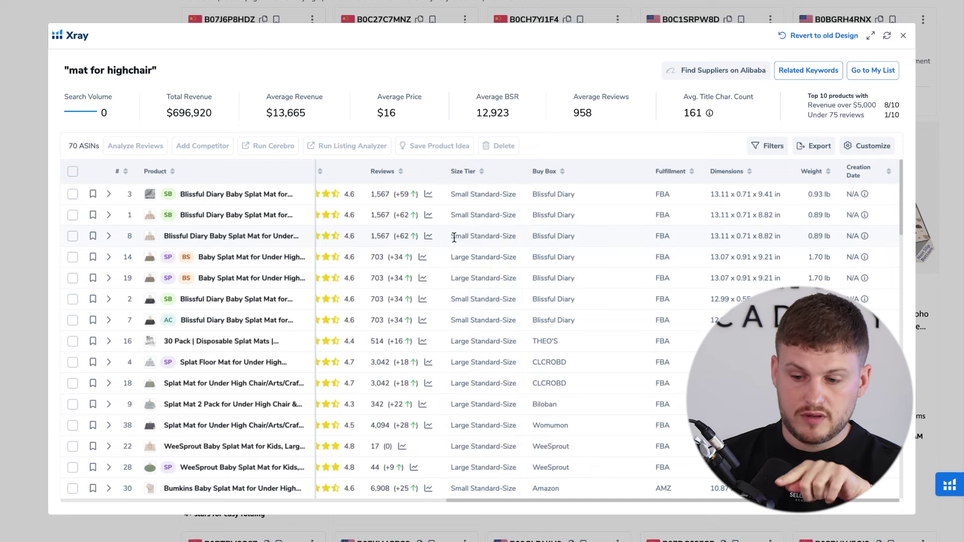
pyautogui.moveTo(451, 238); pyautogui.dragTo(519, 239)
pyautogui.moveTo(455, 257); pyautogui.dragTo(532, 265)
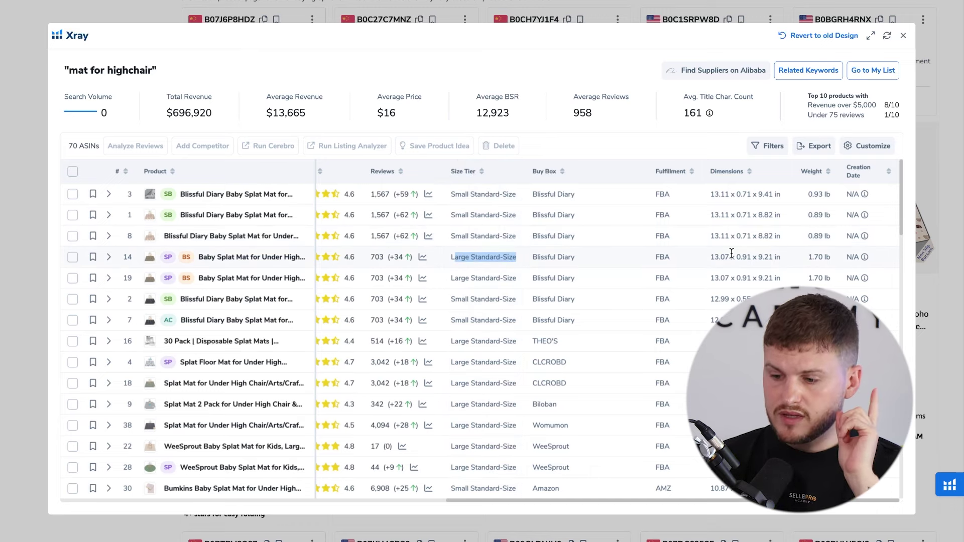
# Step: Compare the package dimensions of the large standard-size Blissful Diary mat with those of the small standard-size one
pyautogui.moveTo(713, 258); pyautogui.dragTo(780, 259)
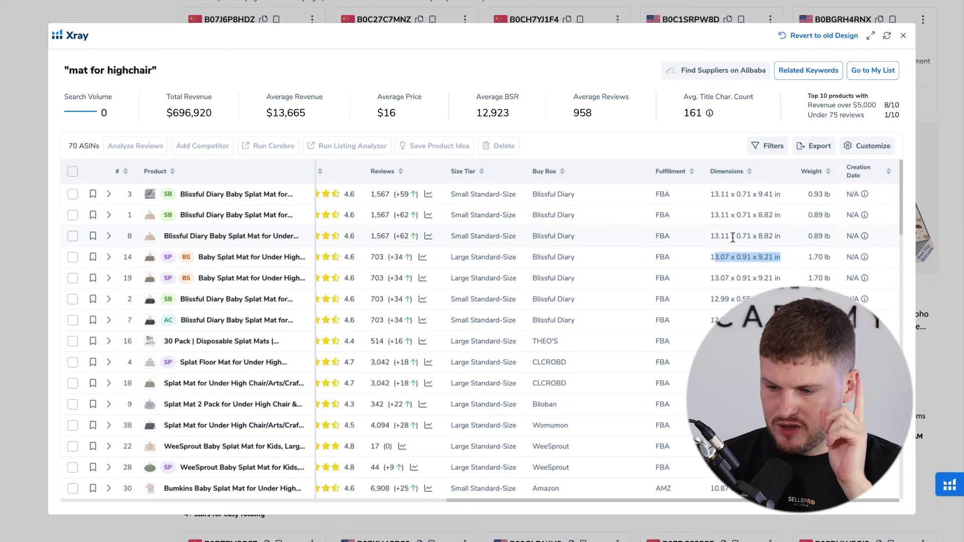
pyautogui.click(710, 234)
pyautogui.moveTo(709, 235); pyautogui.dragTo(705, 258)
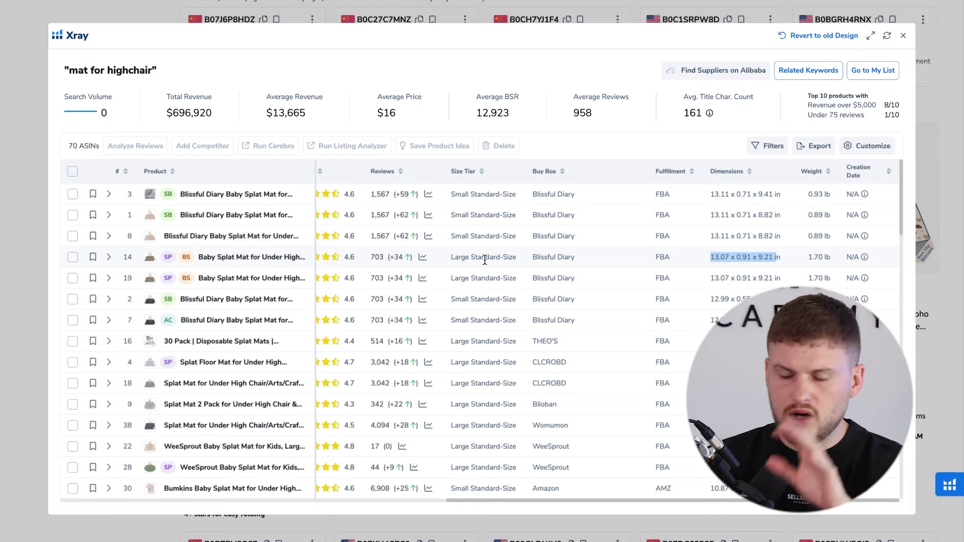
pyautogui.moveTo(451, 258); pyautogui.dragTo(519, 258)
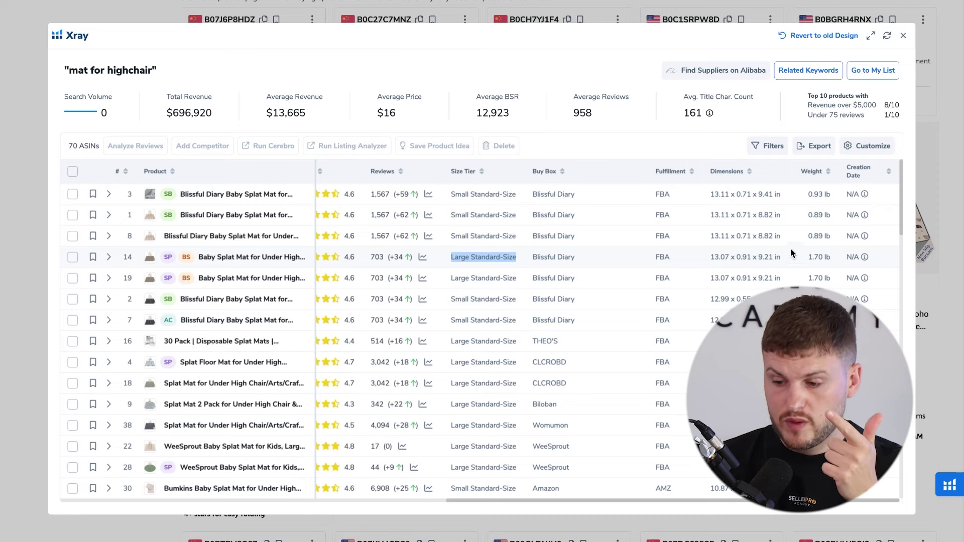
pyautogui.moveTo(715, 258); pyautogui.dragTo(785, 259)
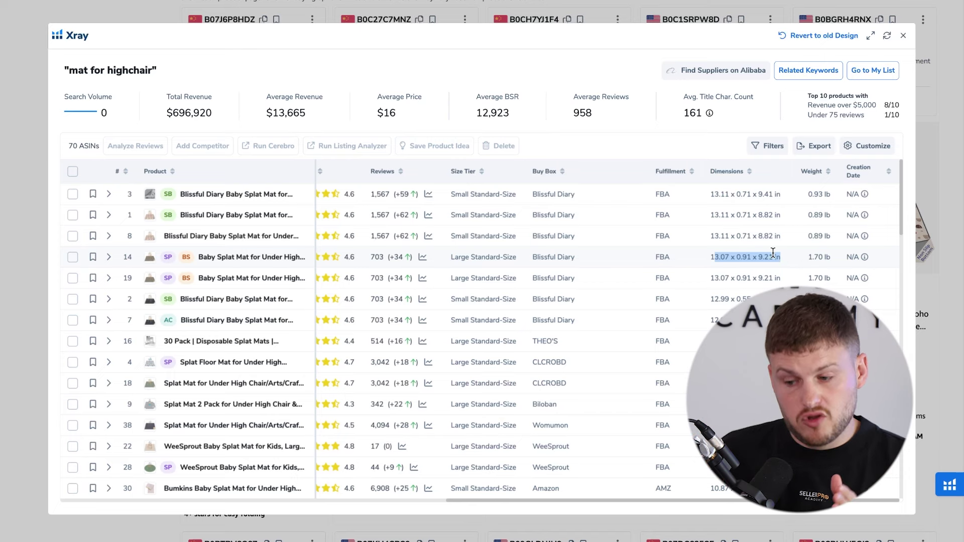
pyautogui.moveTo(451, 236); pyautogui.dragTo(517, 236)
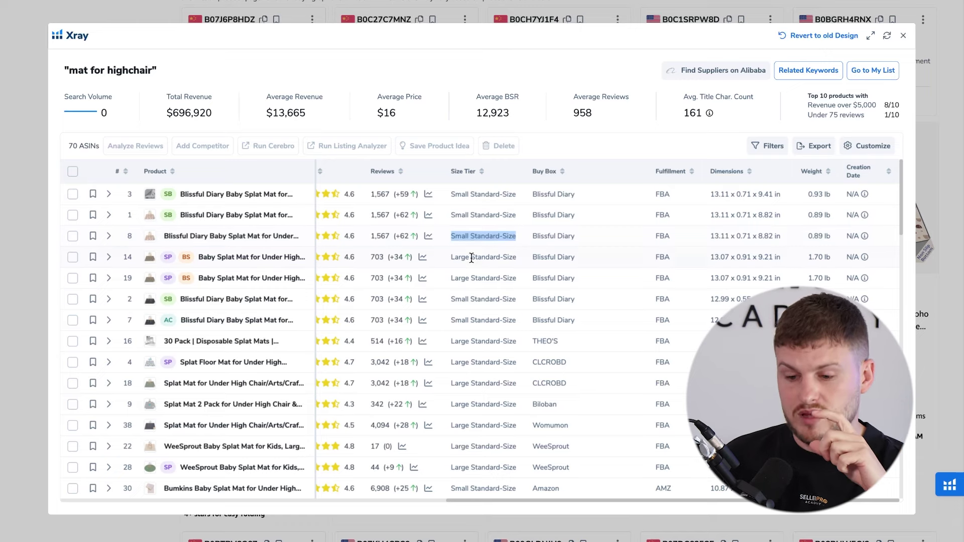
# Step: Compare the fees and selling prices of the small and large standard-size Blissful Diary mats in Xray
pyautogui.hscroll(-3, 470, 258)
pyautogui.hscroll(-5, 470, 259)
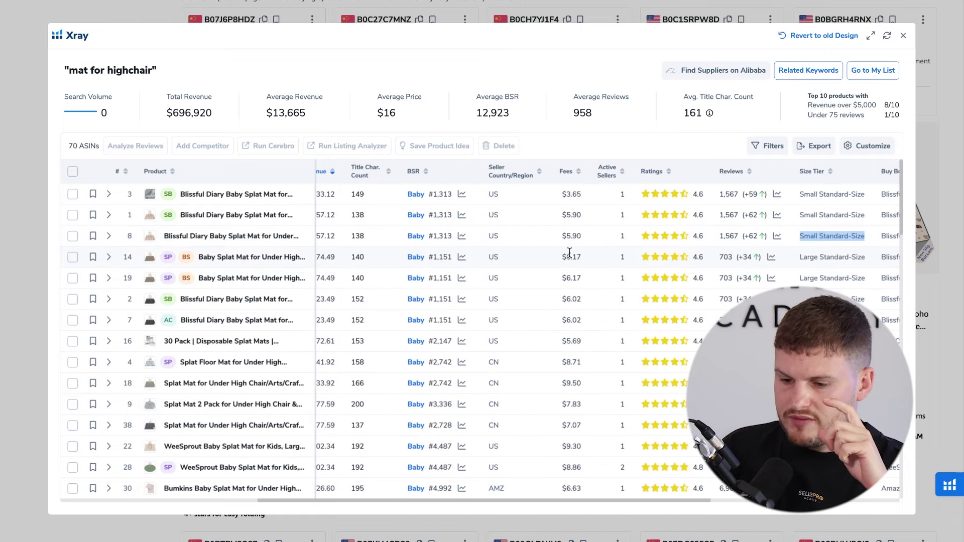
pyautogui.doubleClick(634, 237)
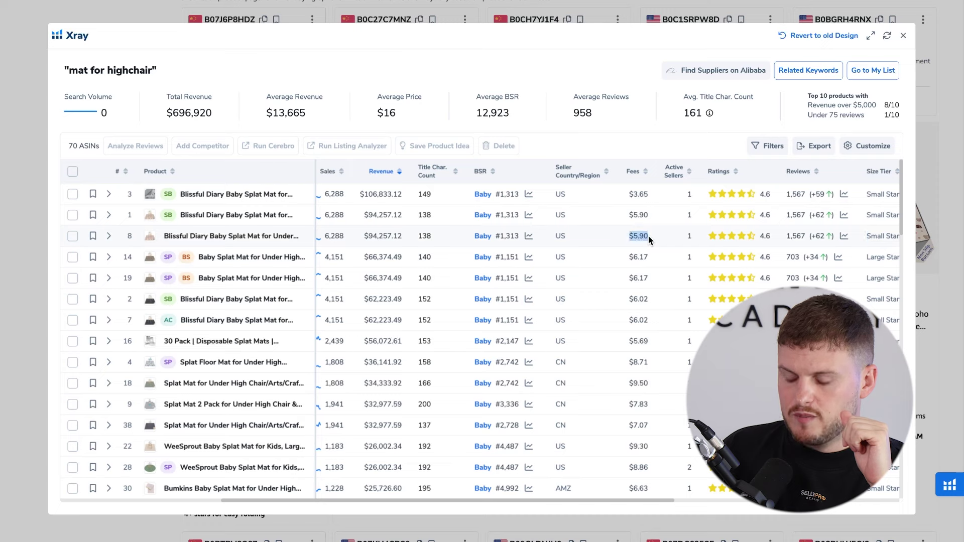
pyautogui.moveTo(628, 258); pyautogui.dragTo(648, 258)
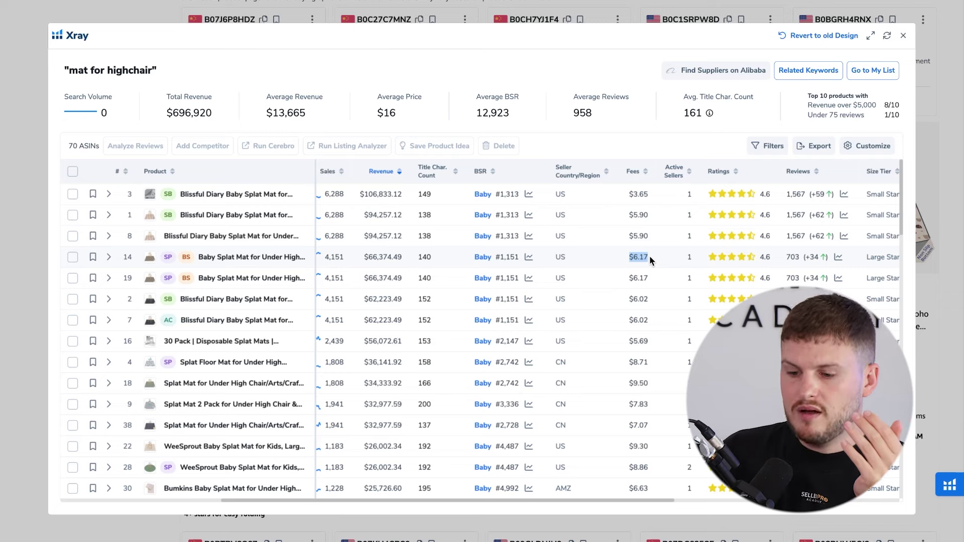
pyautogui.hscroll(-5, 649, 255)
pyautogui.moveTo(473, 257); pyautogui.dragTo(500, 236)
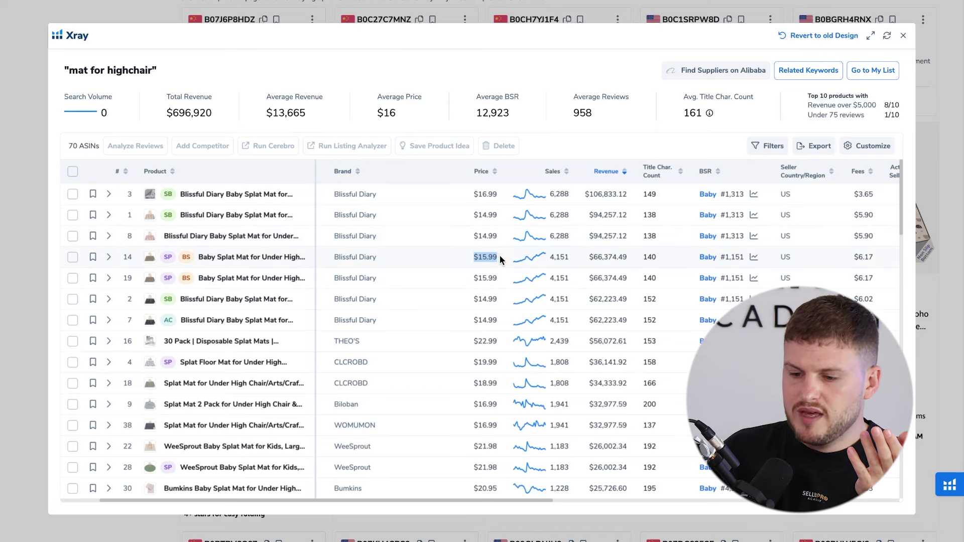
pyautogui.moveTo(472, 236); pyautogui.dragTo(498, 257)
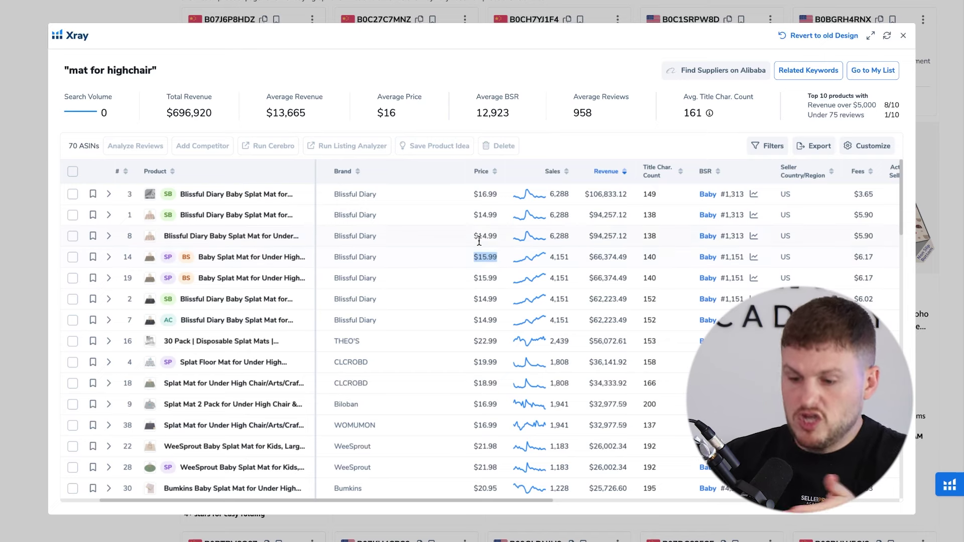
# Step: Review the size tiers and buy box sellers of the Blissful Diary and THEO'S mats in Xray
pyautogui.hscroll(10, 486, 257)
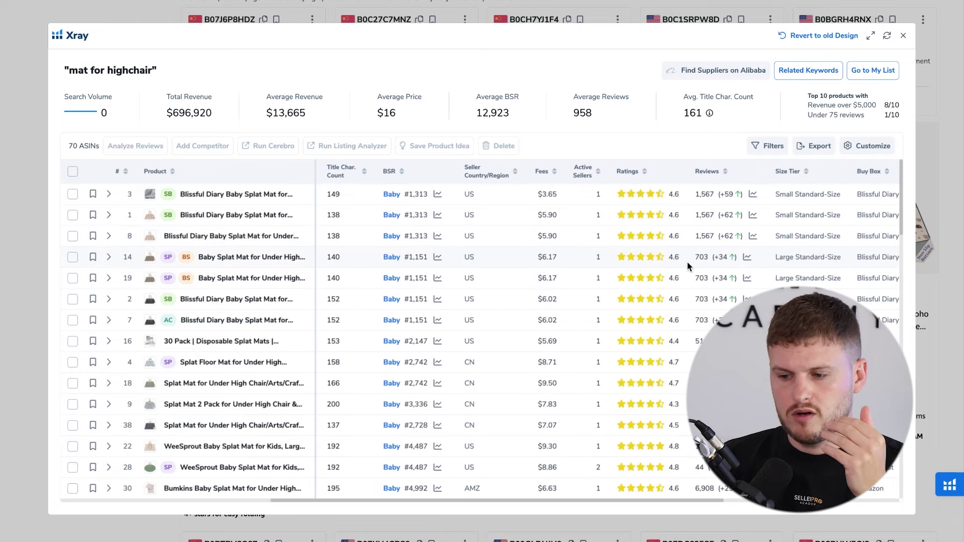
pyautogui.hscroll(6, 686, 261)
pyautogui.hscroll(1, 693, 273)
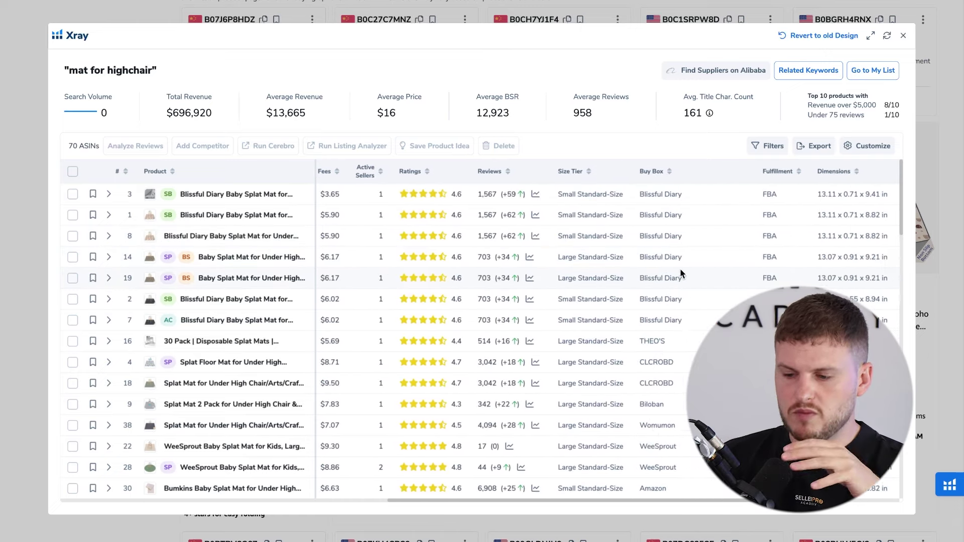
pyautogui.moveTo(637, 258); pyautogui.dragTo(657, 253)
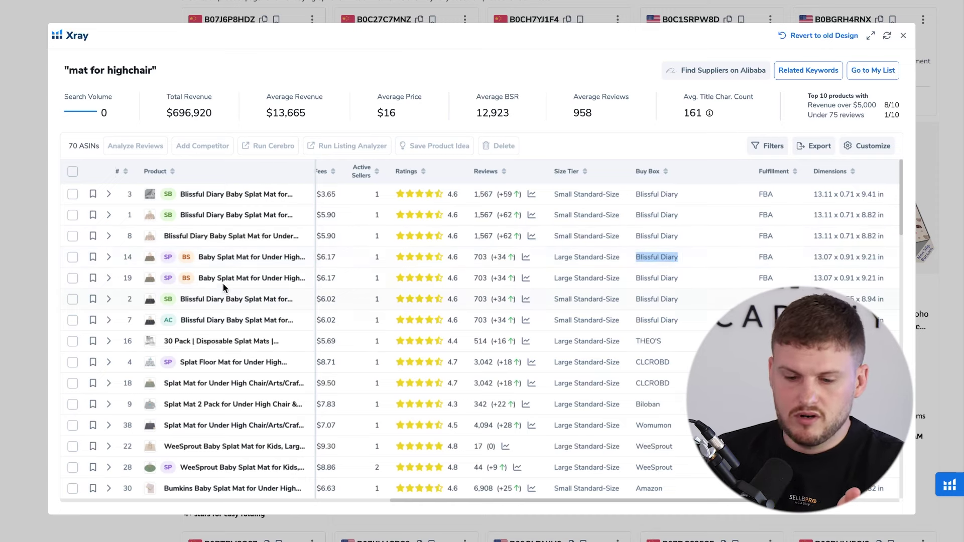
pyautogui.moveTo(562, 342); pyautogui.dragTo(667, 346)
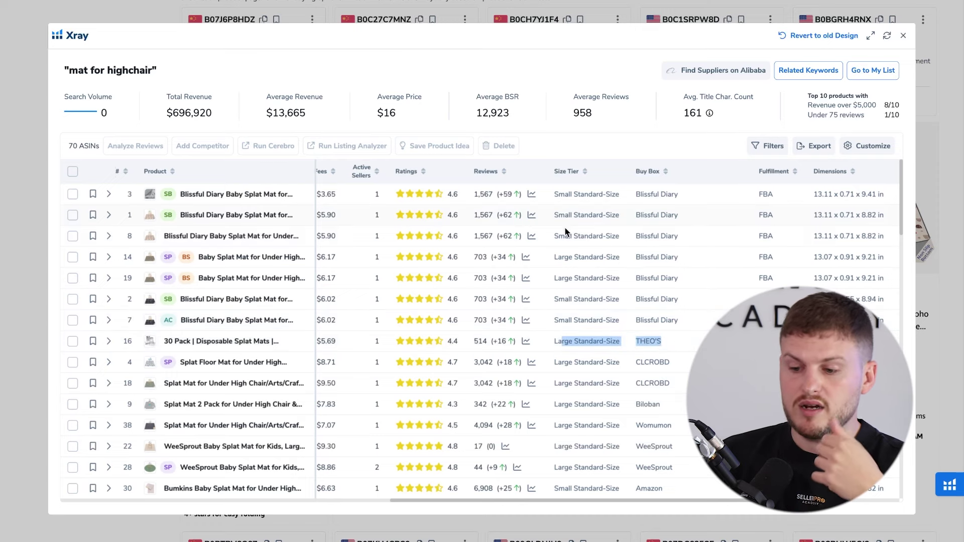
pyautogui.click(603, 233)
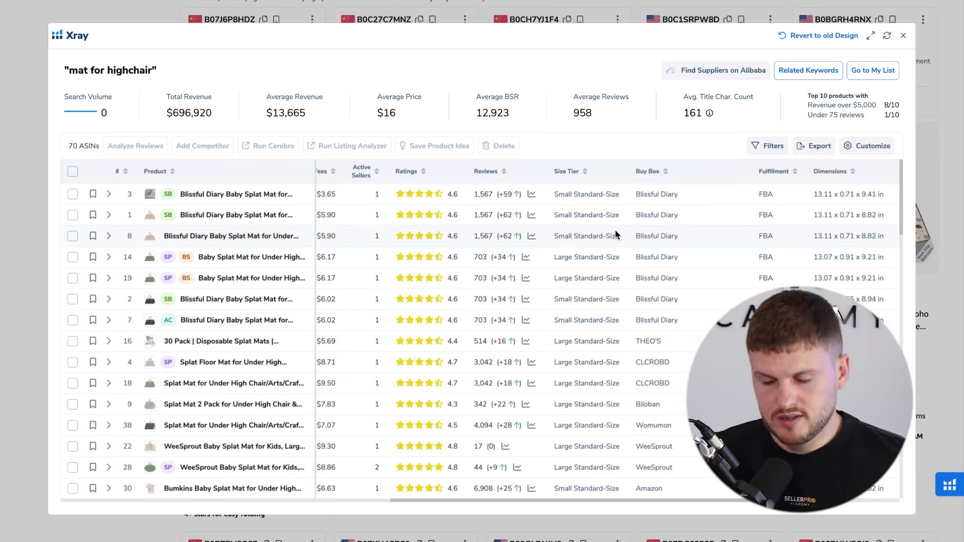
# Step: Close Xray and review the search results down to the two-pack, S&T INC. and THEO'S disposable splat mats
pyautogui.click(903, 38)
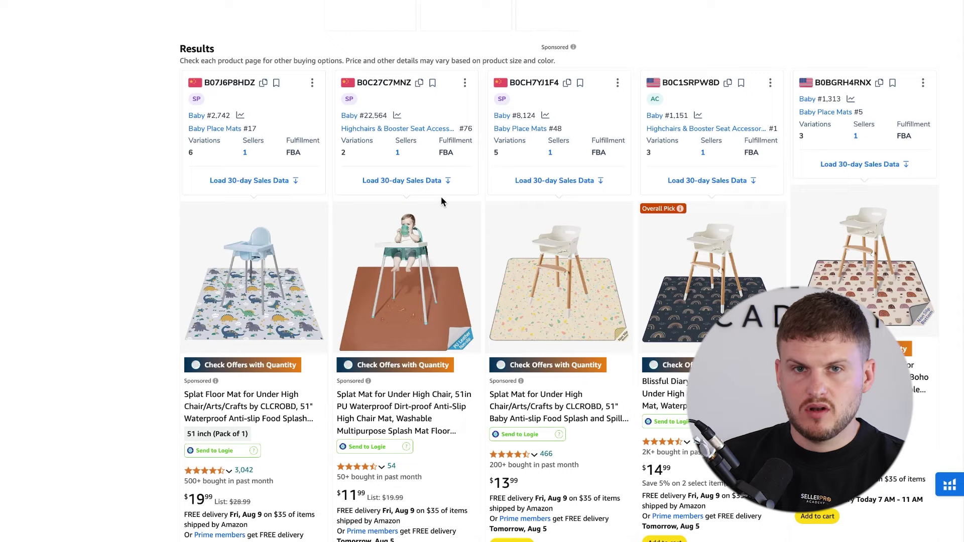
pyautogui.scroll(-5, 441, 201)
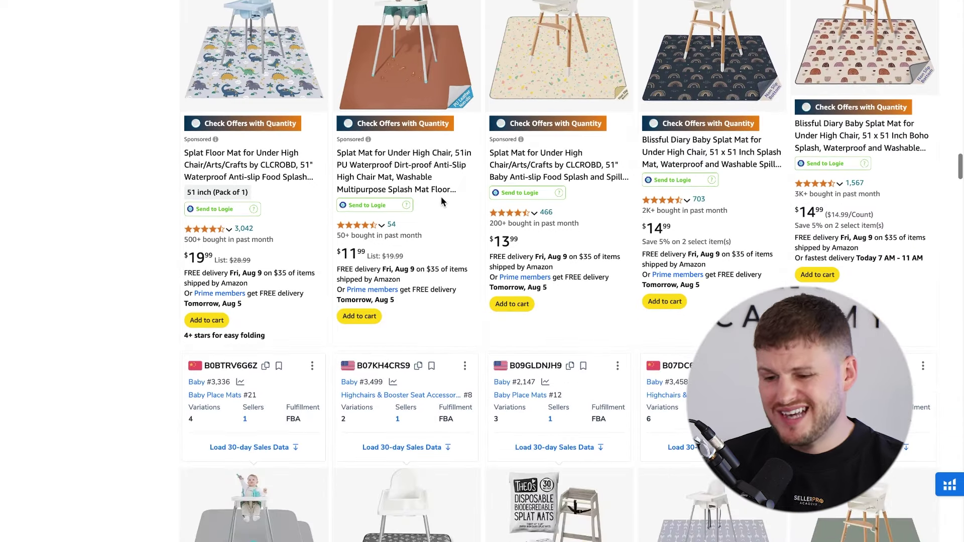
pyautogui.scroll(-7, 441, 201)
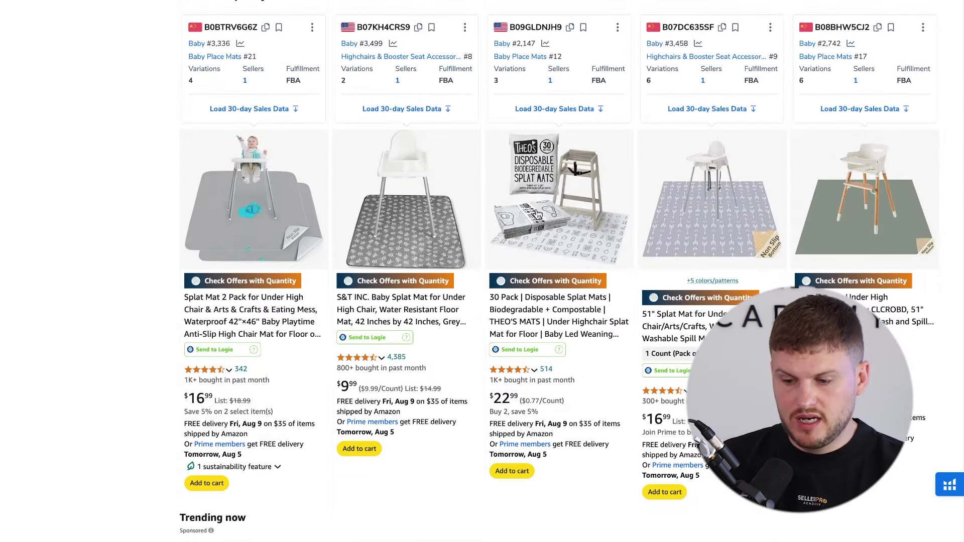
pyautogui.scroll(-2, 499, 168)
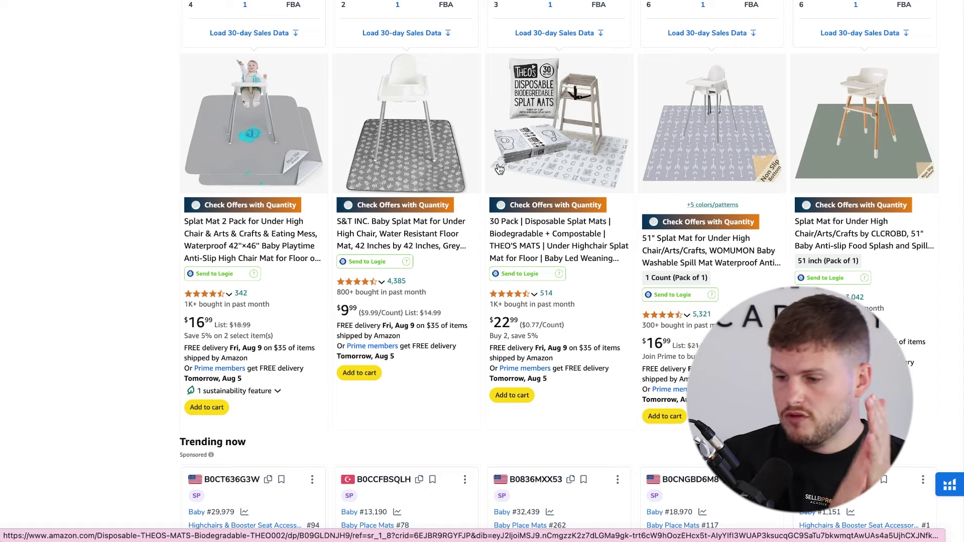
# Step: Re-examine the CLCROBD, PU leather and Blissful Diary mats in the first results row for design and price
pyautogui.scroll(2, 405, 151)
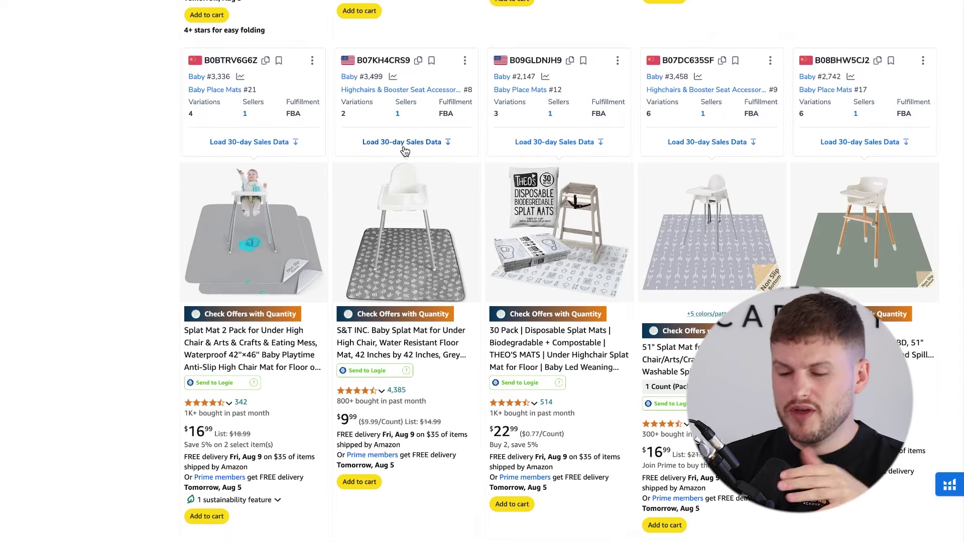
pyautogui.scroll(2, 315, 153)
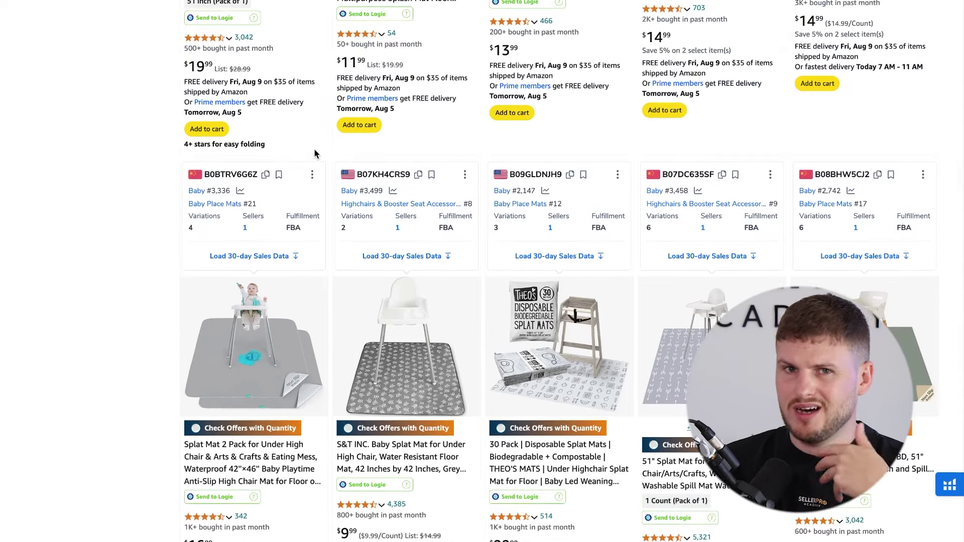
pyautogui.scroll(1, 314, 154)
pyautogui.scroll(4, 315, 154)
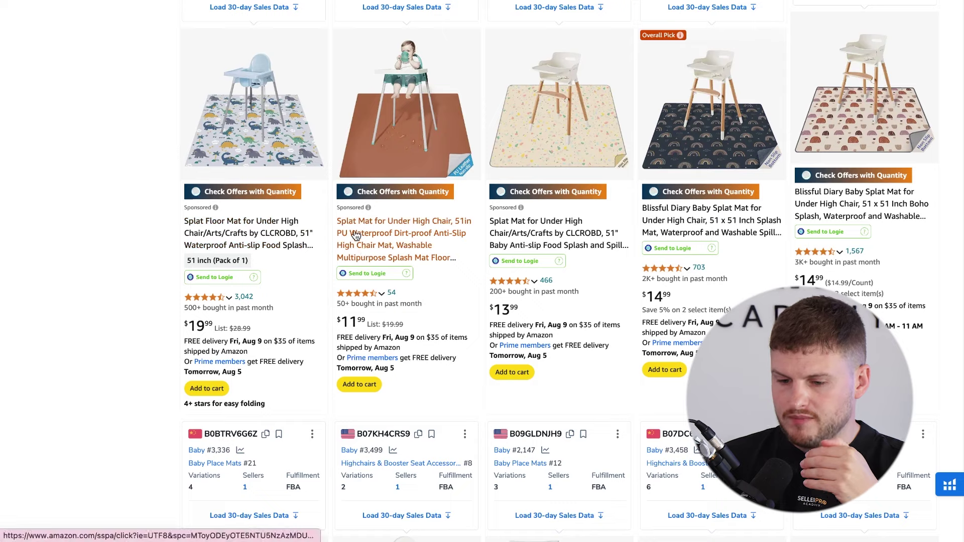
pyautogui.scroll(1, 382, 251)
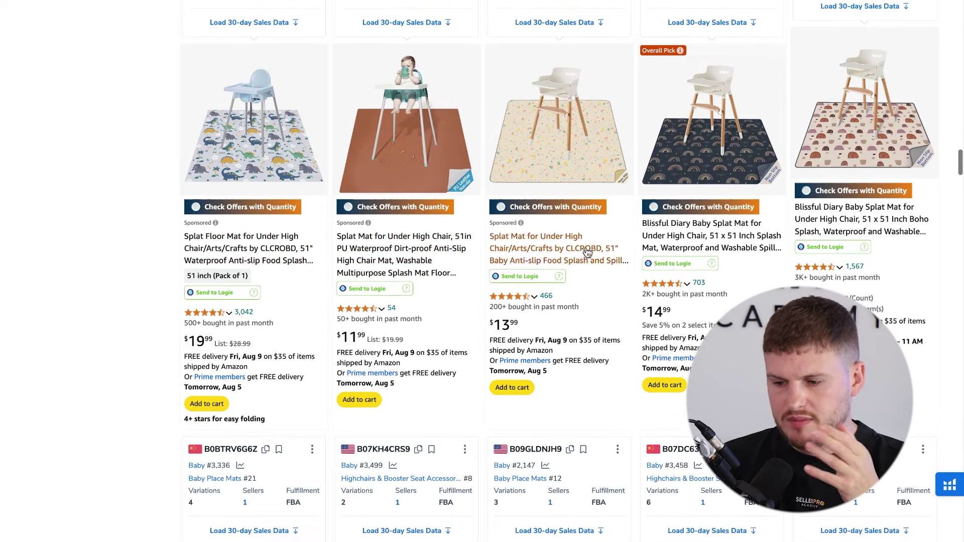
# Step: Compare the second-row splat mats with the disposable, round leather and heavy-duty XL mats under Trending now
pyautogui.scroll(-3, 694, 247)
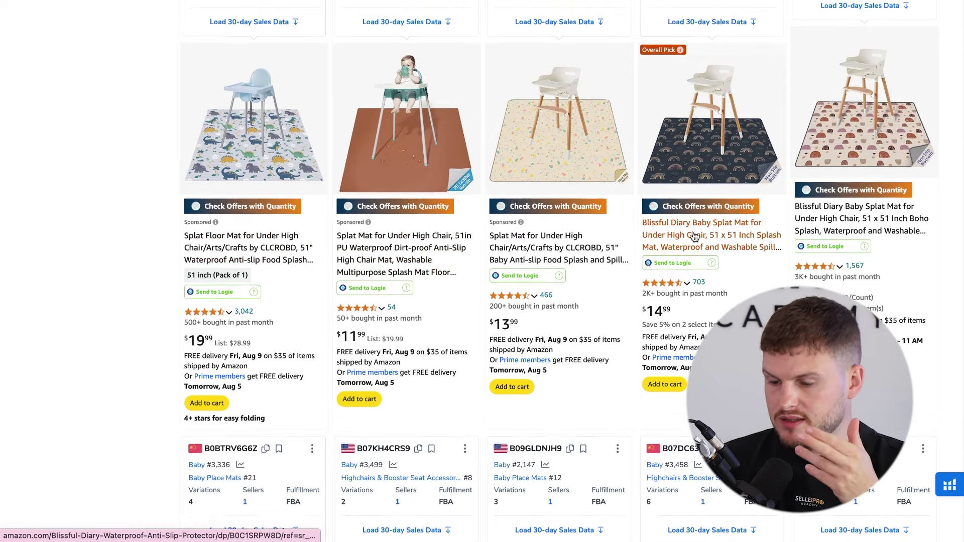
pyautogui.scroll(-3, 694, 232)
pyautogui.scroll(-1, 694, 236)
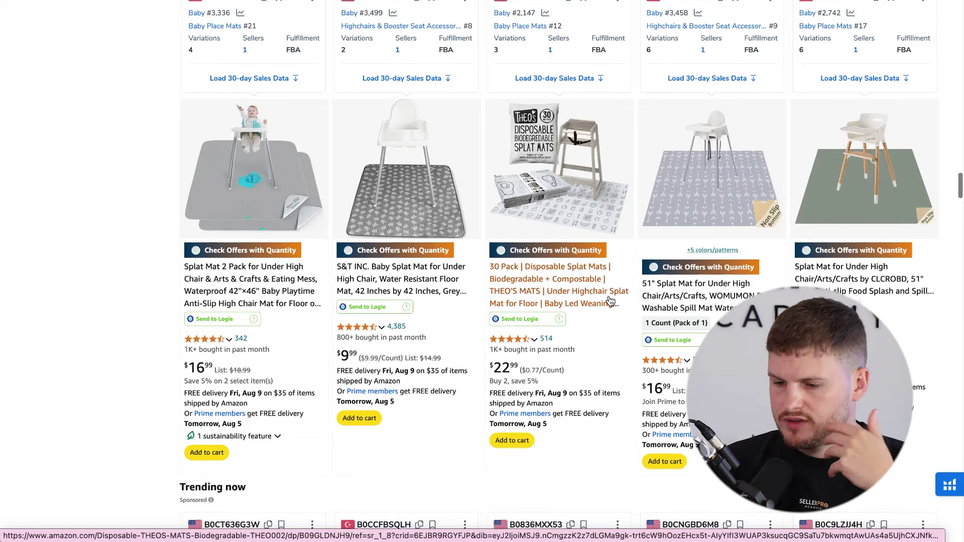
pyautogui.scroll(-2, 548, 294)
pyautogui.scroll(-8, 566, 256)
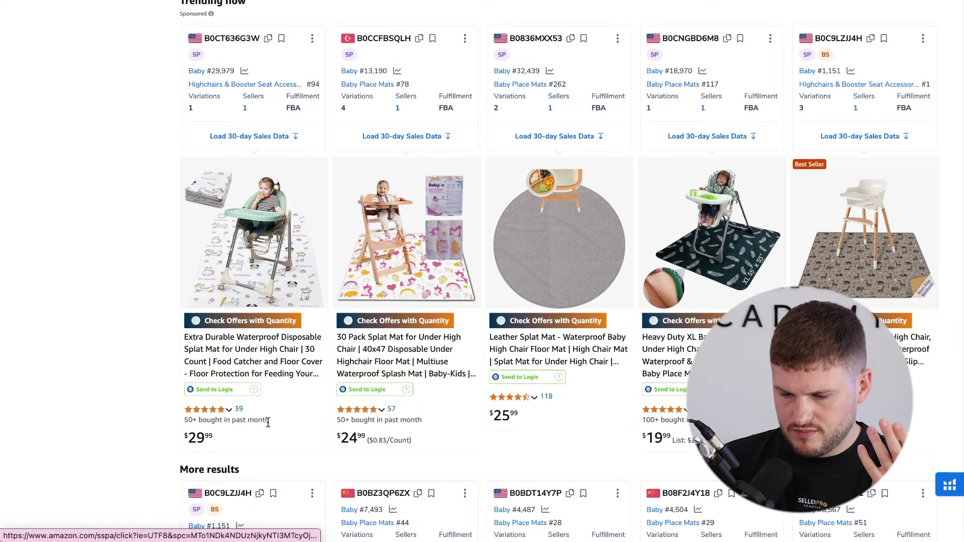
# Step: Look back over the splat mat listings from Trending now up to the start of the Amazon results
pyautogui.scroll(5, 572, 272)
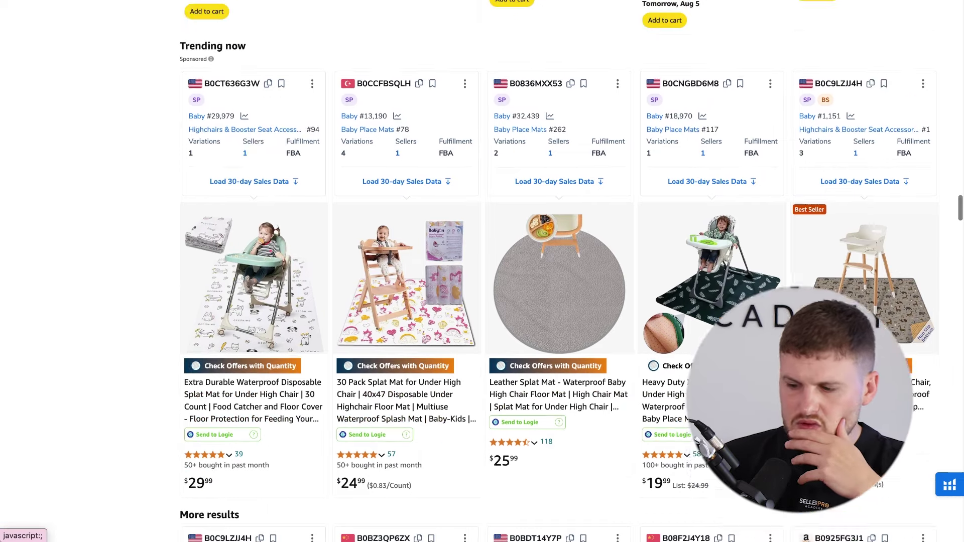
pyautogui.scroll(7, 506, 296)
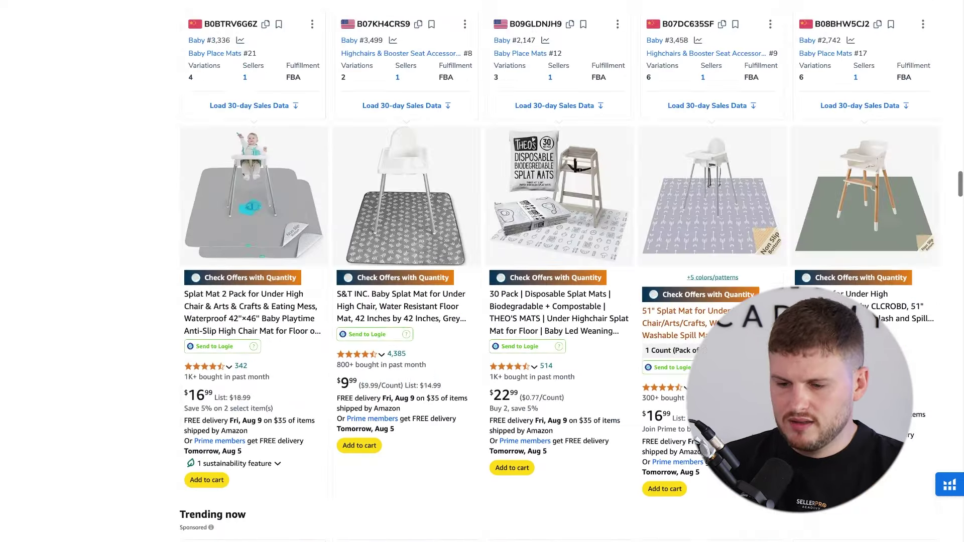
pyautogui.scroll(4, 539, 377)
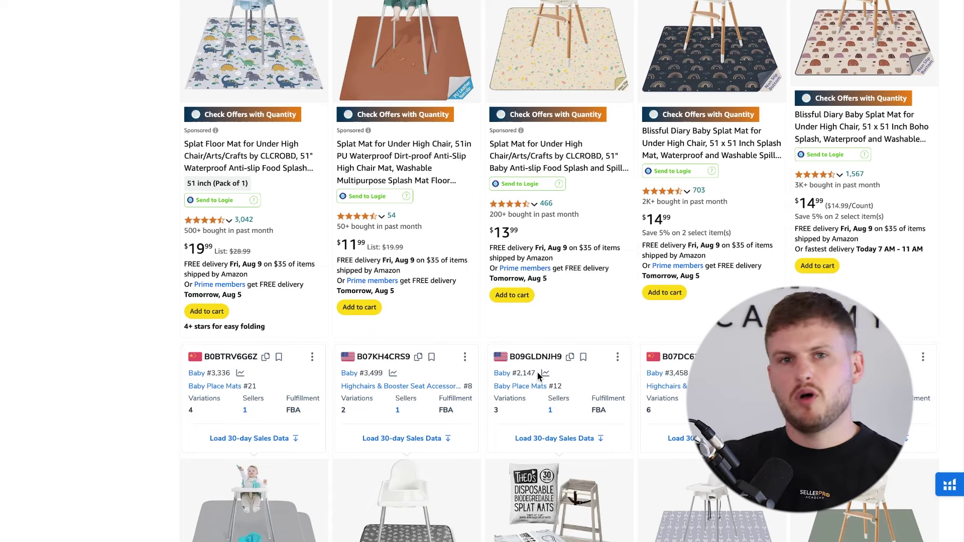
pyautogui.scroll(5, 453, 209)
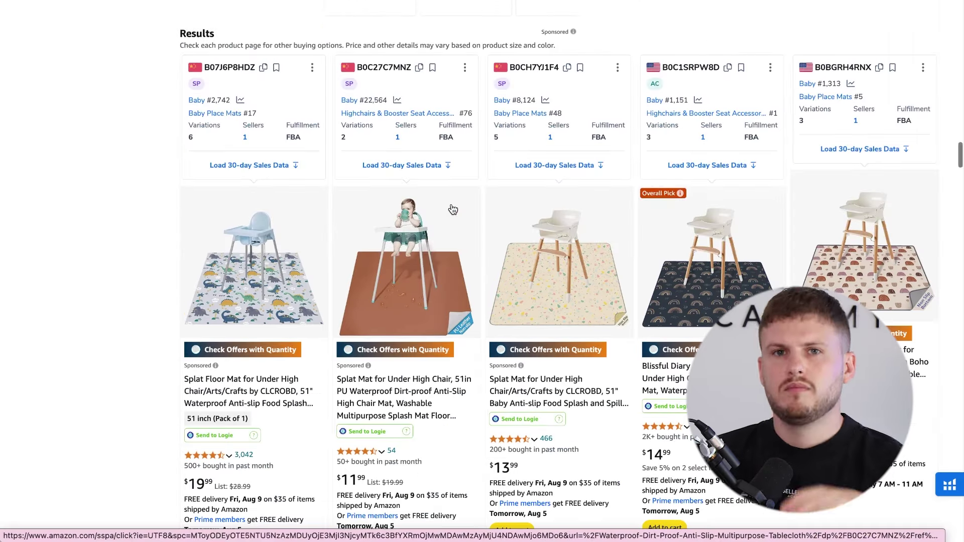
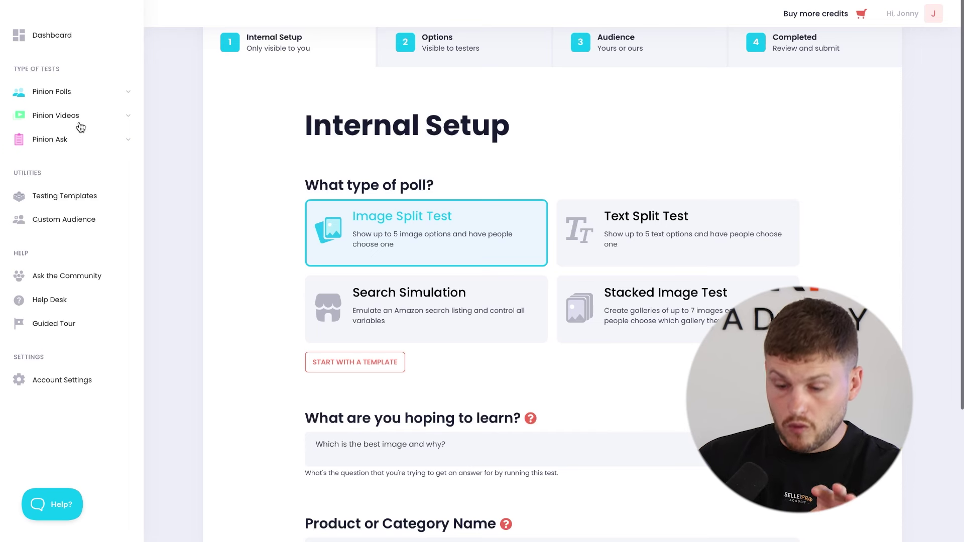
# Step: Switch to ProductPinion and start a new Pinion Polls test of the Search Simulation type
pyautogui.click(103, 95)
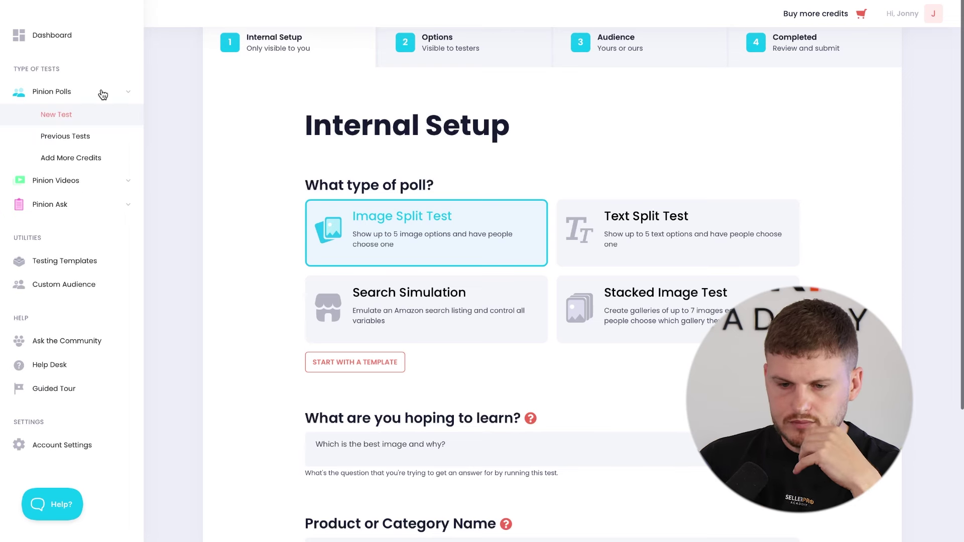
pyautogui.click(71, 116)
pyautogui.scroll(-2, 422, 245)
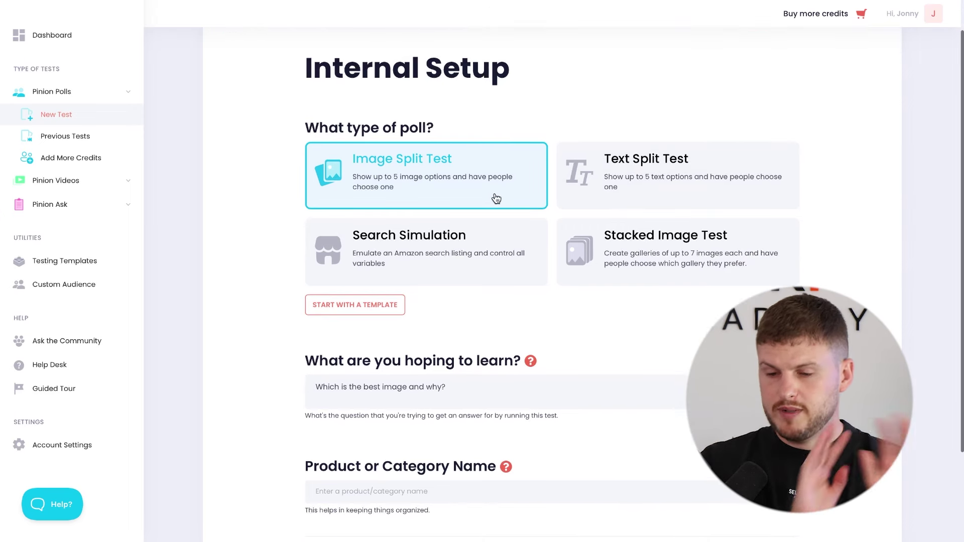
pyautogui.click(437, 257)
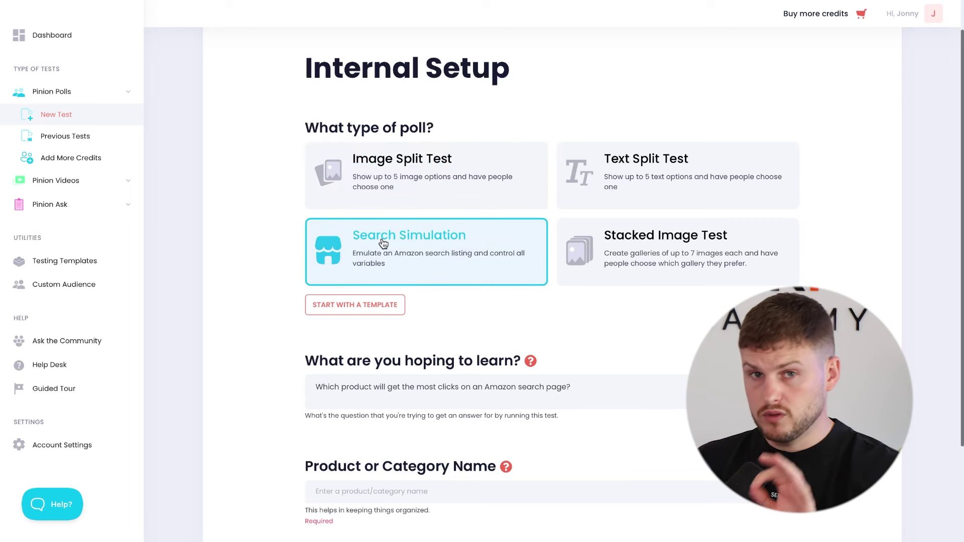
pyautogui.scroll(-3, 382, 241)
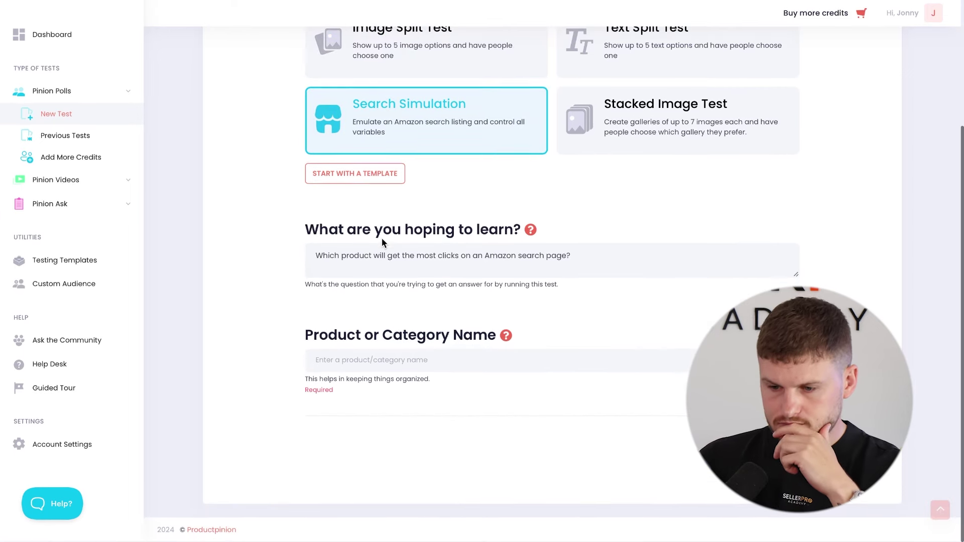
# Step: Name the poll's product or category "mat for high chair" and continue to the Options stage
pyautogui.moveTo(314, 256); pyautogui.dragTo(423, 383)
pyautogui.click(385, 368)
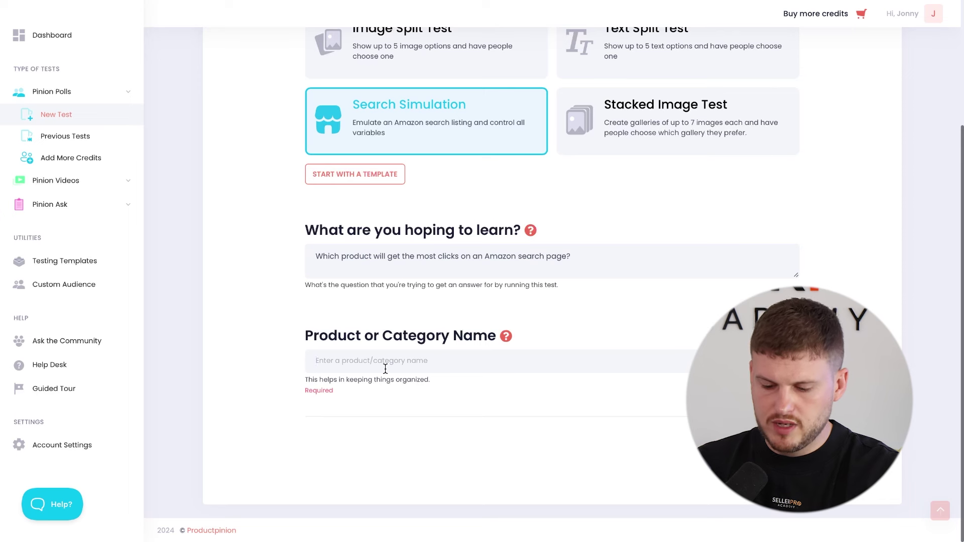
pyautogui.write('mat for high chair')
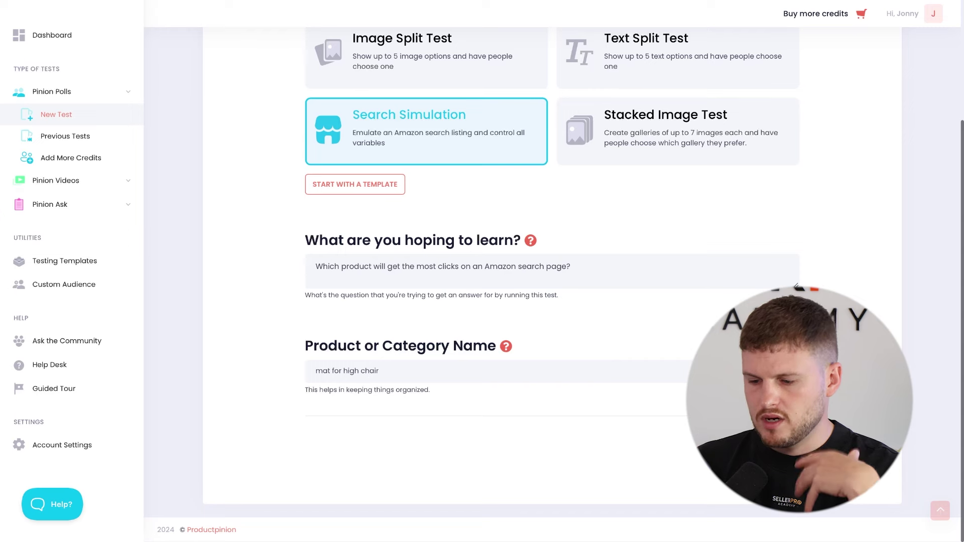
pyautogui.scroll(-10, 552, 271)
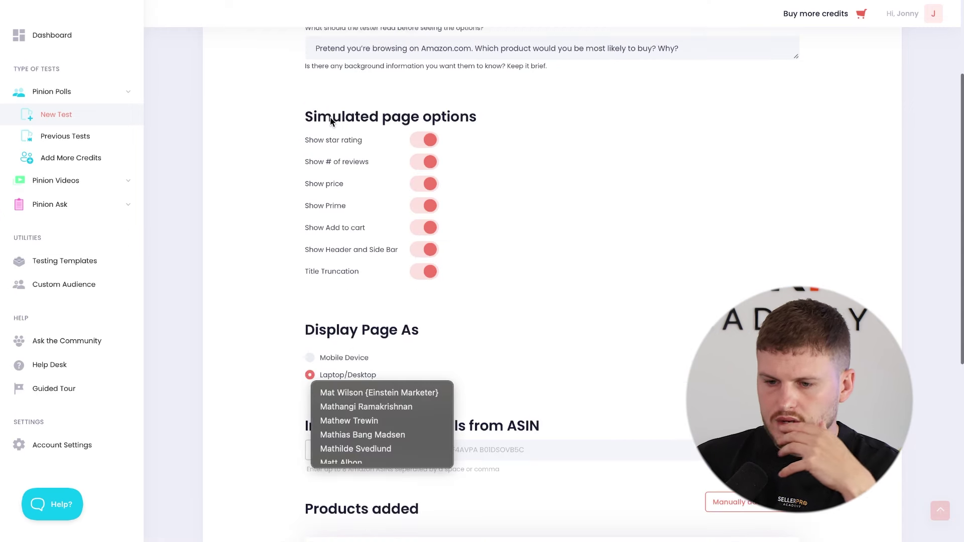
# Step: Review the tester instructions, simulated page options, display device and marketplace choices for the ASIN import
pyautogui.scroll(3, 330, 119)
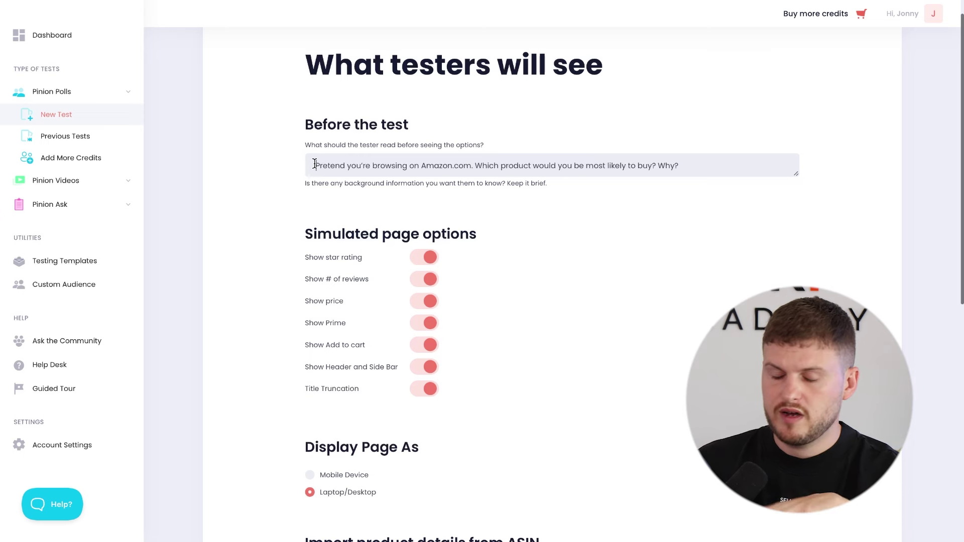
pyautogui.moveTo(315, 166); pyautogui.dragTo(457, 167)
pyautogui.click(487, 163)
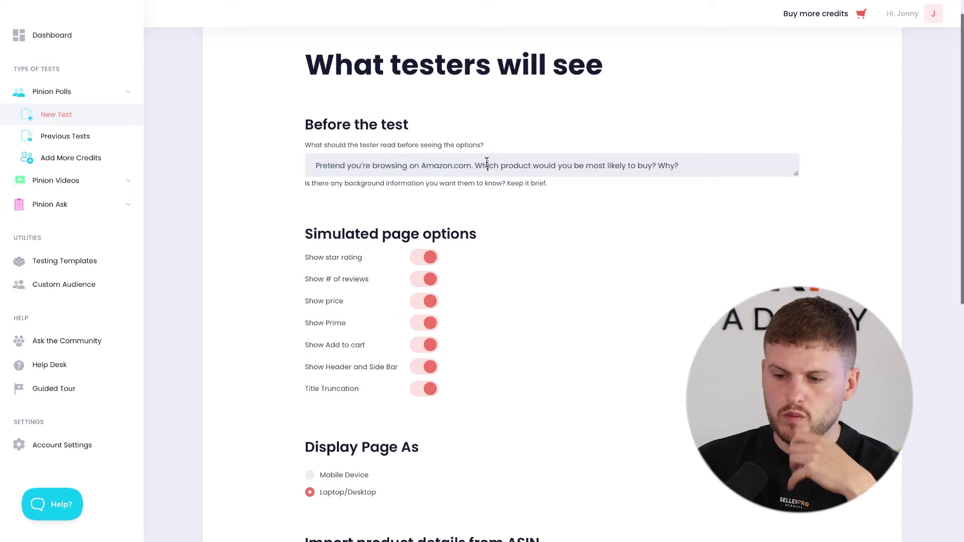
pyautogui.scroll(1, 691, 161)
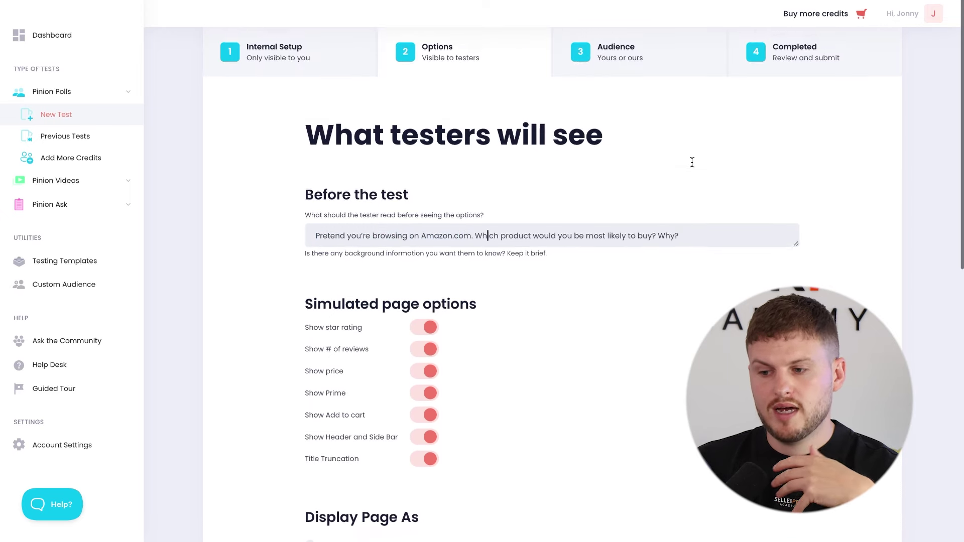
pyautogui.scroll(-4, 692, 161)
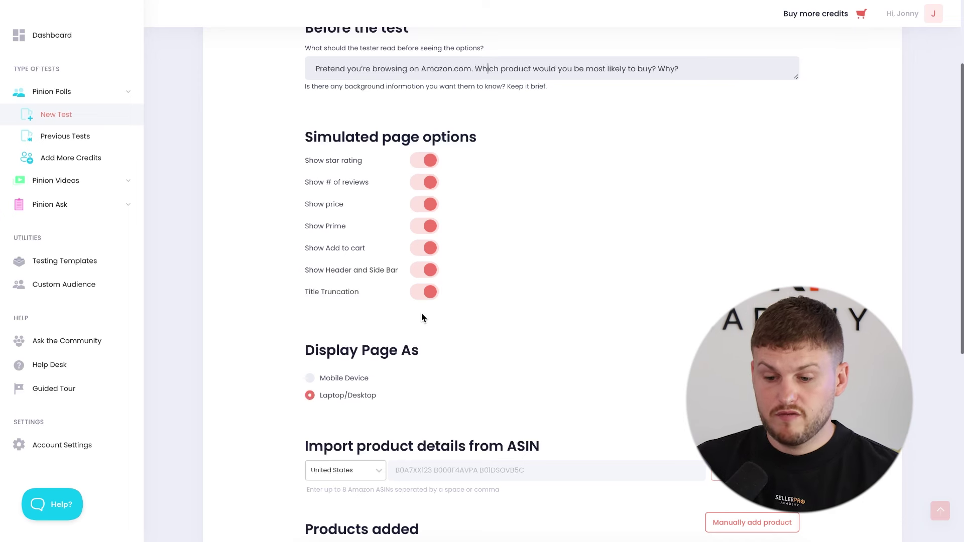
pyautogui.scroll(-1, 422, 318)
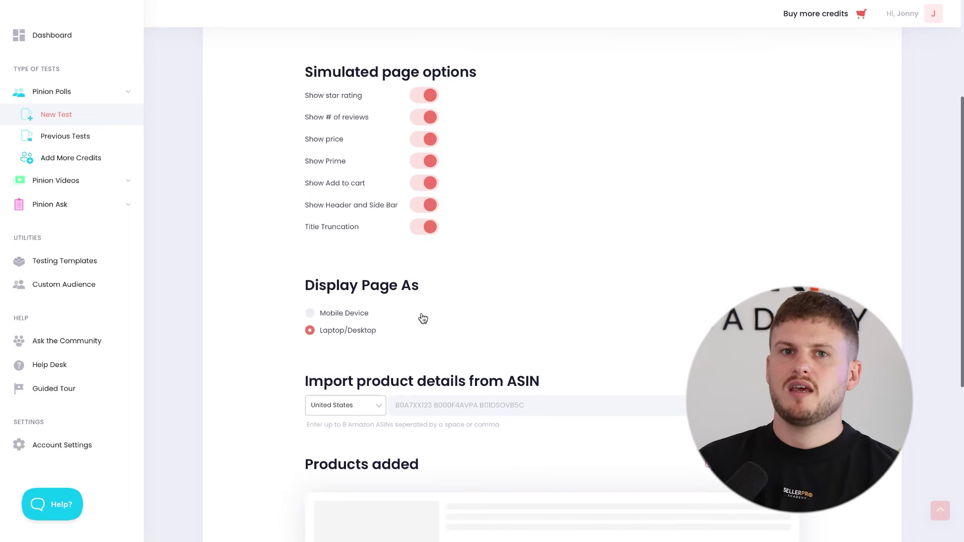
pyautogui.scroll(-1, 423, 318)
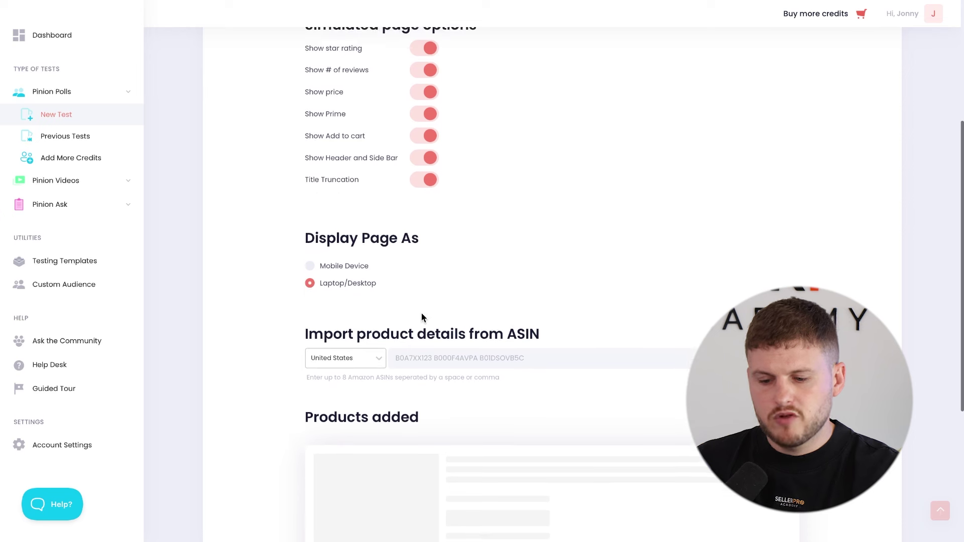
pyautogui.scroll(-2, 422, 318)
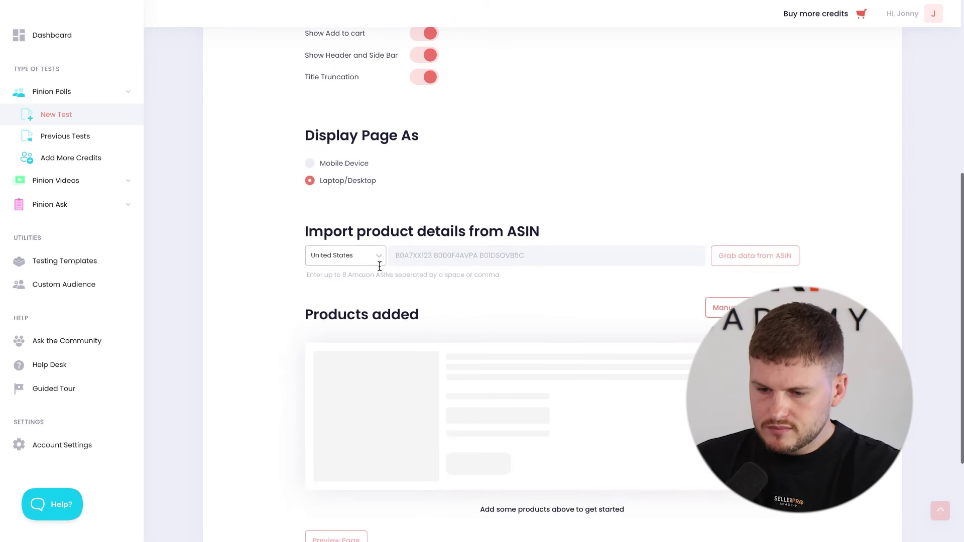
pyautogui.click(371, 256)
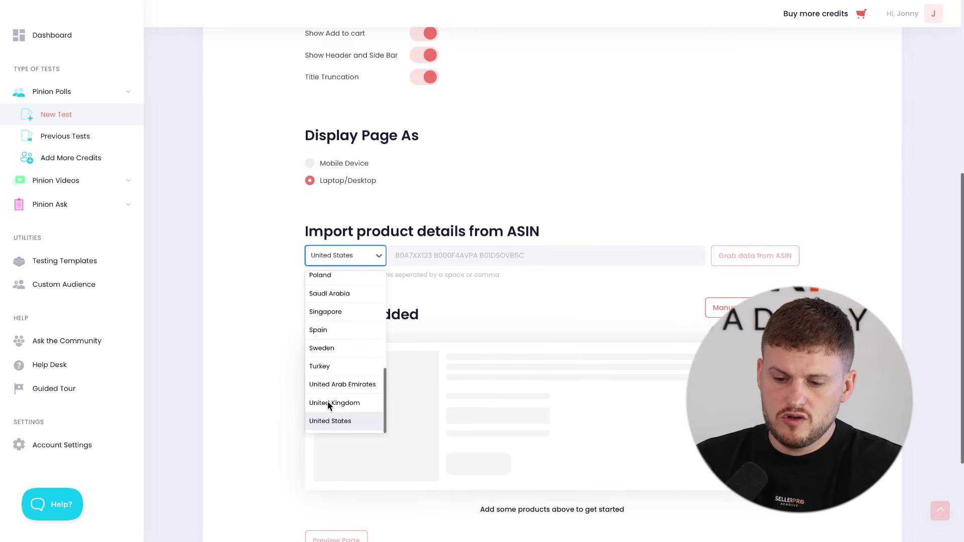
pyautogui.click(252, 243)
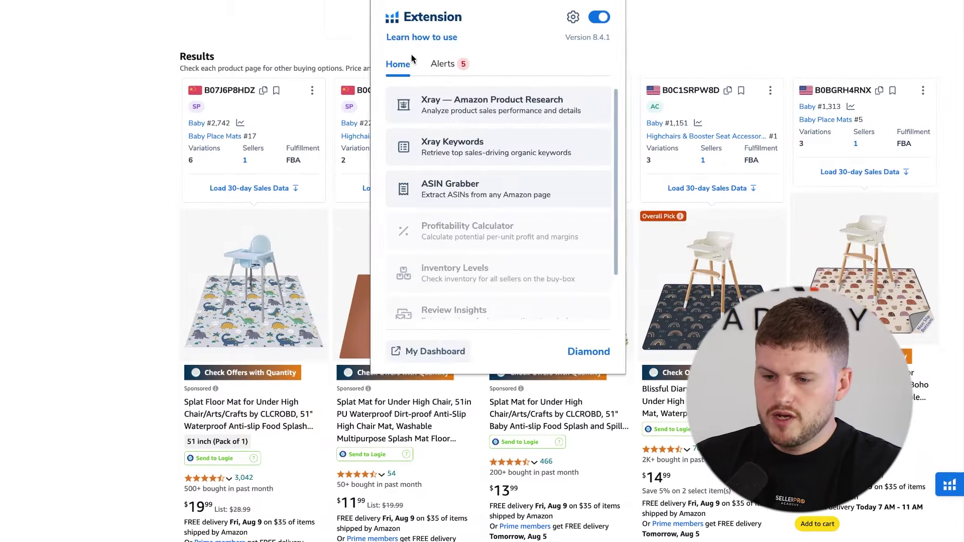
# Step: Run Helium 10 Xray on the Amazon "mat for highchair" results and filter out sponsored products
pyautogui.click(478, 107)
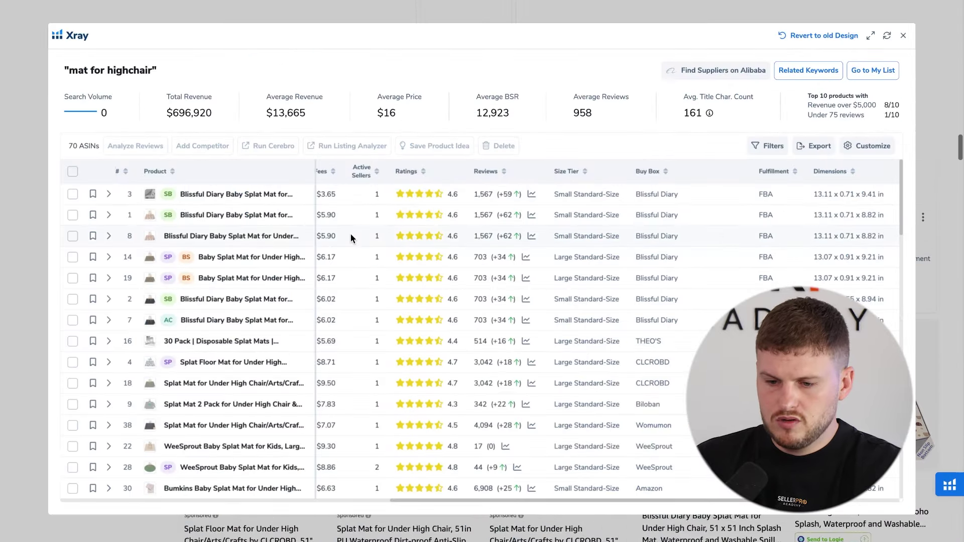
pyautogui.hscroll(-5, 341, 239)
pyautogui.hscroll(-10, 342, 239)
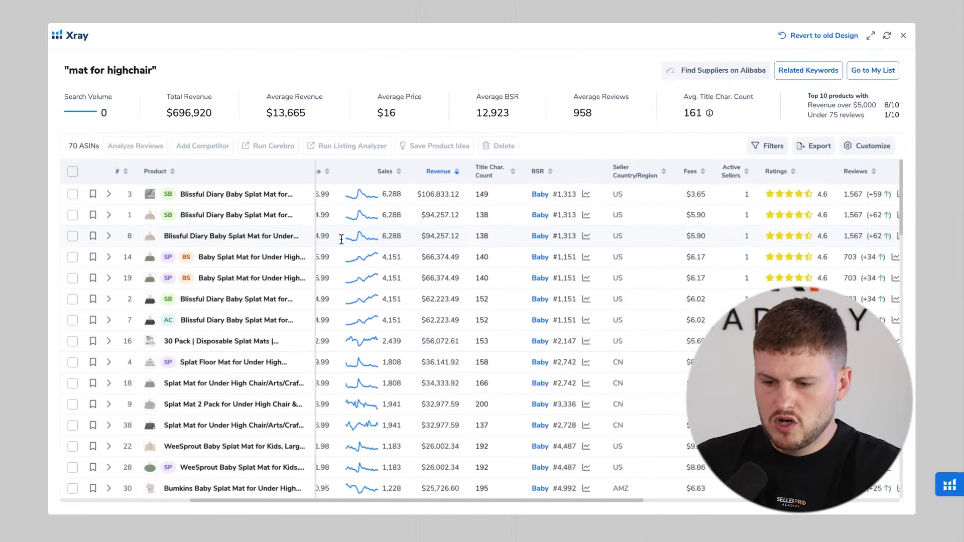
pyautogui.click(858, 152)
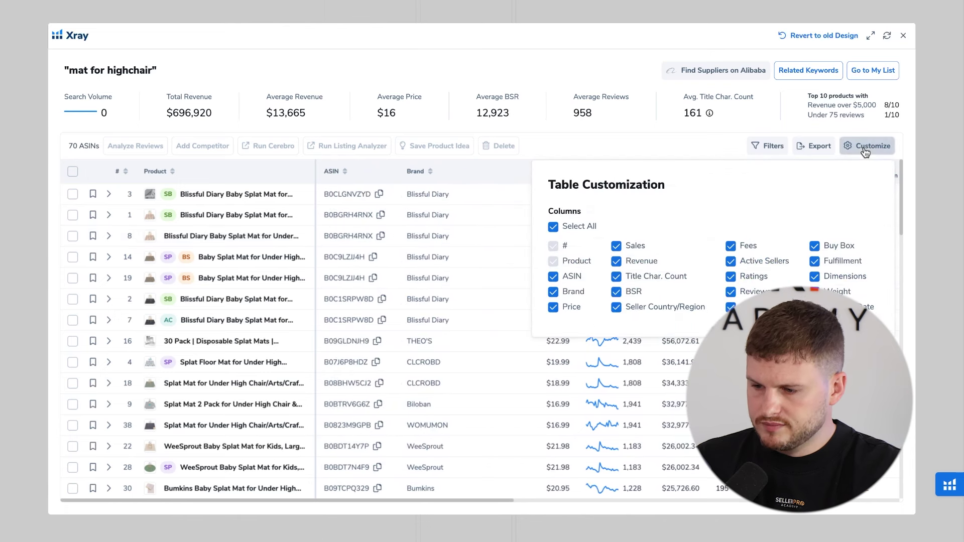
pyautogui.click(865, 151)
pyautogui.click(768, 146)
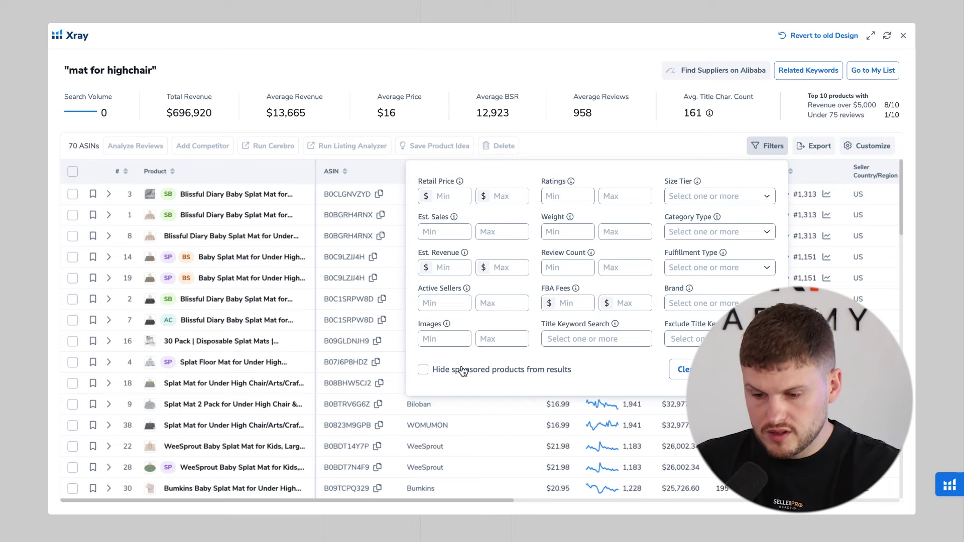
pyautogui.click(424, 372)
pyautogui.click(739, 370)
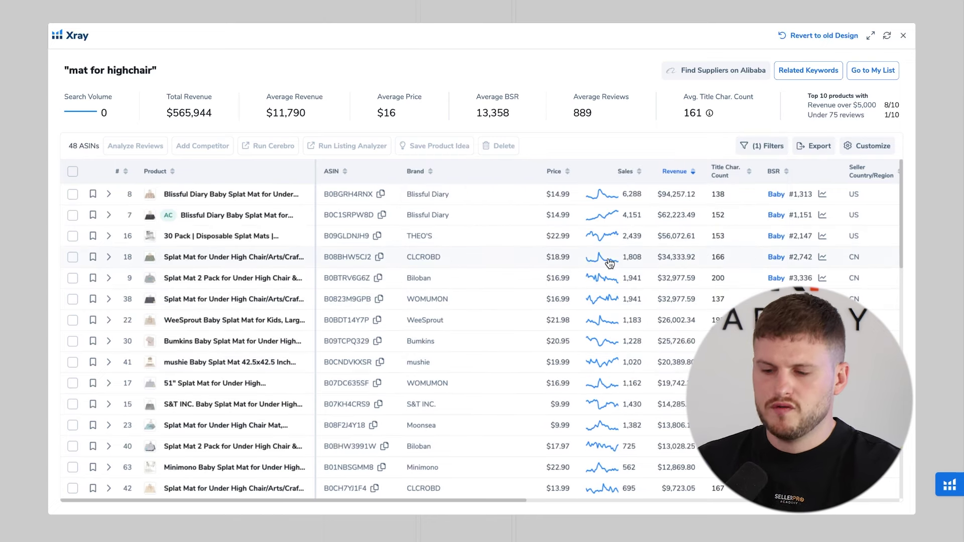
# Step: Copy the top Blissful Diary mat's ASIN, B0BGRH4RNX, from Xray into the ProductPinion ASIN import field
pyautogui.click(382, 195)
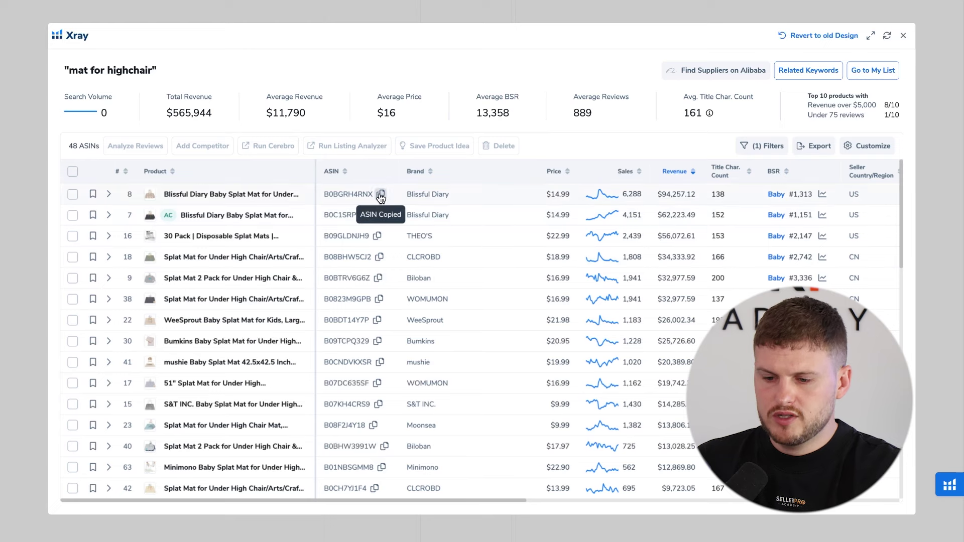
pyautogui.hotkey('ctrl', 'Left')
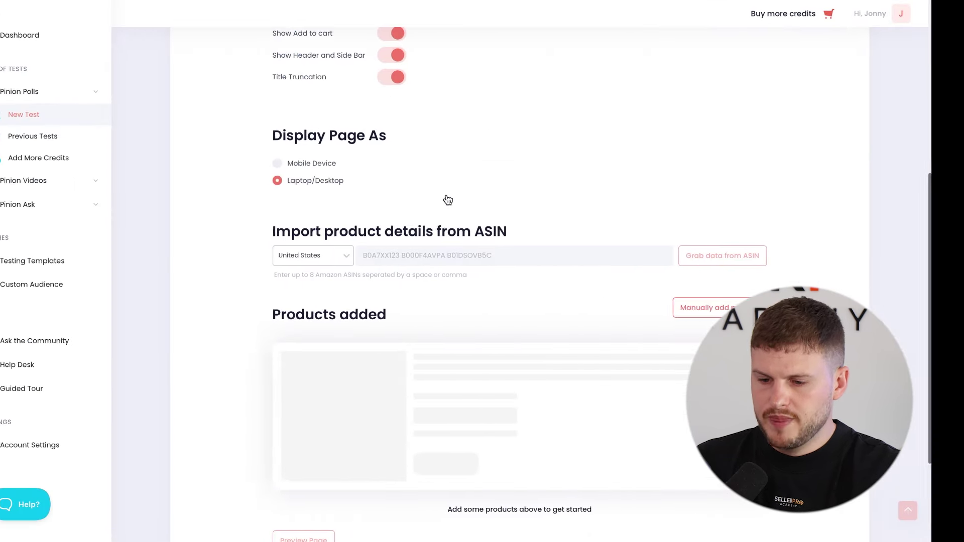
pyautogui.click(414, 252)
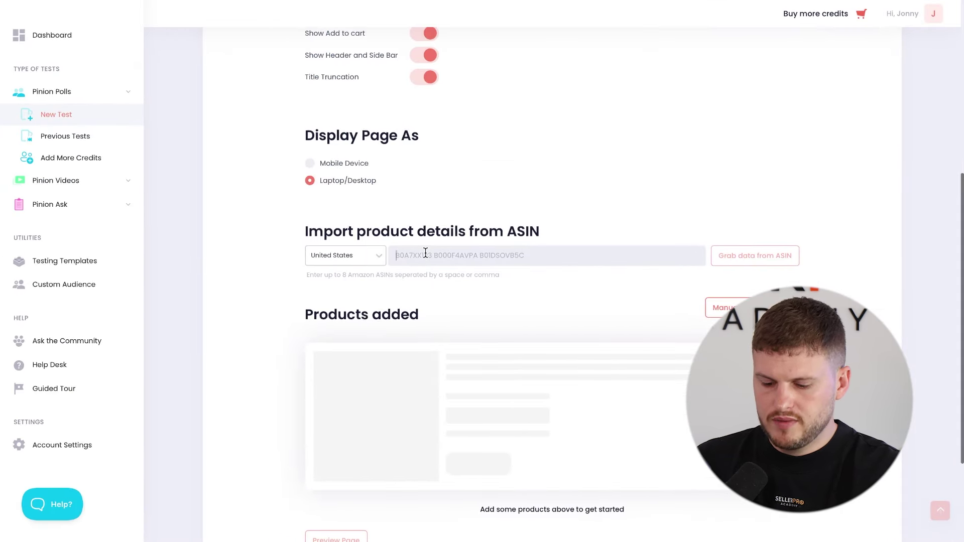
pyautogui.hotkey('ctrl', 'v')
pyautogui.write(',')
# Step: Add the second Blissful Diary ASIN, B0C1SRPW8D, and the THEO'S ASIN, B09GLDNJH9, from Xray to the import list
pyautogui.hotkey('ctrl', 'Right')
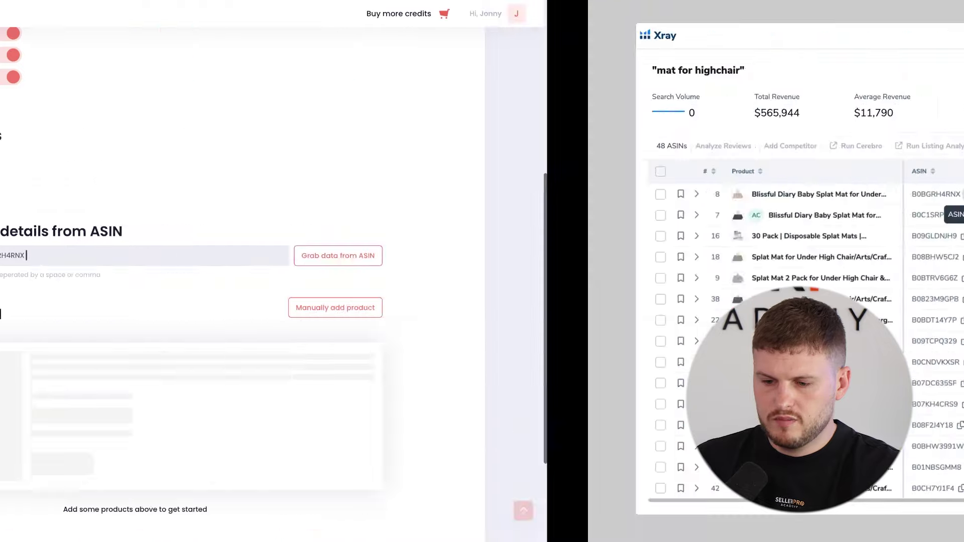
pyautogui.click(382, 217)
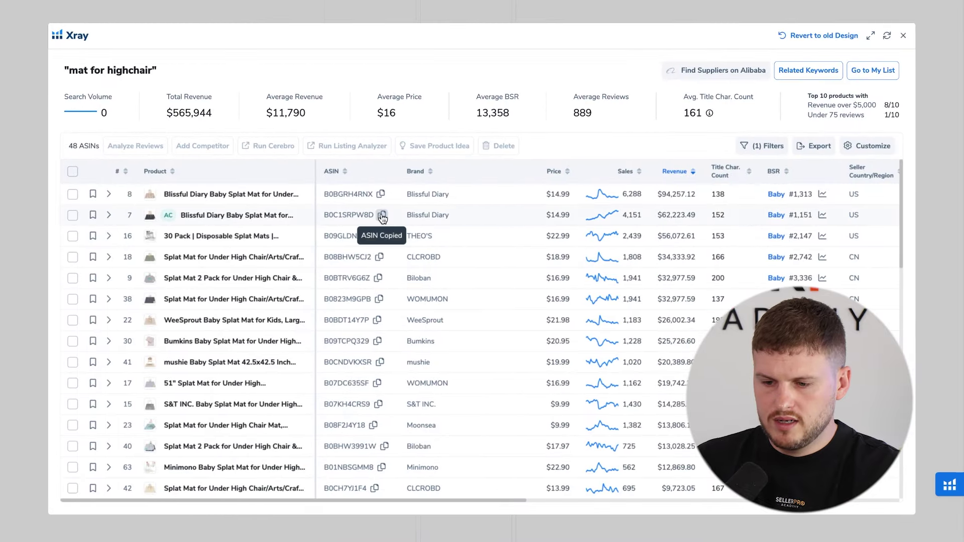
pyautogui.hotkey('ctrl', 'Left')
pyautogui.hotkey('ctrl', 'v')
pyautogui.hotkey('ctrl', 'Right')
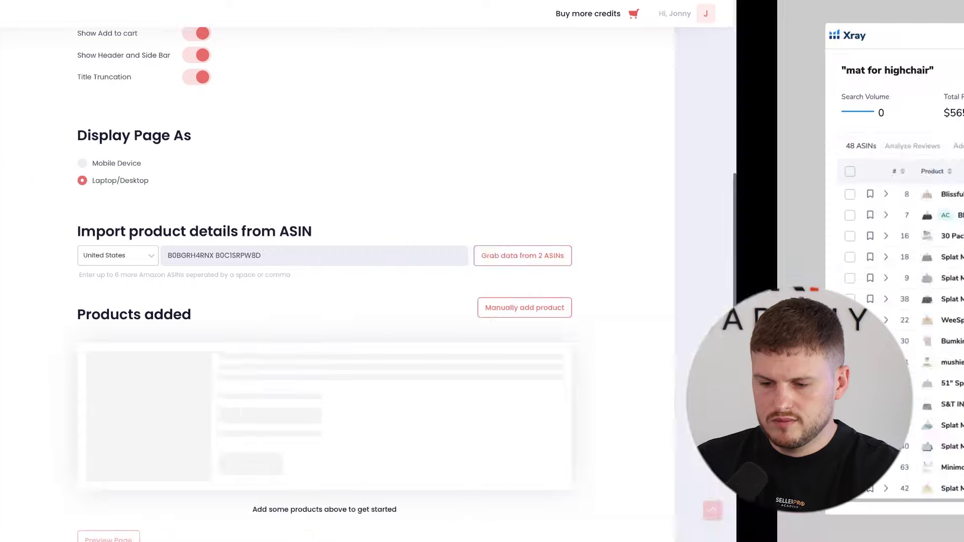
pyautogui.hotkey('ctrl', 'Left')
pyautogui.hotkey('ctrl', 'v')
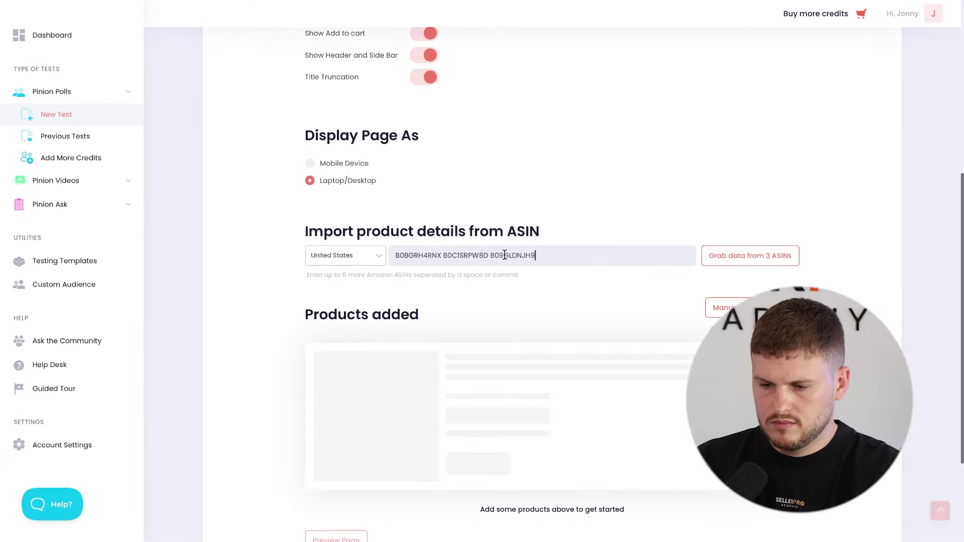
# Step: Add the CLCROBD ASIN, B08BHW5CJ2, and the Biloban two-pack ASIN, B0BTRV6G6Z, from Xray to the import list
pyautogui.hotkey('ctrl', 'Right')
pyautogui.hotkey('ctrl', 'Left')
pyautogui.hotkey('ctrl', 'Right')
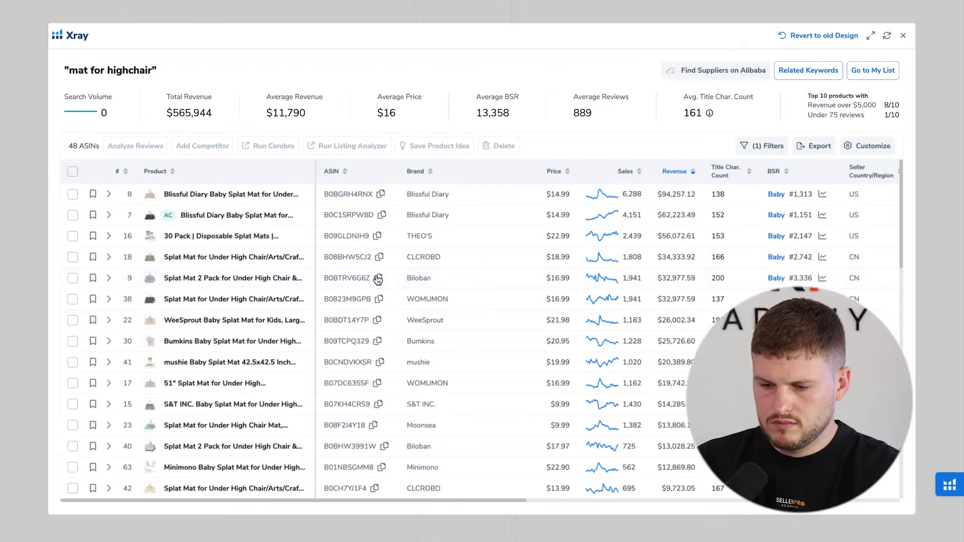
pyautogui.hotkey('ctrl', 'Left')
pyautogui.hotkey('ctrl', 'v')
pyautogui.hotkey('ctrl', 'Right')
pyautogui.click(385, 278)
pyautogui.hotkey('ctrl', 'Left')
pyautogui.hotkey('ctrl', 'v')
# Step: Add the WOMUMON ASIN, B0823M9GPB, and the WeeSprout ASIN, B0BDT14Y7P, from Xray to the import list
pyautogui.hotkey('ctrl', 'Right')
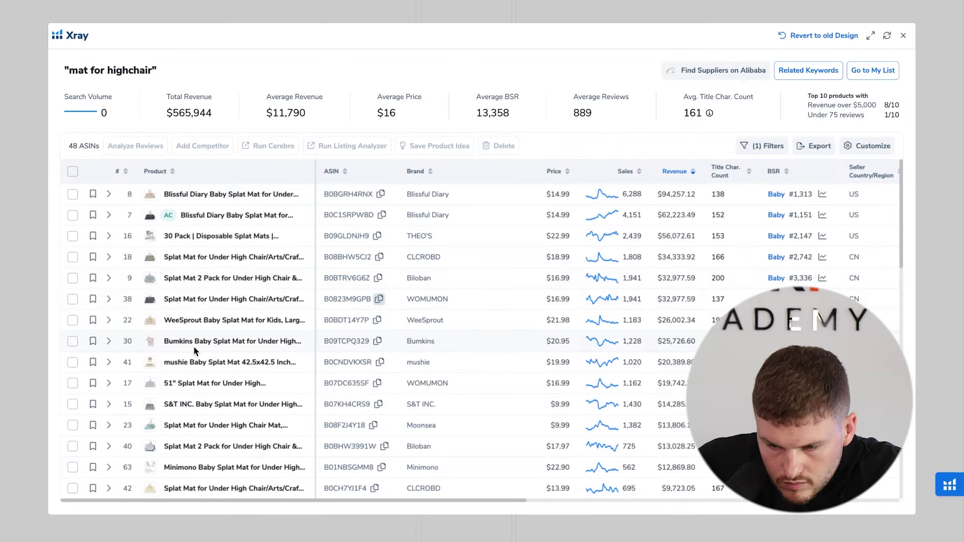
pyautogui.click(385, 299)
pyautogui.click(377, 320)
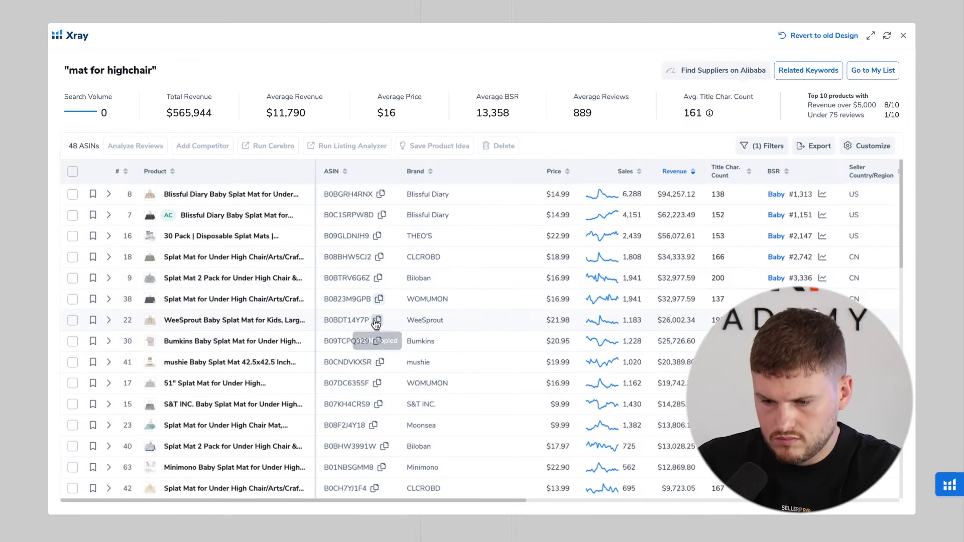
pyautogui.hotkey('ctrl', 'Left')
pyautogui.hotkey('ctrl', 'v')
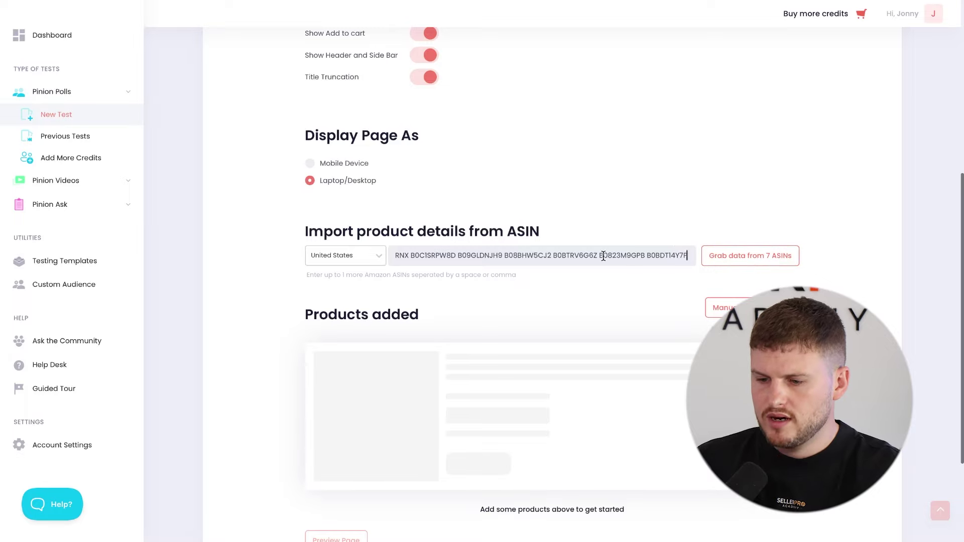
# Step: Add the mushie mat's ASIN, B0CNDVKXSR, from Xray and import the product data for all eight ASINs
pyautogui.hotkey('ctrl', 'Right')
pyautogui.click(379, 362)
pyautogui.hotkey('ctrl', 'Left')
pyautogui.click(686, 255)
pyautogui.hotkey('ctrl', 'v')
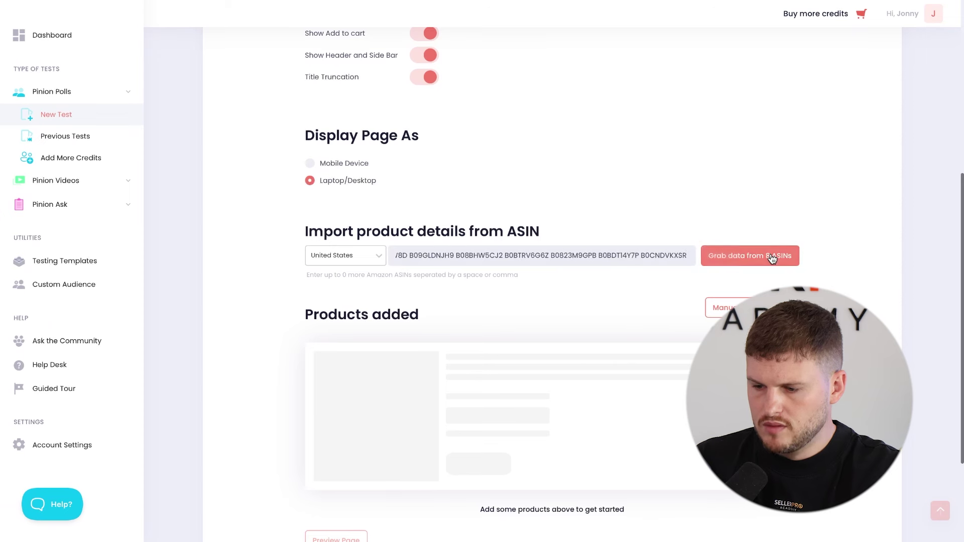
pyautogui.click(772, 257)
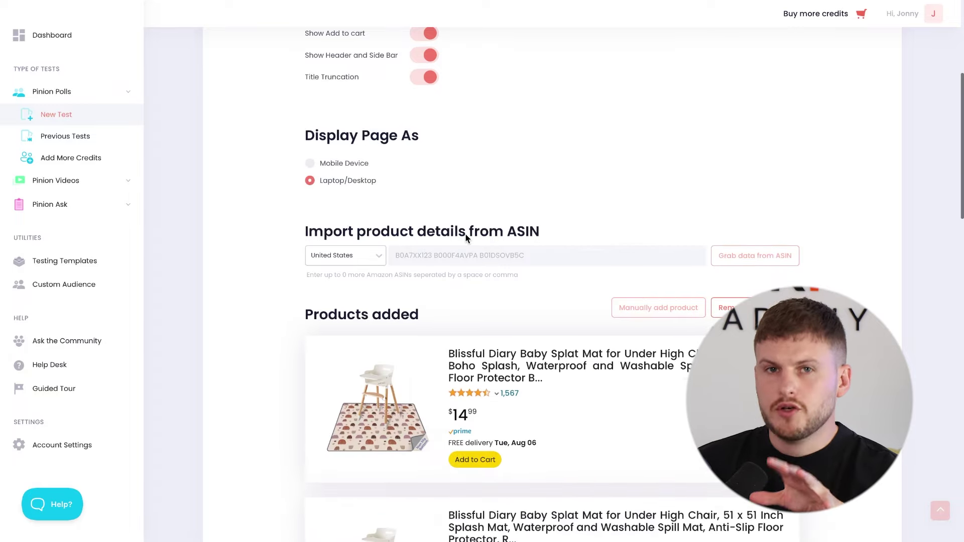
# Step: Look through the list of eight imported splat mat products, from the first Blissful Diary mat down to the mushie mat
pyautogui.scroll(-4, 466, 234)
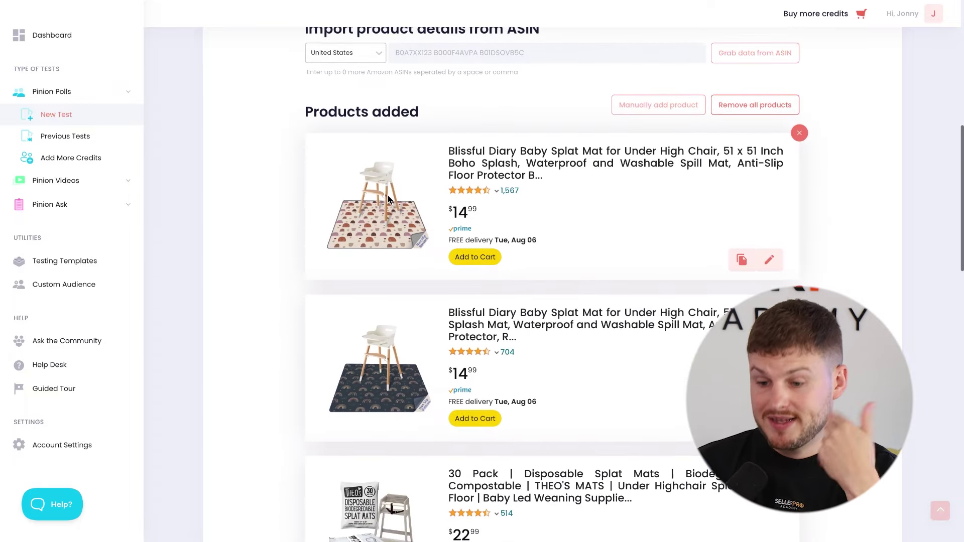
pyautogui.scroll(-3, 387, 197)
pyautogui.scroll(2, 388, 165)
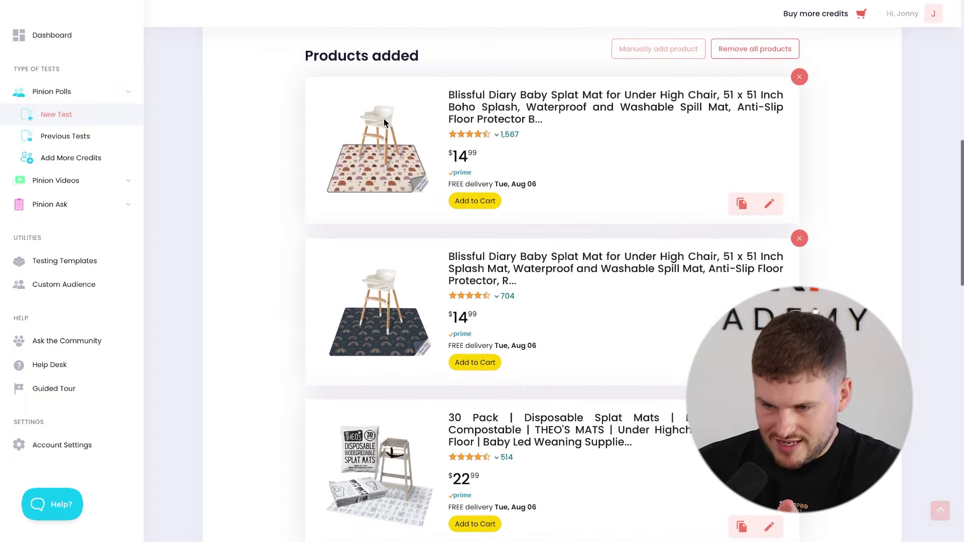
pyautogui.scroll(-12, 428, 211)
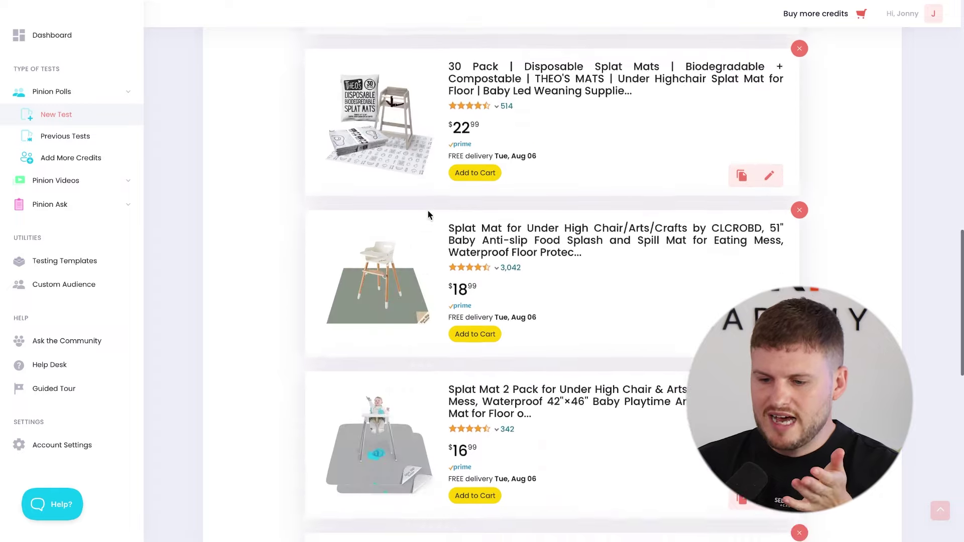
pyautogui.scroll(10, 427, 211)
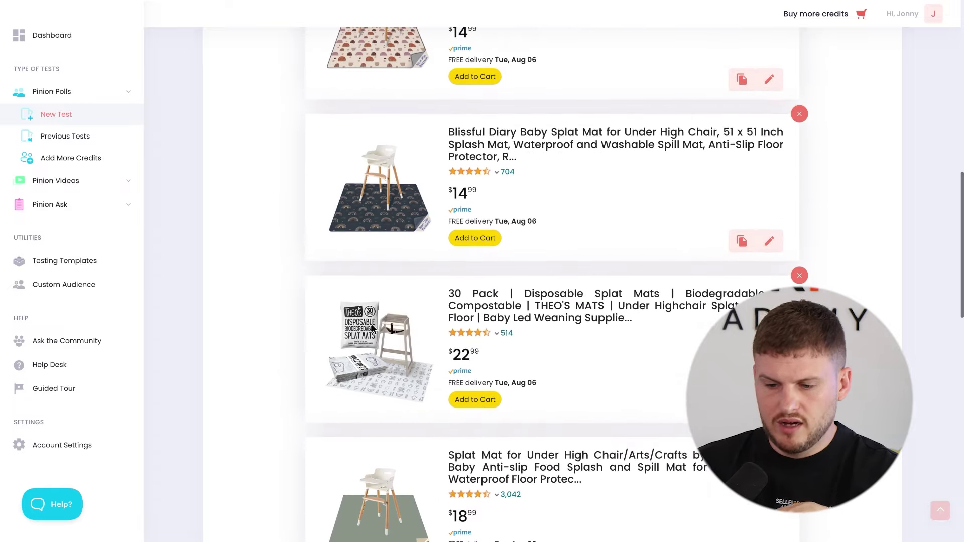
pyautogui.scroll(-9, 389, 352)
pyautogui.scroll(-9, 389, 353)
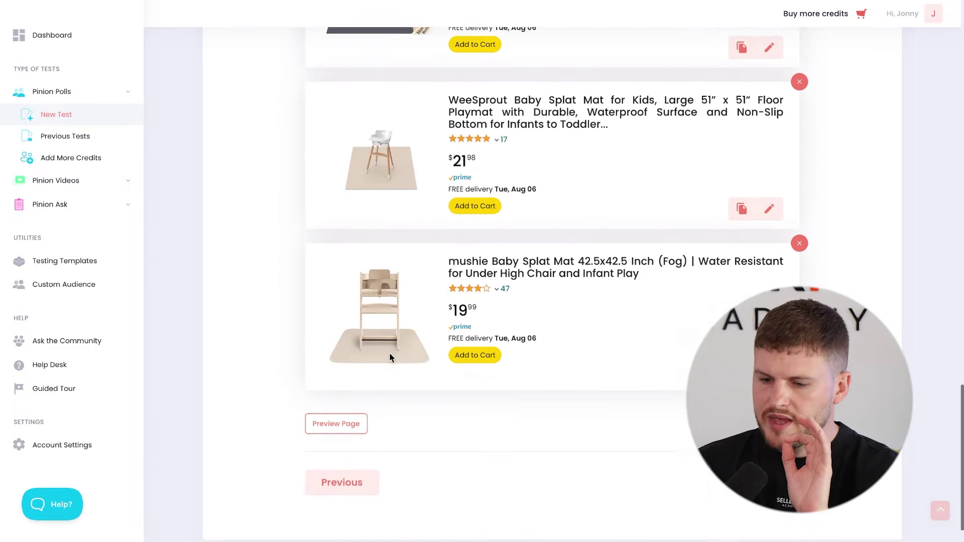
# Step: Preview the simulated Amazon search page in its laptop/desktop layout and look over all the product tiles
pyautogui.click(335, 396)
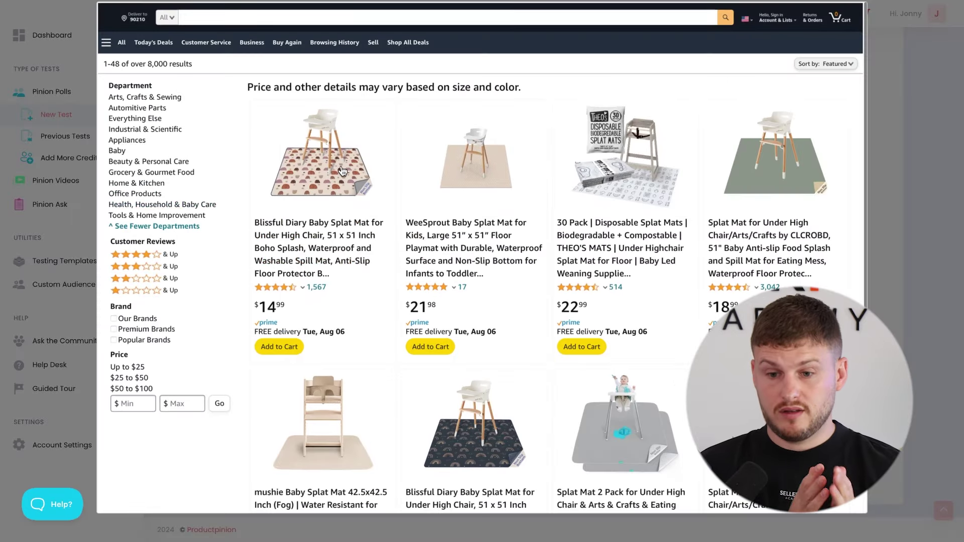
pyautogui.scroll(-3, 331, 171)
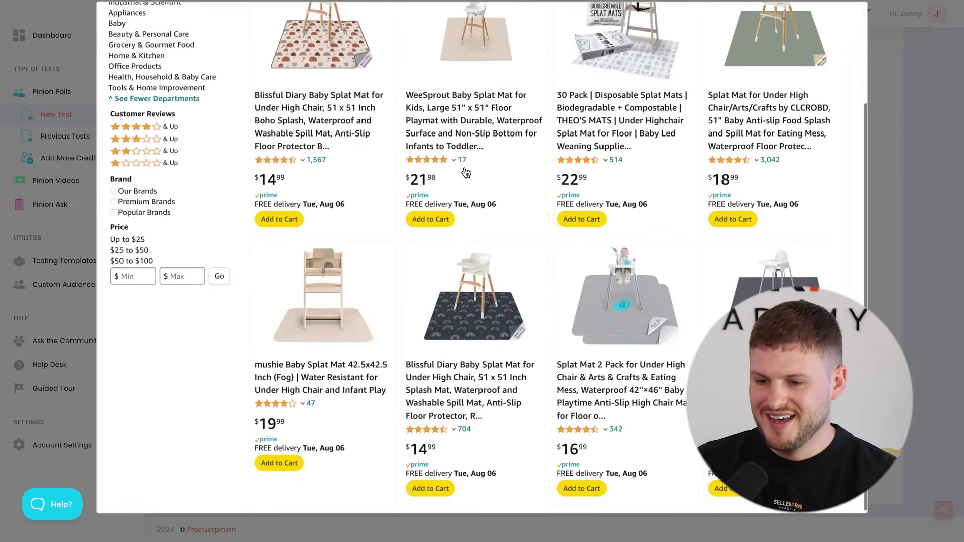
pyautogui.scroll(3, 315, 173)
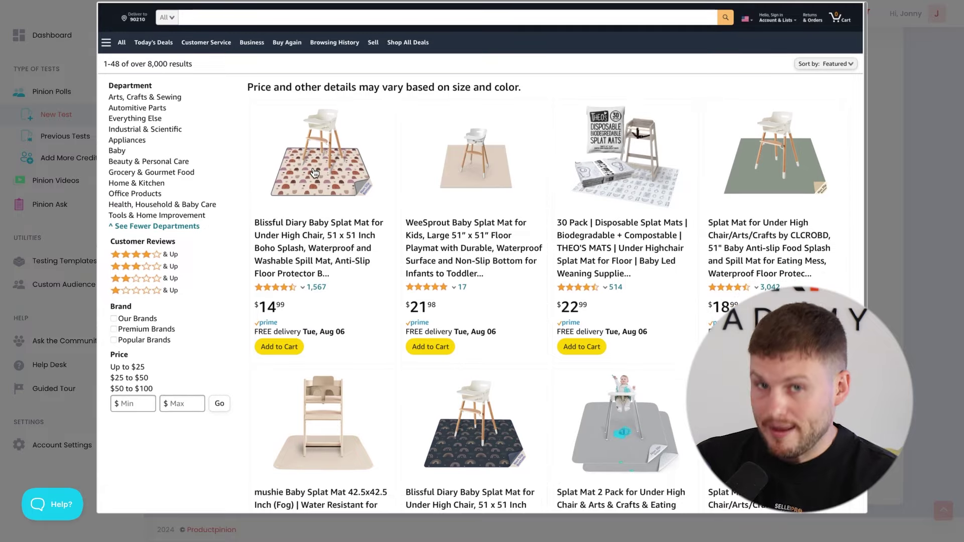
pyautogui.click(887, 110)
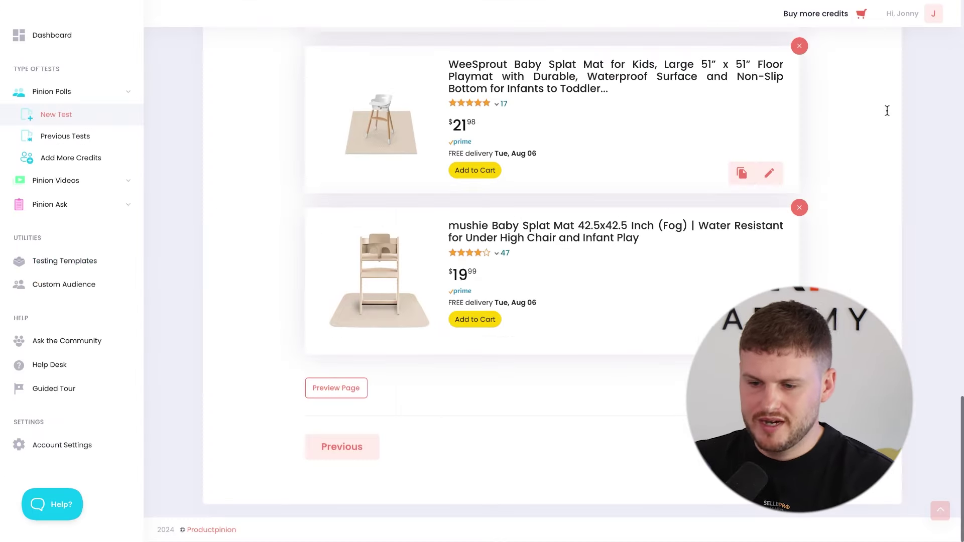
# Step: Preview the simulated search page as a mobile device and restore the display to Laptop/Desktop
pyautogui.scroll(15, 884, 261)
pyautogui.scroll(10, 460, 266)
pyautogui.scroll(-3, 458, 267)
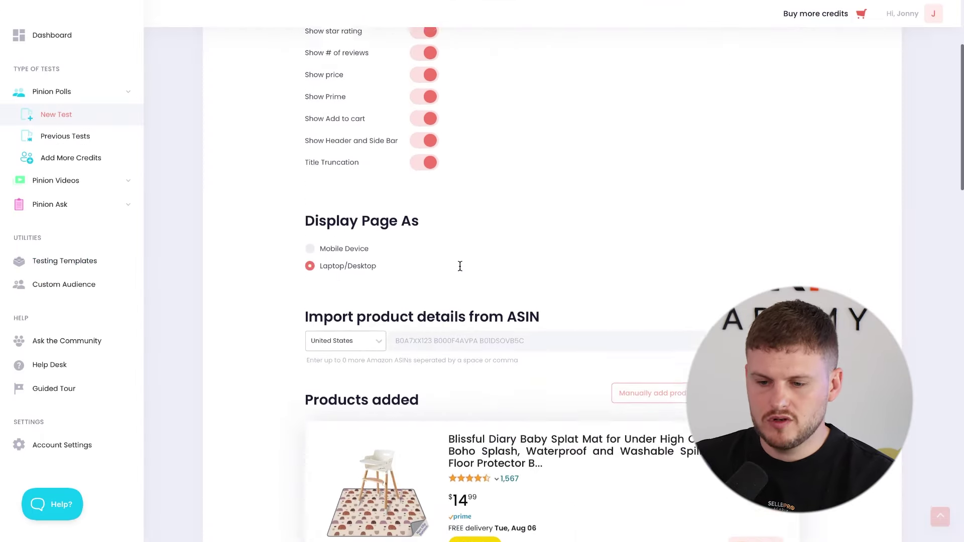
pyautogui.scroll(-12, 317, 216)
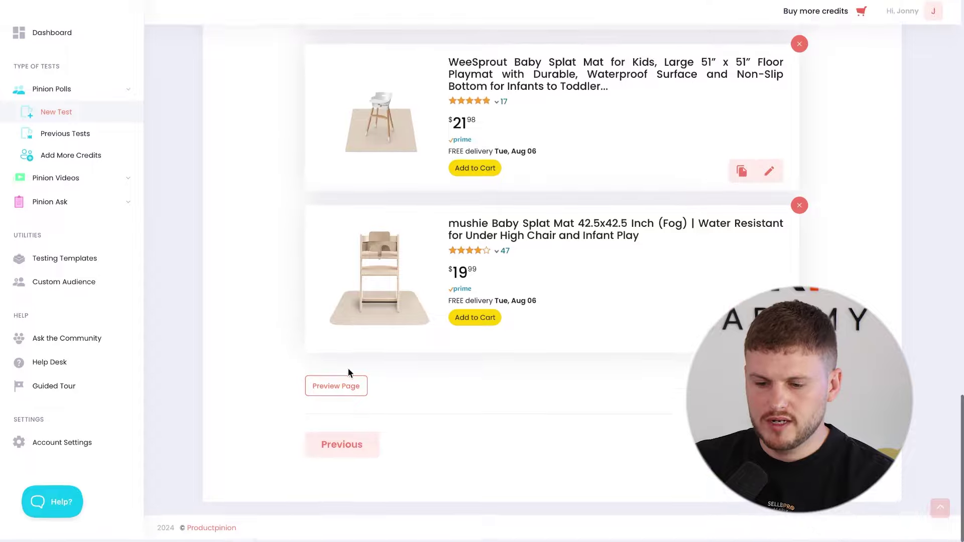
pyautogui.click(339, 387)
pyautogui.scroll(-10, 536, 216)
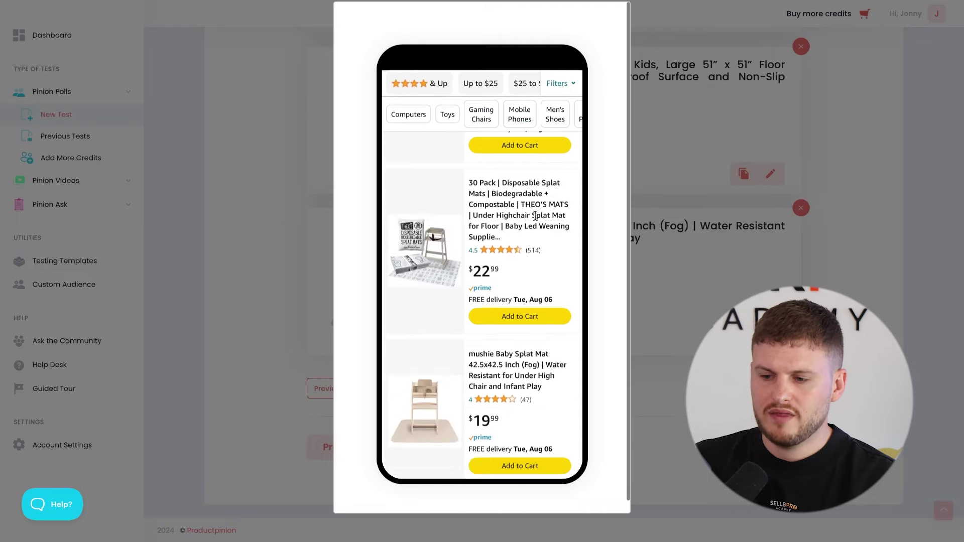
pyautogui.press('Escape')
pyautogui.scroll(15, 351, 387)
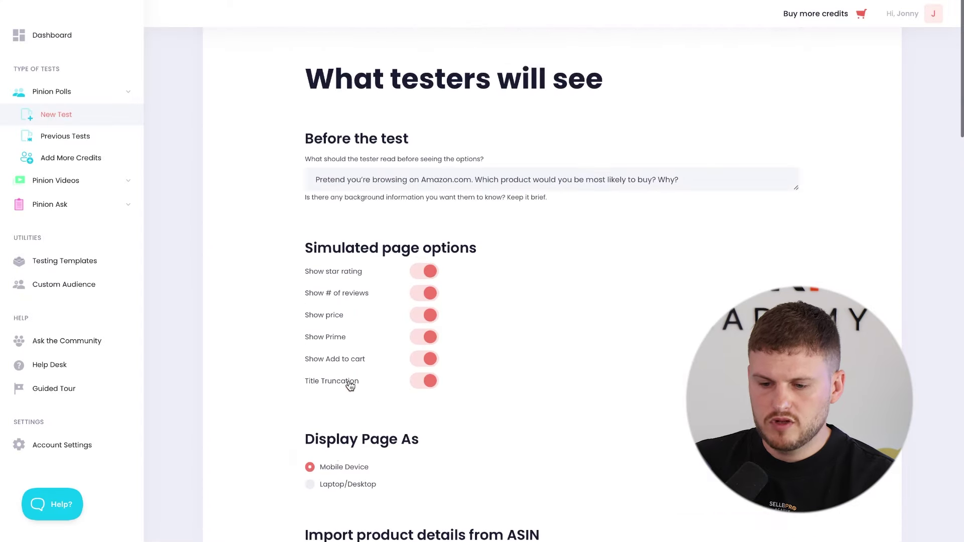
pyautogui.click(329, 481)
# Step: Examine the imported products' main images, titles, prices and review counts before moving on to the audience settings
pyautogui.scroll(-15, 465, 440)
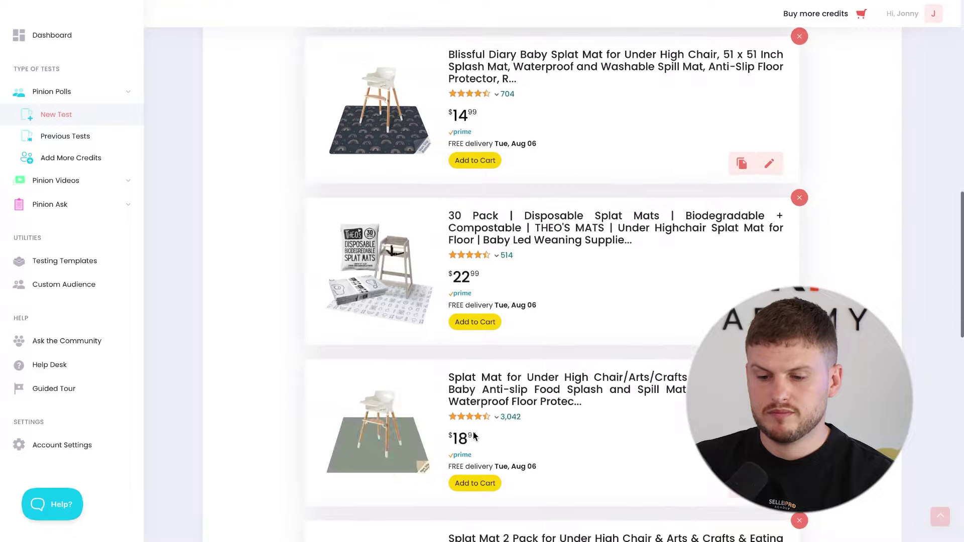
pyautogui.scroll(-7, 473, 435)
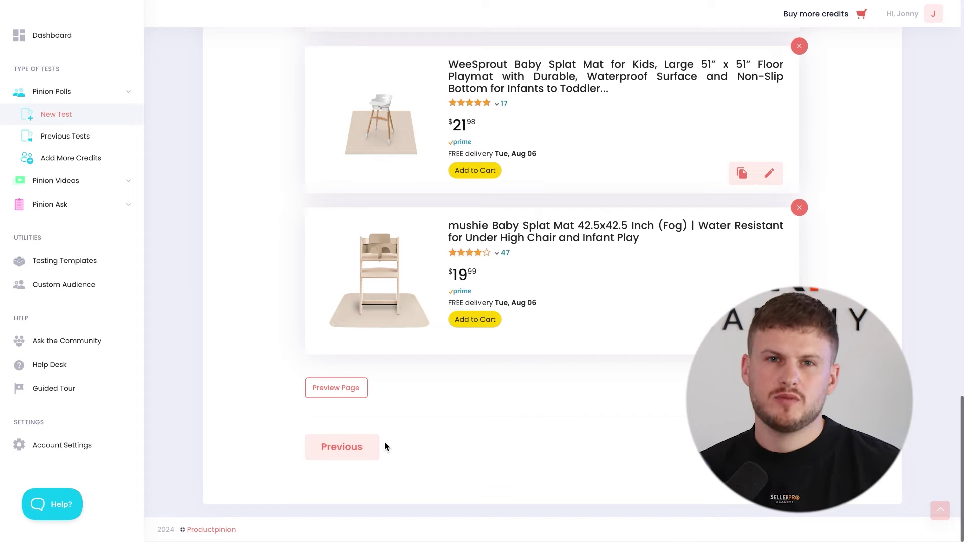
pyautogui.scroll(15, 385, 445)
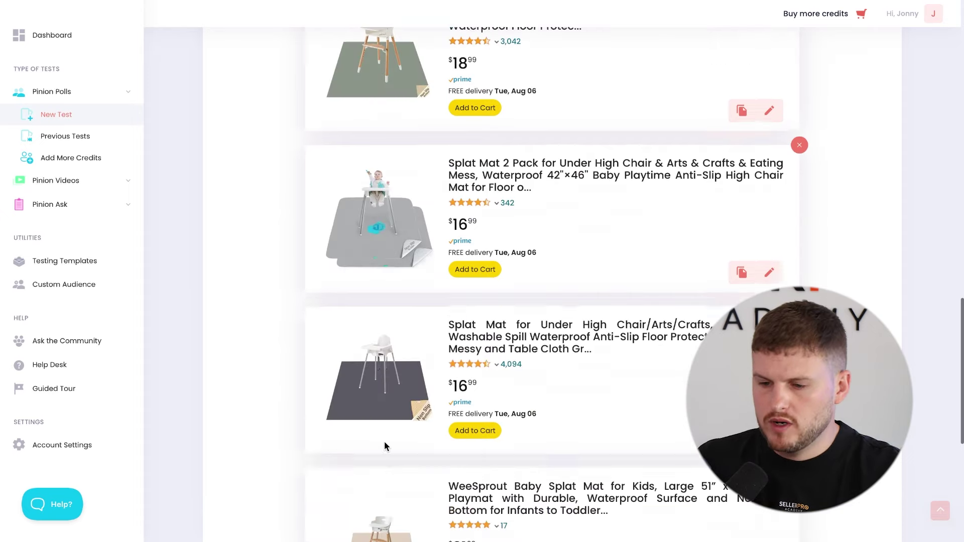
pyautogui.scroll(6, 385, 445)
pyautogui.scroll(-10, 385, 445)
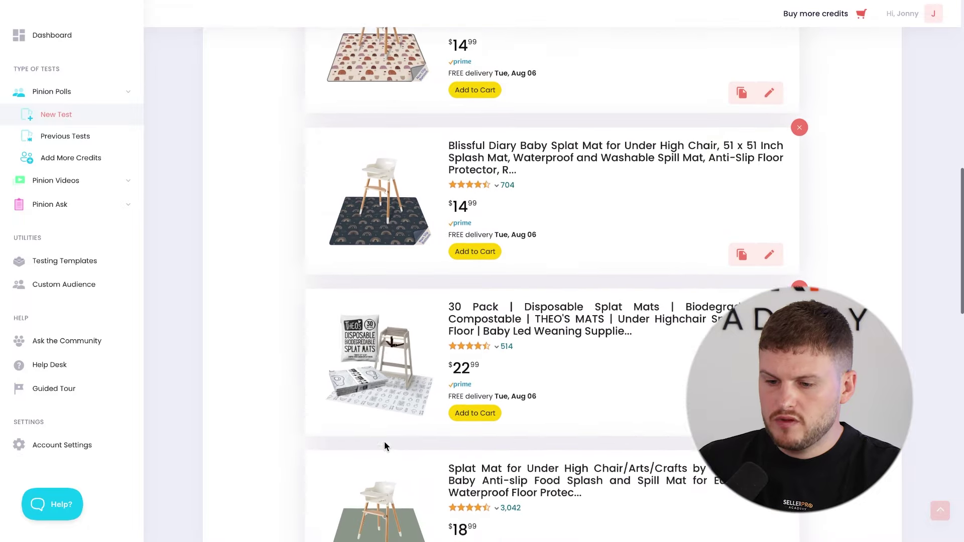
pyautogui.scroll(2, 393, 427)
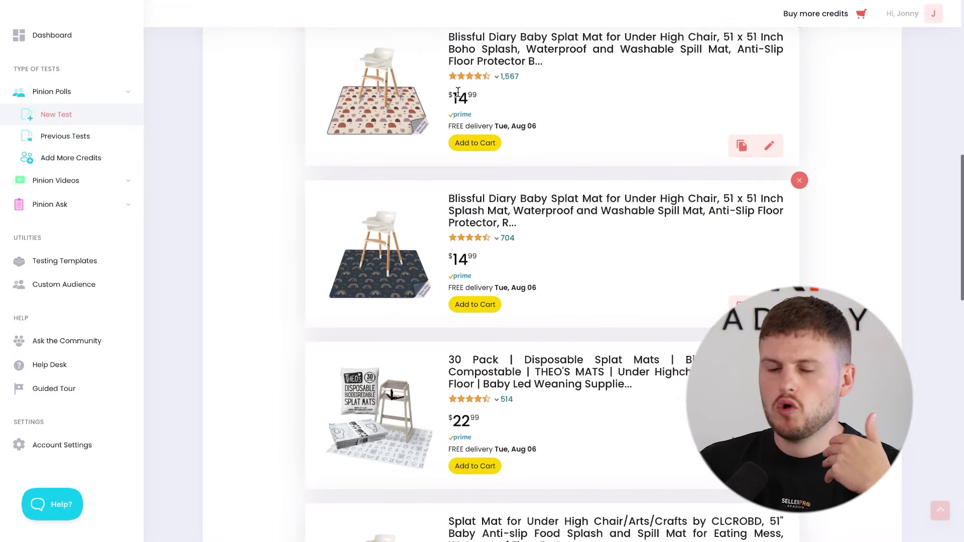
pyautogui.scroll(-2, 472, 253)
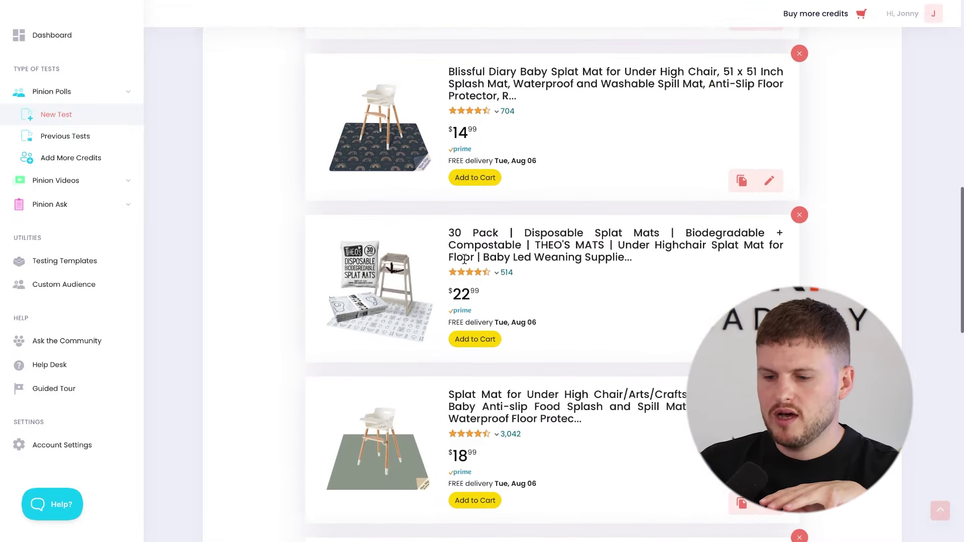
pyautogui.scroll(2, 461, 294)
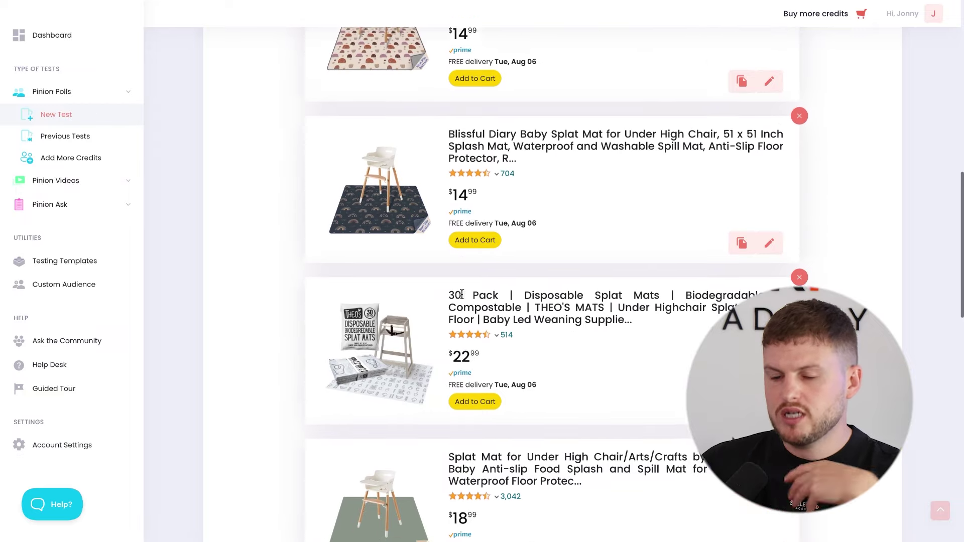
pyautogui.scroll(1, 462, 297)
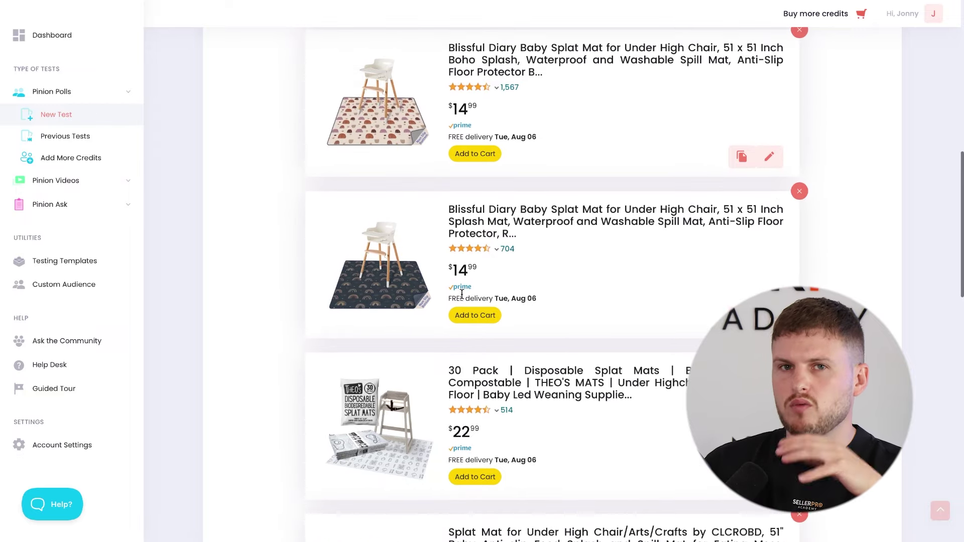
pyautogui.scroll(-1, 462, 294)
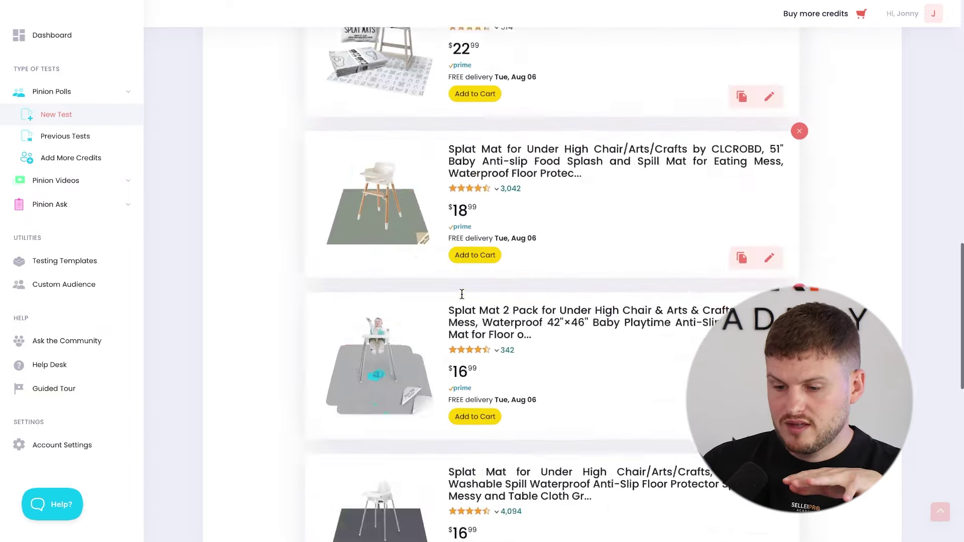
pyautogui.scroll(-5, 462, 294)
# Step: Continue to the audience settings, set the number of people to ask to 100 and read the recommended sample size
pyautogui.click(769, 445)
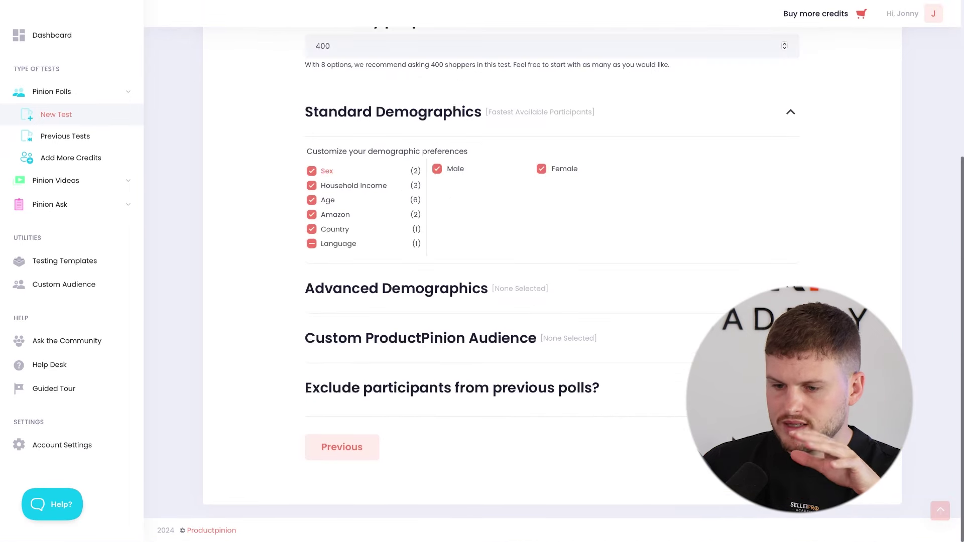
pyautogui.moveTo(333, 318); pyautogui.dragTo(261, 318)
pyautogui.write('10')
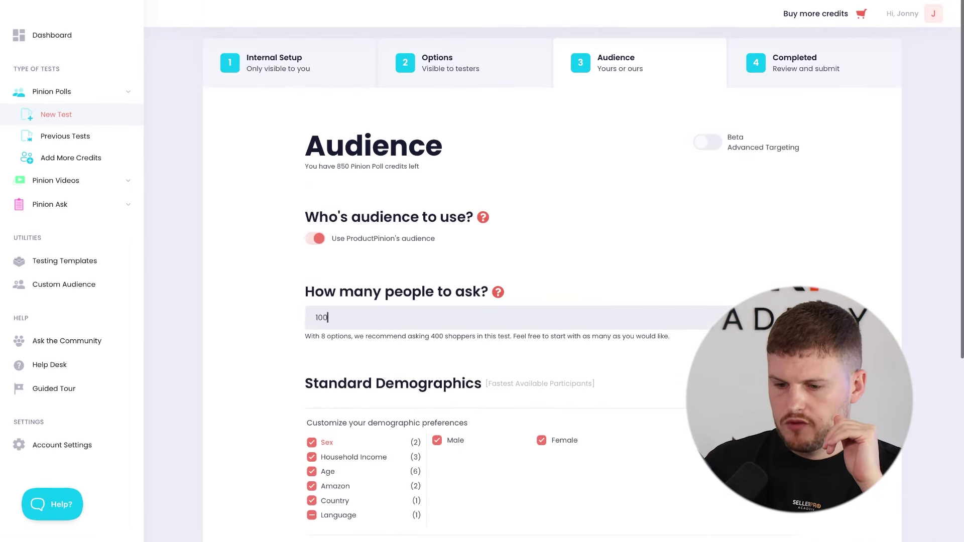
pyautogui.scroll(-3, 244, 307)
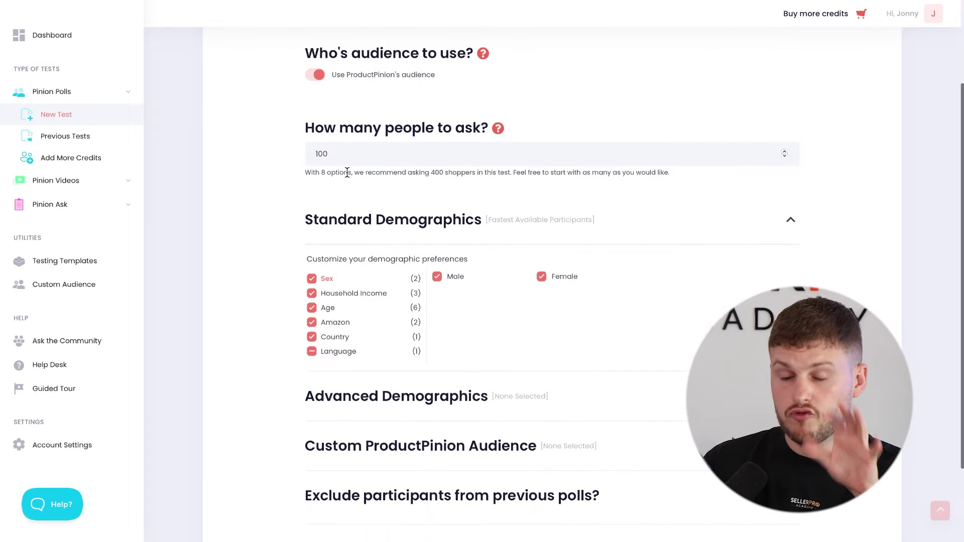
pyautogui.moveTo(306, 172); pyautogui.dragTo(470, 173)
pyautogui.click(511, 177)
# Step: Examine the standard demographics and the relationship status options under Advanced Demographics without selecting any
pyautogui.scroll(-1, 511, 178)
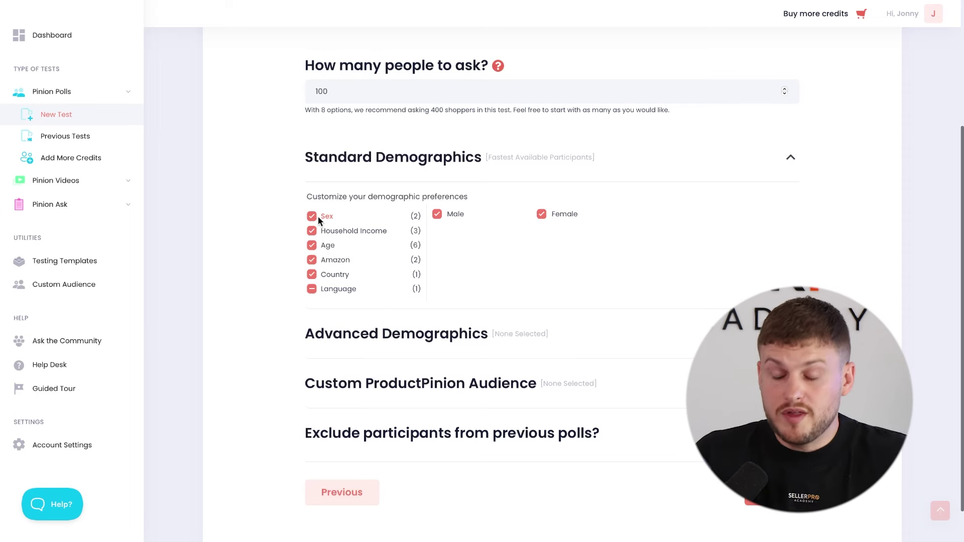
pyautogui.scroll(-2, 318, 216)
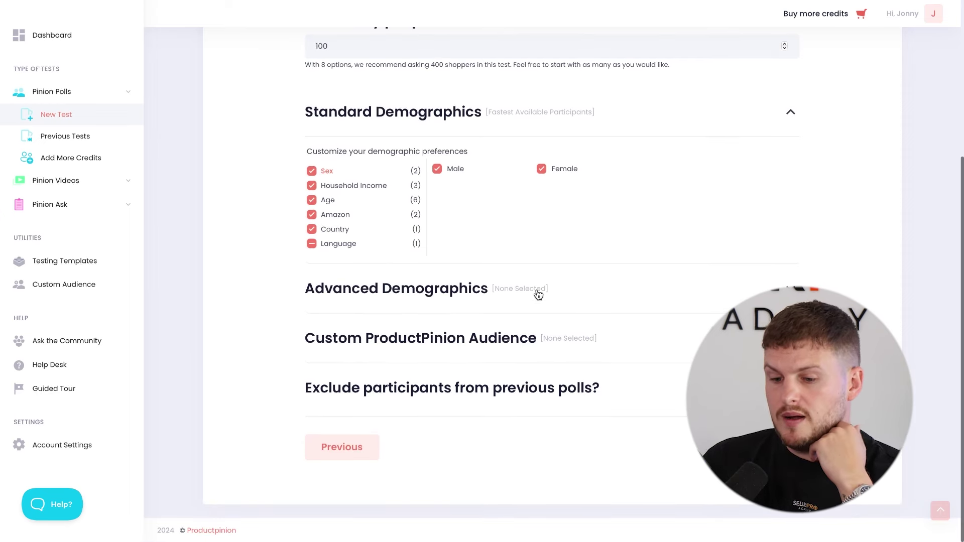
pyautogui.click(632, 297)
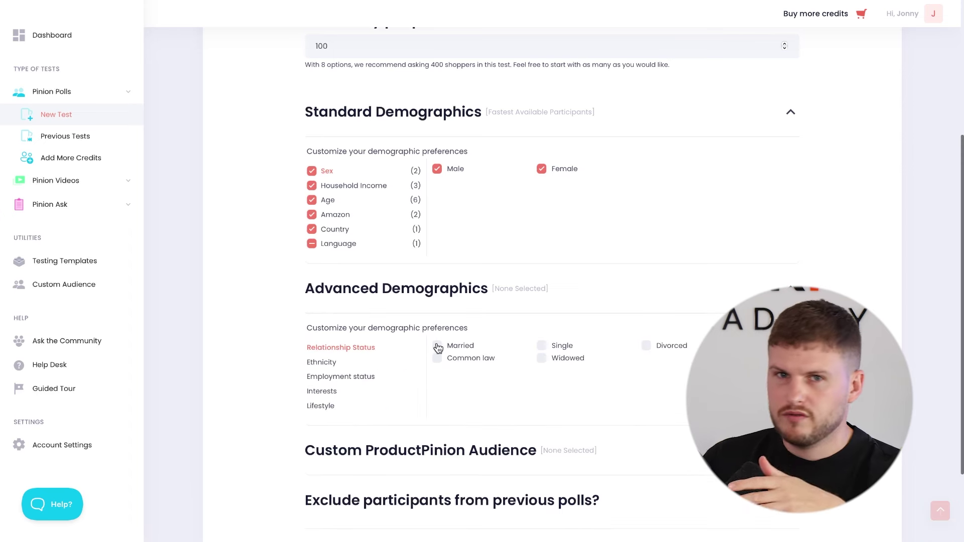
pyautogui.click(615, 291)
pyautogui.scroll(2, 564, 320)
pyautogui.scroll(-2, 565, 340)
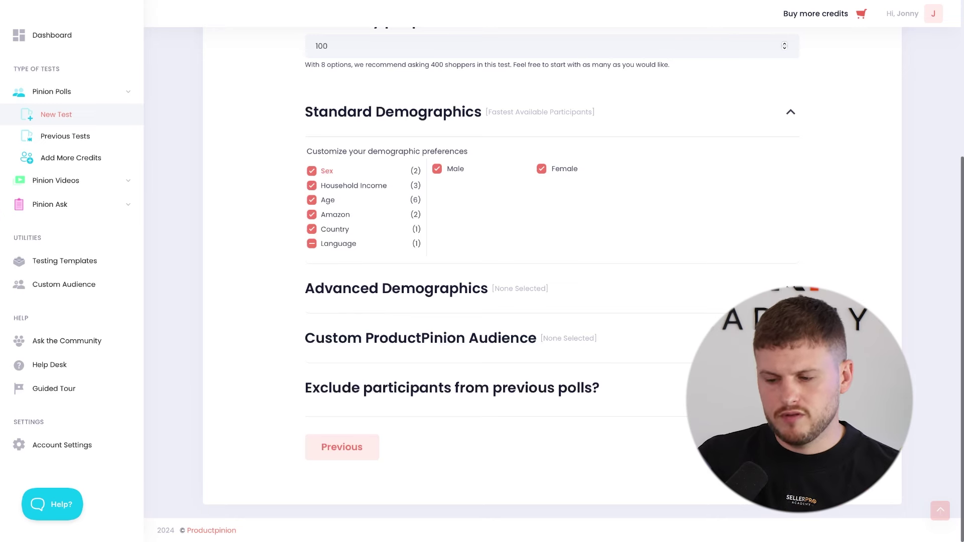
# Step: Recheck the audience settings, proceed to the final test summary and review its setup, question and audience details
pyautogui.scroll(5, 552, 281)
pyautogui.scroll(-2, 552, 281)
pyautogui.scroll(2, 553, 281)
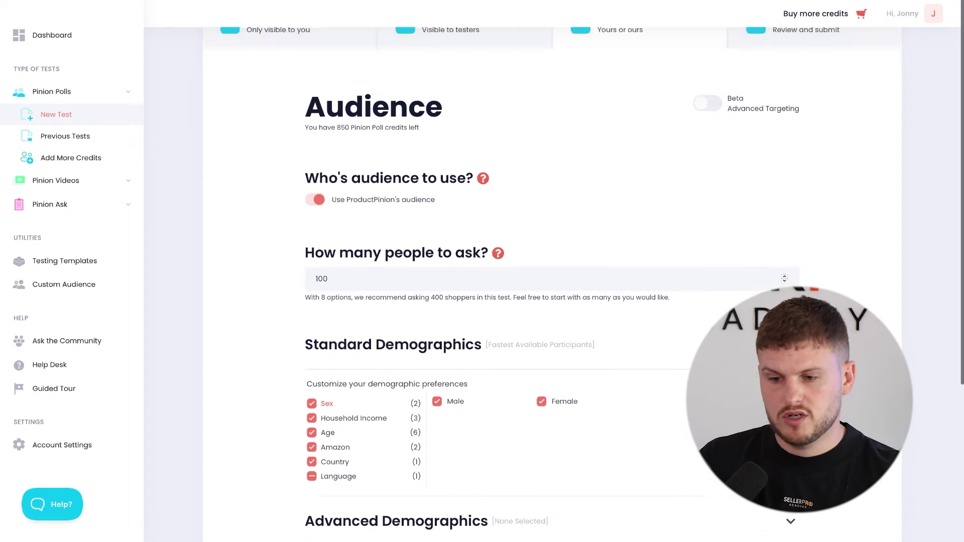
pyautogui.scroll(-4, 552, 281)
pyautogui.scroll(-1, 553, 282)
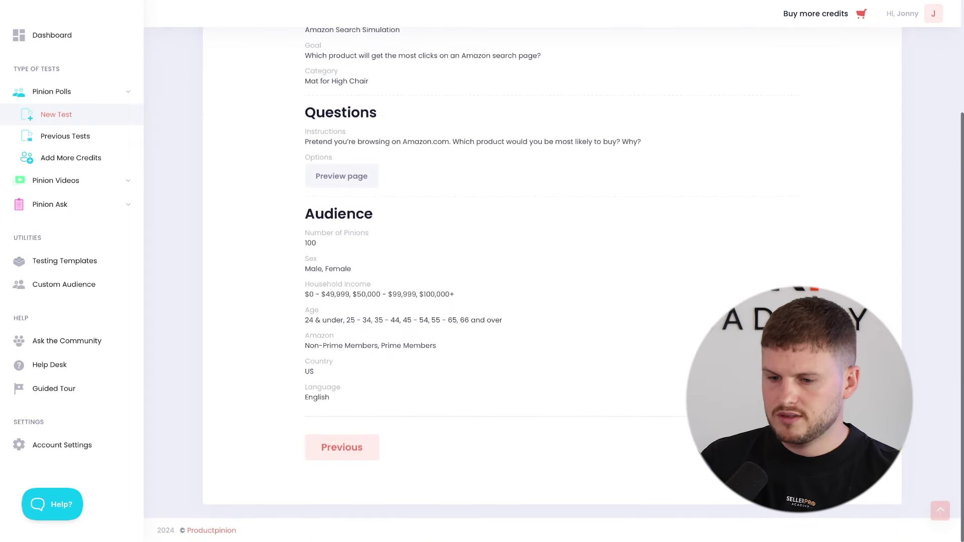
pyautogui.scroll(1, 508, 321)
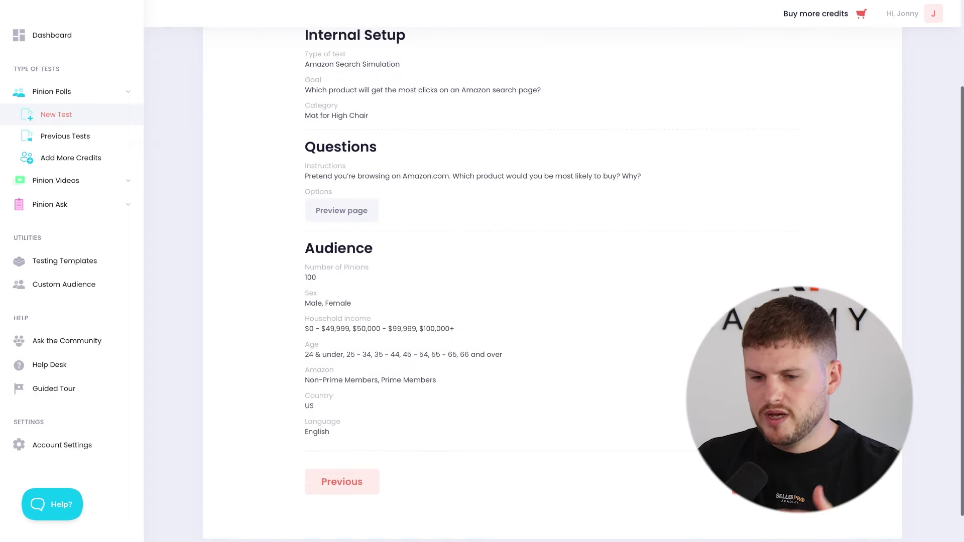
# Step: Submit the Amazon search simulation poll and look over the answer options on its results page
pyautogui.click(858, 482)
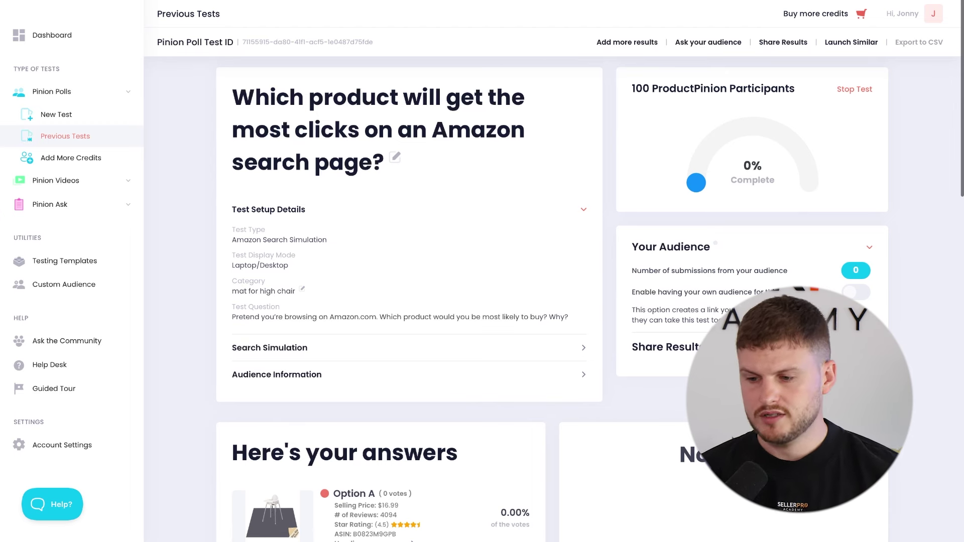
pyautogui.scroll(-7, 555, 316)
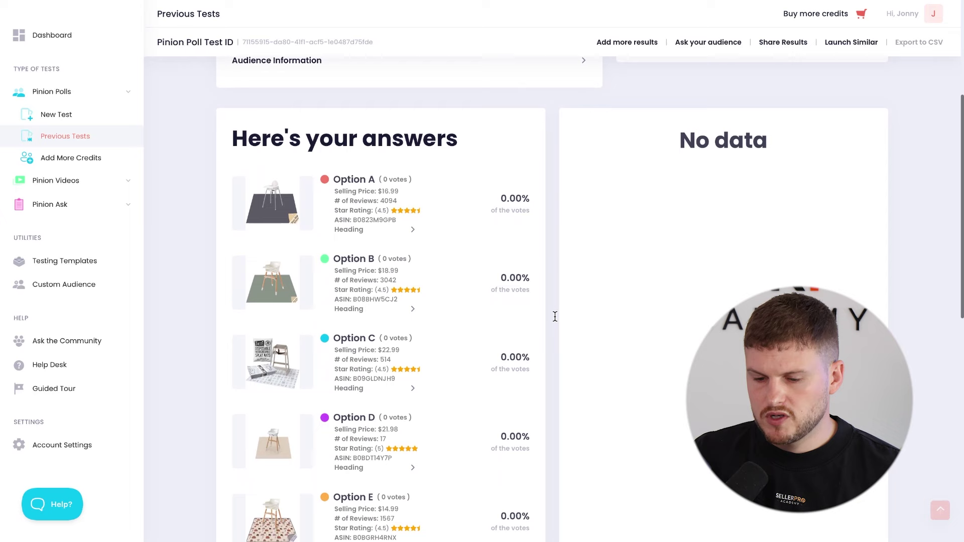
pyautogui.scroll(7, 372, 385)
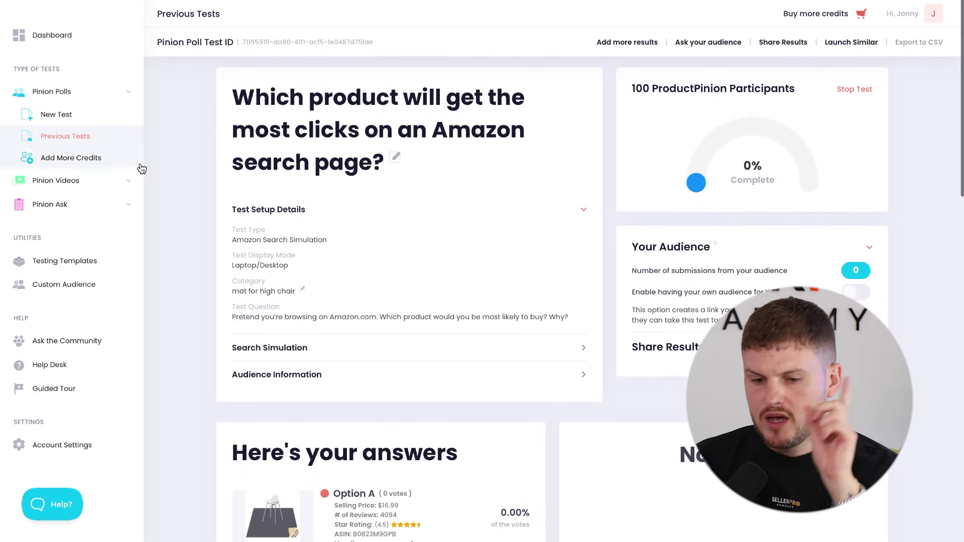
# Step: Start a new Pinion Videos test and look over its internal setup with the Any URL test type
pyautogui.click(74, 182)
pyautogui.click(64, 207)
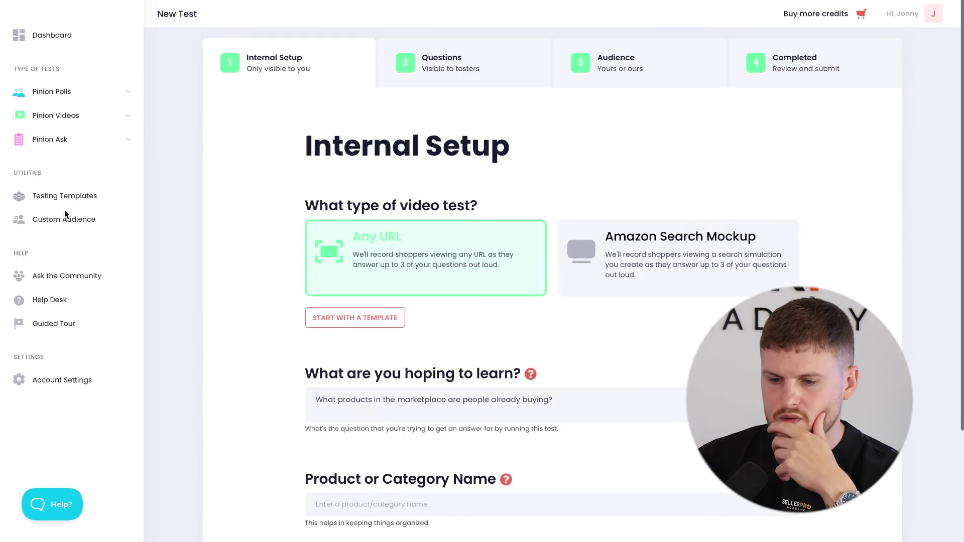
pyautogui.scroll(-1, 383, 257)
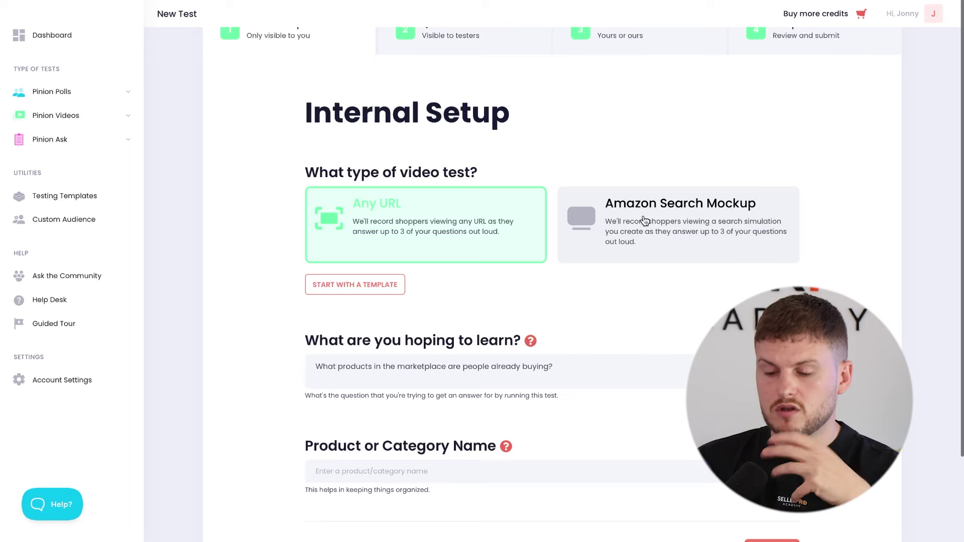
pyautogui.scroll(-1, 468, 223)
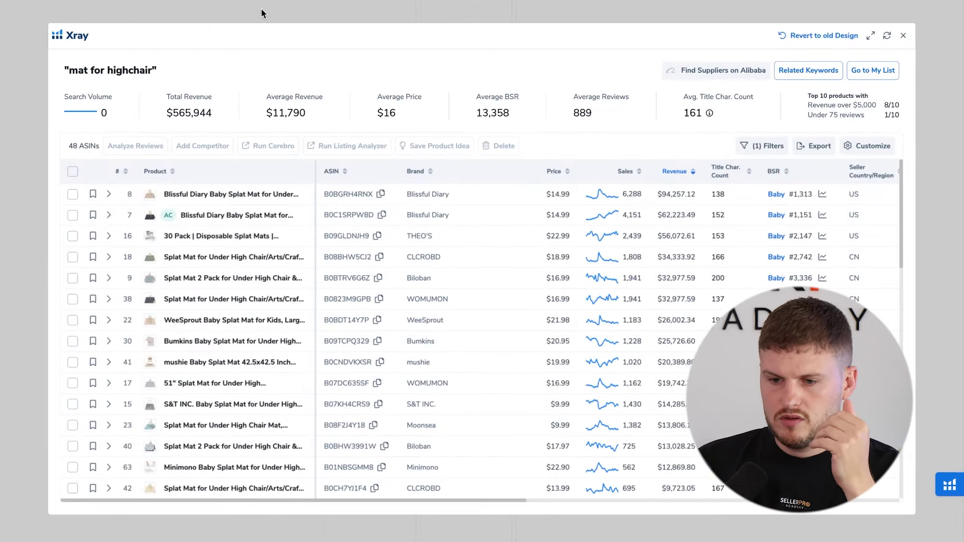
# Step: Switch to Amazon, dismiss the Xray results and search for "Mat for under Highchair"
pyautogui.click(903, 35)
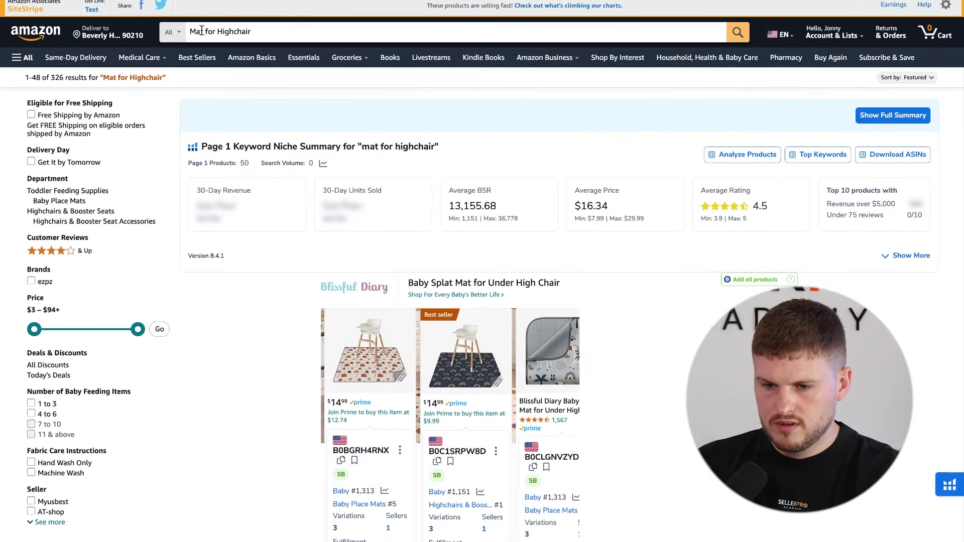
pyautogui.click(219, 31)
pyautogui.write('under')
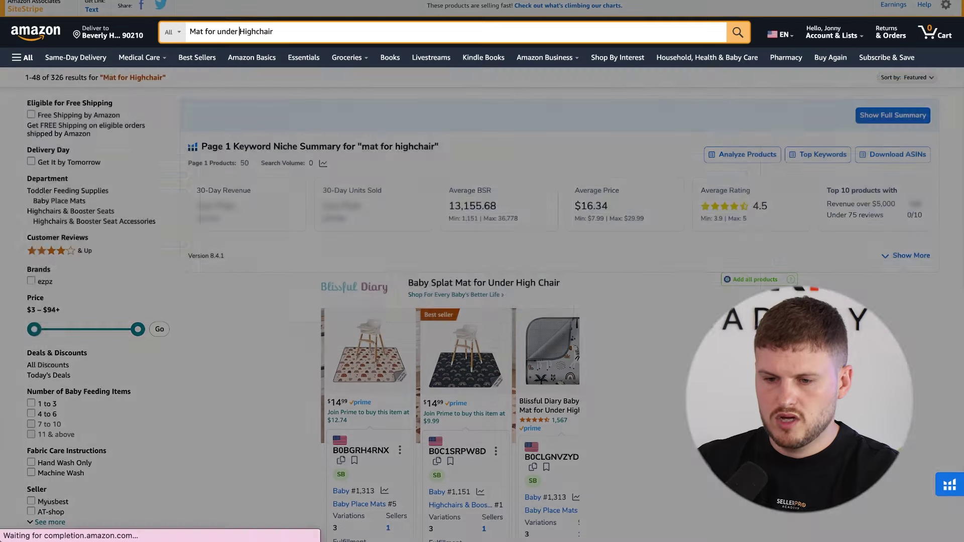
pyautogui.press('Return')
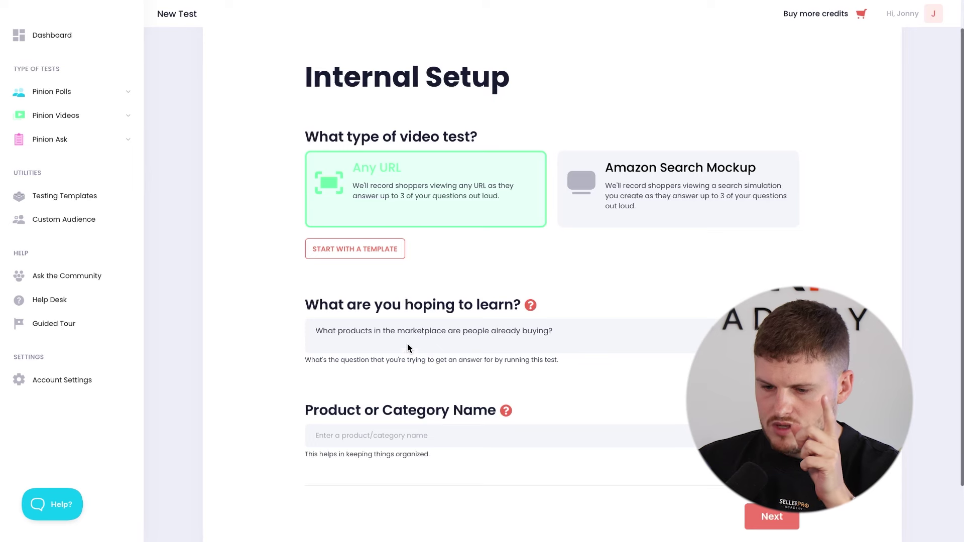
# Step: Switch back to ProductPinion, set the product or category name to "mat for high chair" and continue to the questions
pyautogui.scroll(2, 447, 301)
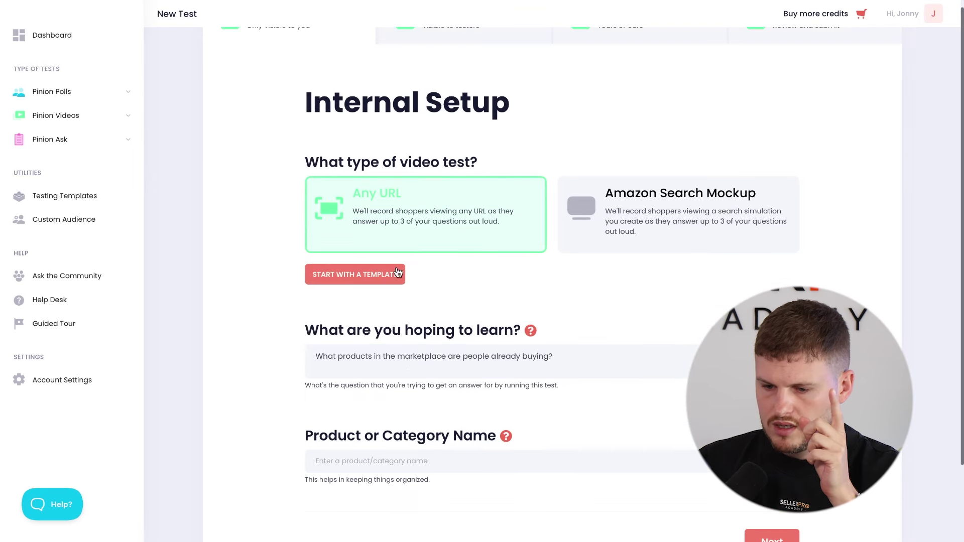
pyautogui.scroll(-2, 457, 368)
pyautogui.click(416, 362)
pyautogui.write('matt')
pyautogui.press('BackSpace')
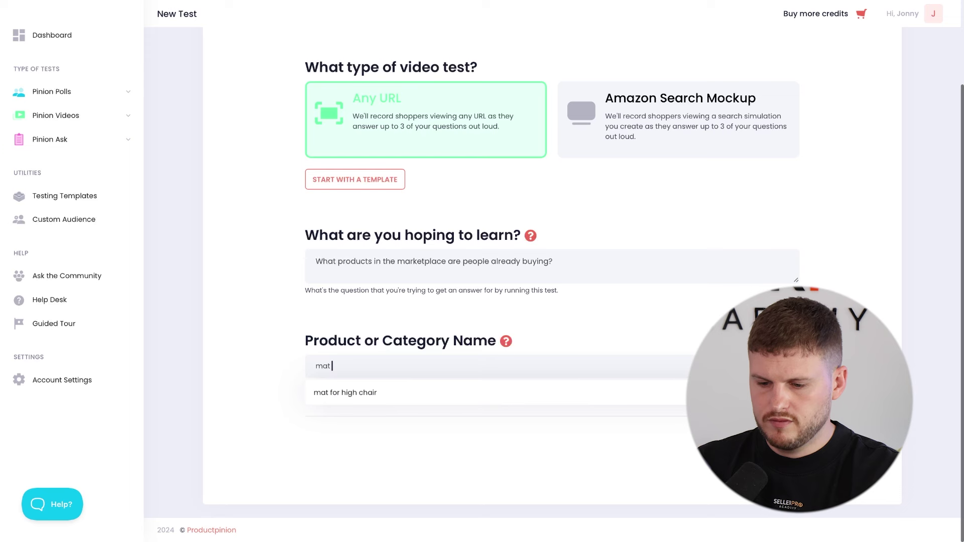
pyautogui.press('Down')
pyautogui.press('Return')
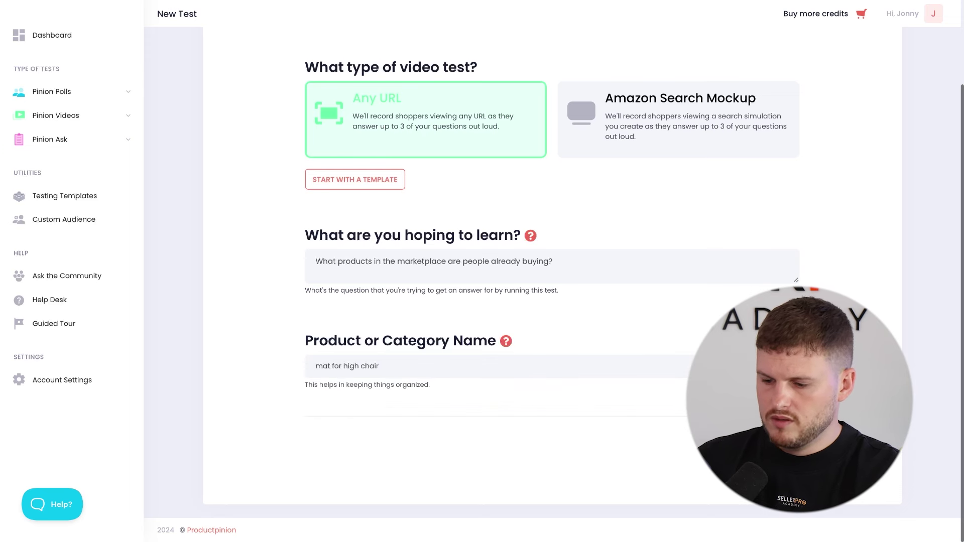
pyautogui.press('Return')
# Step: Paste the Amazon search URL for "Mat for under Highchair" as the page testers see, and test the link
pyautogui.click(396, 183)
pyautogui.hotkey('ctrl', 'v')
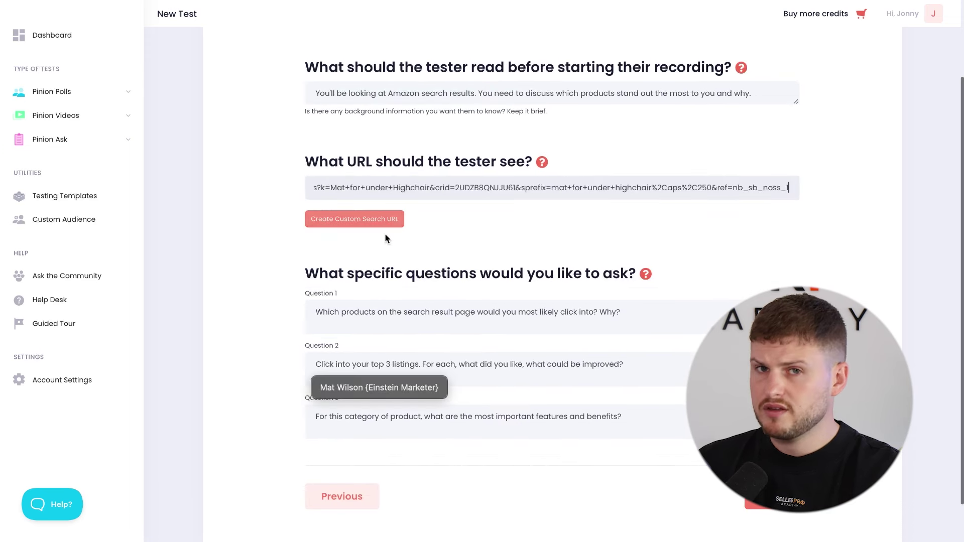
pyautogui.scroll(-1, 422, 231)
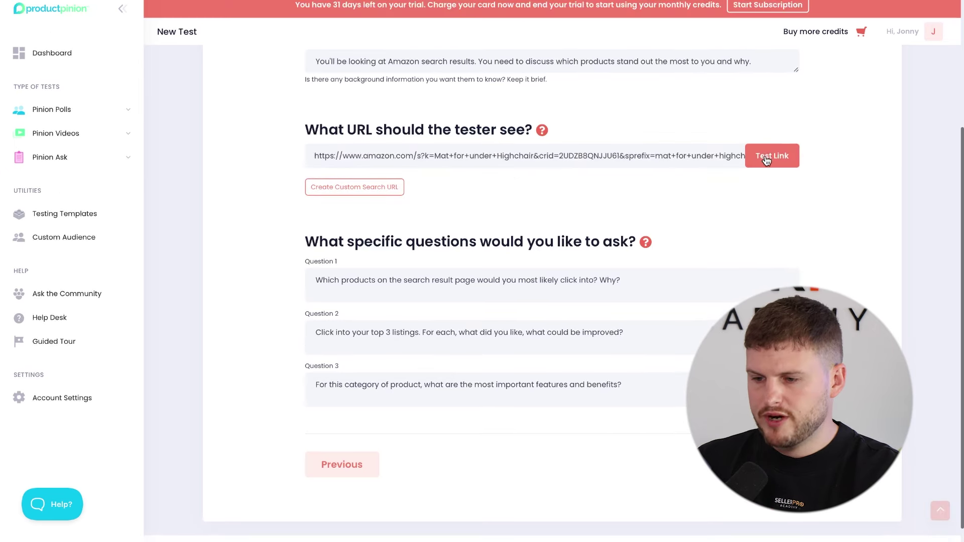
pyautogui.click(772, 157)
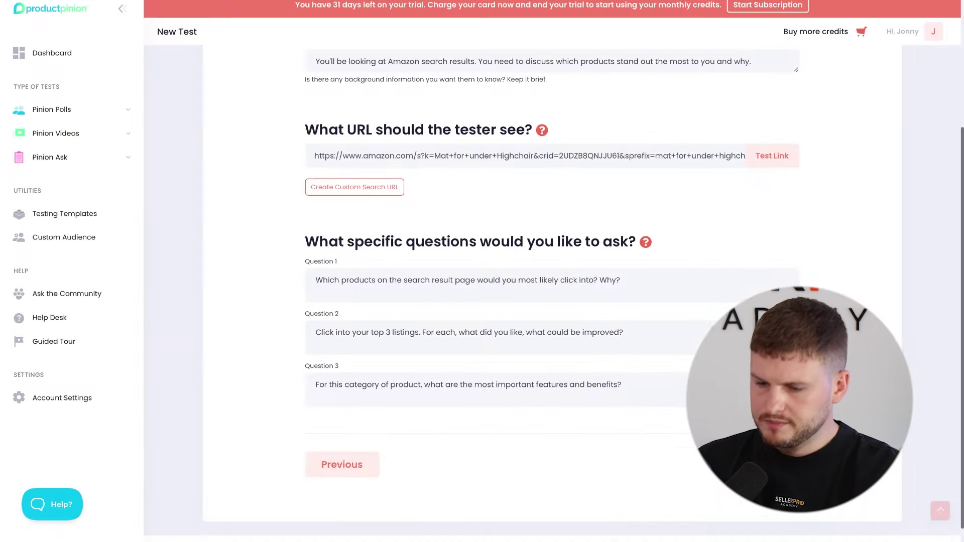
# Step: Review the three tester questions on products clicked, top 3 listings, and most important features and benefits
pyautogui.moveTo(315, 281); pyautogui.dragTo(652, 280)
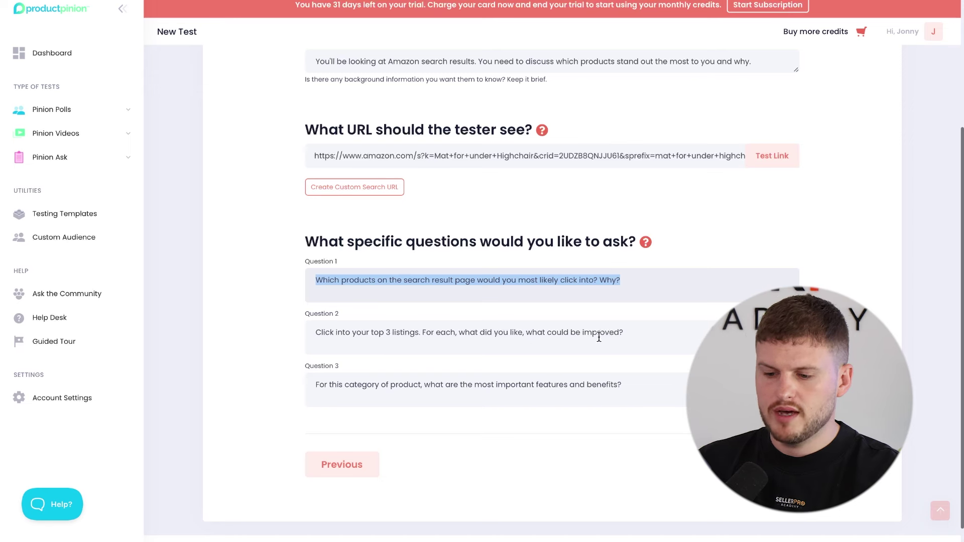
pyautogui.scroll(-1, 597, 337)
pyautogui.click(352, 372)
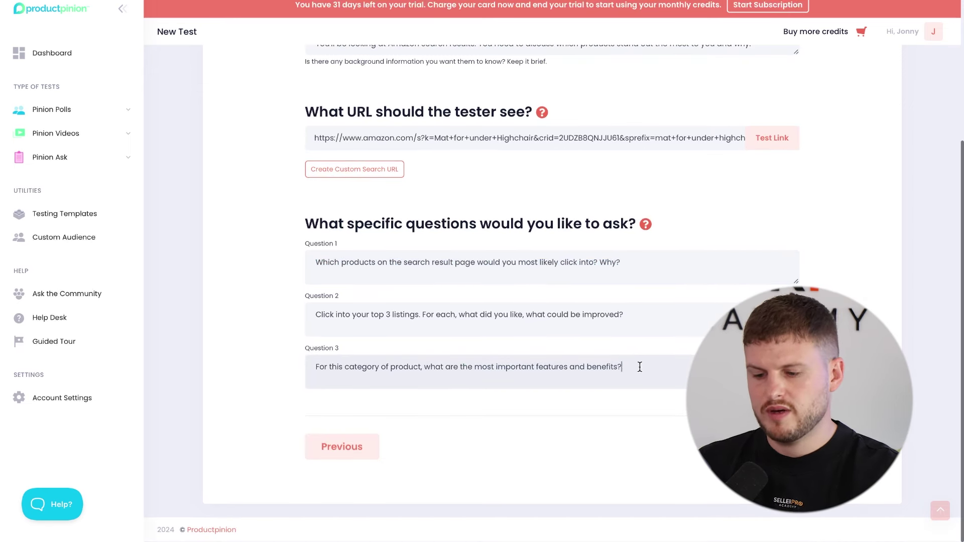
pyautogui.moveTo(622, 367); pyautogui.dragTo(315, 367)
pyautogui.click(315, 322)
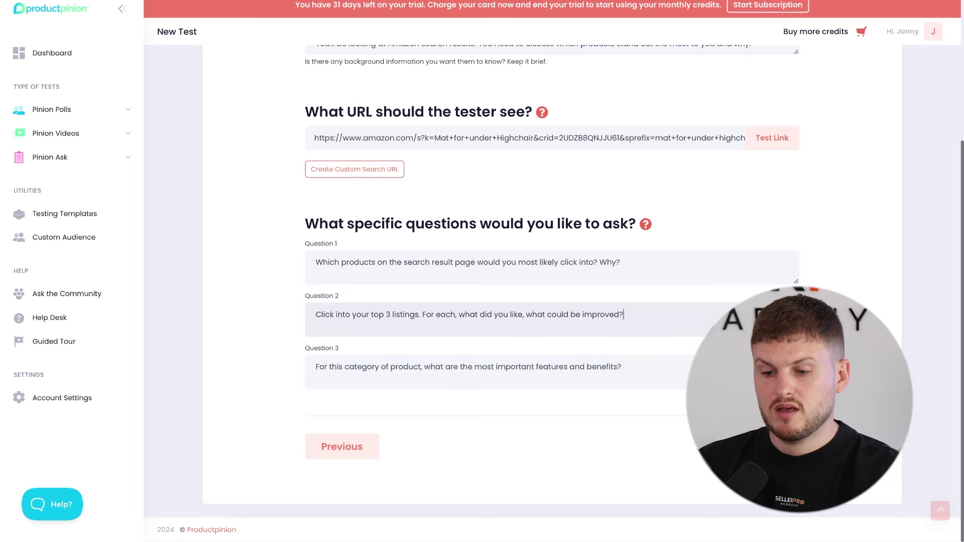
pyautogui.moveTo(315, 262); pyautogui.dragTo(629, 262)
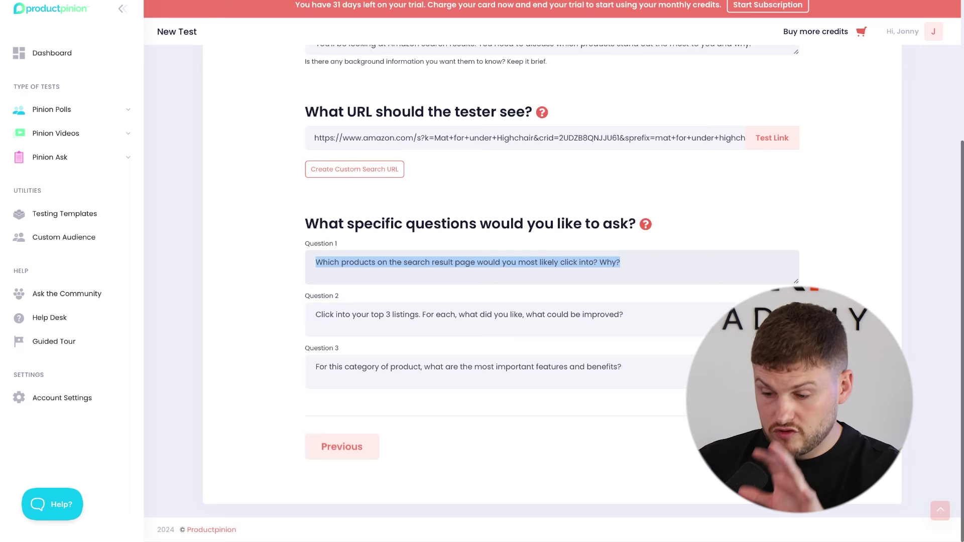
# Step: Continue to the video test's audience settings and set the number of testers to 25
pyautogui.click(764, 447)
pyautogui.moveTo(326, 140); pyautogui.dragTo(269, 141)
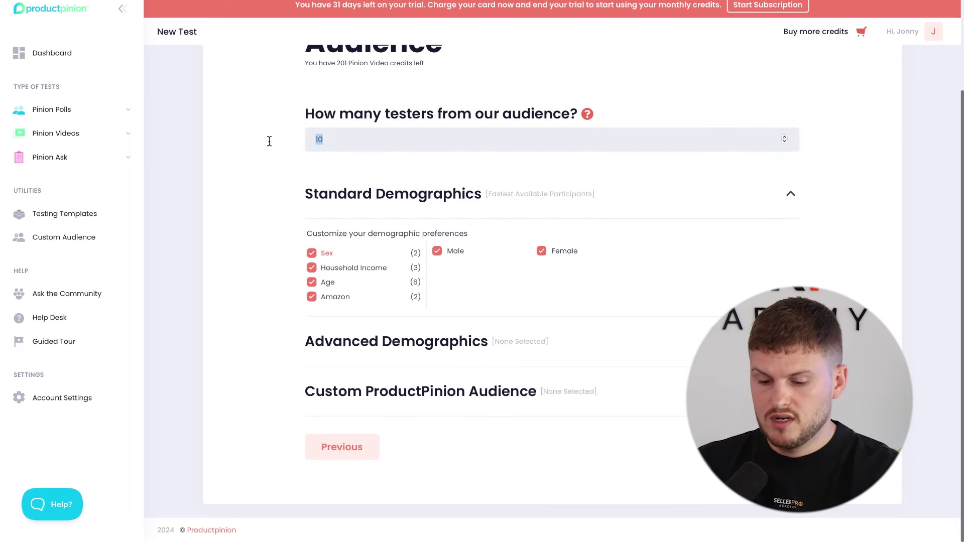
pyautogui.write('25')
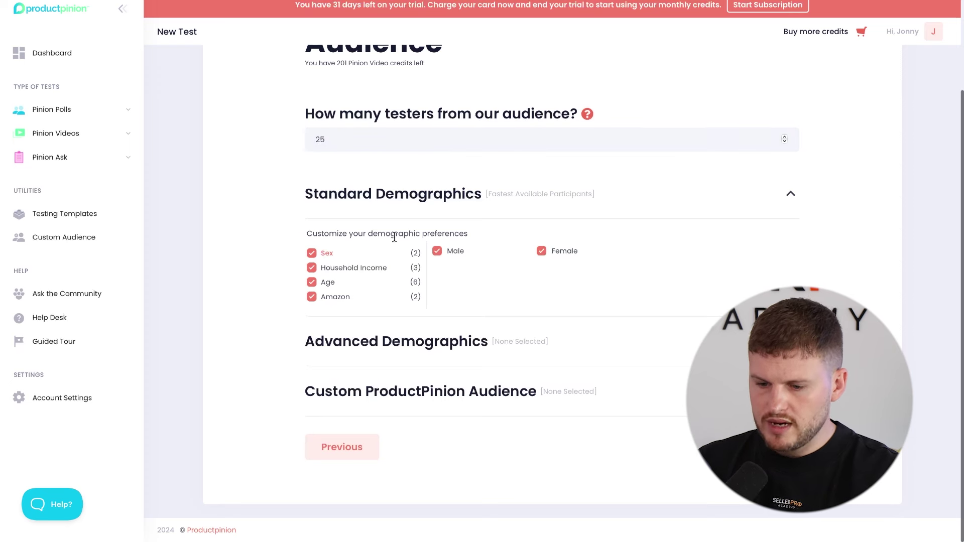
# Step: Review the test summary, submit the video test and look over its results page
pyautogui.click(765, 447)
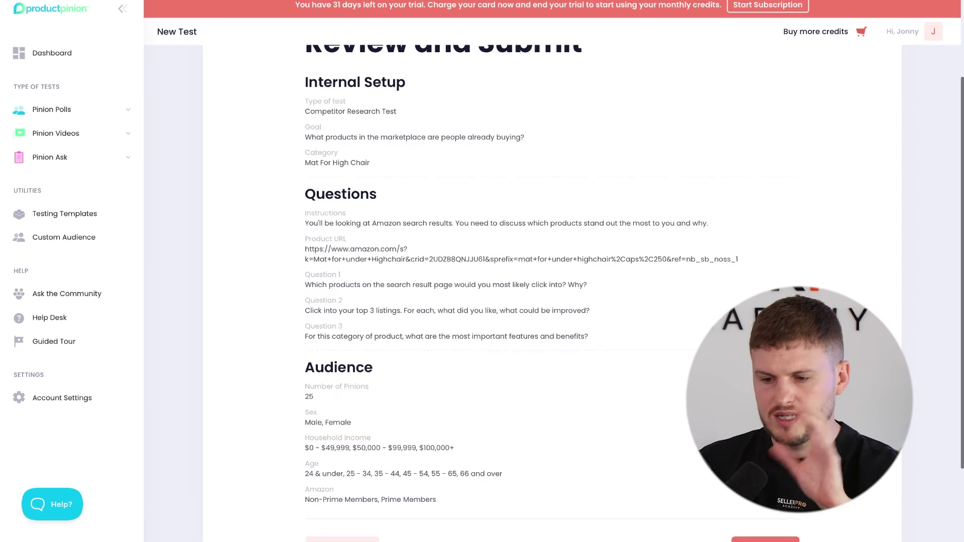
pyautogui.scroll(-2, 552, 282)
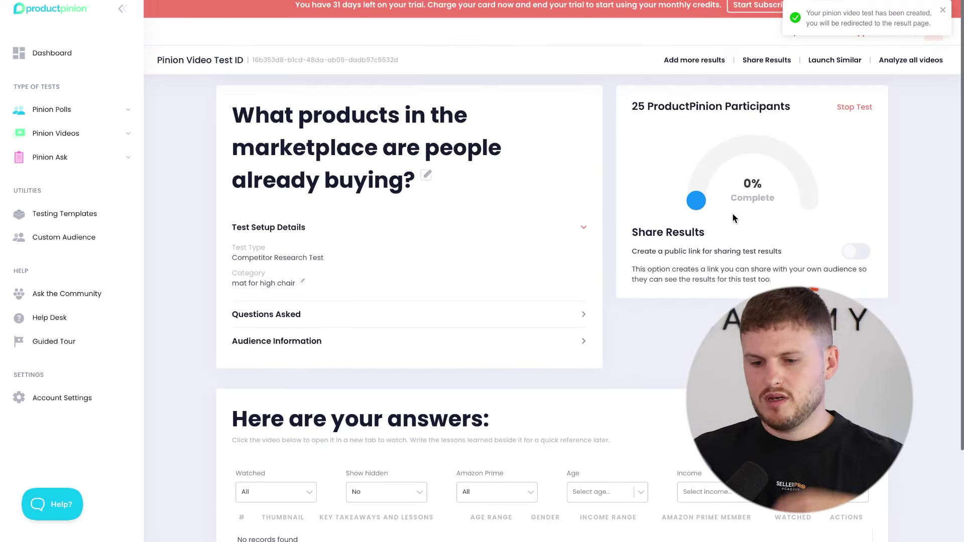
pyautogui.scroll(-3, 733, 217)
pyautogui.scroll(3, 733, 218)
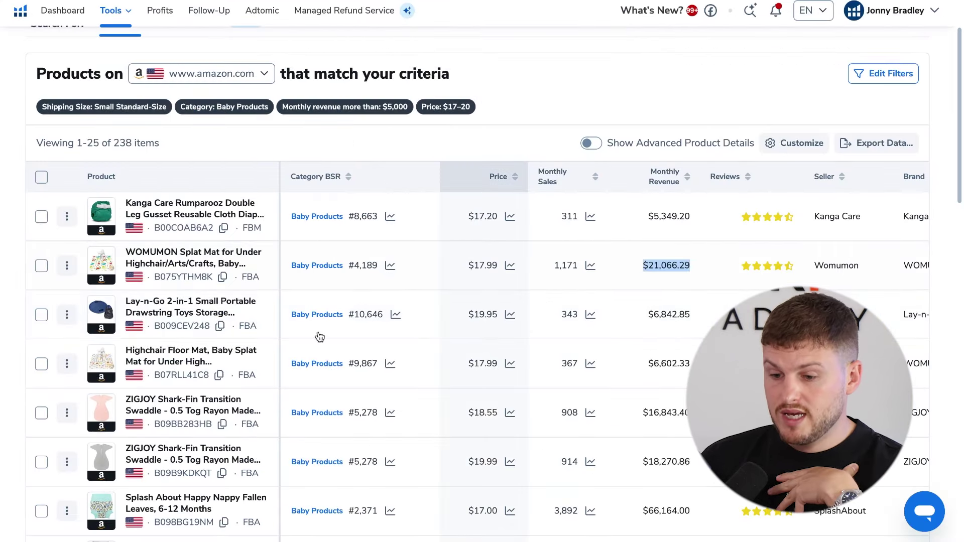
# Step: Switch to Helium 10 and examine the baby product search's filters and result list without changing any criteria
pyautogui.scroll(1, 359, 351)
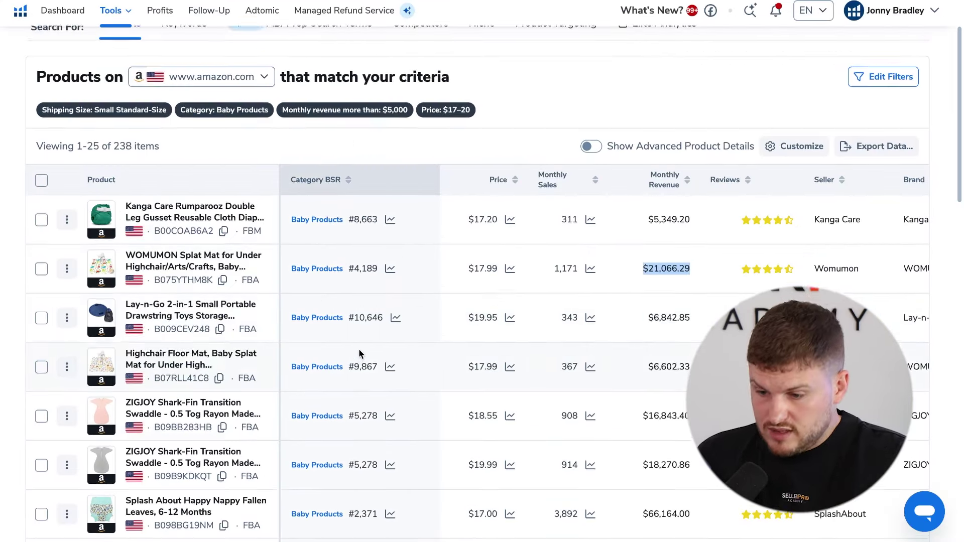
pyautogui.scroll(1, 358, 353)
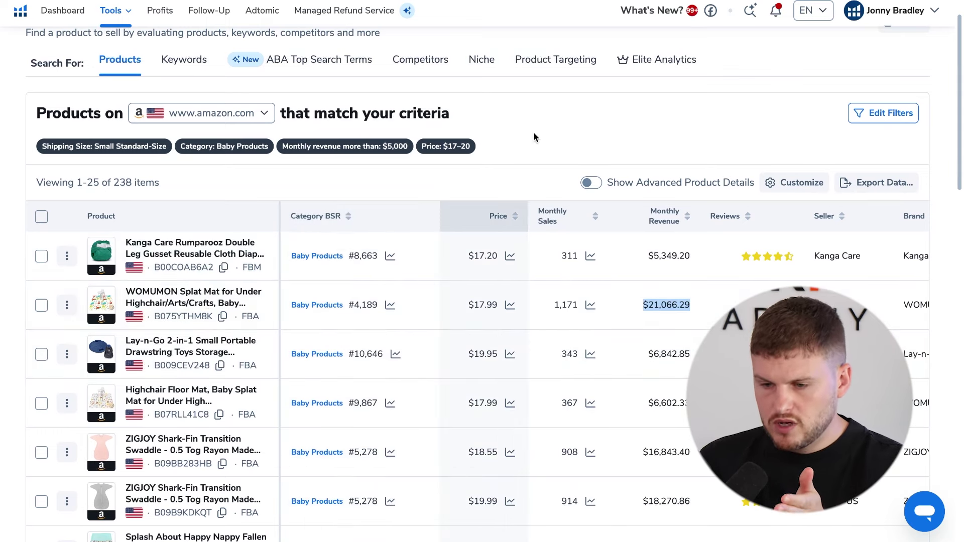
pyautogui.click(895, 112)
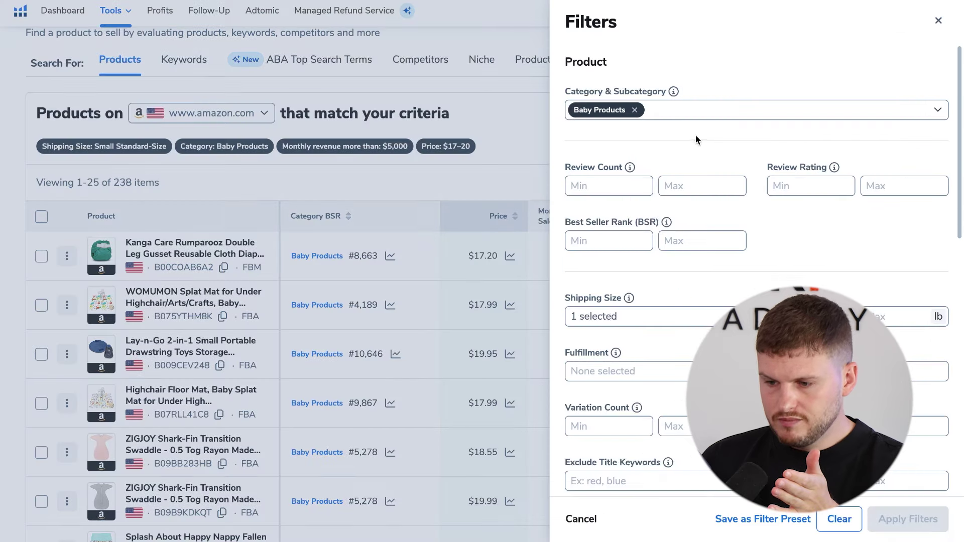
pyautogui.scroll(-10, 614, 270)
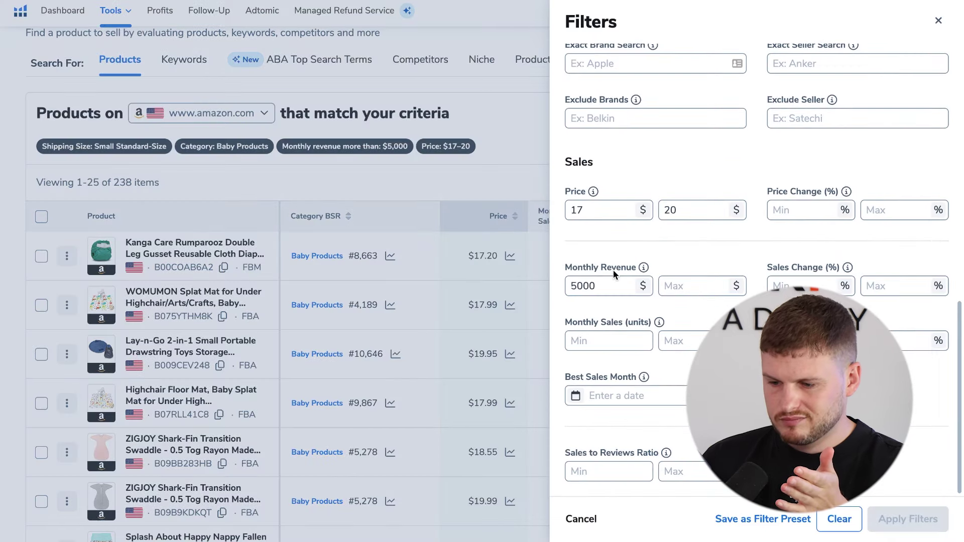
pyautogui.click(499, 185)
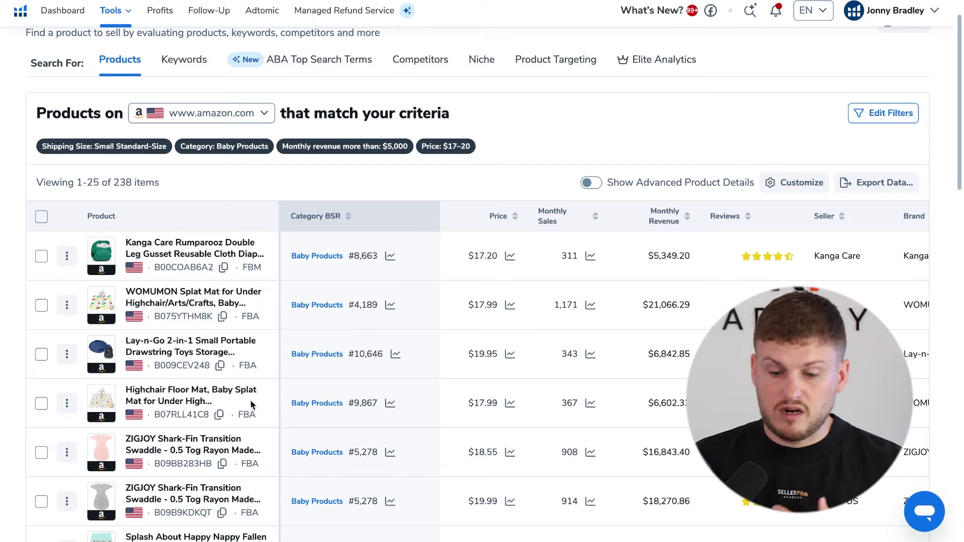
pyautogui.scroll(-4, 230, 431)
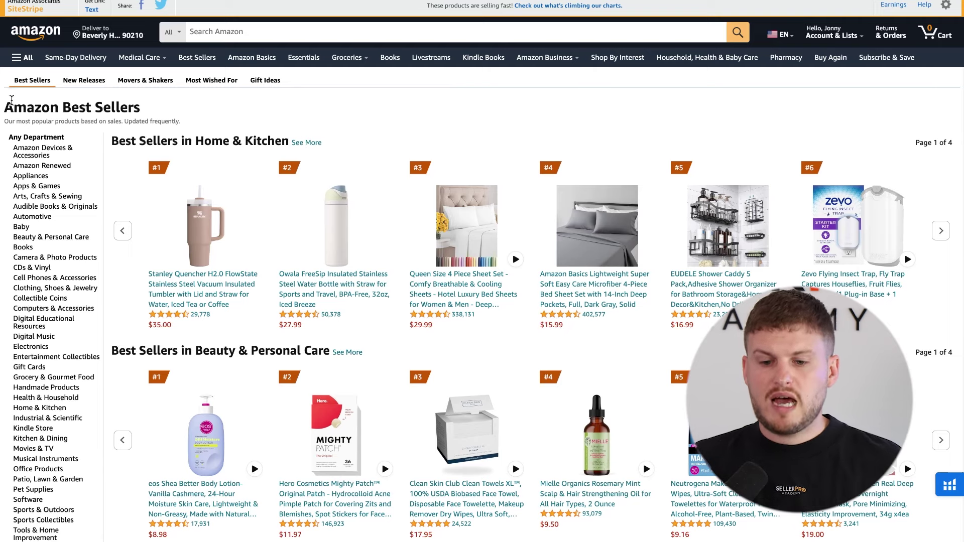
# Step: Look through the best sellers across departments and open the Tools & Home Improvement category
pyautogui.scroll(-2, 79, 227)
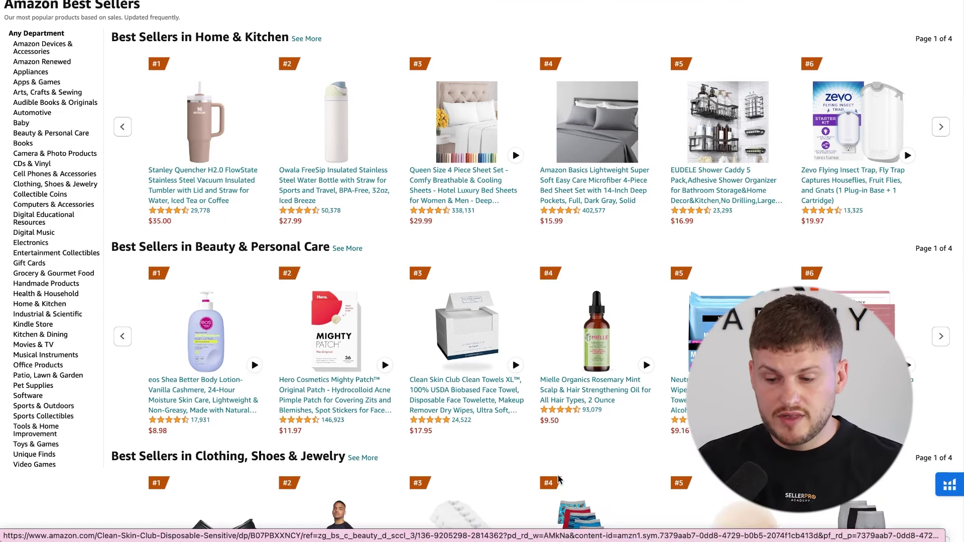
pyautogui.scroll(-3, 559, 480)
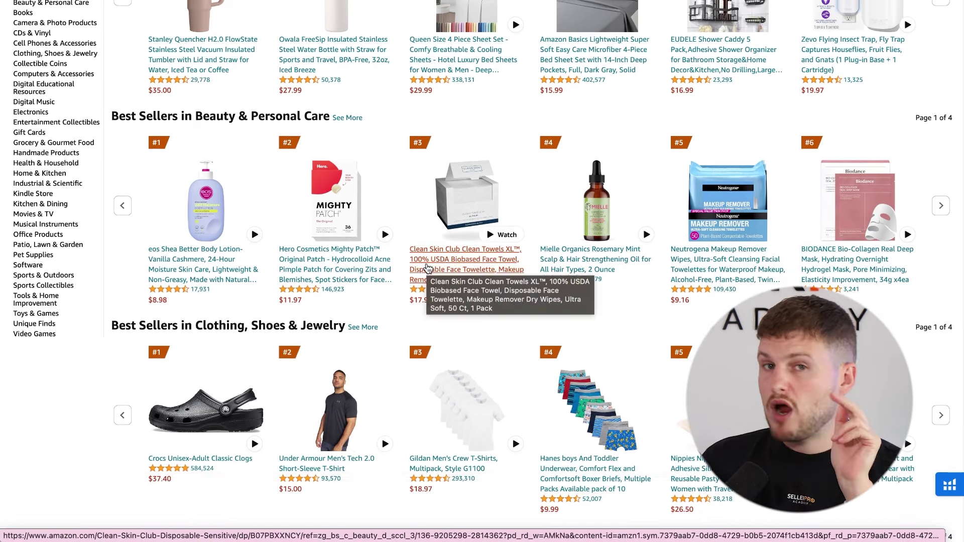
pyautogui.scroll(-2, 527, 316)
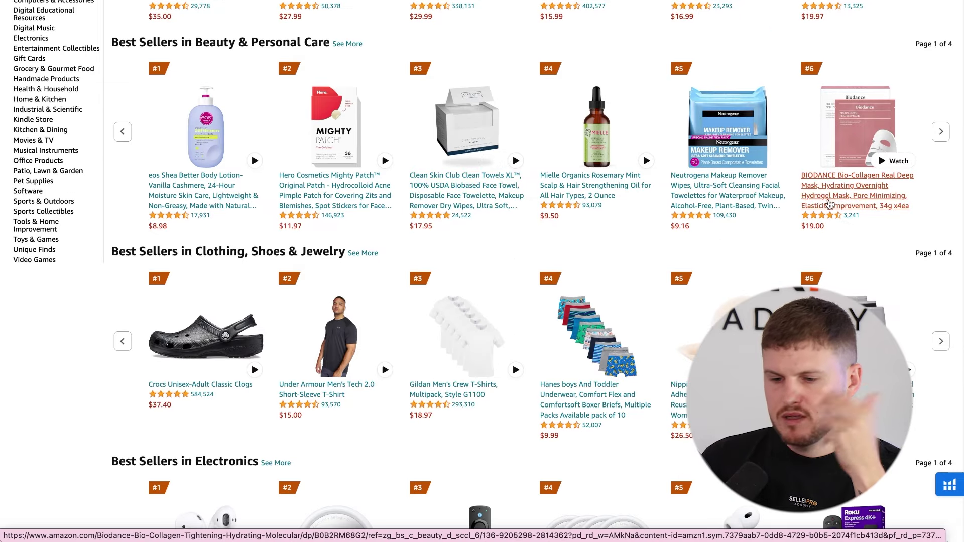
pyautogui.scroll(-4, 828, 203)
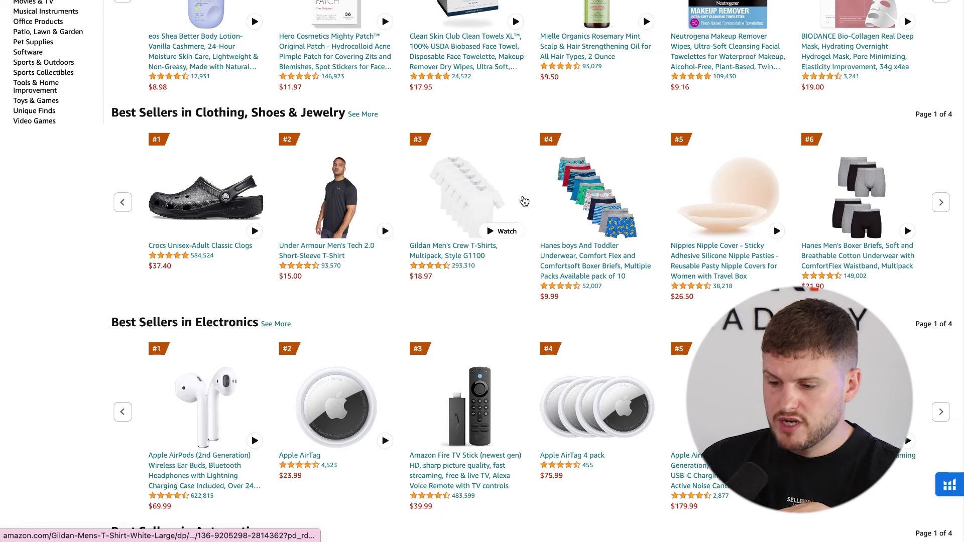
pyautogui.scroll(-3, 522, 197)
pyautogui.scroll(-2, 525, 199)
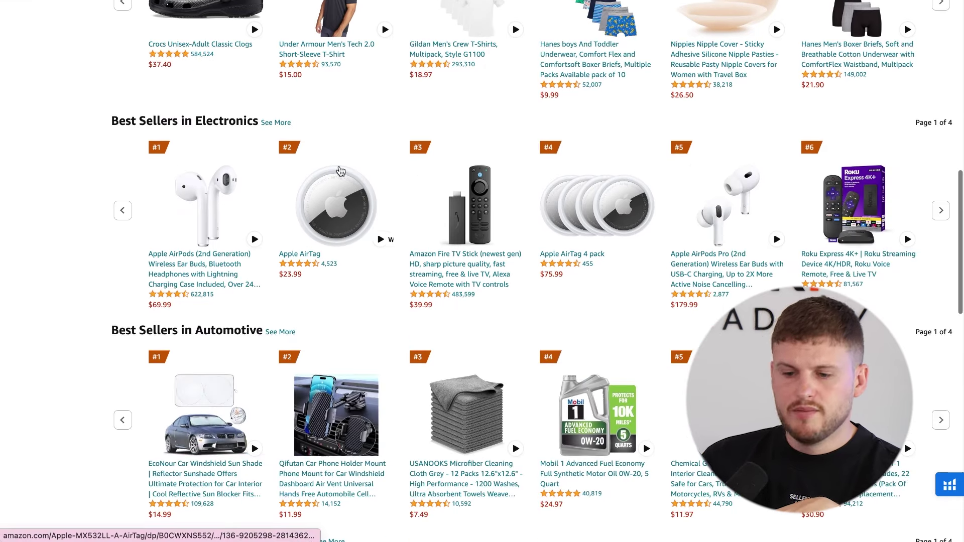
pyautogui.scroll(10, 390, 243)
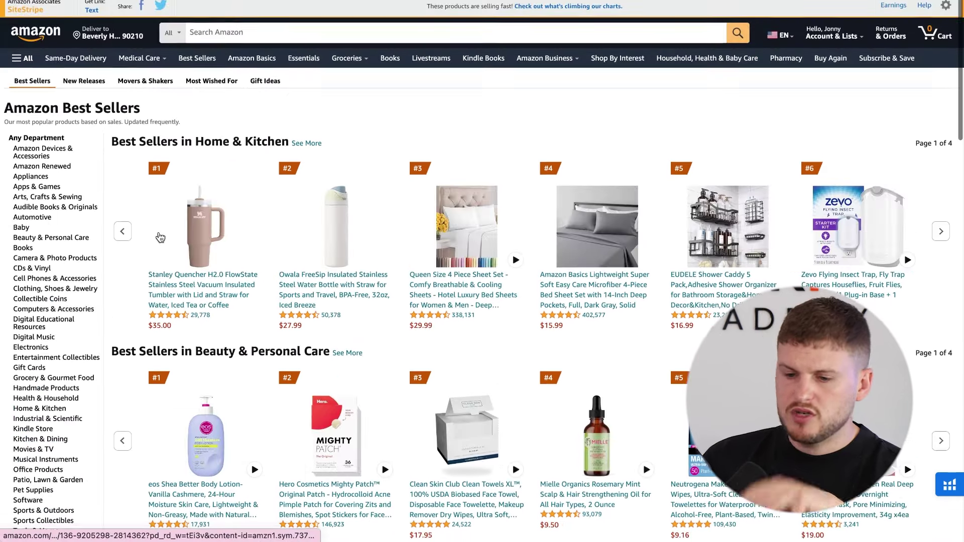
pyautogui.scroll(-3, 57, 330)
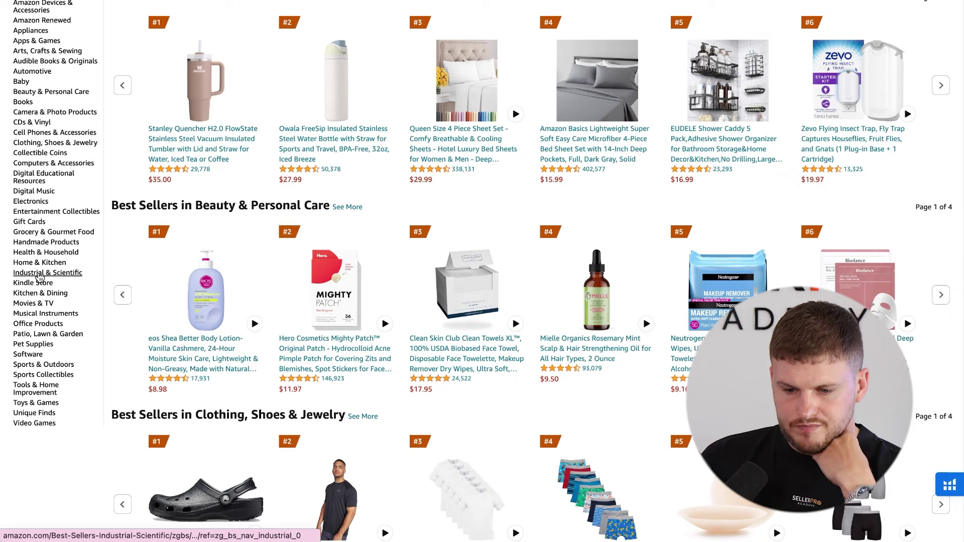
pyautogui.click(44, 391)
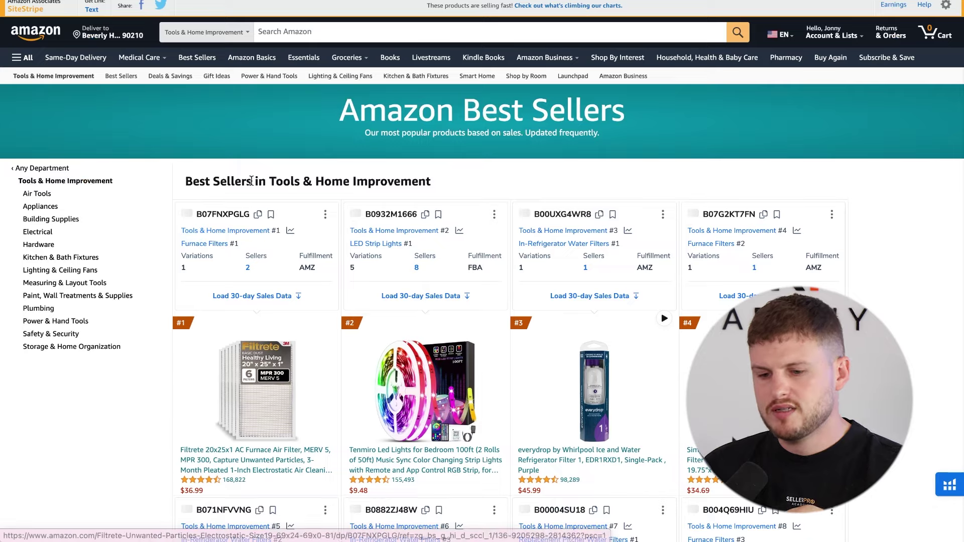
# Step: Review the Tools & Home Improvement best sellers and open the listing for the 40 LED rechargeable under cabinet lights
pyautogui.scroll(-1, 240, 198)
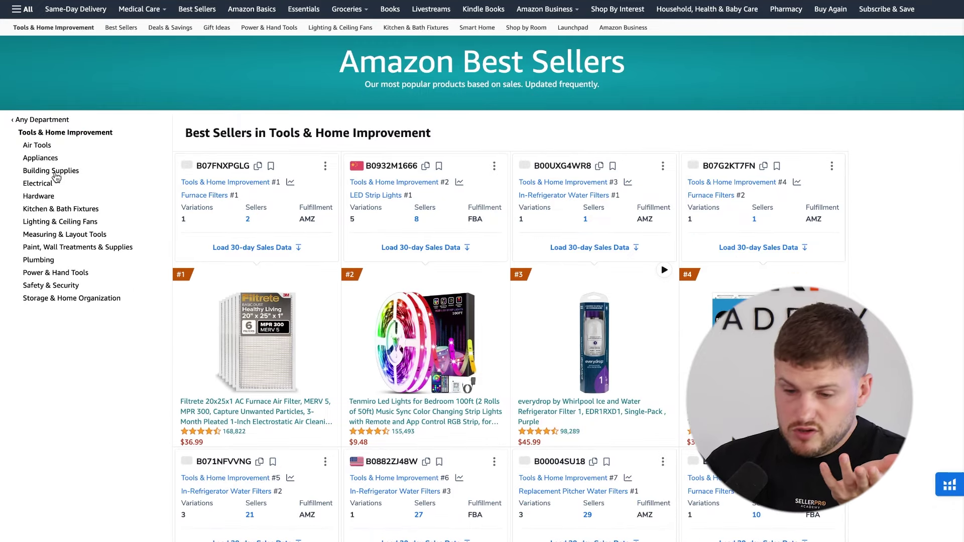
pyautogui.scroll(-5, 241, 284)
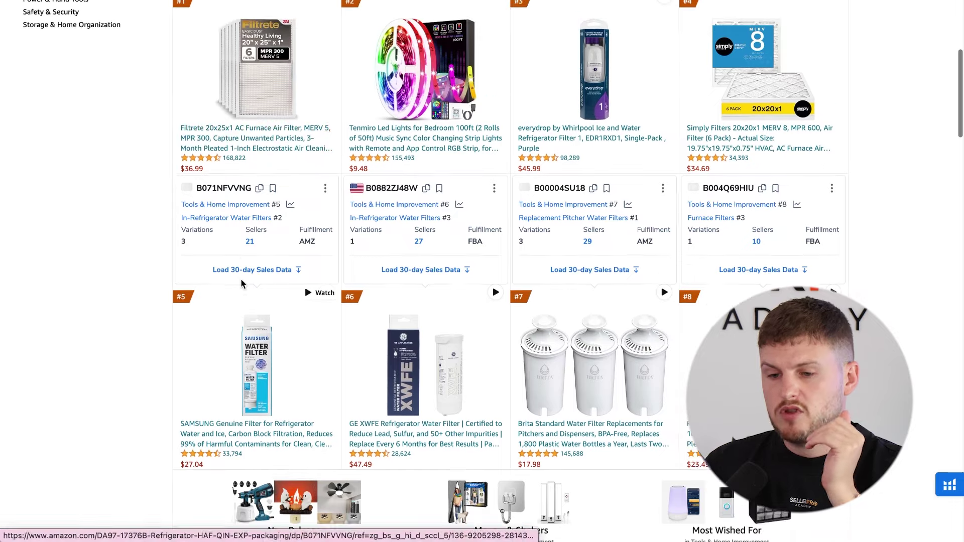
pyautogui.scroll(1, 241, 284)
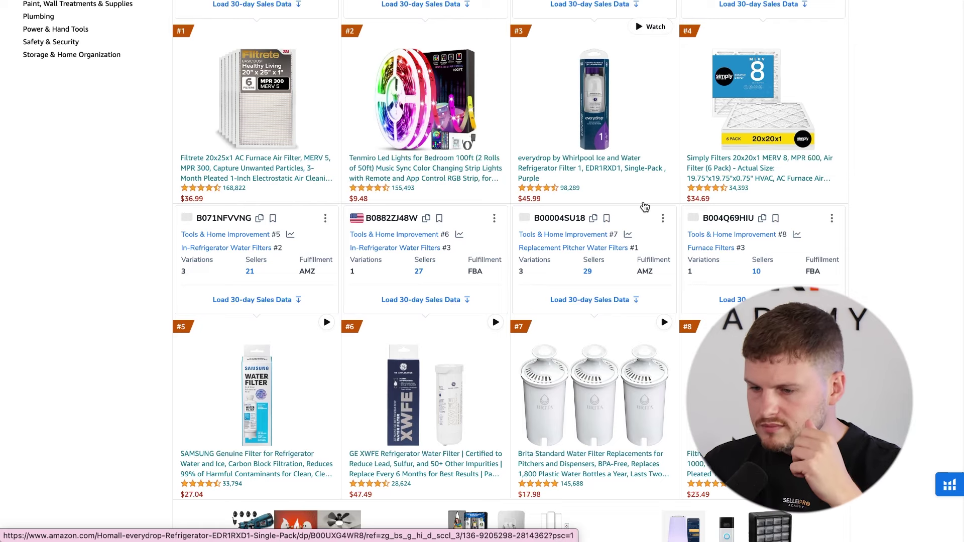
pyautogui.scroll(-1, 643, 208)
pyautogui.scroll(-2, 609, 156)
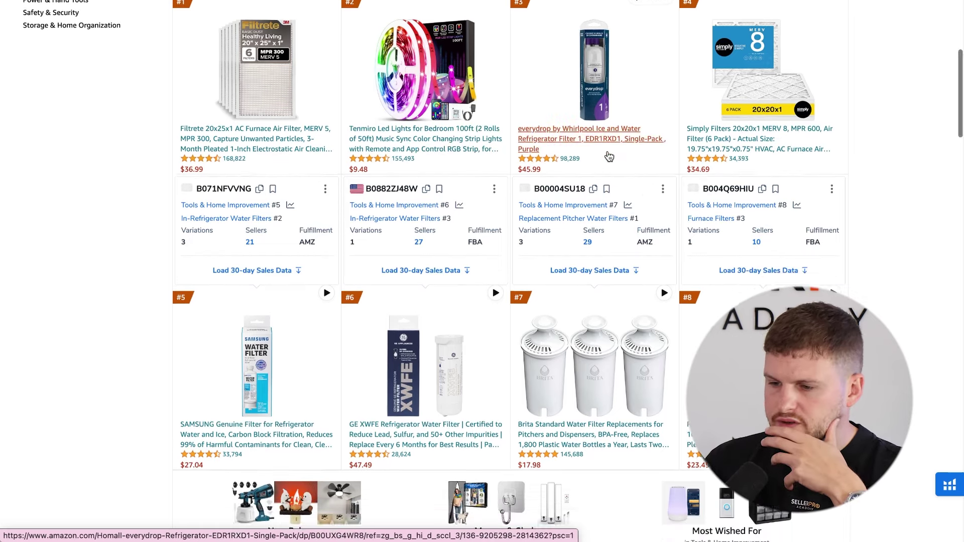
pyautogui.scroll(-3, 672, 131)
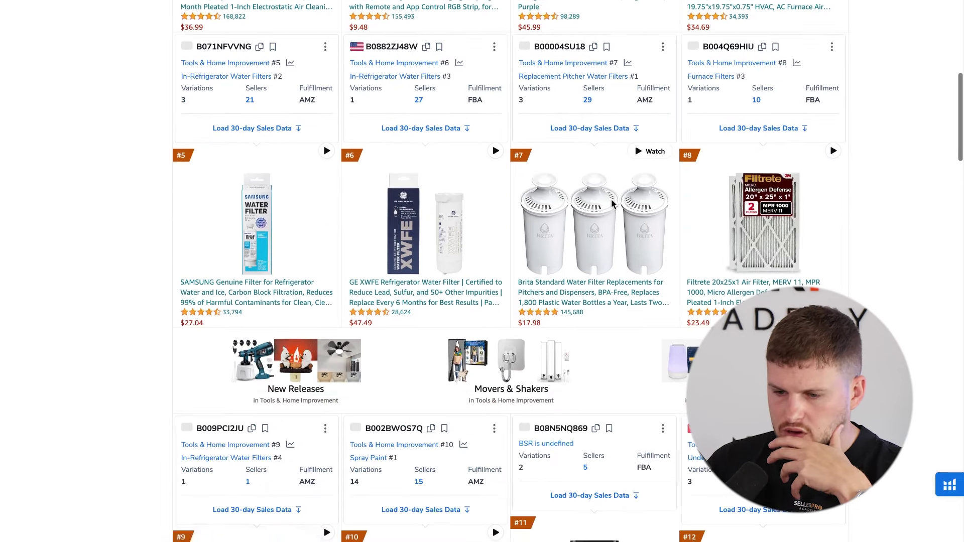
pyautogui.scroll(-3, 450, 283)
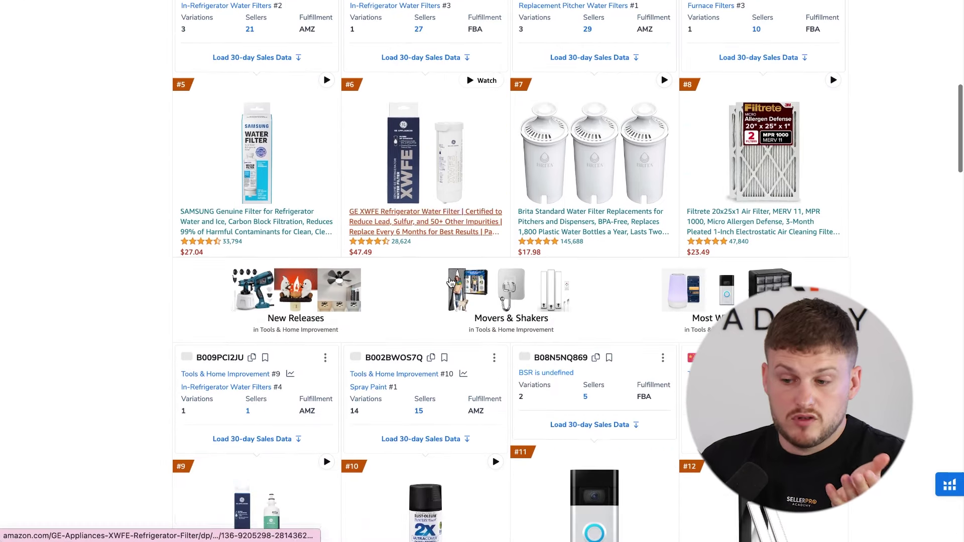
pyautogui.scroll(-6, 450, 283)
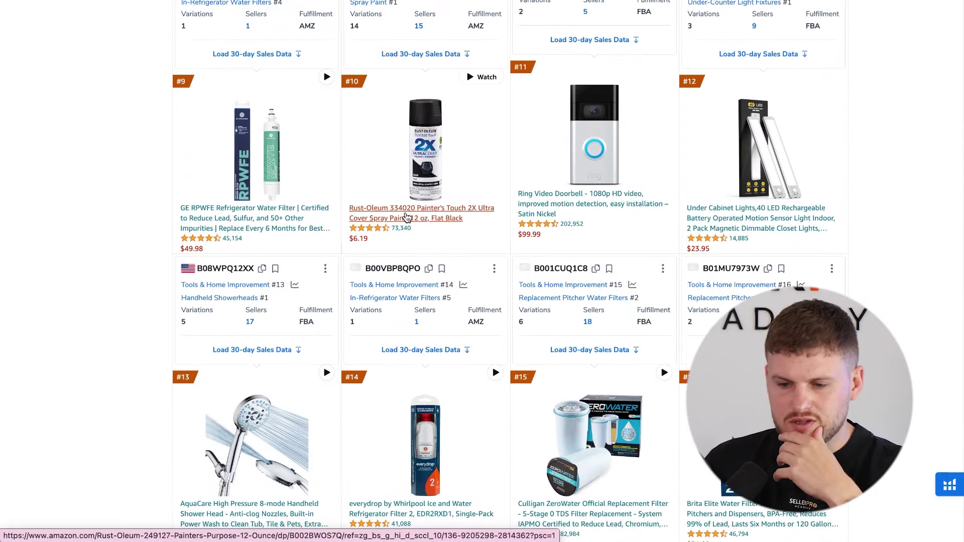
pyautogui.click(773, 215)
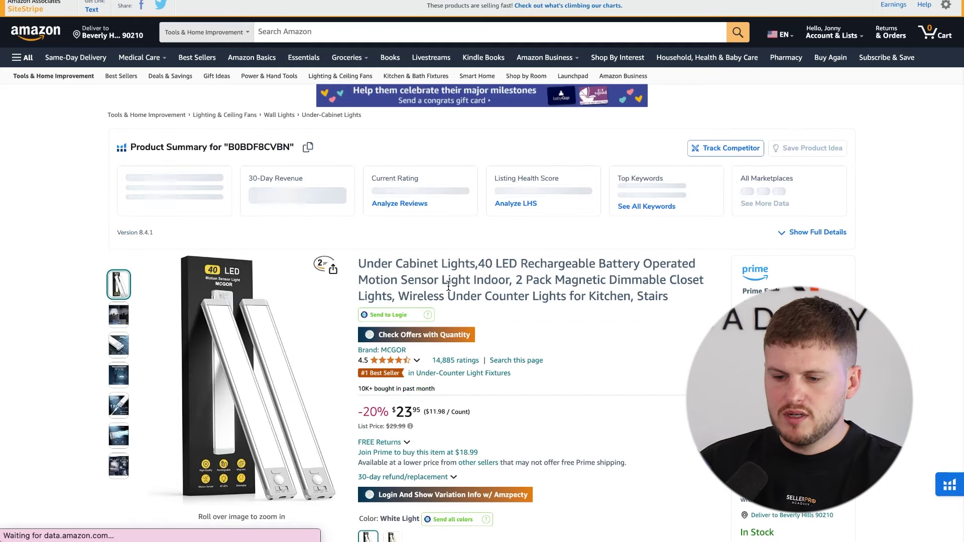
# Step: Run the Xray product research on the under cabinet lights listing and examine the monthly revenue of its variations
pyautogui.scroll(-1, 449, 286)
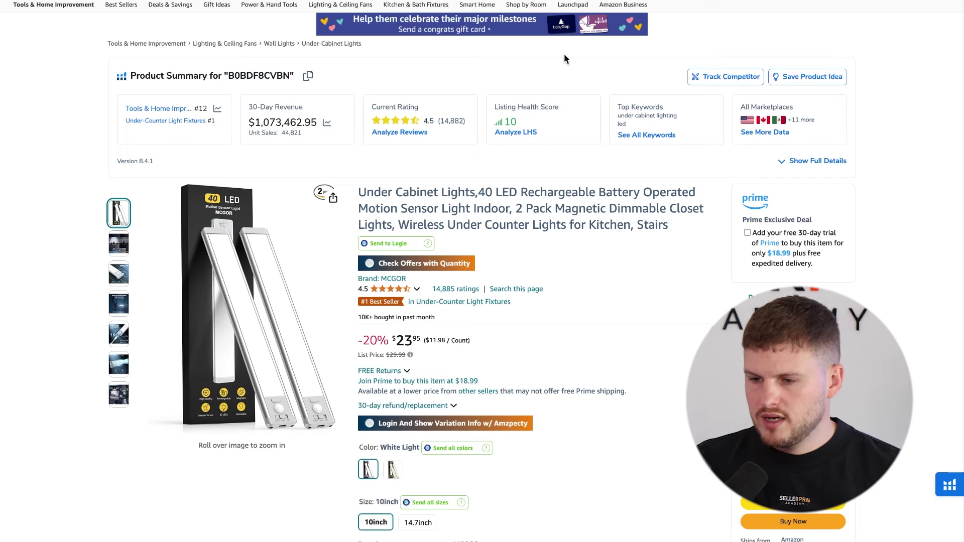
pyautogui.click(618, 1)
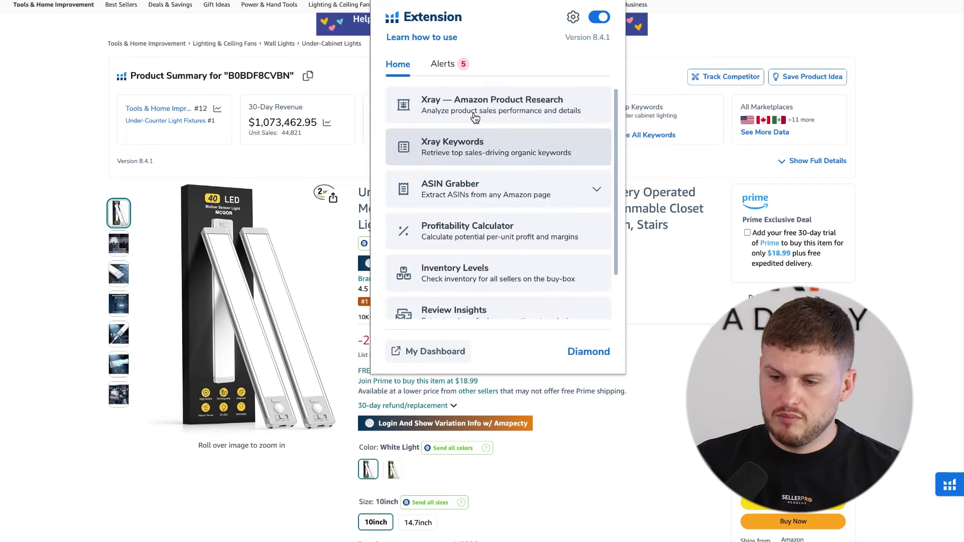
pyautogui.click(507, 113)
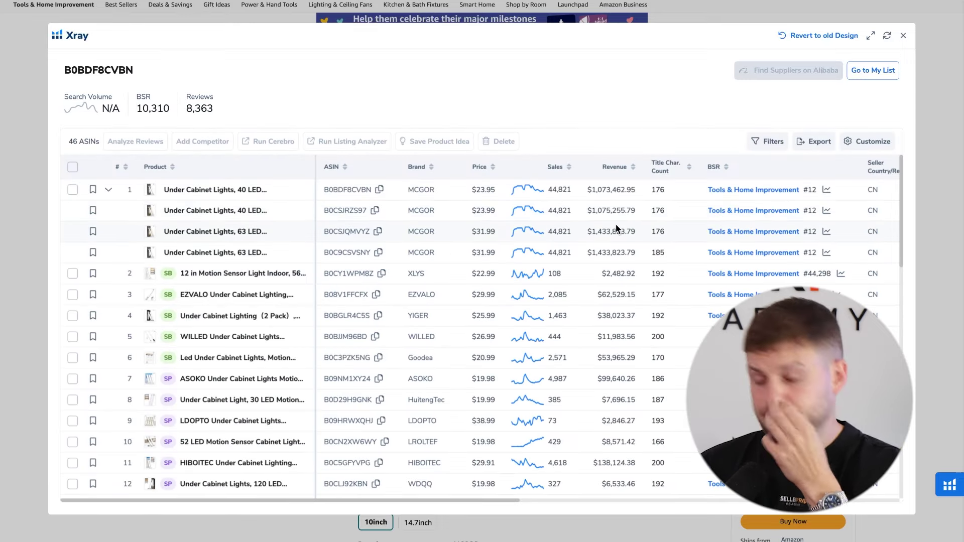
pyautogui.moveTo(592, 211); pyautogui.dragTo(669, 211)
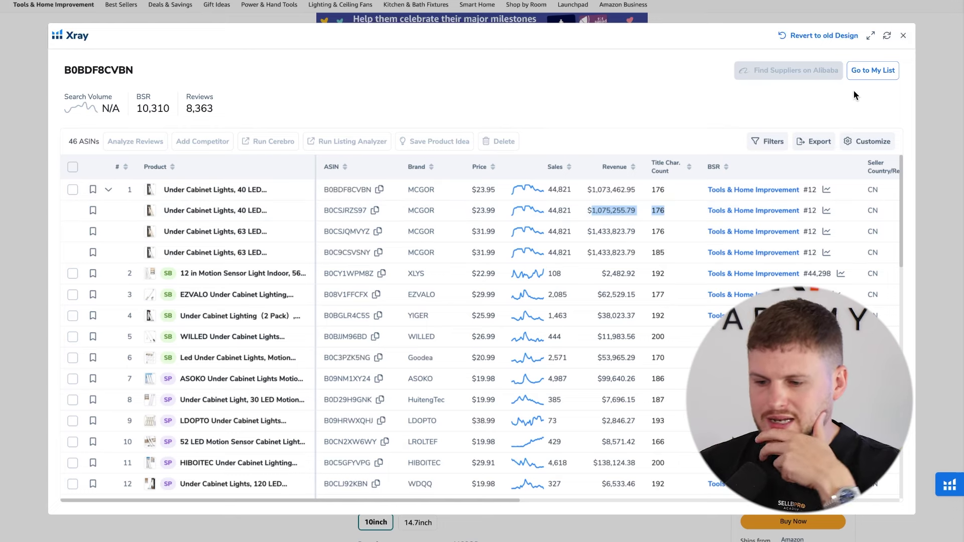
pyautogui.click(903, 36)
# Step: Search all departments for "Under Cabinet Lights" and check the search volumes of its related keywords
pyautogui.moveTo(358, 190); pyautogui.dragTo(295, 32)
pyautogui.click(239, 32)
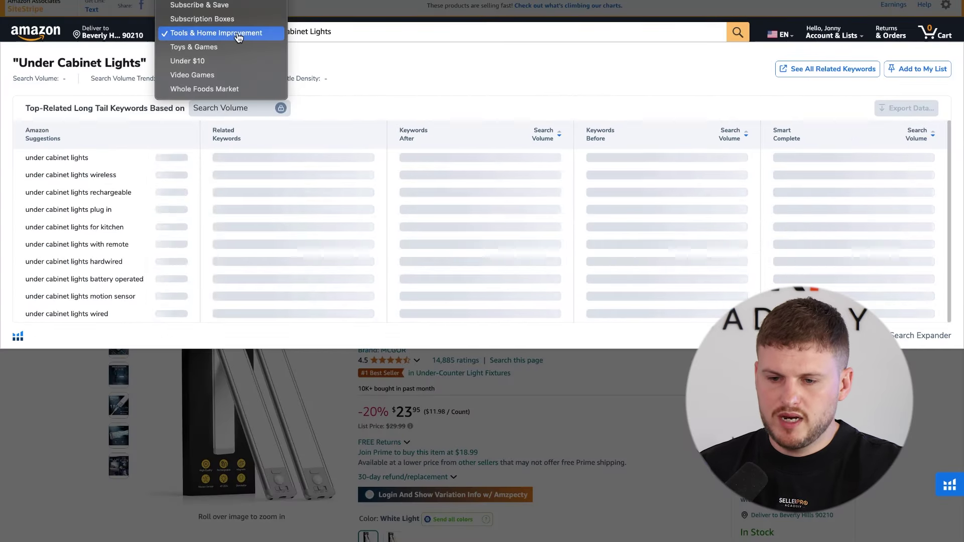
pyautogui.scroll(10, 201, 151)
pyautogui.click(193, 10)
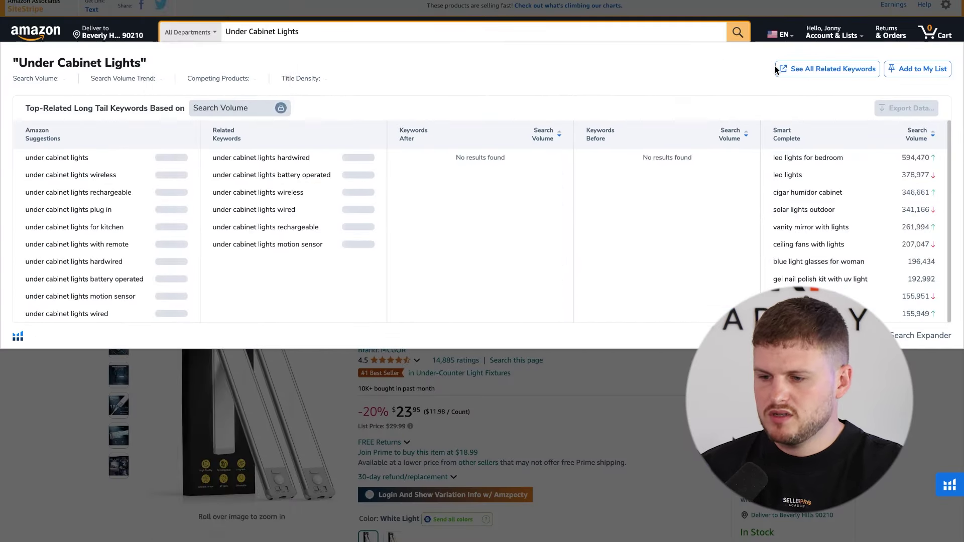
pyautogui.press('Return')
pyautogui.click(290, 31)
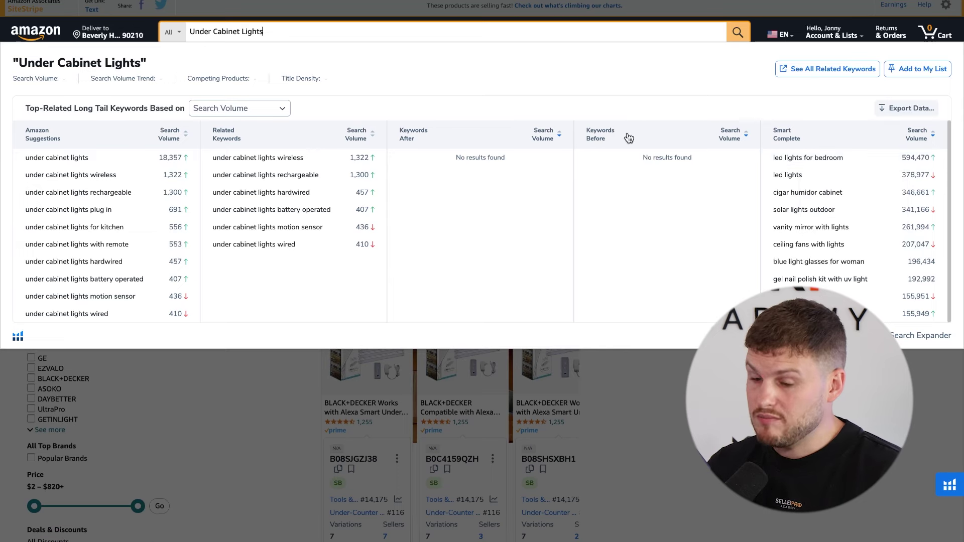
pyautogui.click(679, 408)
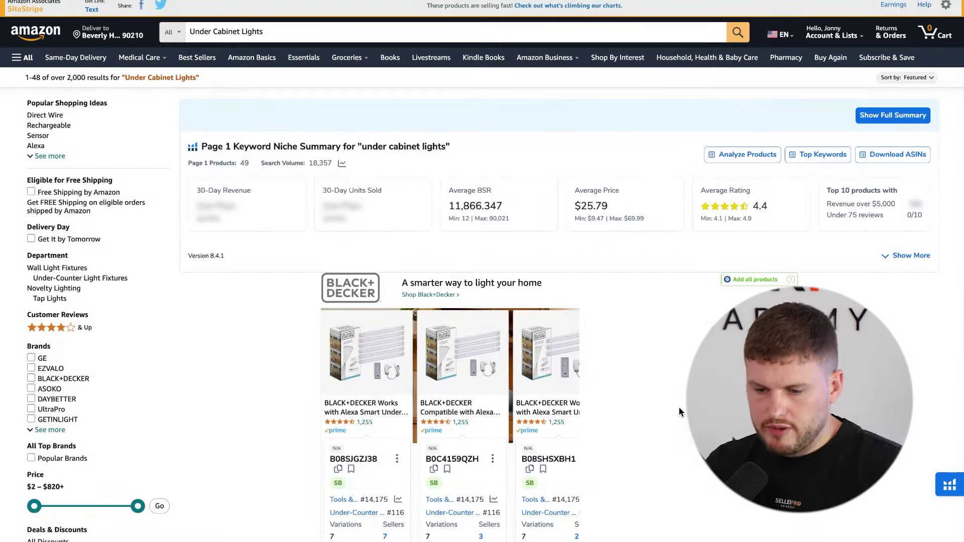
# Step: Examine the designs, prices, reviews and seller data of the competing products in the under cabinet lights results
pyautogui.scroll(-2, 499, 292)
pyautogui.scroll(-15, 499, 293)
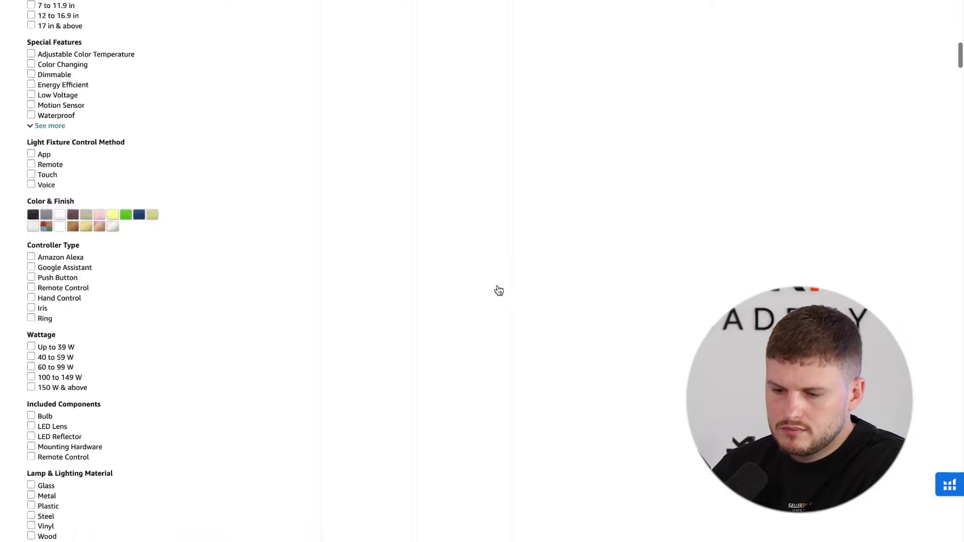
pyautogui.scroll(-1, 499, 290)
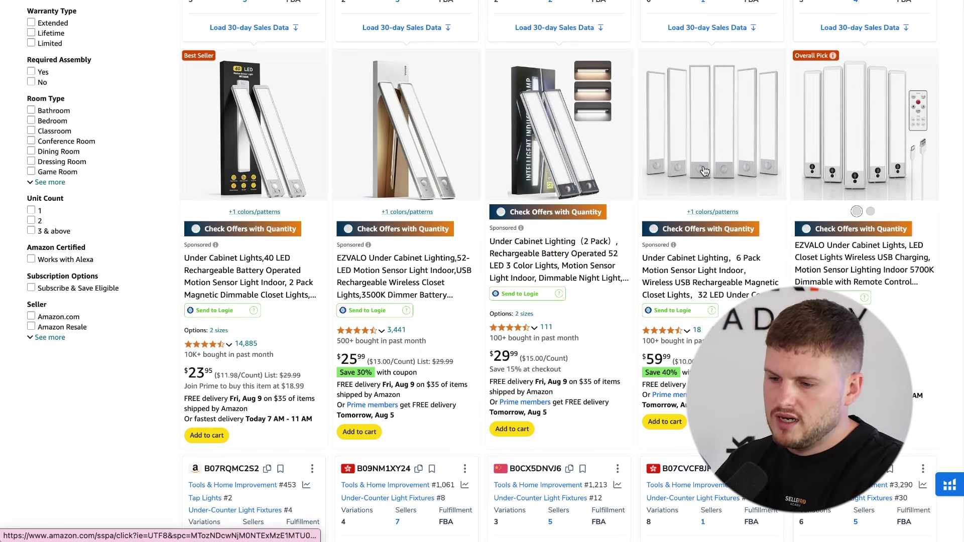
pyautogui.scroll(-1, 704, 158)
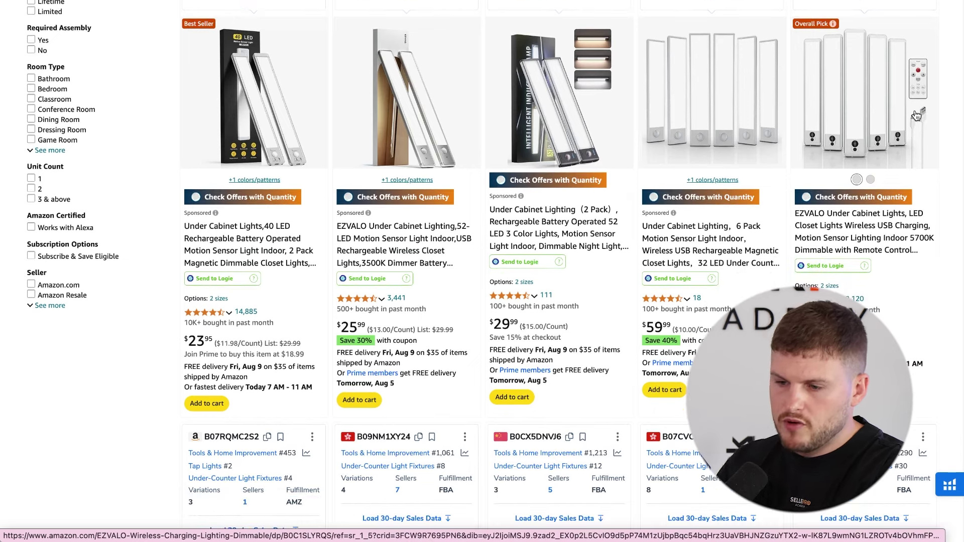
pyautogui.scroll(-12, 917, 116)
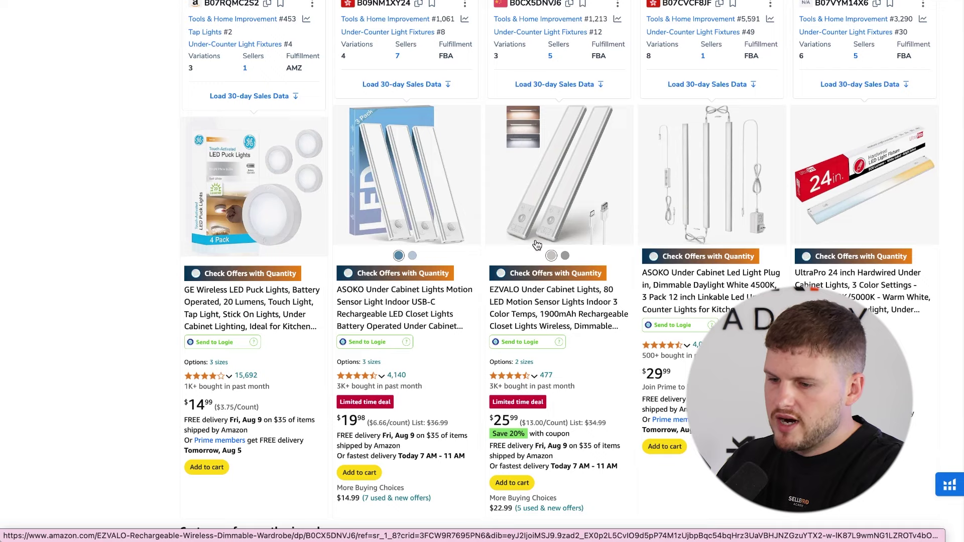
pyautogui.scroll(-1, 678, 199)
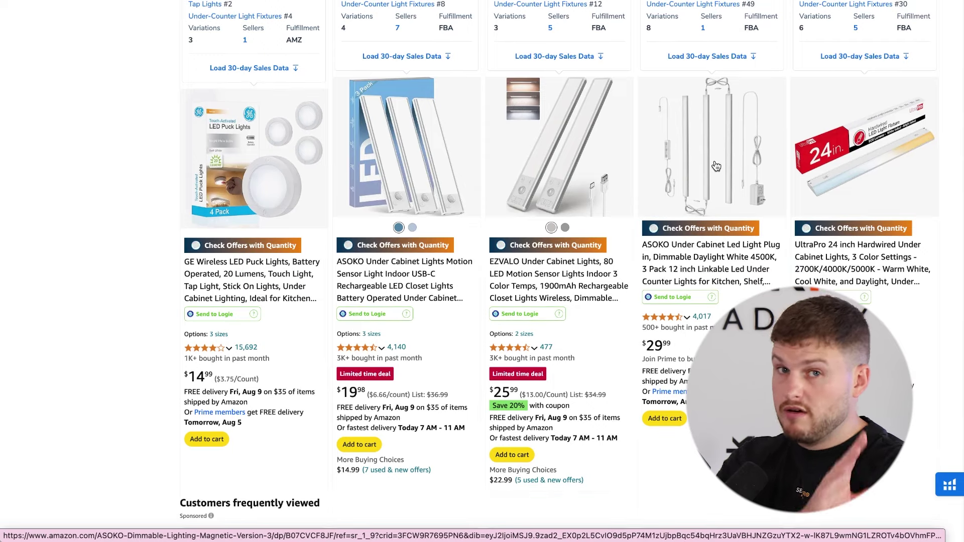
pyautogui.scroll(-10, 716, 166)
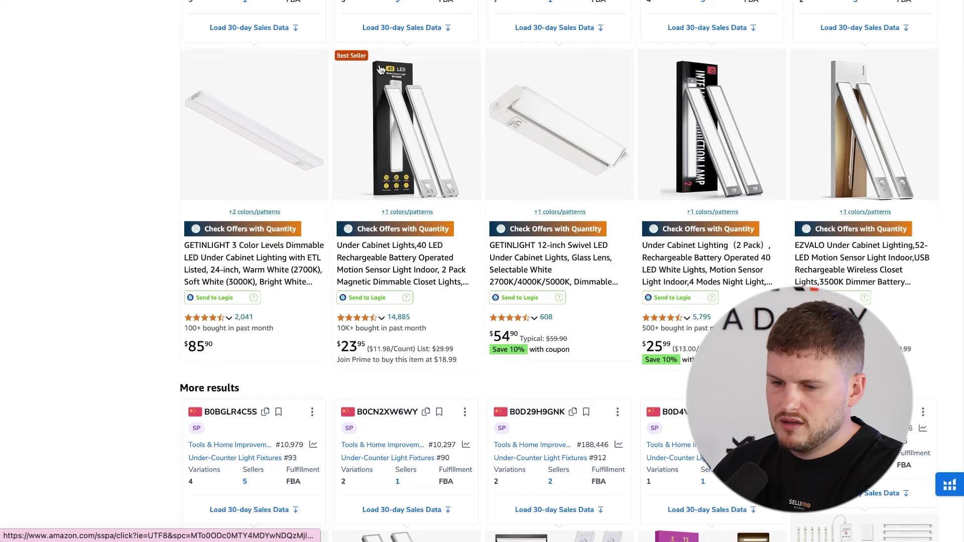
pyautogui.scroll(1, 382, 83)
pyautogui.scroll(3, 394, 133)
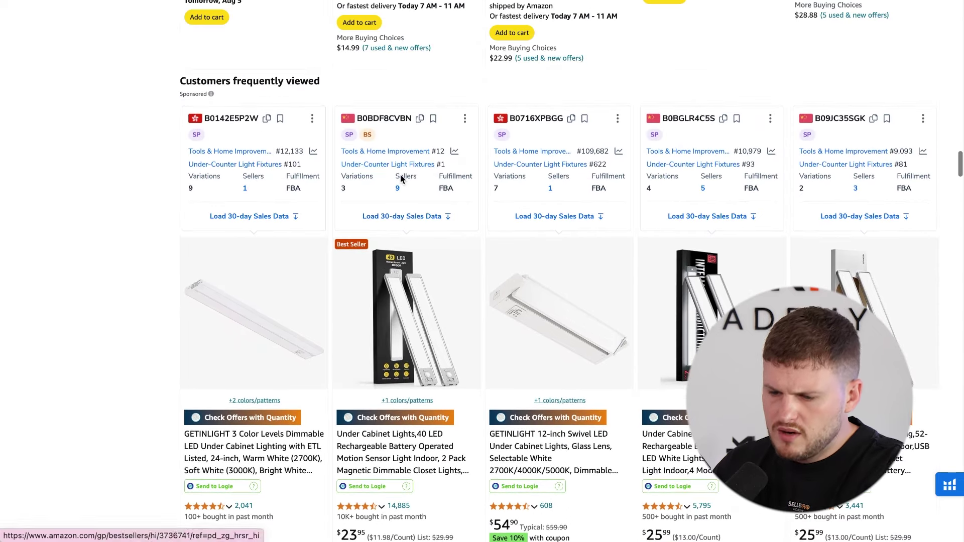
pyautogui.scroll(-1, 404, 281)
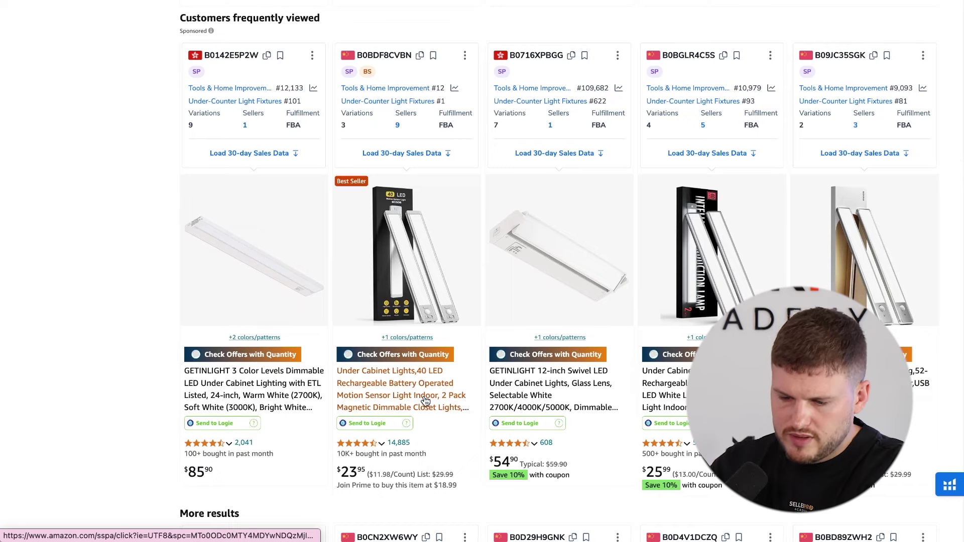
# Step: Open the listing for the 40 LED rechargeable under cabinet lights and examine its product images and details
pyautogui.click(426, 400)
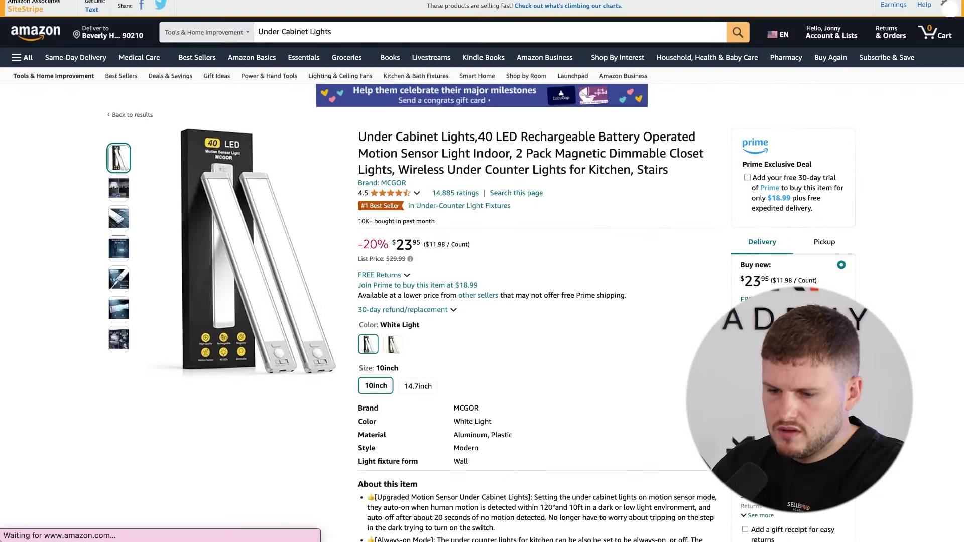
pyautogui.moveTo(120, 212)
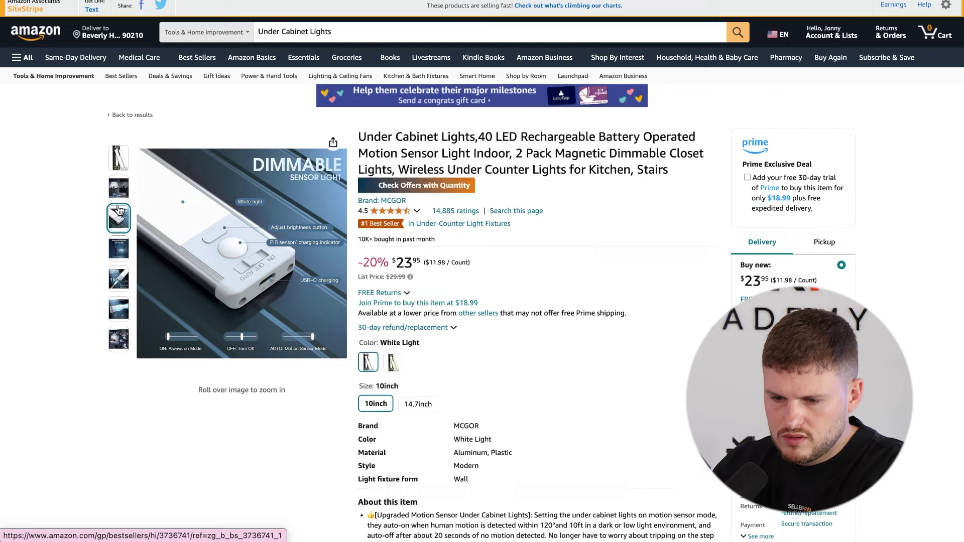
pyautogui.moveTo(117, 249)
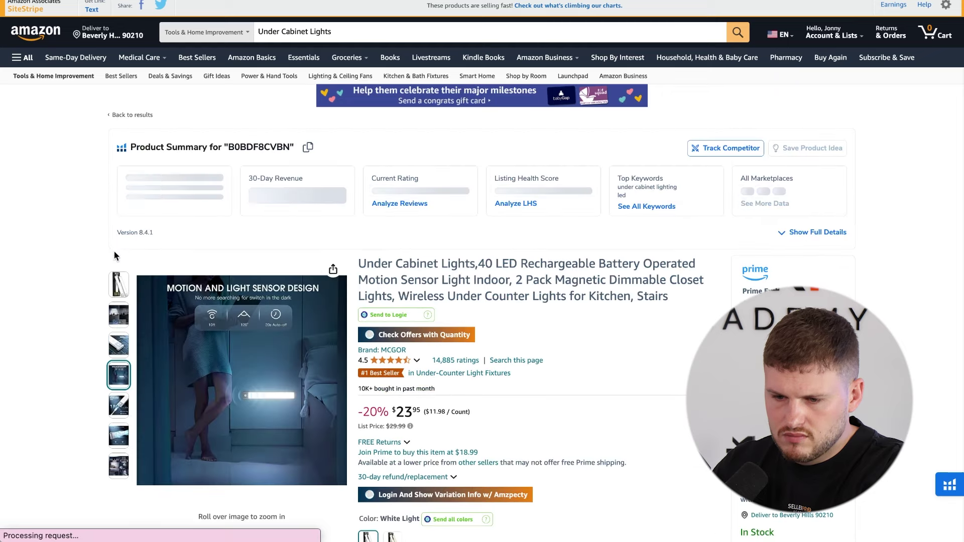
pyautogui.moveTo(117, 407)
pyautogui.moveTo(121, 442)
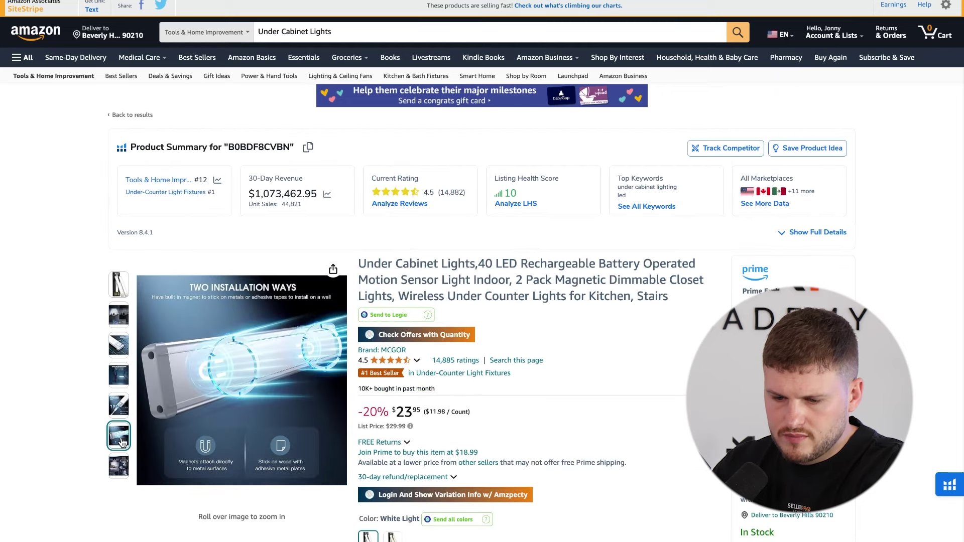
pyautogui.moveTo(122, 467)
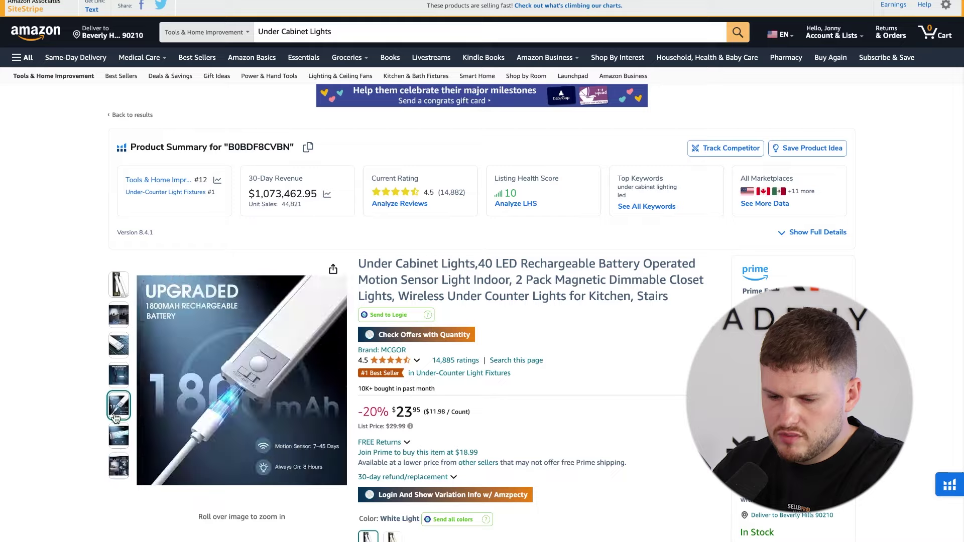
pyautogui.scroll(-5, 644, 344)
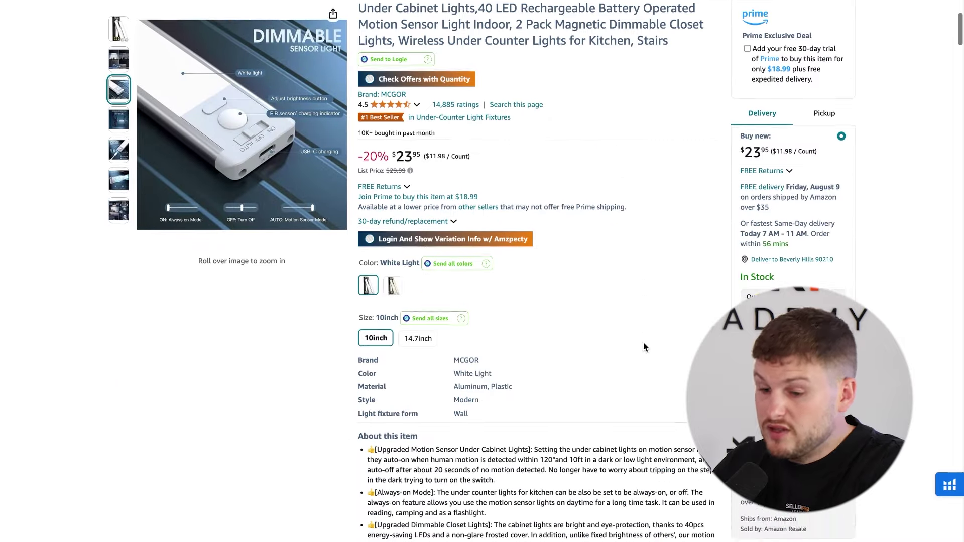
pyautogui.scroll(-15, 635, 129)
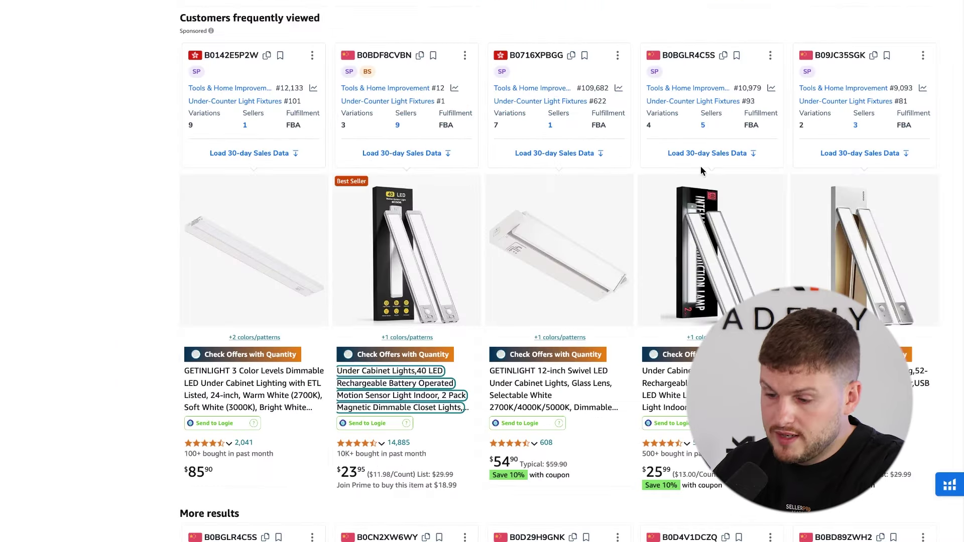
# Step: Return to the under cabinet lights search results and run the Xray product research on them
pyautogui.scroll(5, 732, 205)
pyautogui.scroll(-5, 733, 202)
pyautogui.scroll(1, 734, 200)
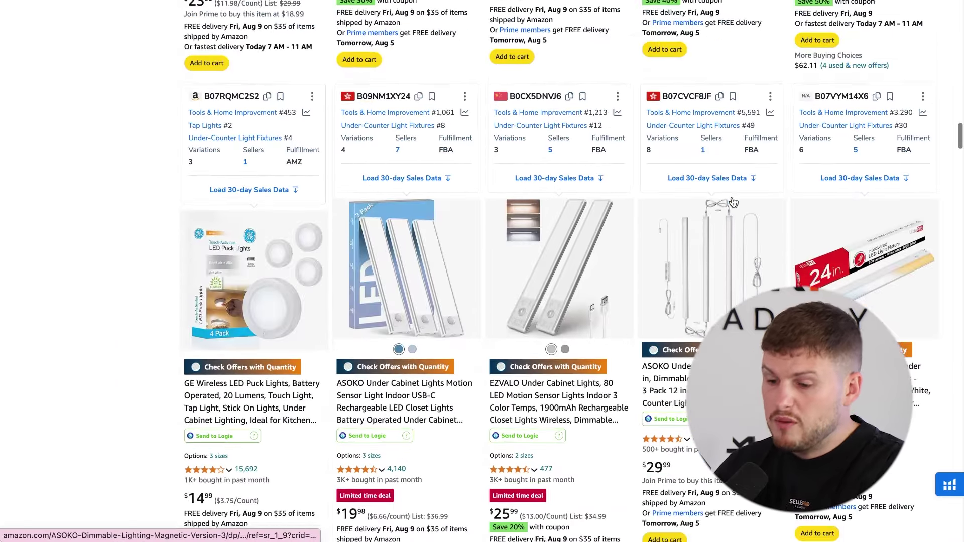
pyautogui.scroll(6, 731, 200)
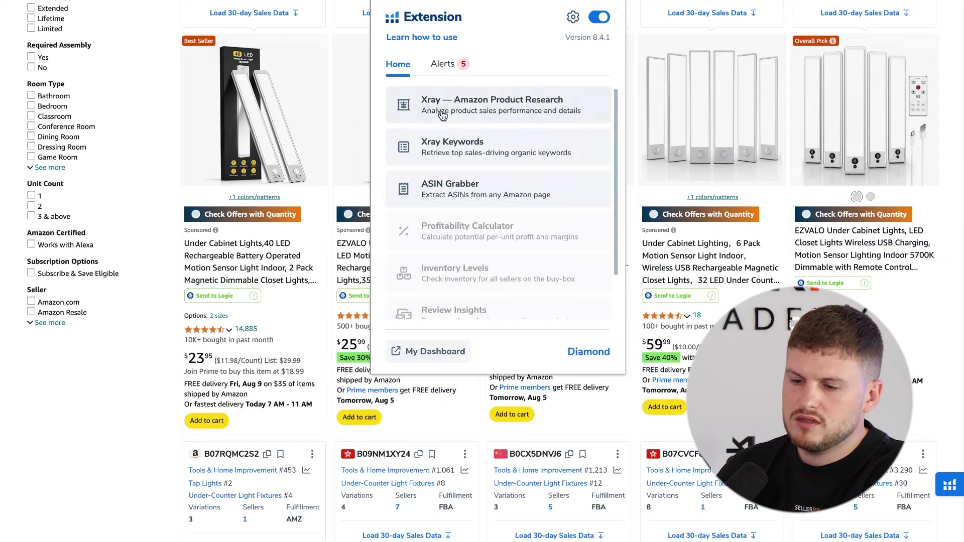
pyautogui.click(419, 114)
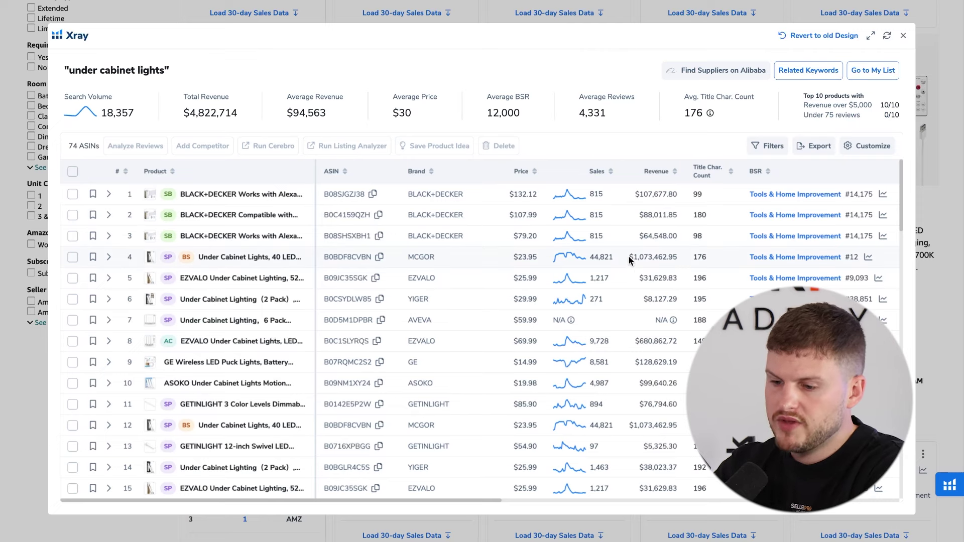
# Step: Compare the monthly revenues of the BLACK+DECKER, MCGOR, EZVALO and GE products in the Xray results
pyautogui.moveTo(628, 257); pyautogui.dragTo(682, 261)
pyautogui.moveTo(641, 215); pyautogui.dragTo(687, 219)
pyautogui.click(641, 231)
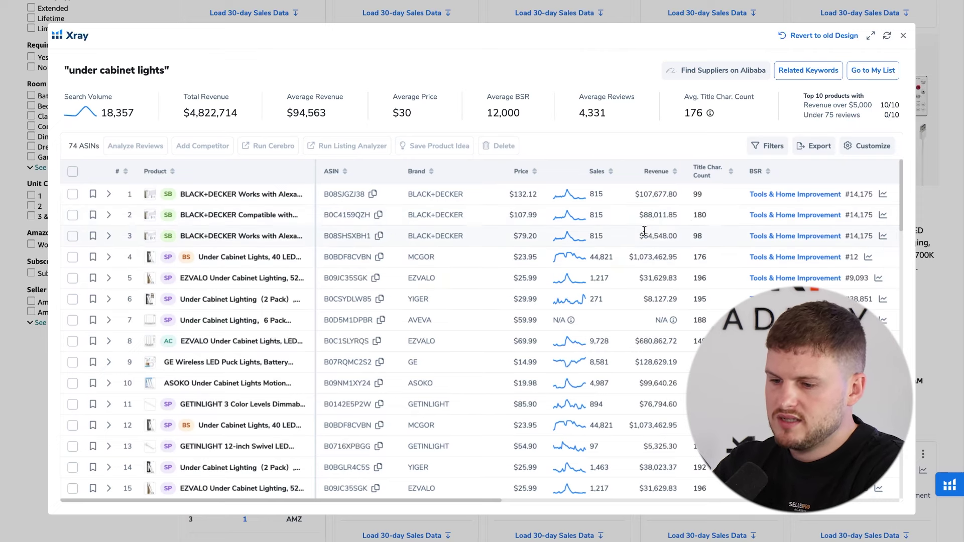
pyautogui.moveTo(630, 257); pyautogui.dragTo(671, 258)
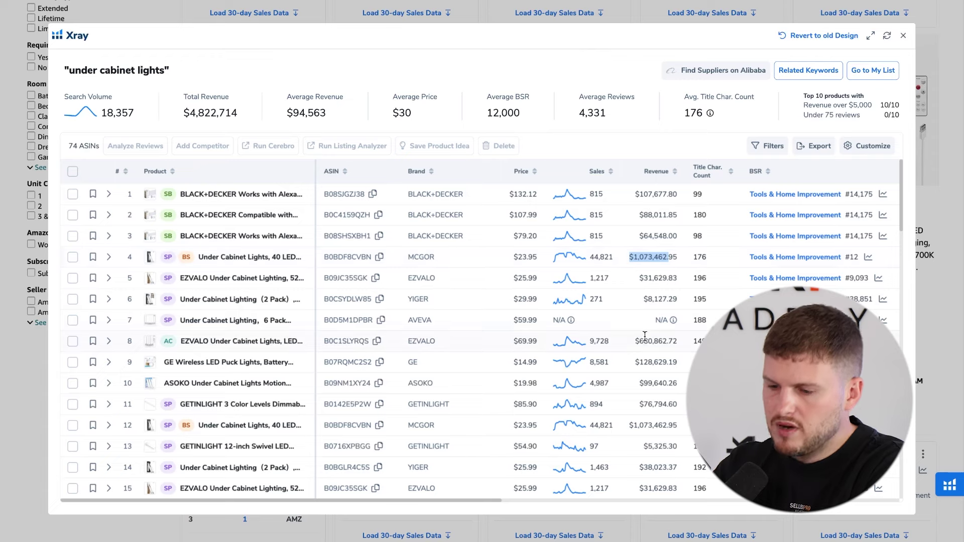
pyautogui.moveTo(634, 343); pyautogui.dragTo(687, 346)
pyautogui.moveTo(635, 363); pyautogui.dragTo(686, 363)
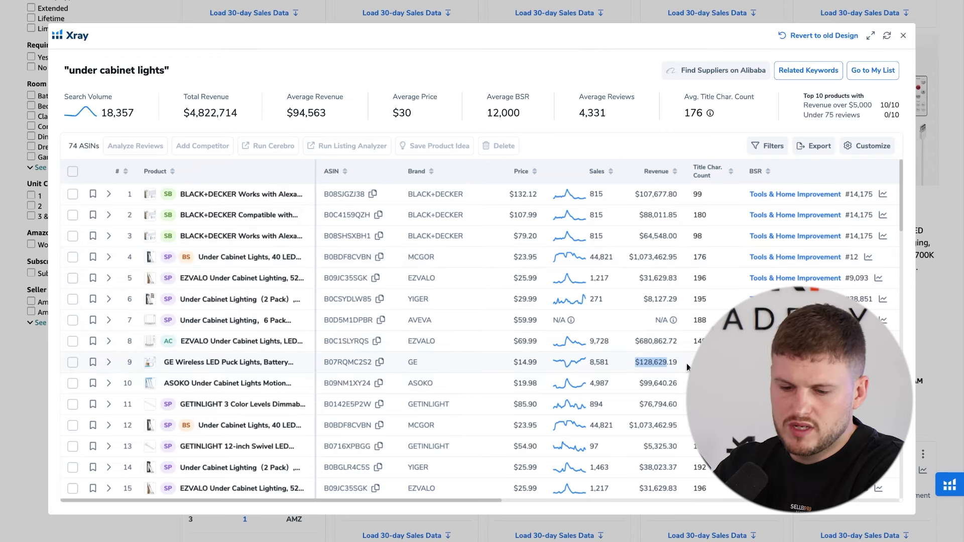
# Step: Check the listings' creation dates in Xray and compare them with the revenue of the recently launched YIGER and BLACK+DECKER products
pyautogui.hscroll(1, 686, 364)
pyautogui.hscroll(10, 688, 366)
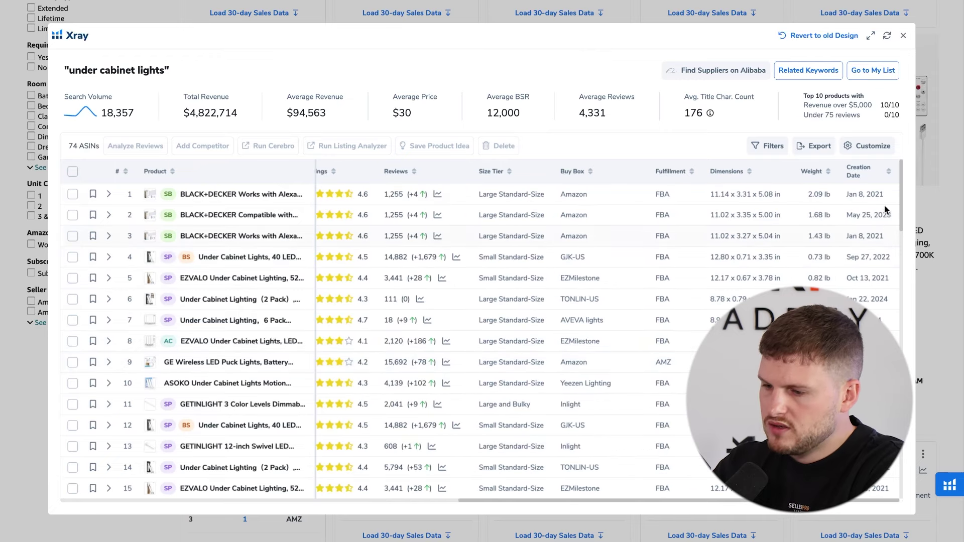
pyautogui.moveTo(844, 299); pyautogui.dragTo(902, 302)
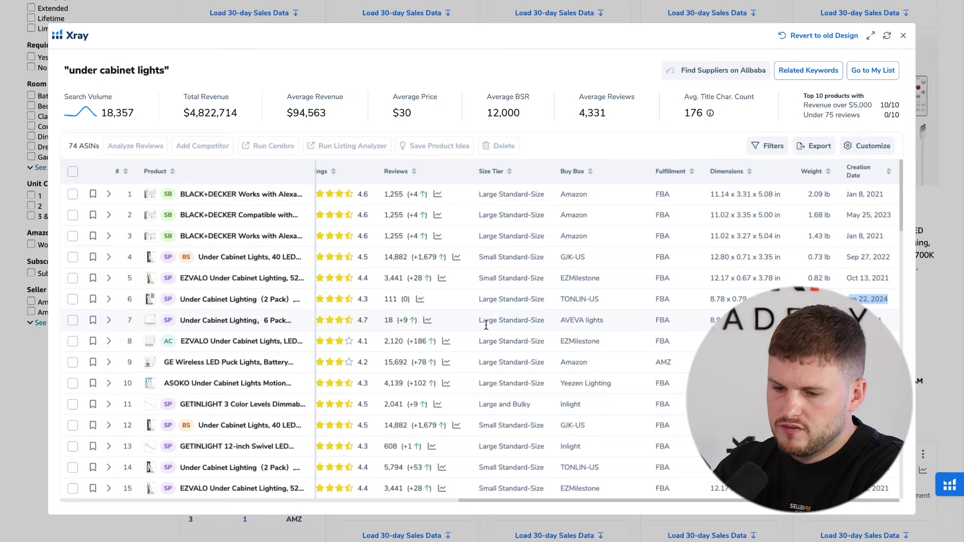
pyautogui.hscroll(-8, 486, 325)
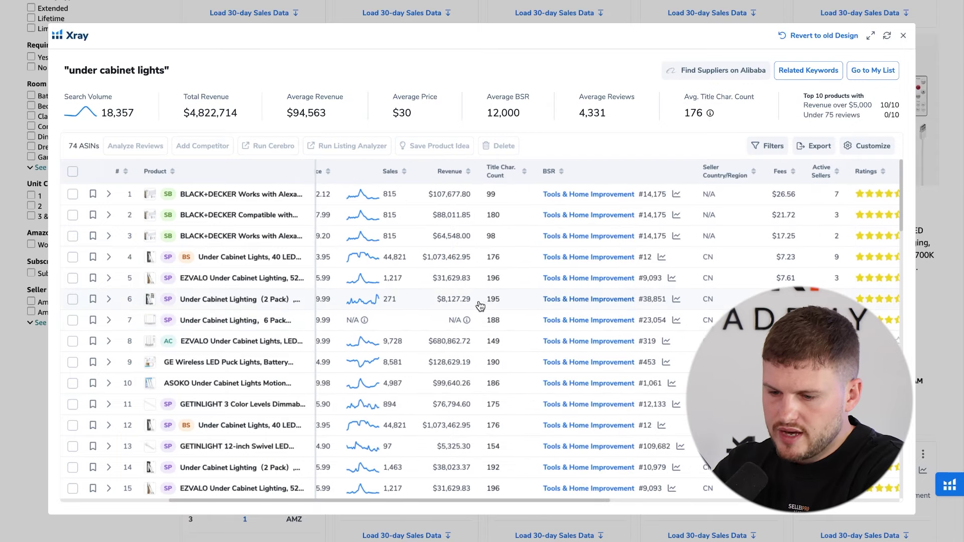
pyautogui.hscroll(8, 483, 301)
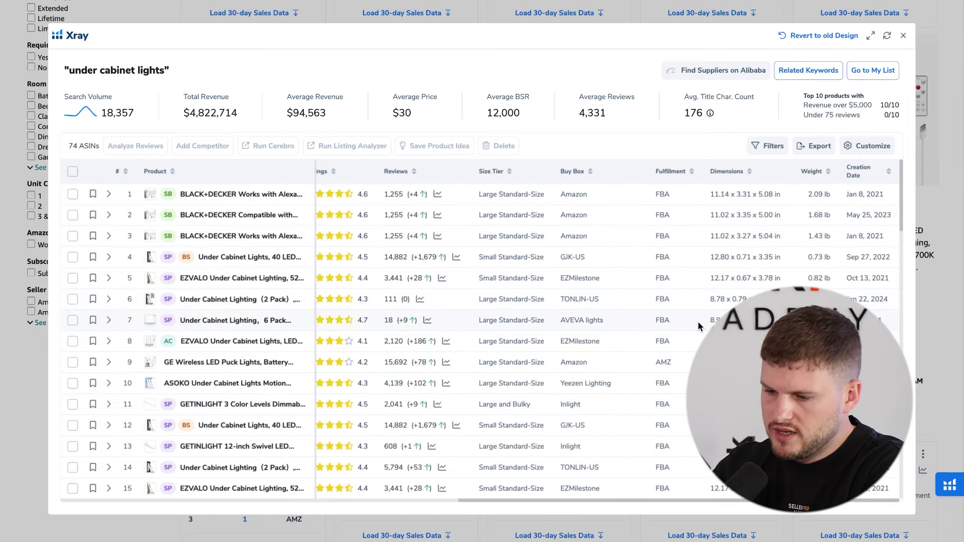
pyautogui.hscroll(-10, 698, 322)
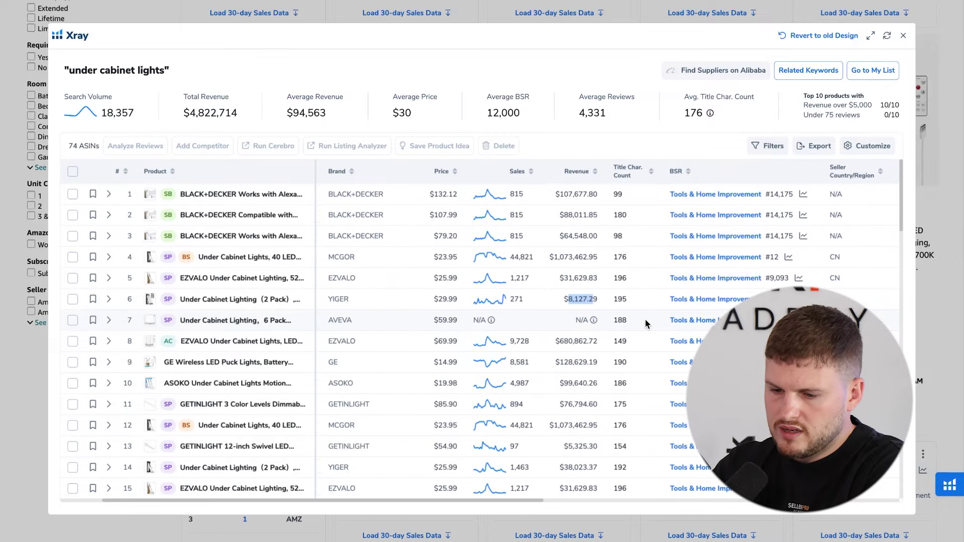
pyautogui.hscroll(10, 646, 323)
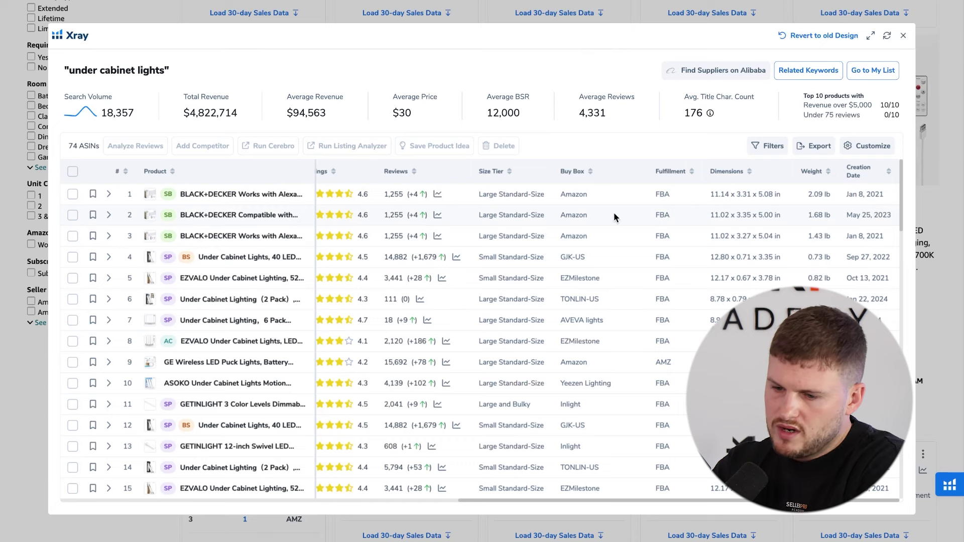
pyautogui.hscroll(-10, 613, 212)
pyautogui.hscroll(-5, 579, 213)
pyautogui.moveTo(637, 216); pyautogui.dragTo(691, 218)
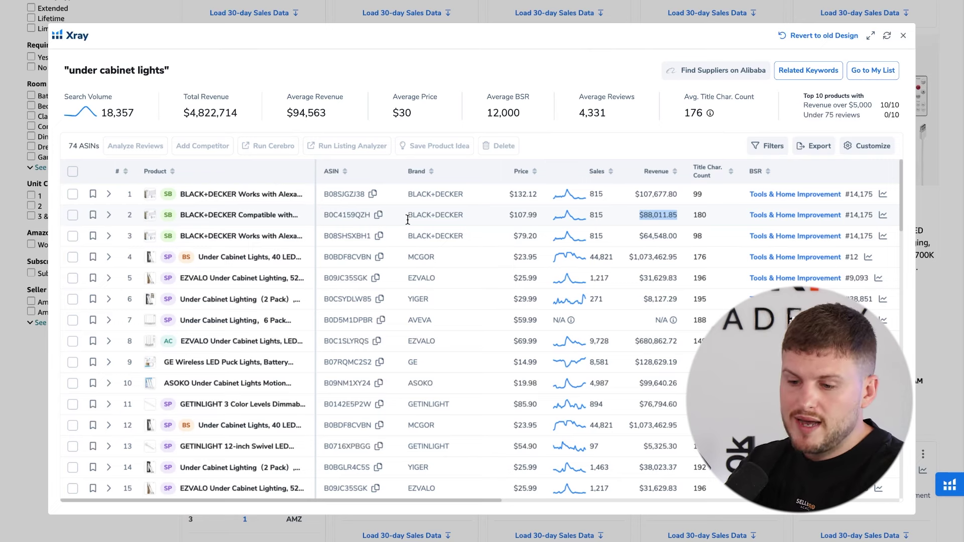
# Step: Examine which brands sell the under cabinet lights in the first rows of the Xray results
pyautogui.moveTo(408, 218); pyautogui.dragTo(468, 221)
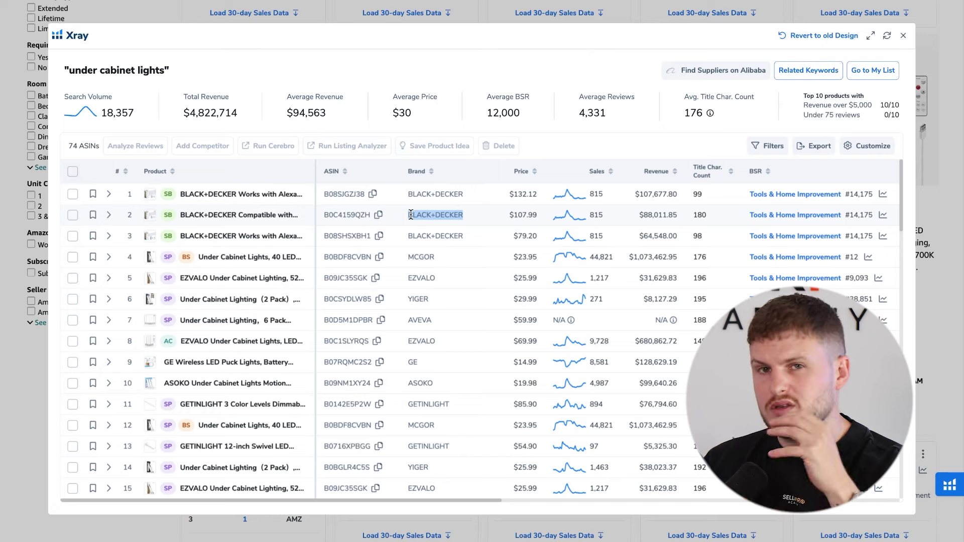
pyautogui.scroll(-3, 419, 245)
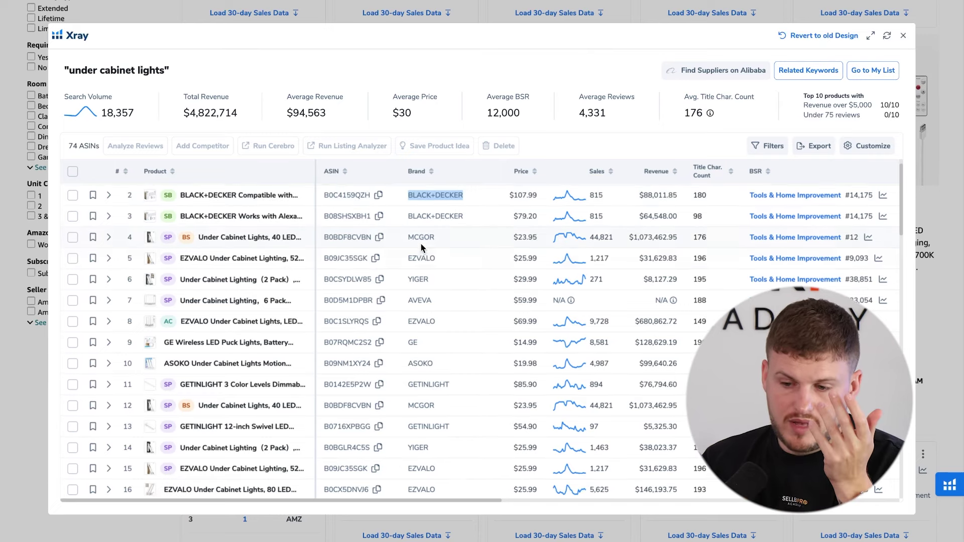
pyautogui.moveTo(407, 218); pyautogui.dragTo(443, 218)
pyautogui.click(409, 242)
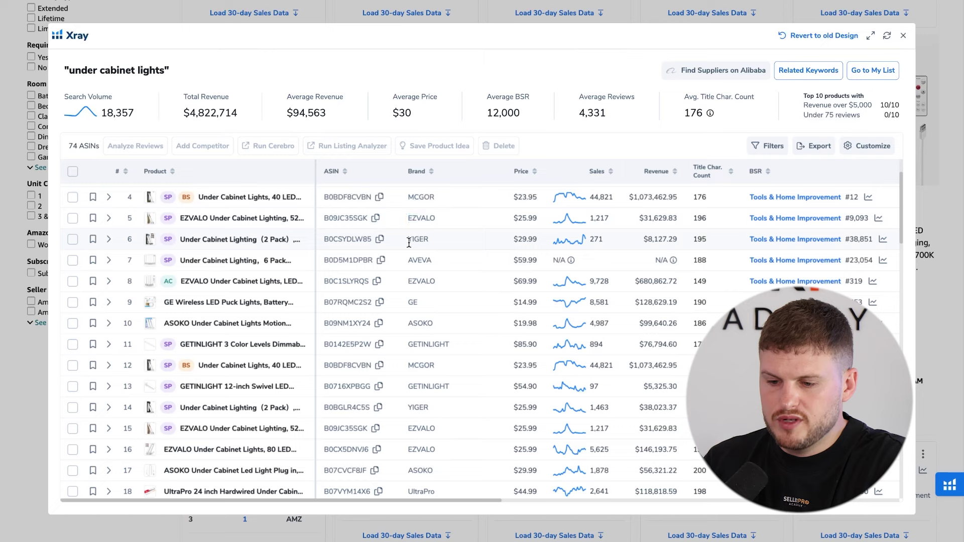
pyautogui.moveTo(409, 262); pyautogui.dragTo(434, 284)
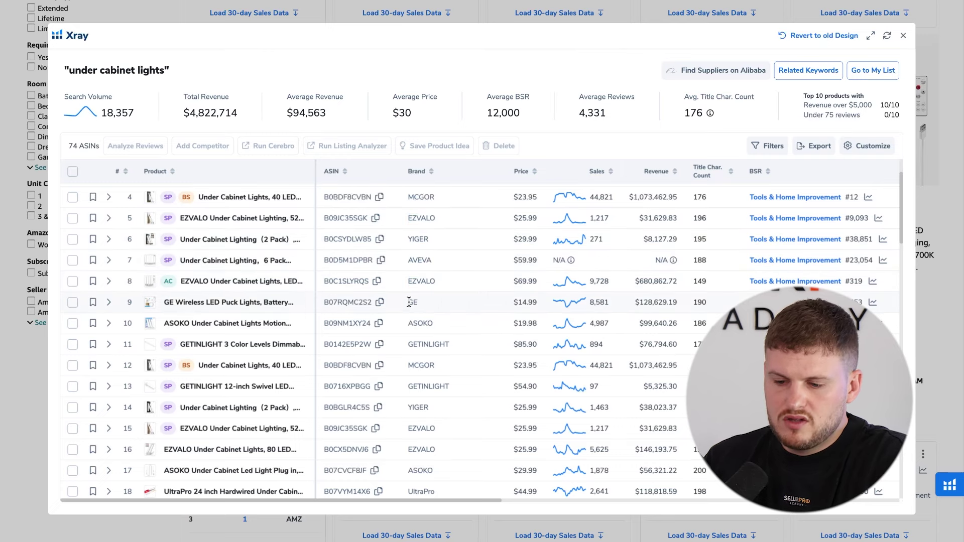
pyautogui.moveTo(409, 323); pyautogui.dragTo(445, 364)
pyautogui.moveTo(408, 402); pyautogui.dragTo(432, 423)
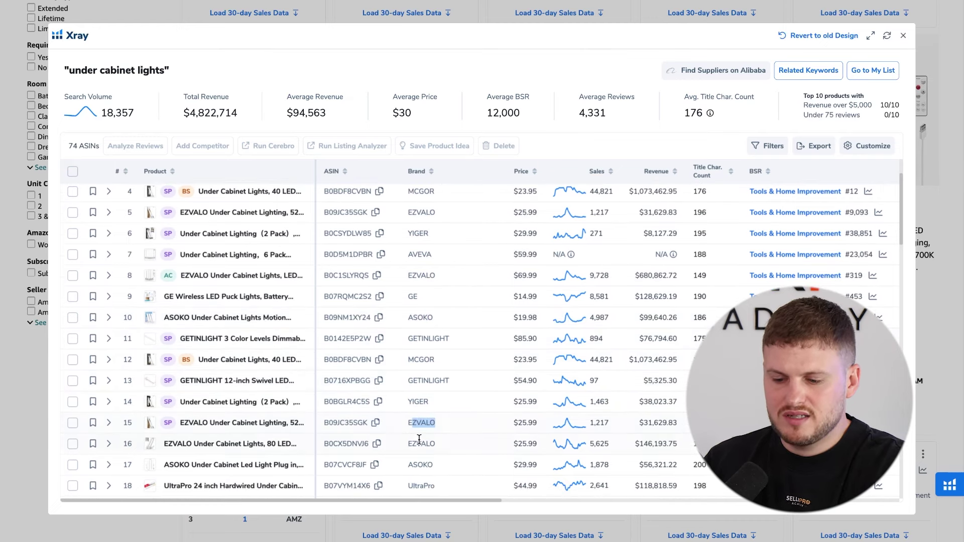
pyautogui.moveTo(412, 463); pyautogui.dragTo(430, 461)
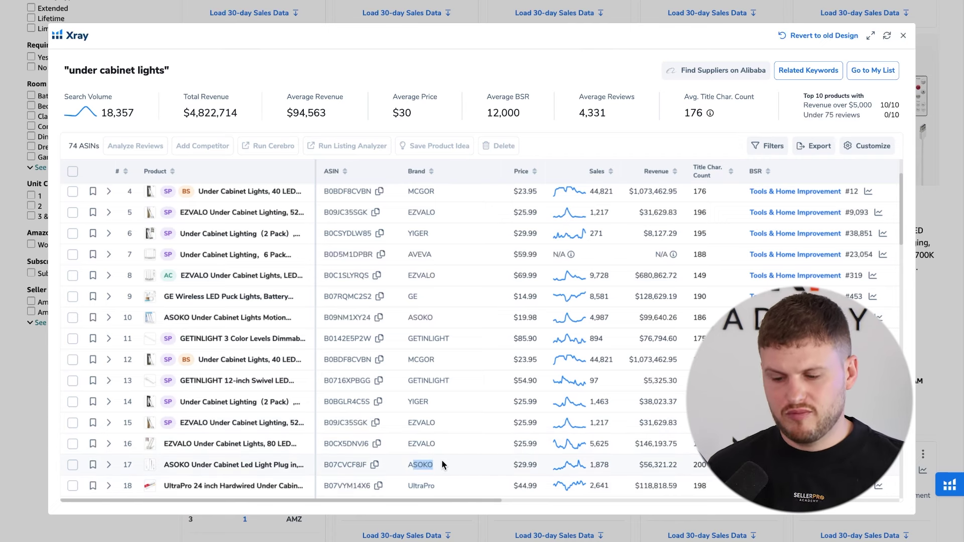
pyautogui.scroll(1, 443, 465)
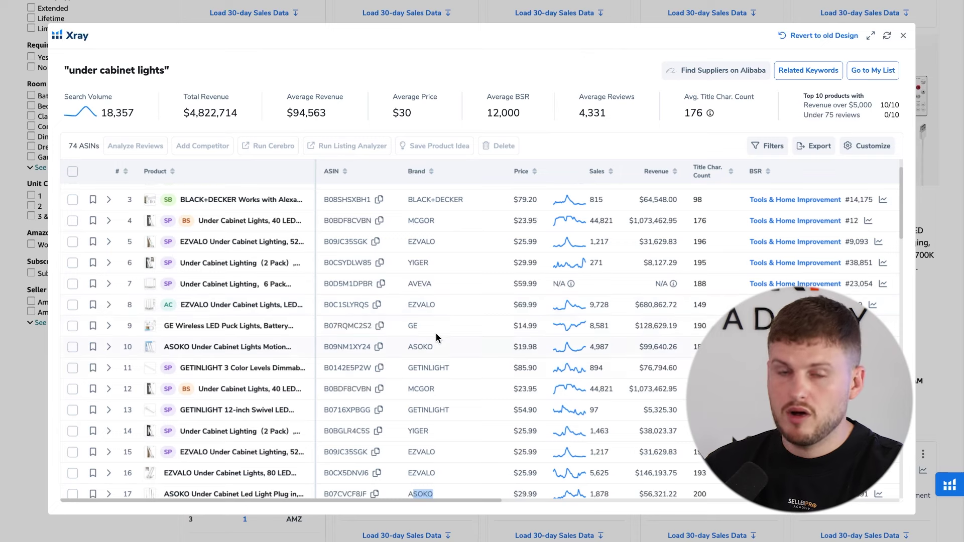
# Step: Compare the size tier, dimensions and product images of the MCGOR best seller with those of the BLACK+DECKER lights
pyautogui.hscroll(10, 640, 318)
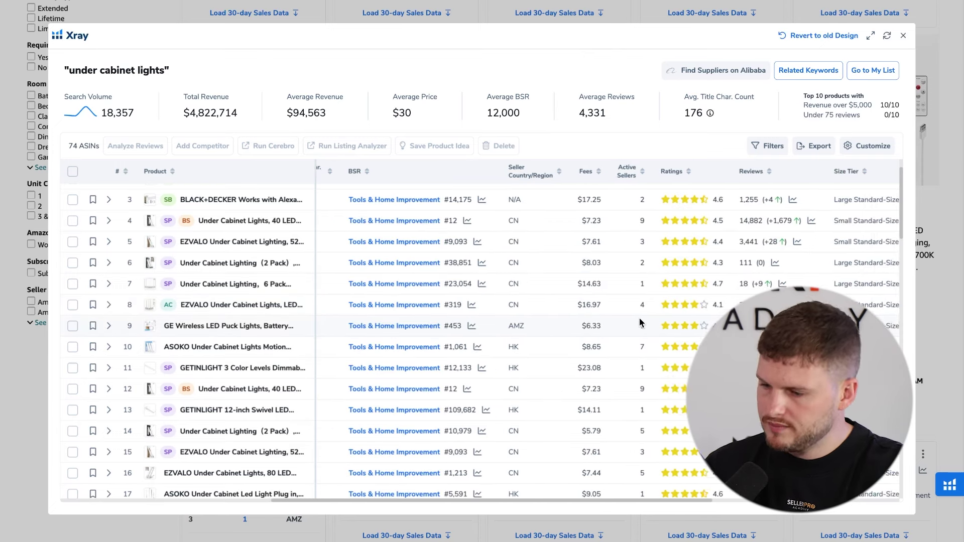
pyautogui.scroll(2, 640, 318)
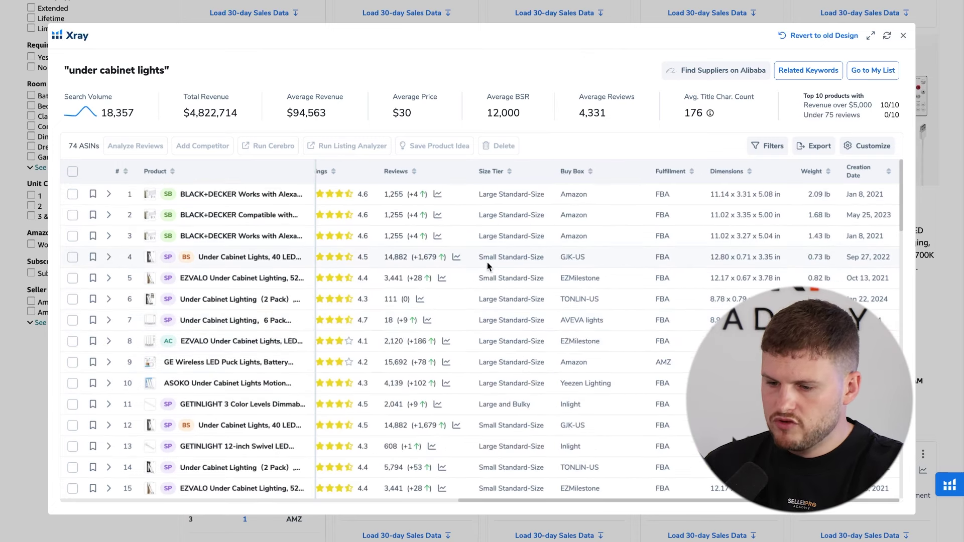
pyautogui.moveTo(480, 259); pyautogui.dragTo(550, 258)
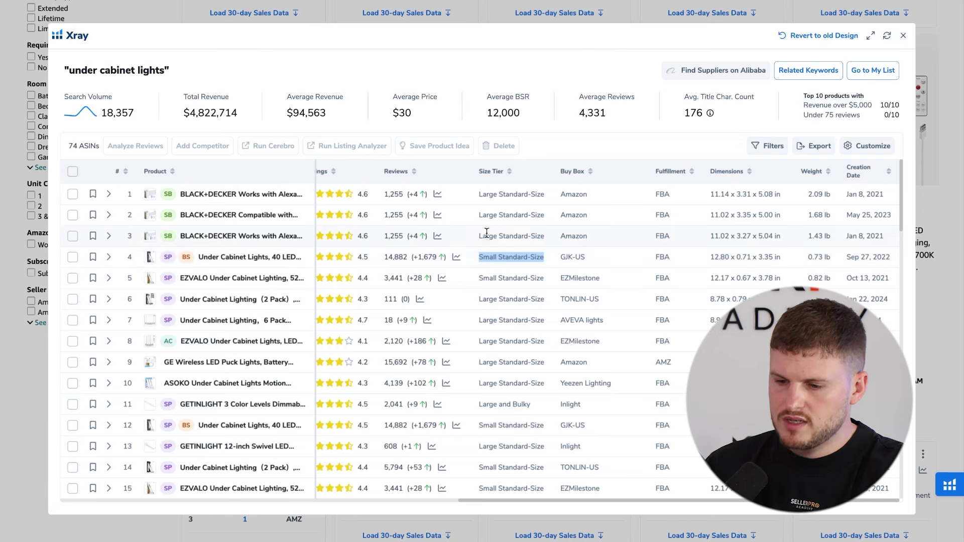
pyautogui.moveTo(479, 236); pyautogui.dragTo(531, 236)
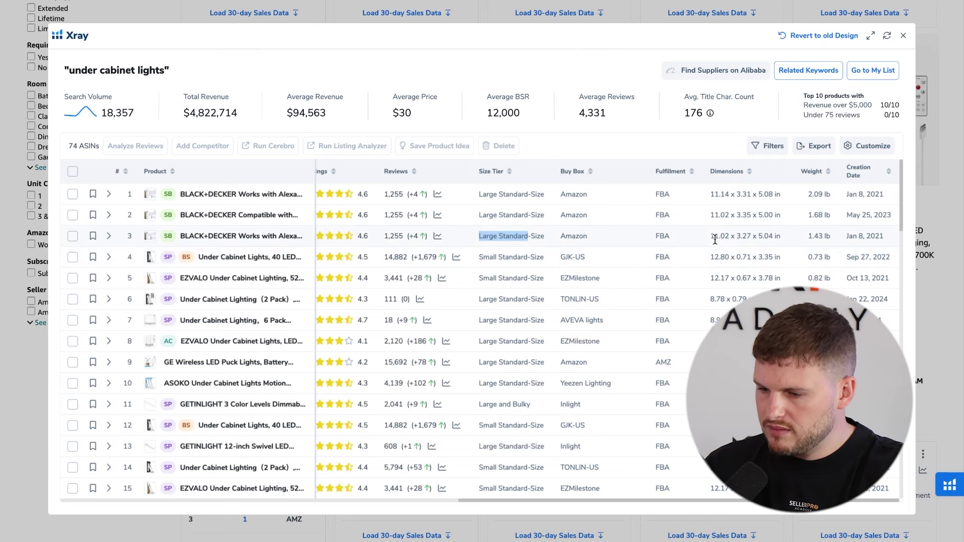
pyautogui.moveTo(752, 257); pyautogui.dragTo(721, 257)
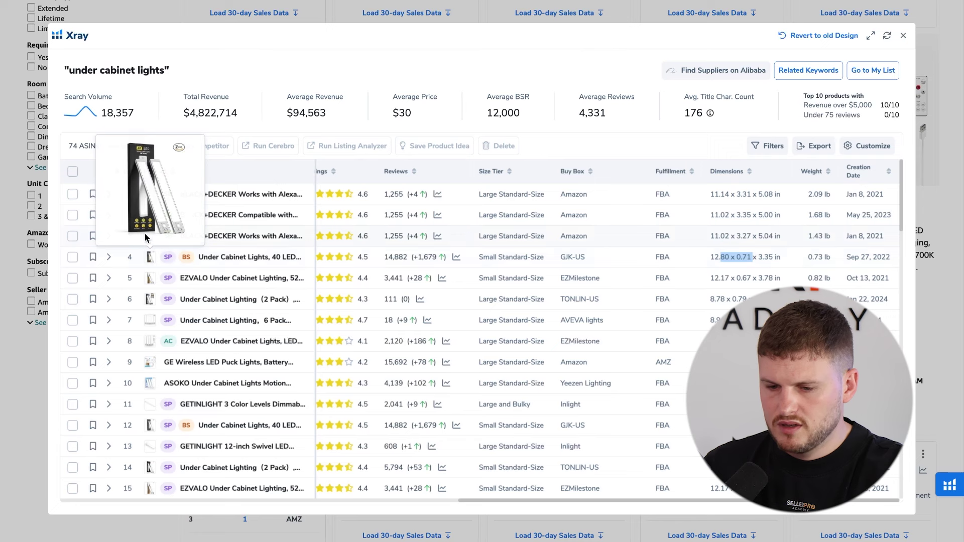
pyautogui.moveTo(150, 237)
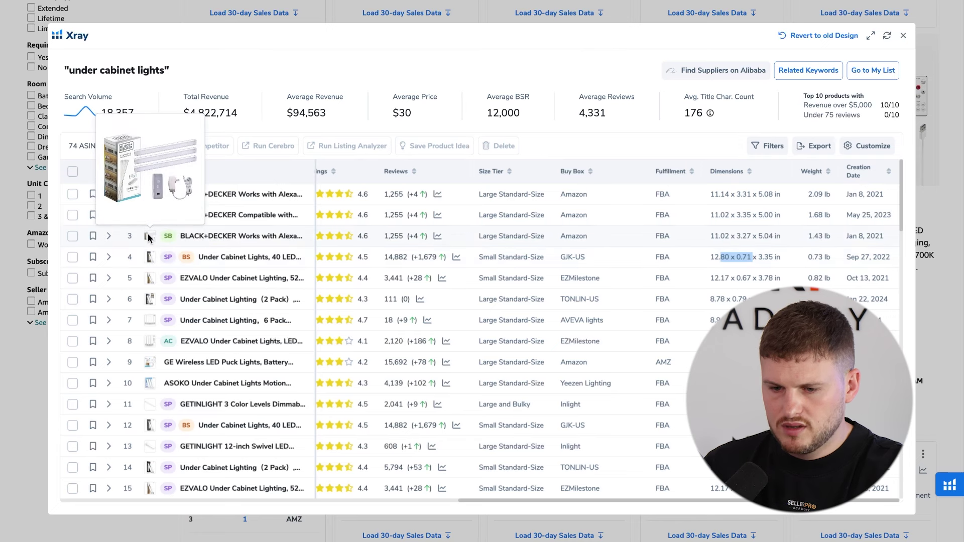
pyautogui.moveTo(151, 262)
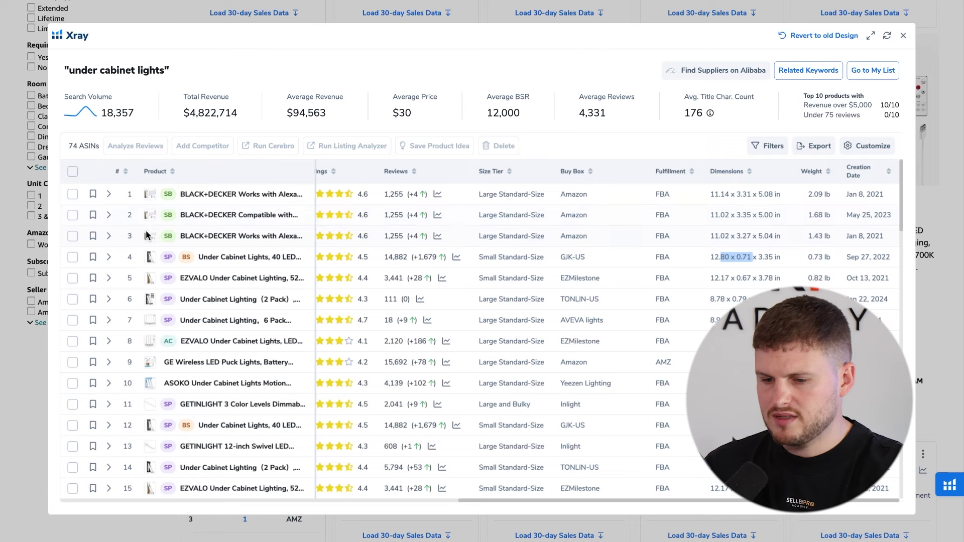
pyautogui.click(711, 259)
pyautogui.moveTo(711, 260); pyautogui.dragTo(793, 256)
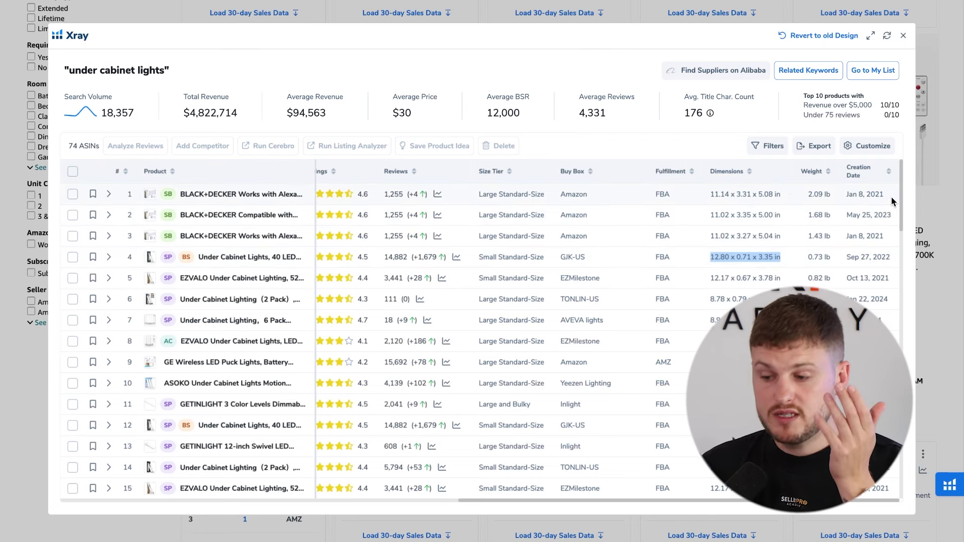
# Step: Close the Xray results and compare the prices, images and review ratings of the under cabinet lights in the search results
pyautogui.click(904, 38)
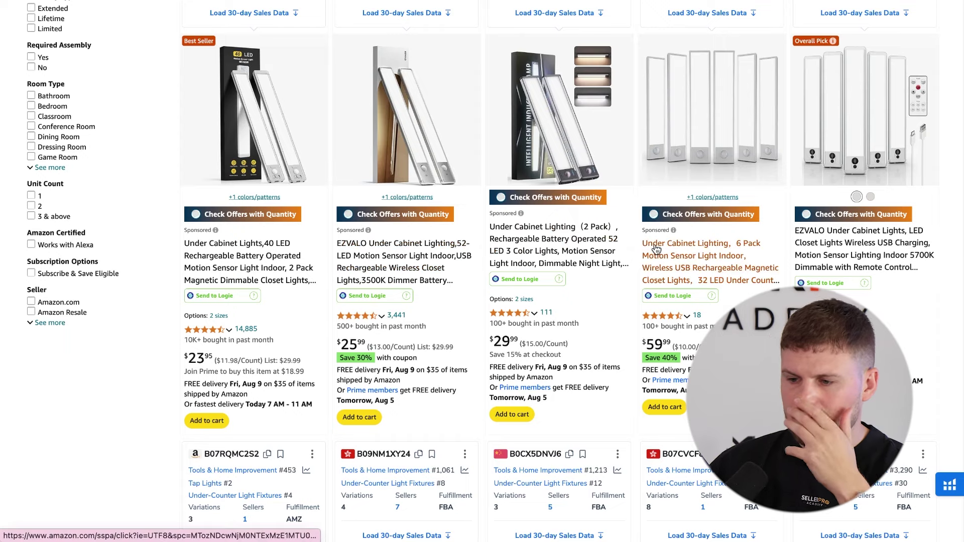
pyautogui.scroll(-1, 656, 250)
pyautogui.scroll(-1, 657, 250)
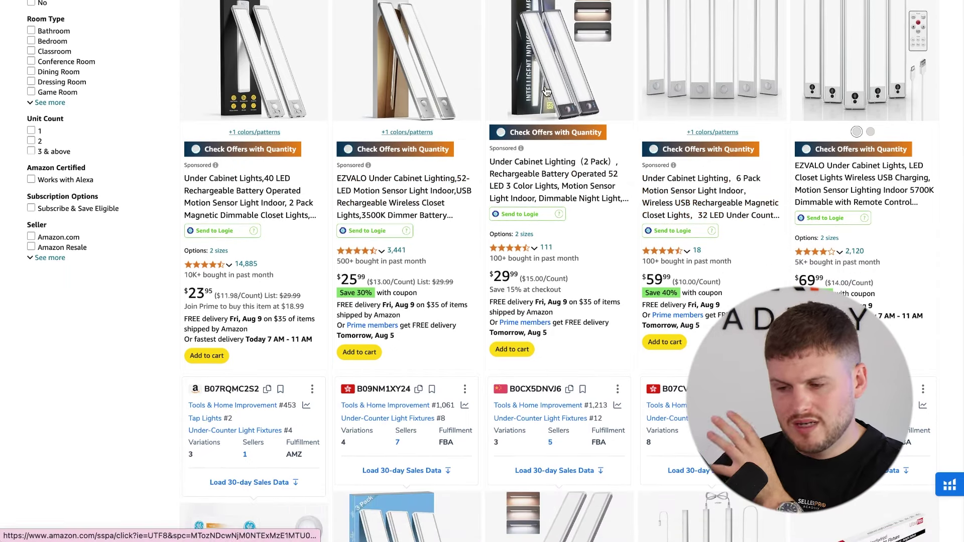
pyautogui.scroll(-3, 547, 91)
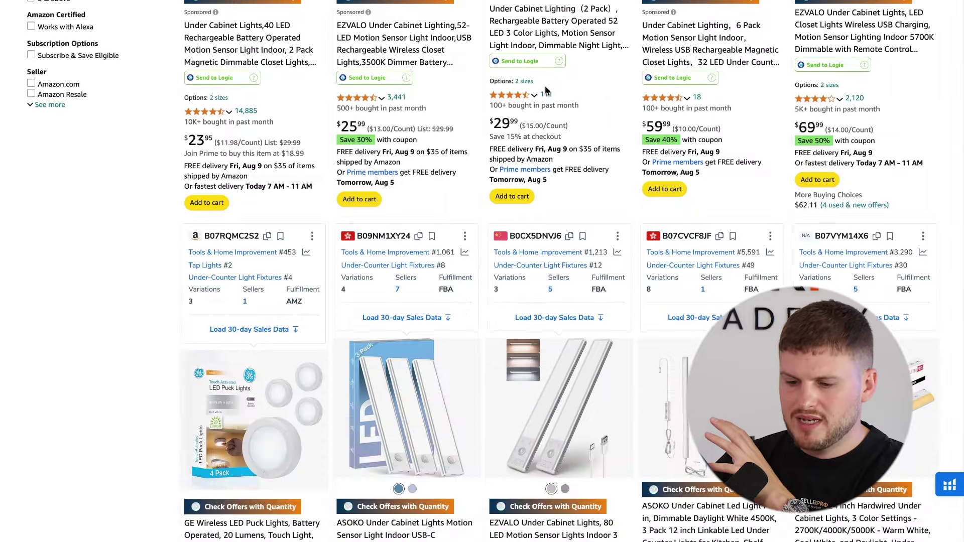
pyautogui.scroll(5, 591, 358)
pyautogui.scroll(-1, 592, 357)
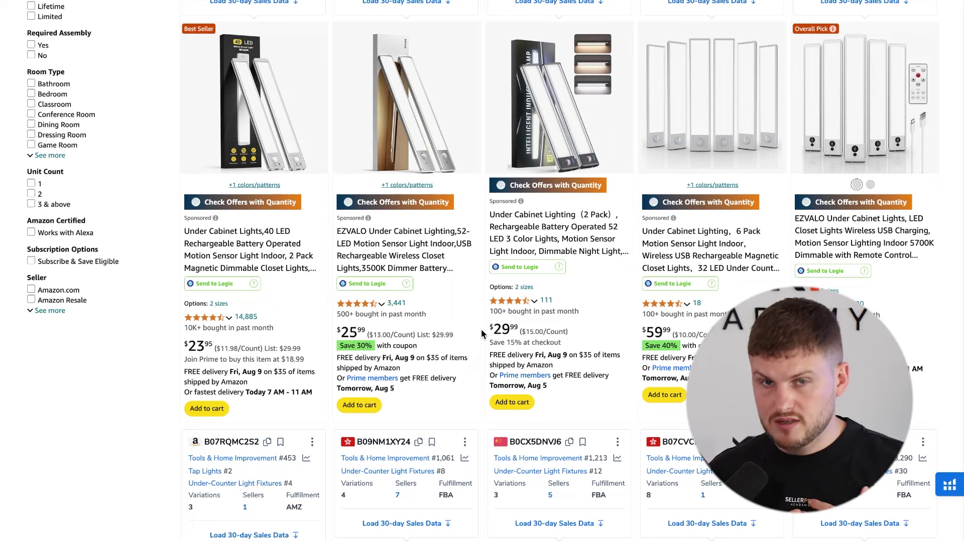
pyautogui.scroll(-9, 482, 330)
pyautogui.scroll(-1, 481, 330)
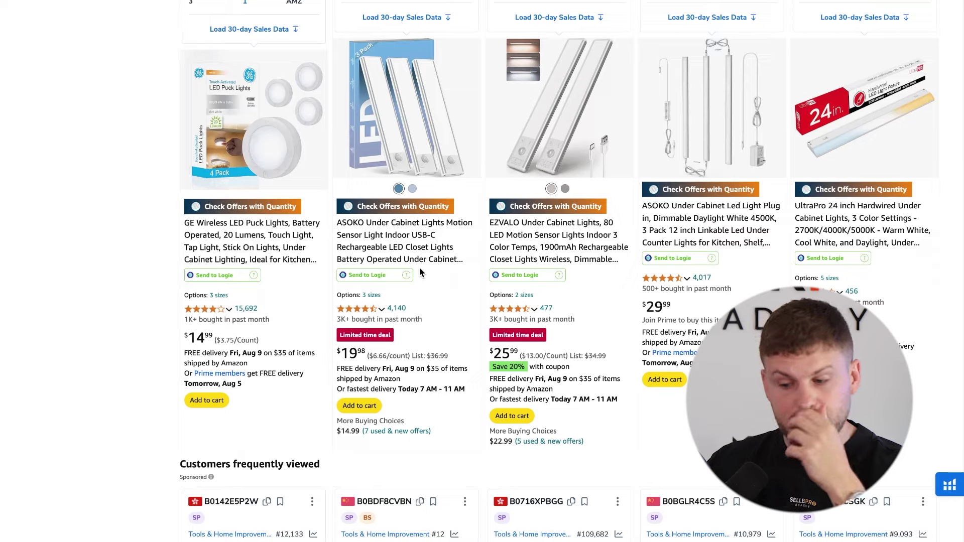
# Step: Open the MCGOR best seller's listing and go to the storefront of its seller, GJK-US
pyautogui.click(369, 133)
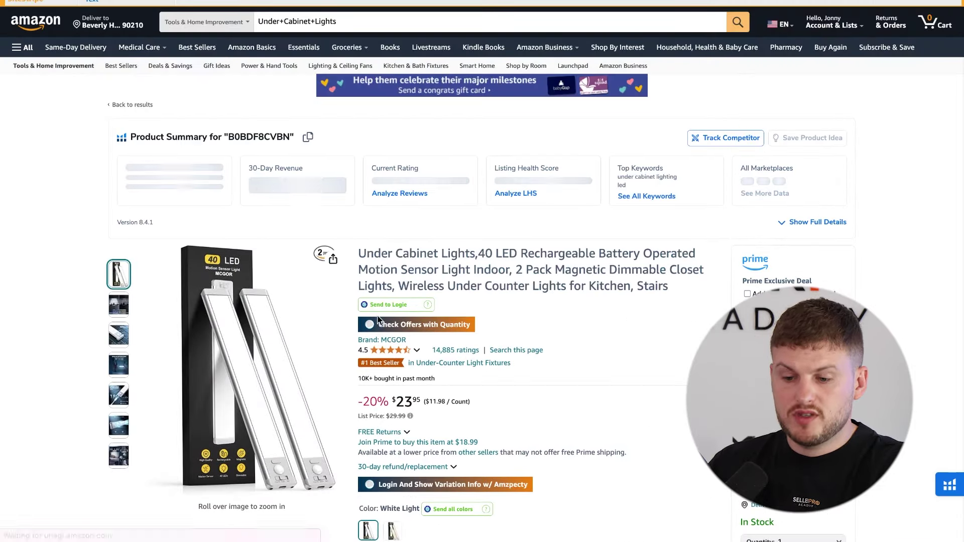
pyautogui.scroll(-3, 395, 342)
pyautogui.scroll(-3, 395, 341)
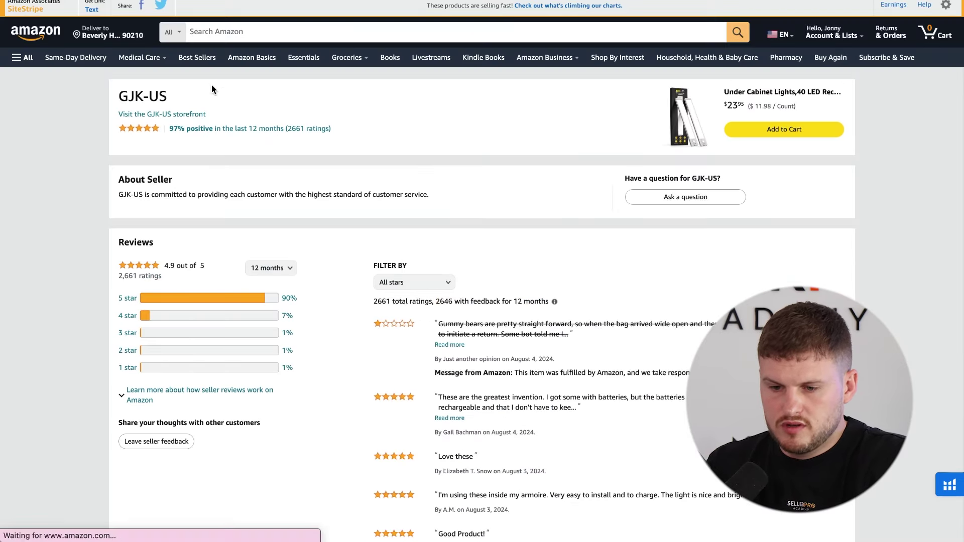
pyautogui.click(168, 115)
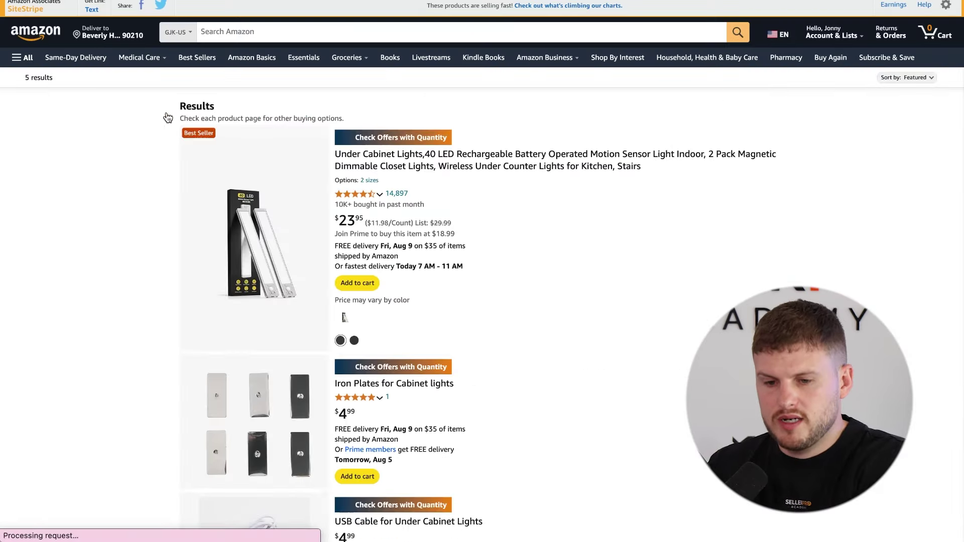
# Step: Examine the range of products, prices and sales ranks in the GJK-US storefront
pyautogui.scroll(-5, 561, 319)
pyautogui.scroll(-3, 562, 324)
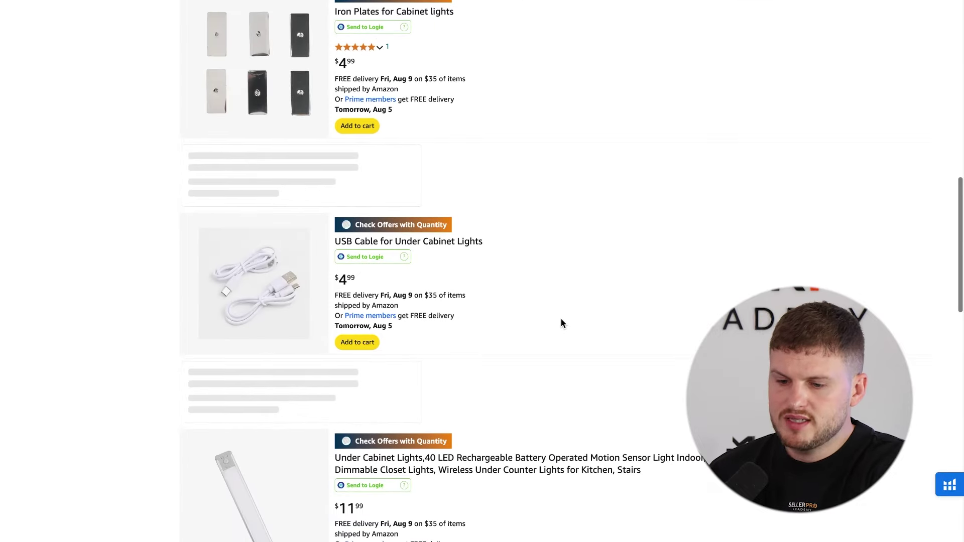
pyautogui.scroll(-10, 419, 314)
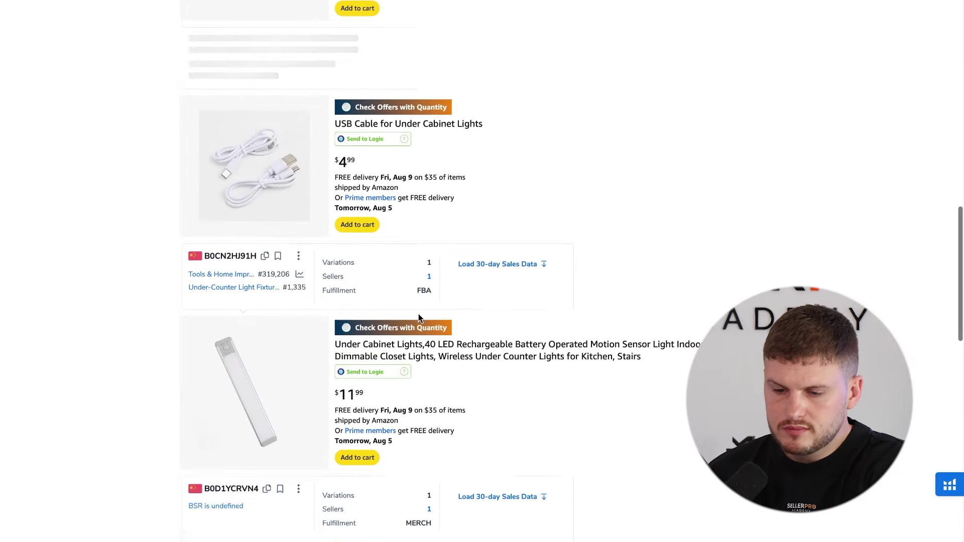
pyautogui.scroll(3, 419, 318)
pyautogui.scroll(-2, 419, 318)
pyautogui.scroll(2, 419, 318)
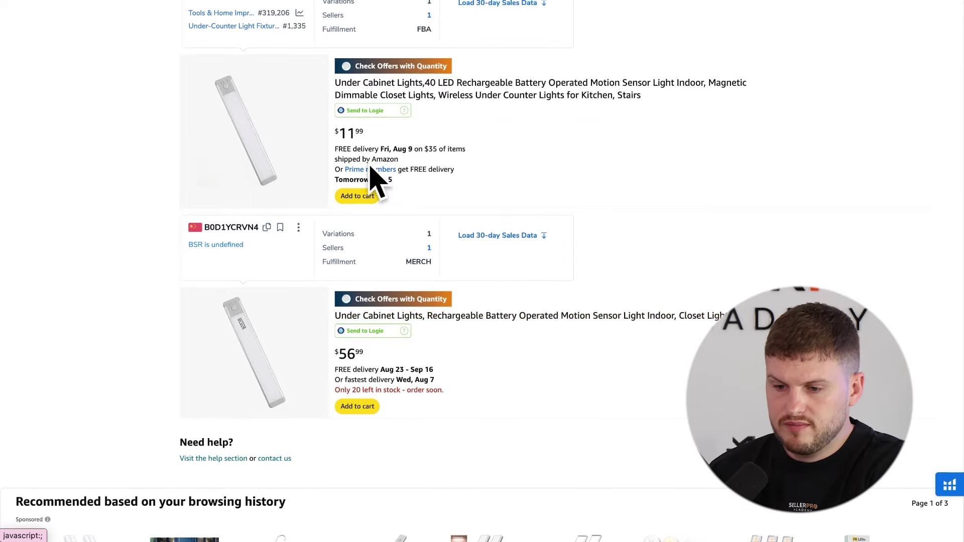
pyautogui.scroll(6, 398, 172)
pyautogui.scroll(1, 401, 243)
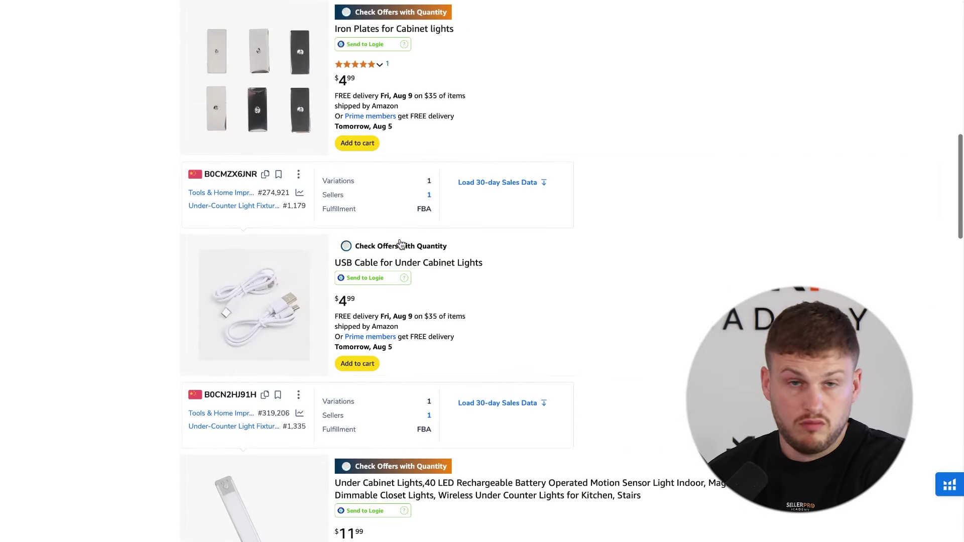
pyautogui.scroll(2, 402, 247)
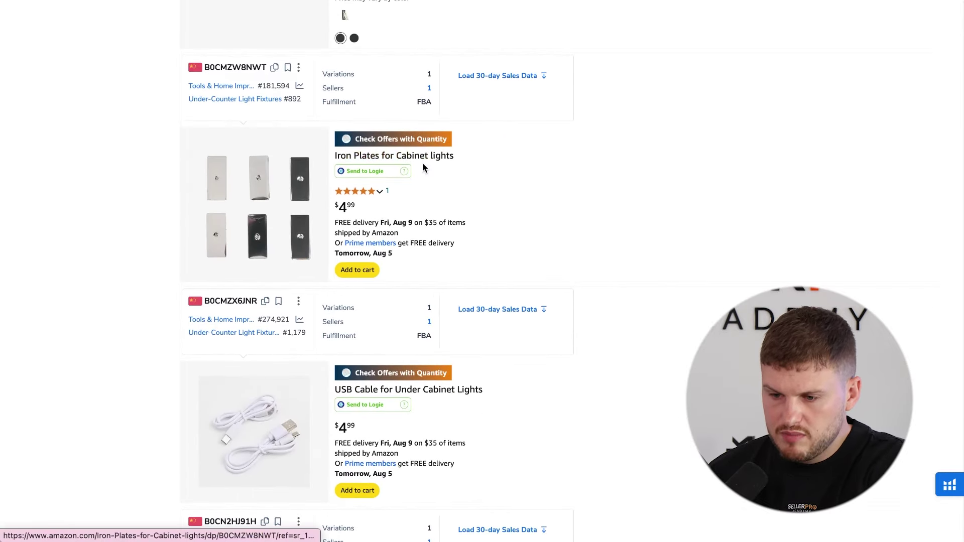
pyautogui.scroll(4, 415, 183)
pyautogui.scroll(2, 416, 188)
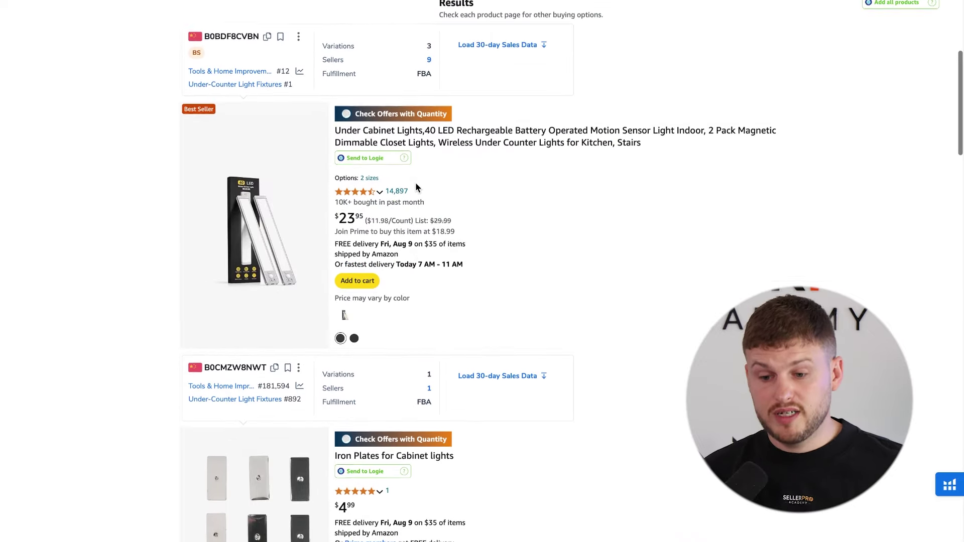
pyautogui.scroll(5, 416, 187)
pyautogui.scroll(-1, 415, 187)
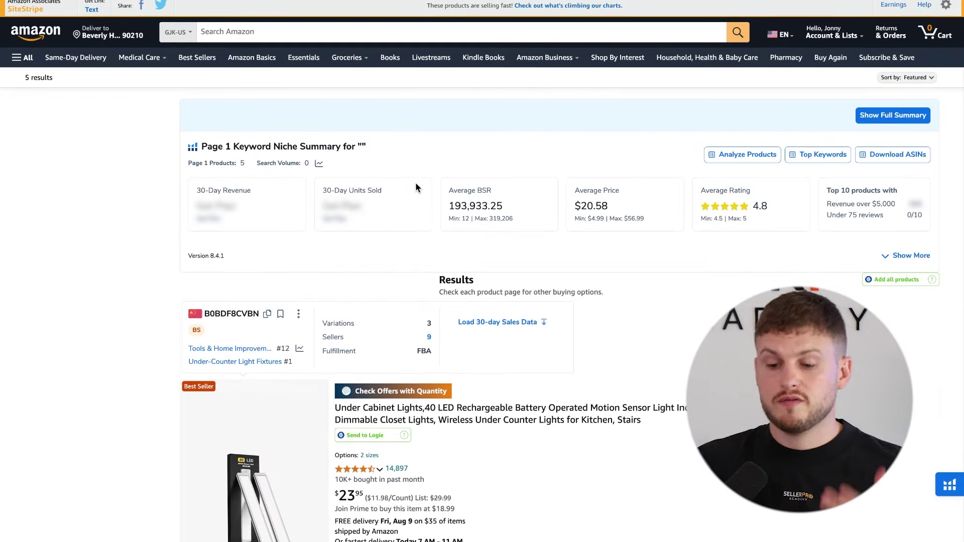
pyautogui.scroll(-4, 416, 183)
pyautogui.scroll(4, 416, 183)
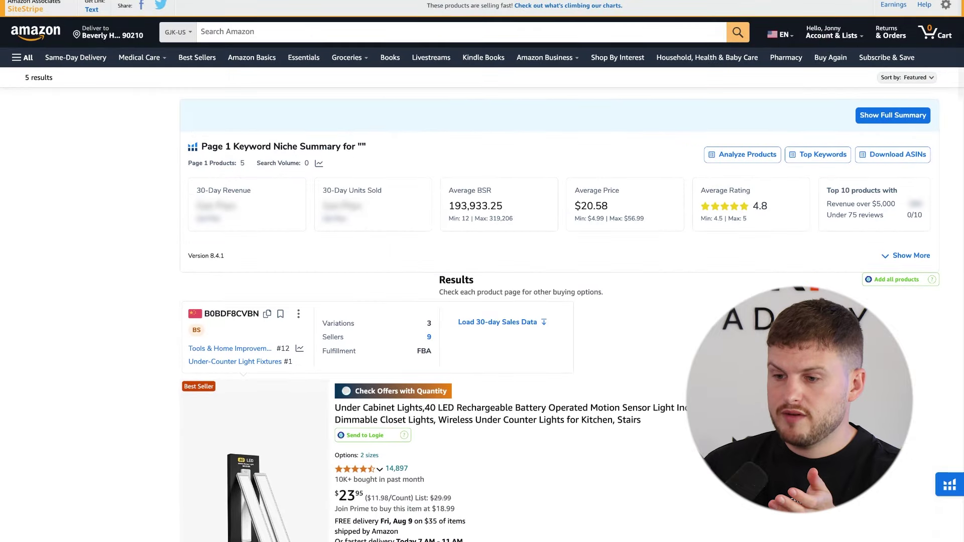
# Step: Run Xray on the GJK-US storefront, check the best seller's monthly revenue, and close the results
pyautogui.click(499, 1)
pyautogui.click(441, 104)
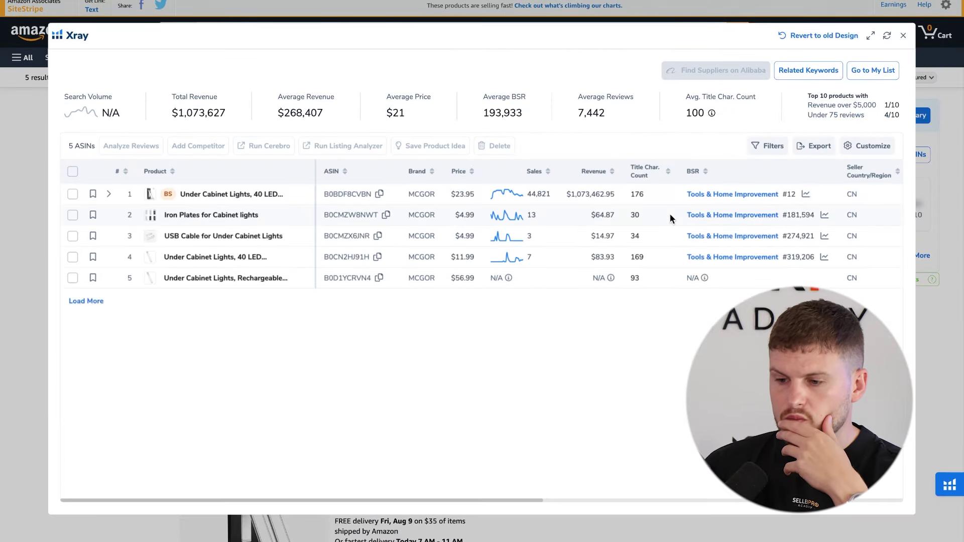
pyautogui.moveTo(570, 206); pyautogui.dragTo(665, 195)
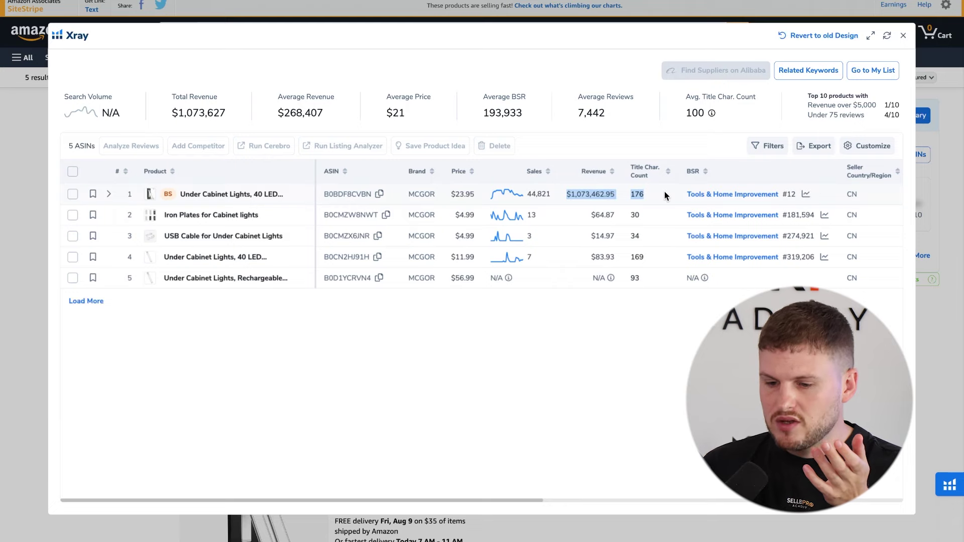
pyautogui.click(903, 35)
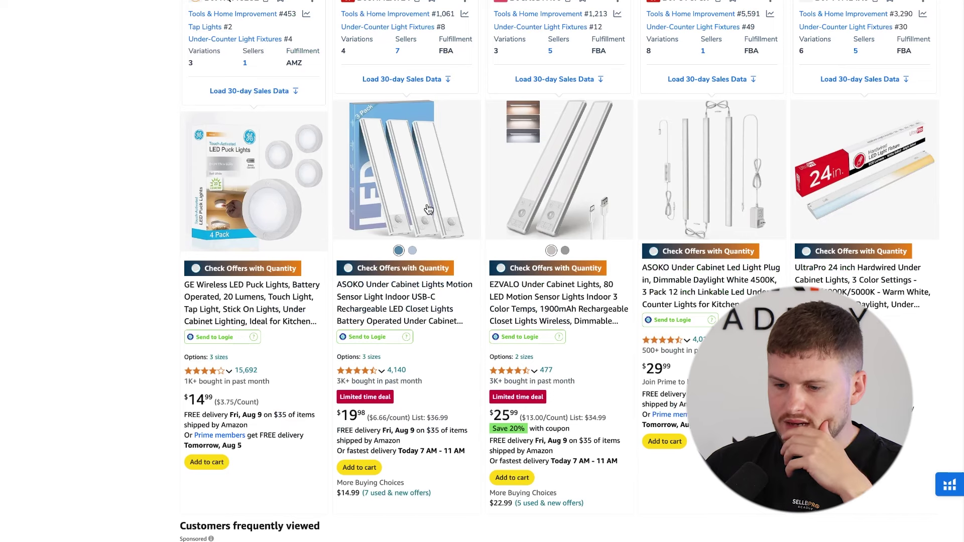
# Step: Open the ASOKO 3-pack under cabinet lights listing and go to its seller's storefront, Yeezen Lighting
pyautogui.click(394, 292)
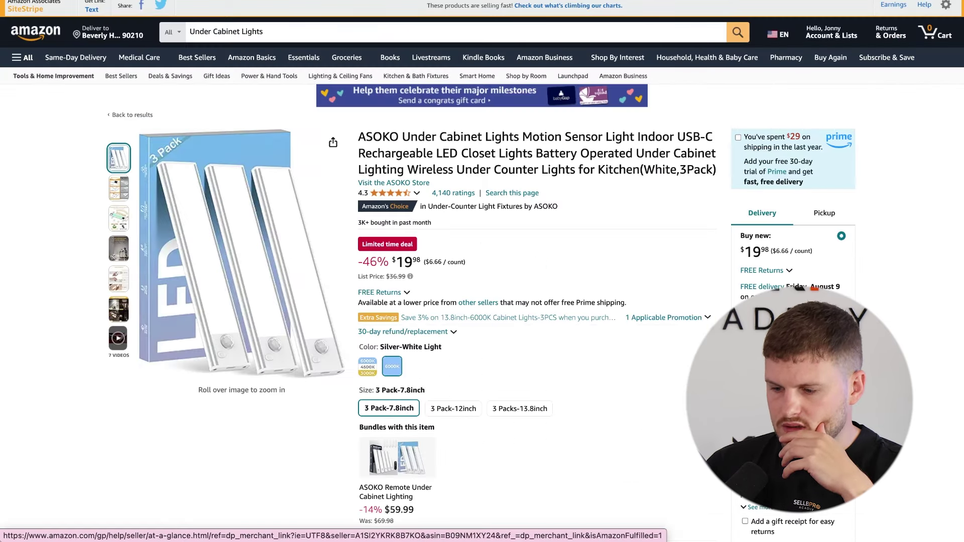
pyautogui.click(784, 417)
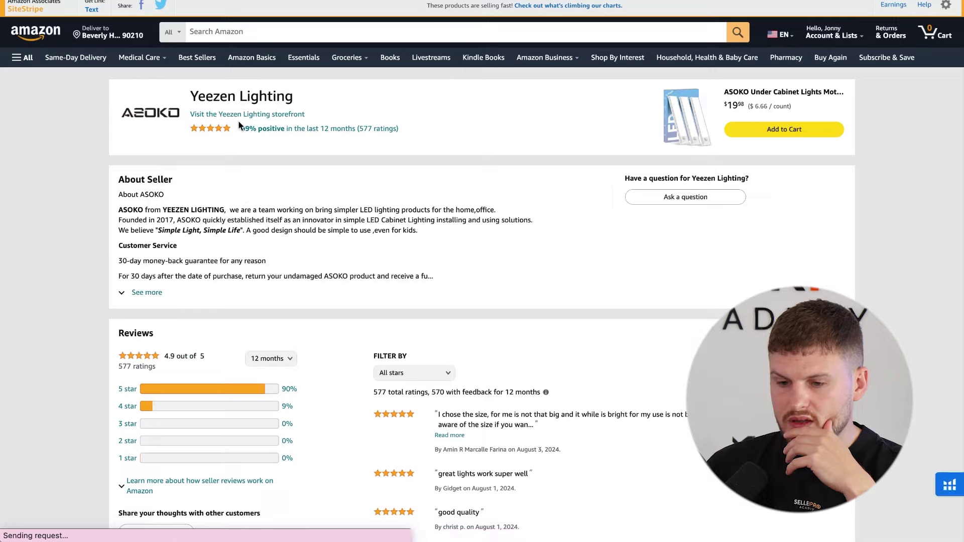
pyautogui.click(240, 115)
# Step: Examine which kinds of lighting products the Yeezen Lighting storefront sells, from under cabinet lights and bulbs to solar lights
pyautogui.scroll(-5, 287, 256)
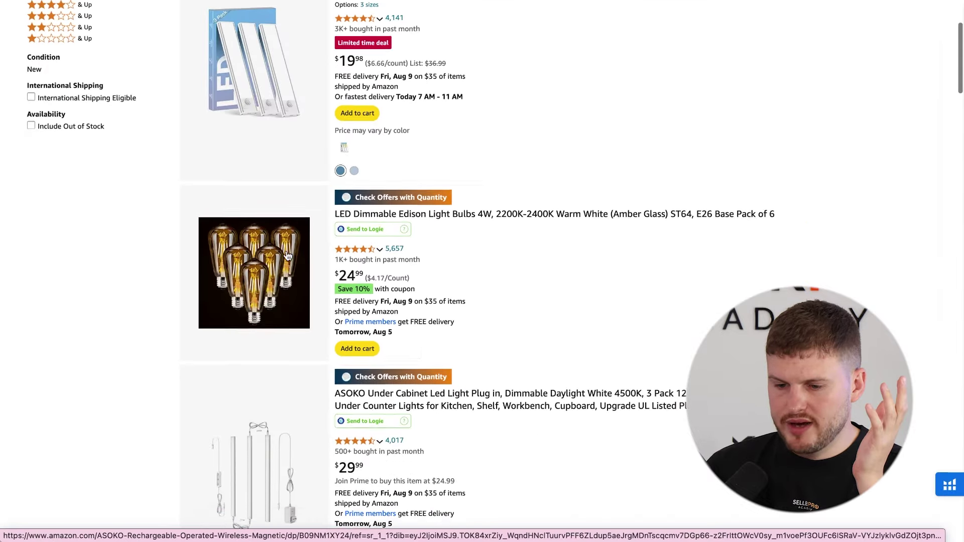
pyautogui.scroll(-5, 287, 253)
pyautogui.scroll(-10, 276, 168)
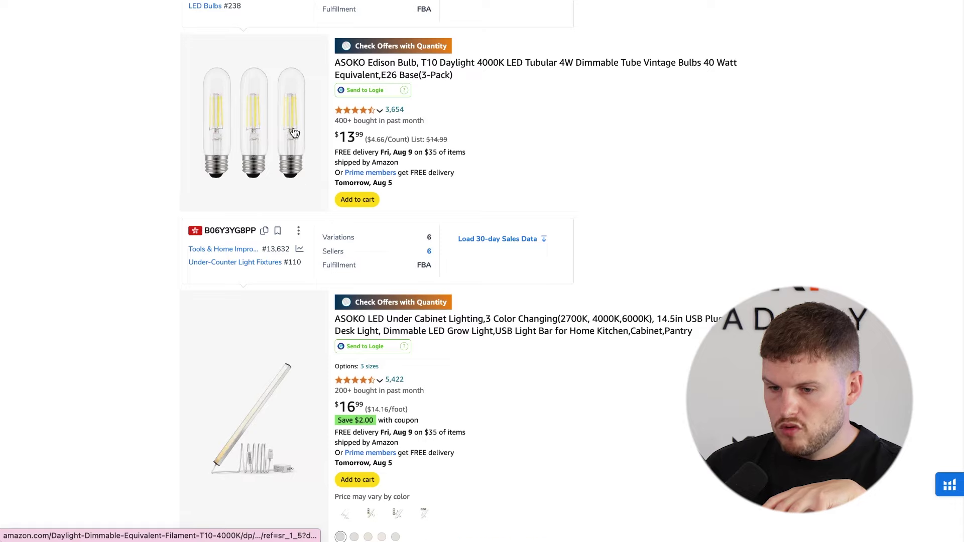
pyautogui.scroll(-6, 331, 140)
pyautogui.scroll(1, 330, 140)
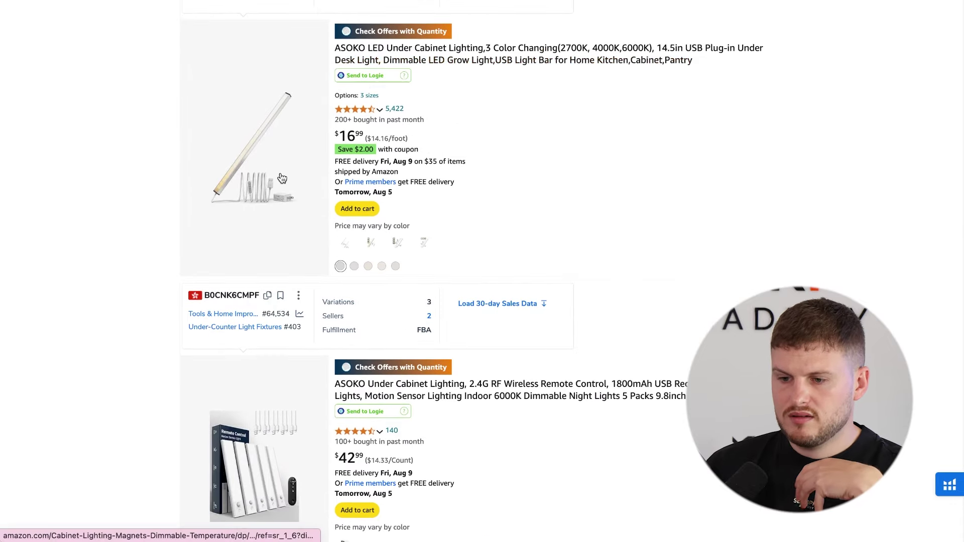
pyautogui.scroll(-15, 281, 179)
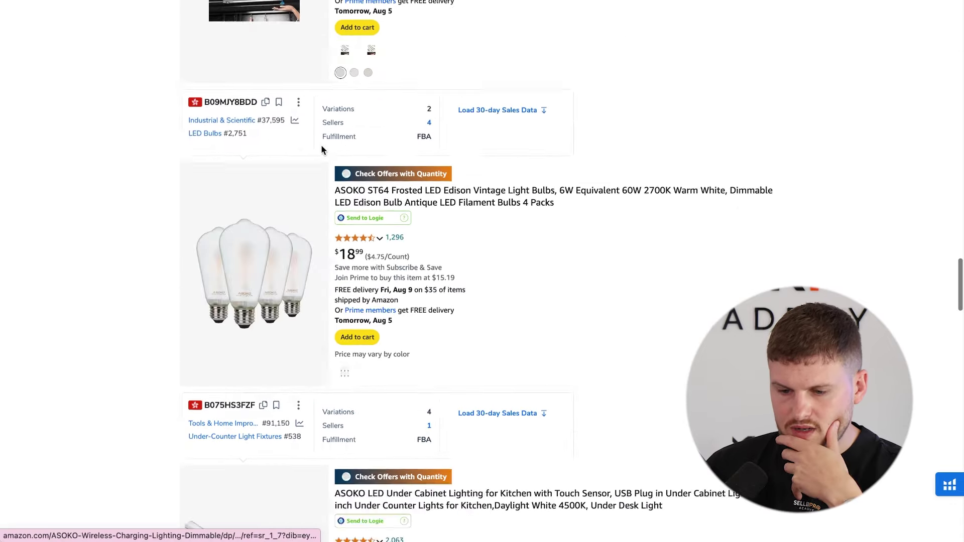
pyautogui.scroll(-20, 321, 145)
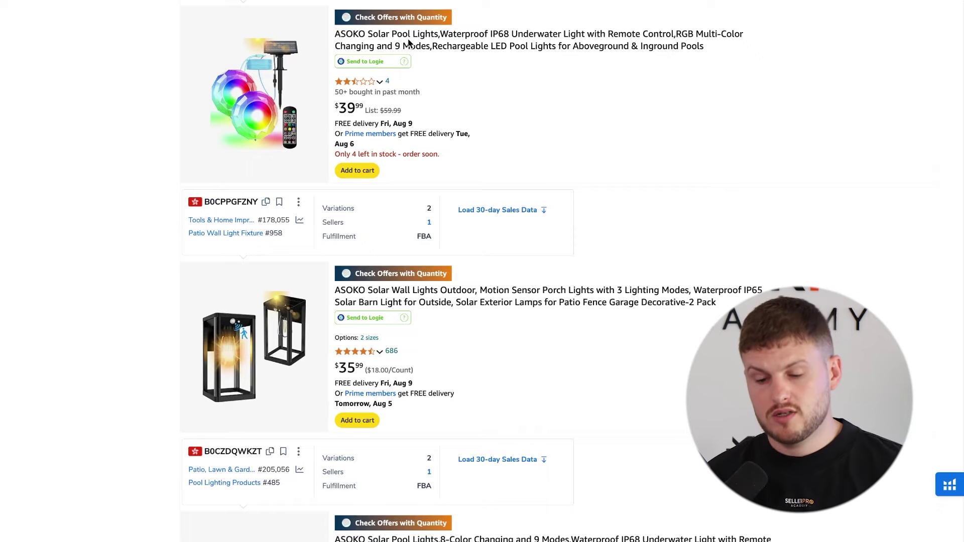
pyautogui.scroll(-10, 407, 40)
pyautogui.scroll(-2, 409, 44)
pyautogui.scroll(5, 408, 44)
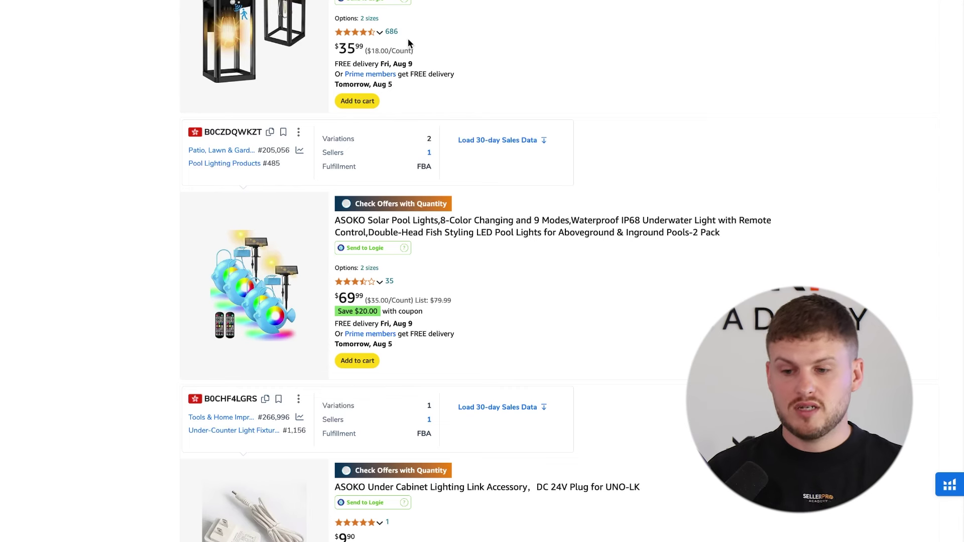
pyautogui.scroll(6, 408, 38)
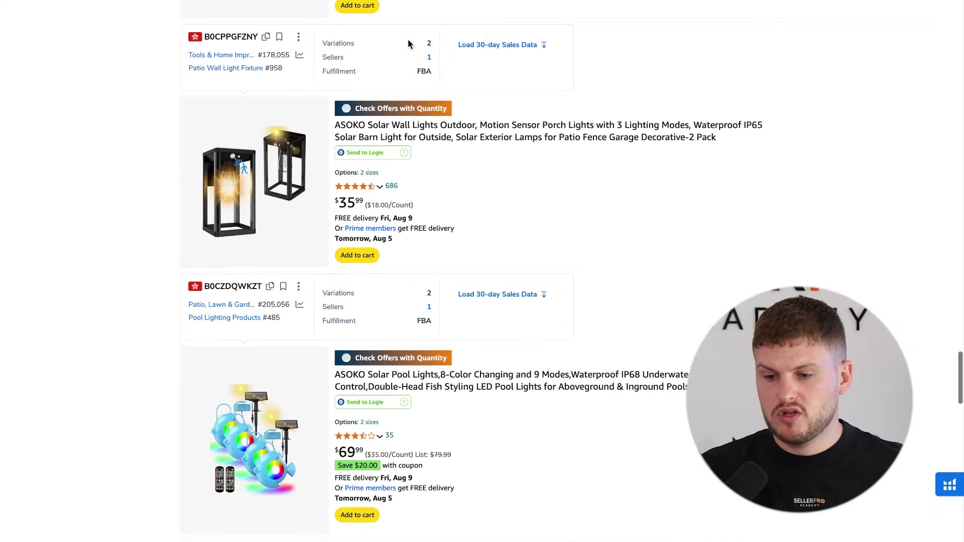
# Step: Compare the customer ratings of the ASOKO solar pool lights and solar wall lights
pyautogui.moveTo(380, 149)
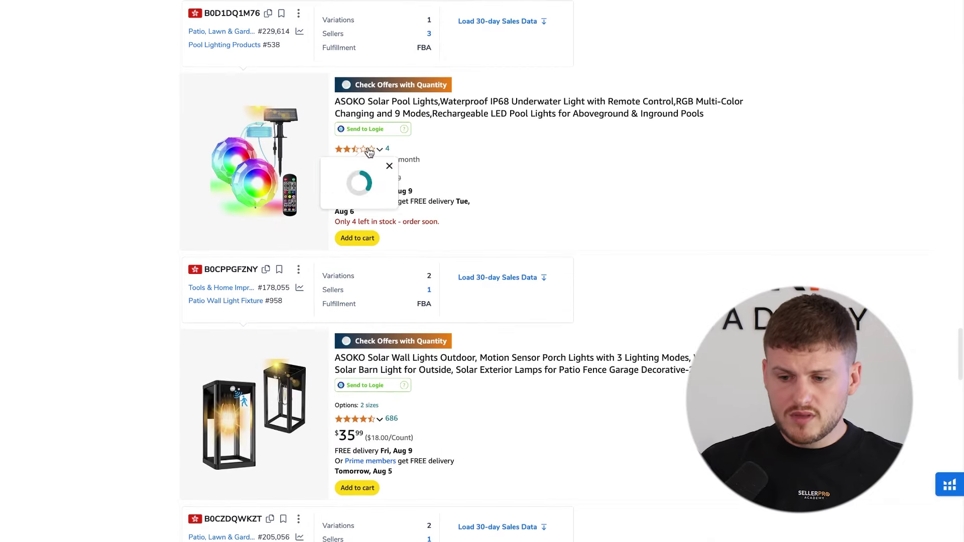
pyautogui.scroll(-5, 403, 152)
pyautogui.scroll(-1, 407, 331)
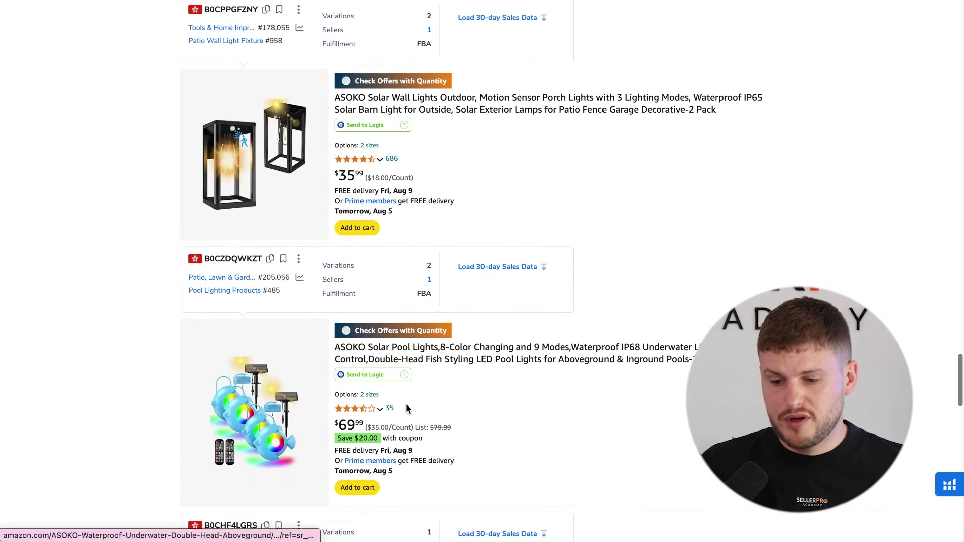
pyautogui.moveTo(381, 408)
pyautogui.scroll(2, 383, 392)
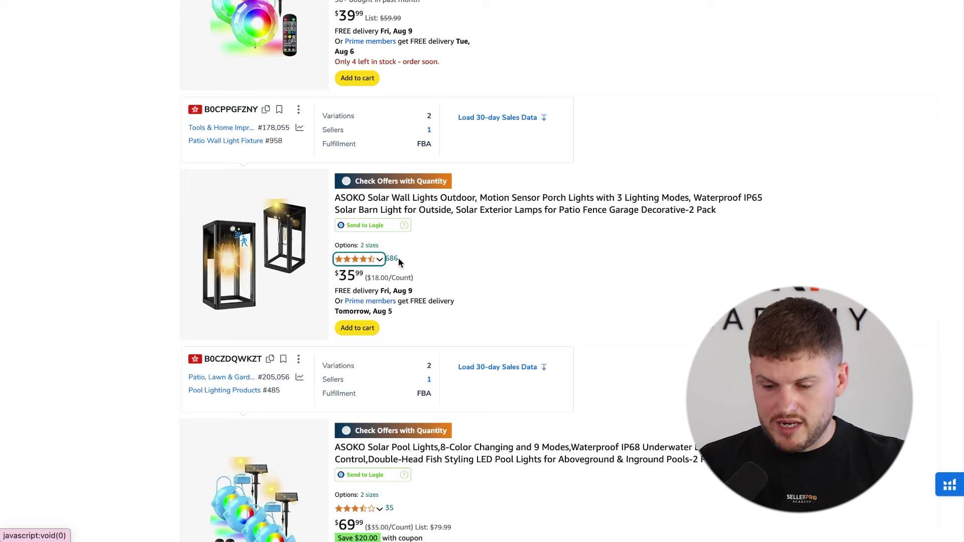
# Step: Open the ASOKO Solar Wall Lights listing and check its monthly revenue with Xray
pyautogui.click(388, 210)
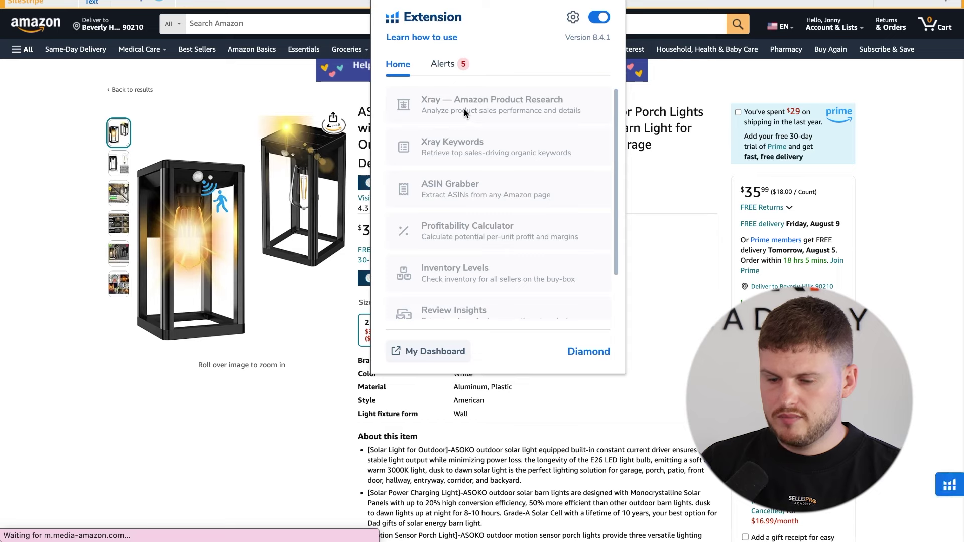
pyautogui.click(461, 107)
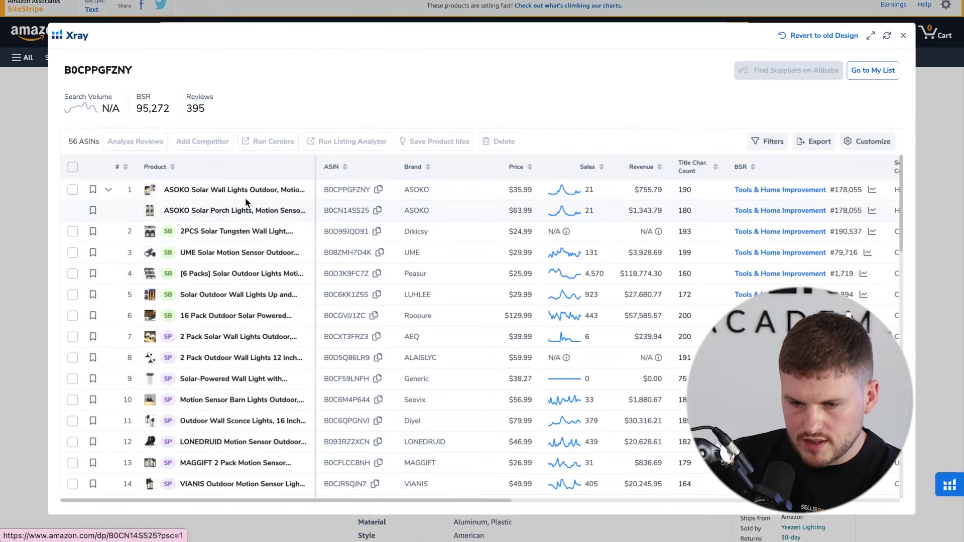
pyautogui.moveTo(635, 189); pyautogui.dragTo(664, 191)
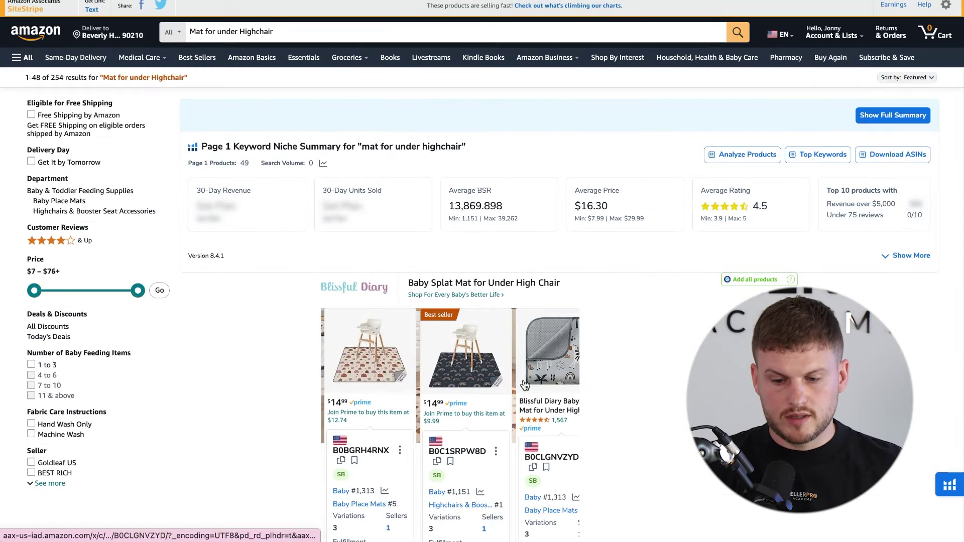
# Step: Look over the highchair mat search results on Amazon, and compare each option's vote share in the ProductPinion poll
pyautogui.scroll(-10, 525, 385)
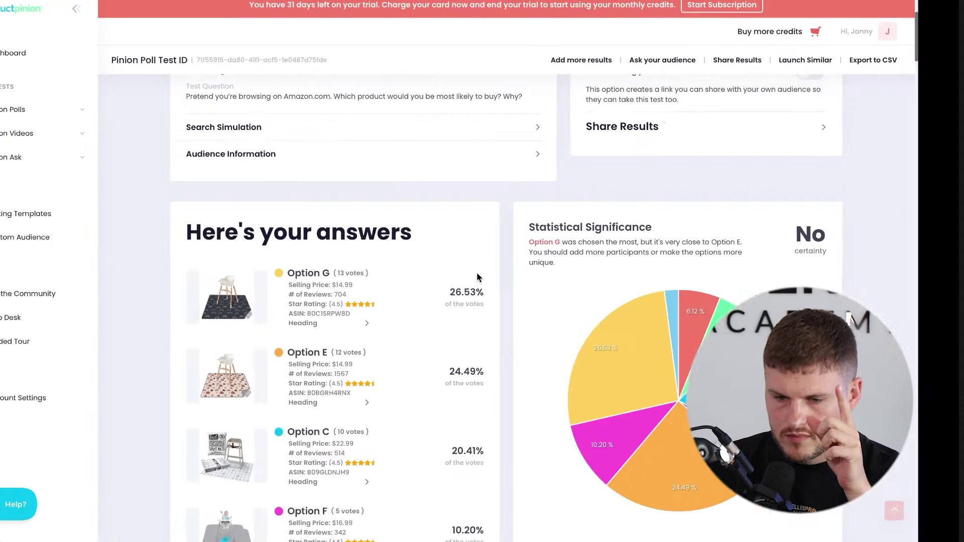
pyautogui.scroll(-1, 404, 181)
pyautogui.scroll(5, 402, 179)
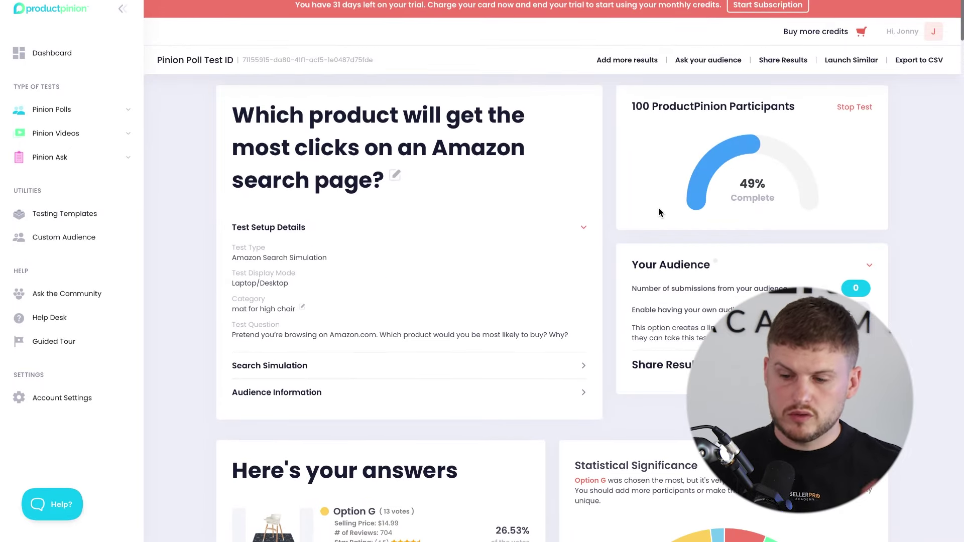
pyautogui.scroll(-5, 658, 207)
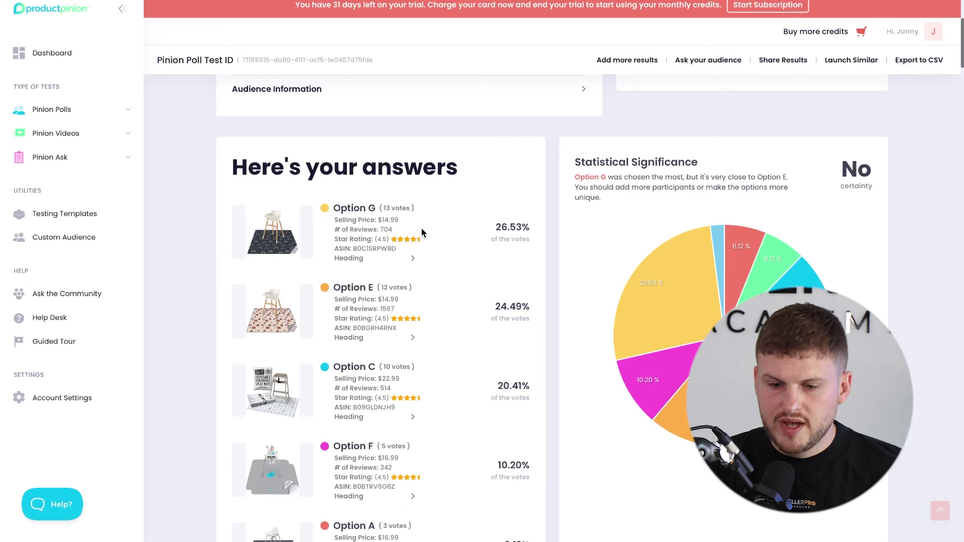
pyautogui.scroll(-1, 422, 232)
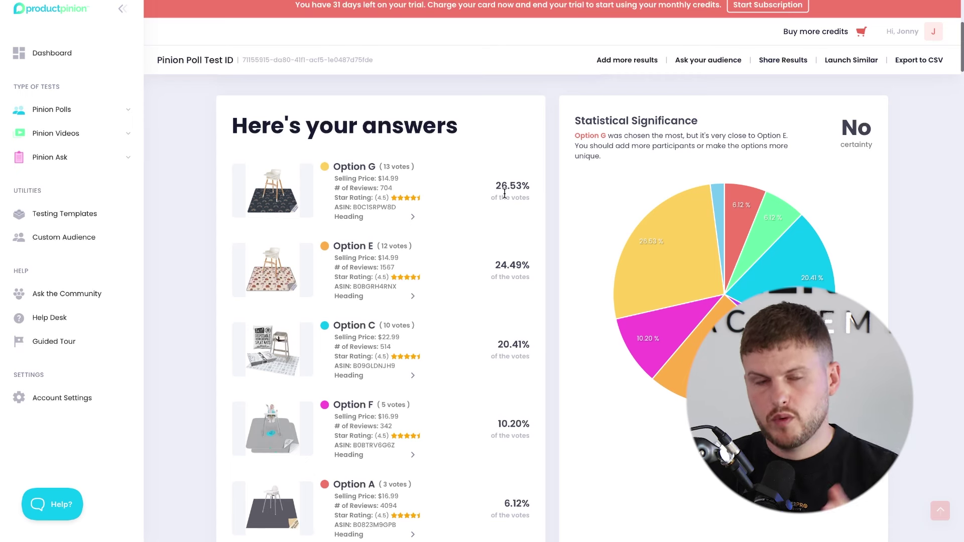
pyautogui.scroll(-1, 320, 276)
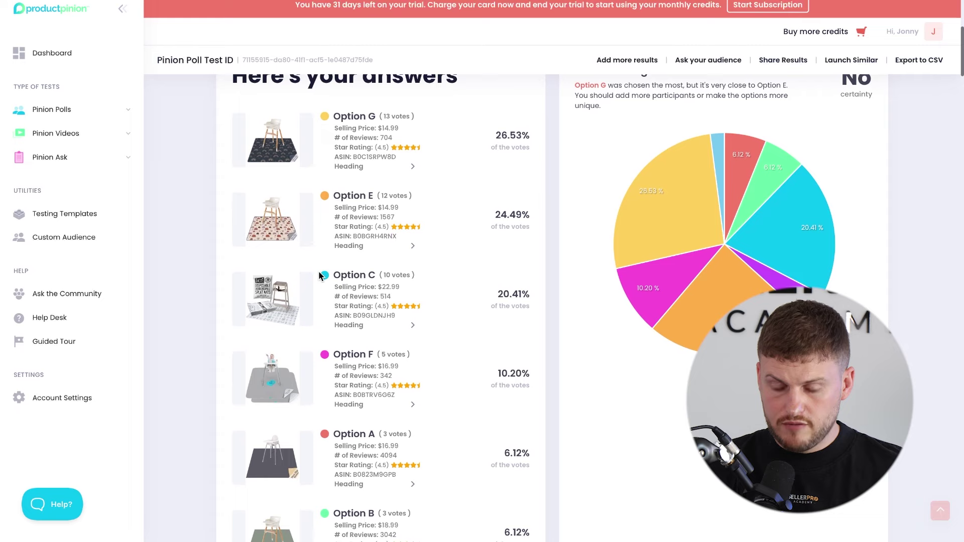
# Step: Read the poll participants' explanations for which highchair mat they would buy
pyautogui.scroll(-15, 305, 224)
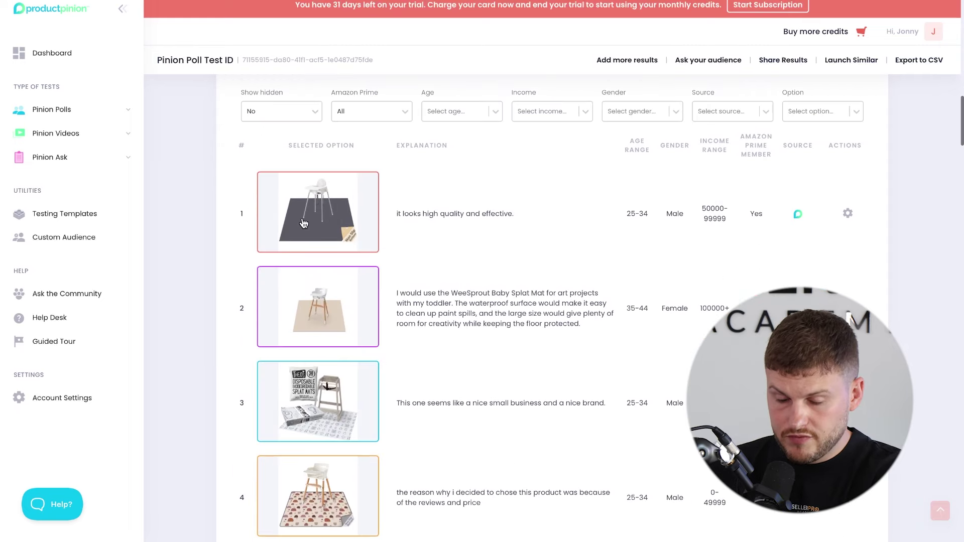
pyautogui.scroll(-4, 406, 244)
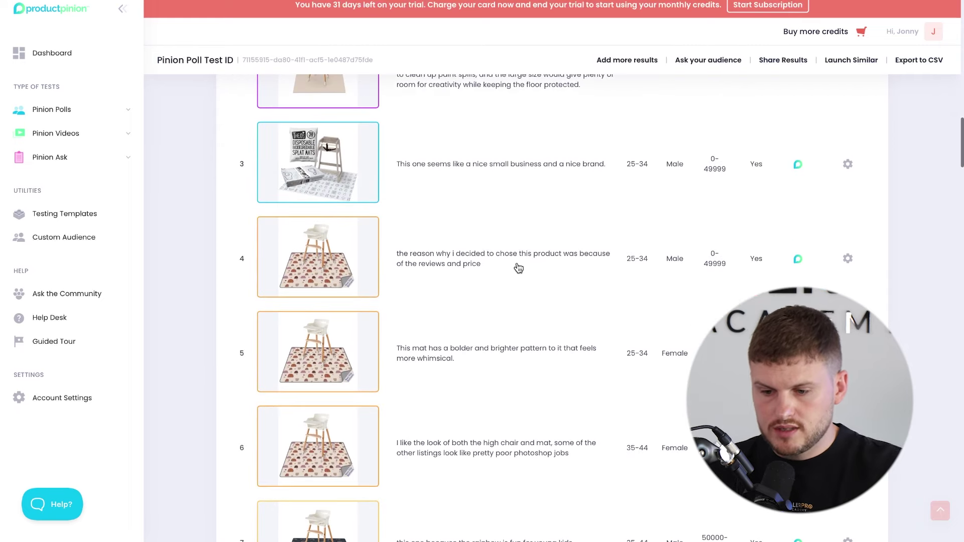
pyautogui.scroll(-1, 459, 267)
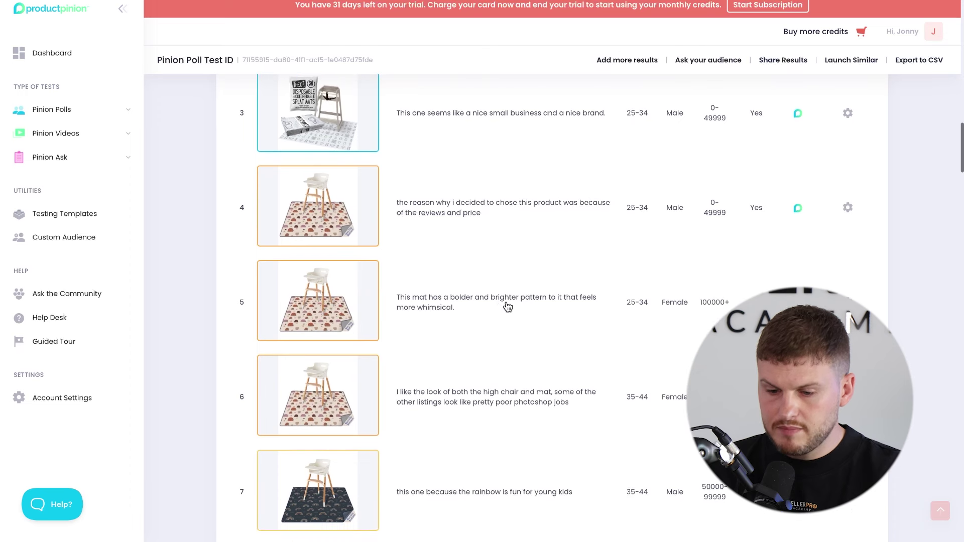
pyautogui.scroll(-2, 509, 307)
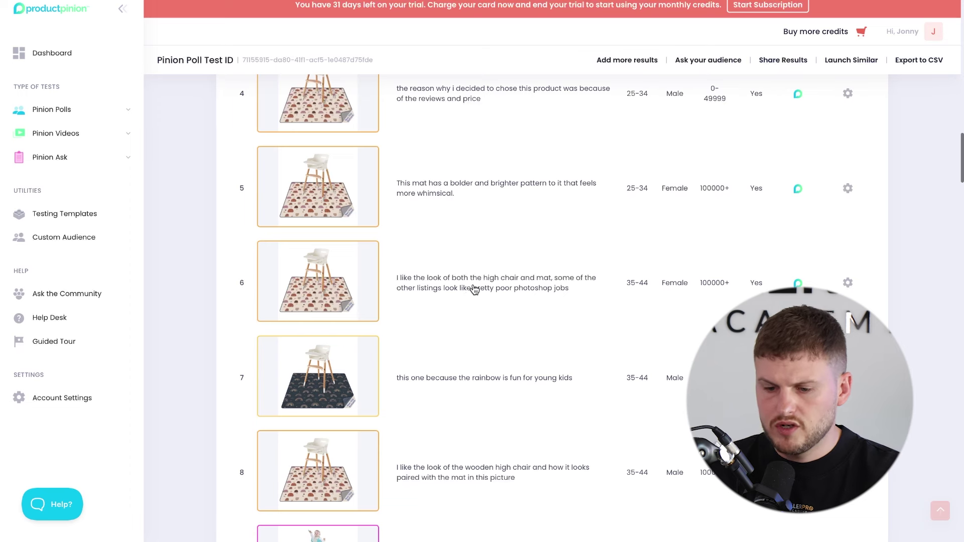
pyautogui.scroll(-3, 506, 294)
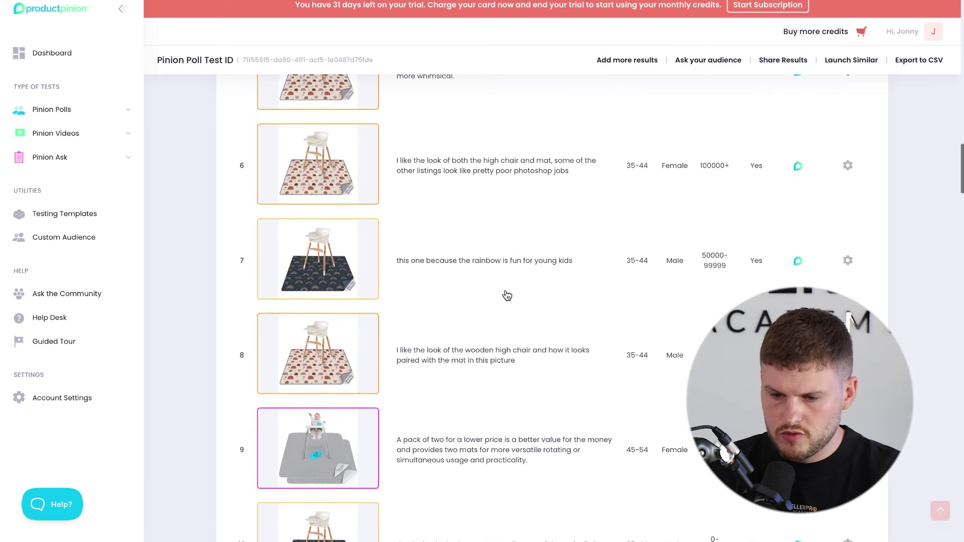
pyautogui.scroll(-1, 463, 265)
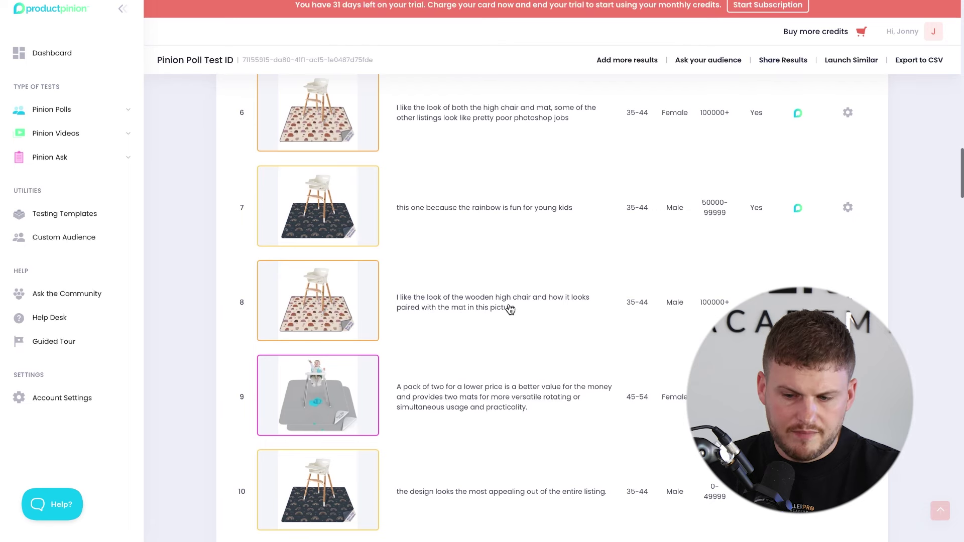
pyautogui.scroll(-1, 471, 317)
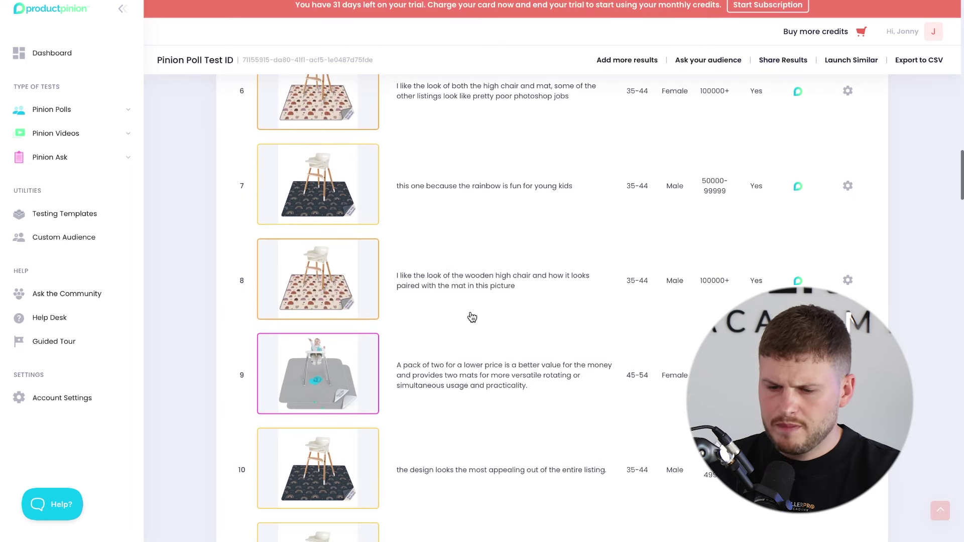
pyautogui.scroll(-4, 471, 317)
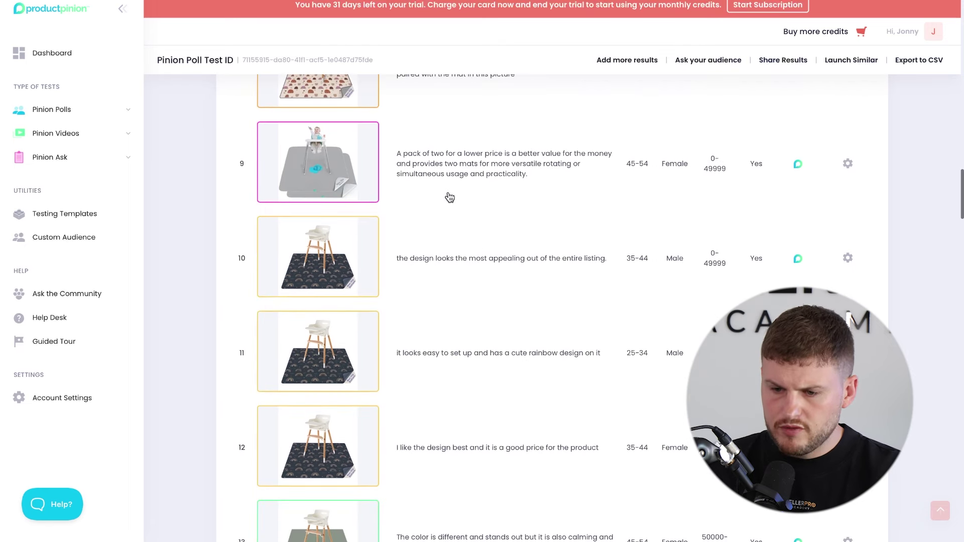
pyautogui.scroll(-1, 517, 267)
pyautogui.scroll(-1, 516, 266)
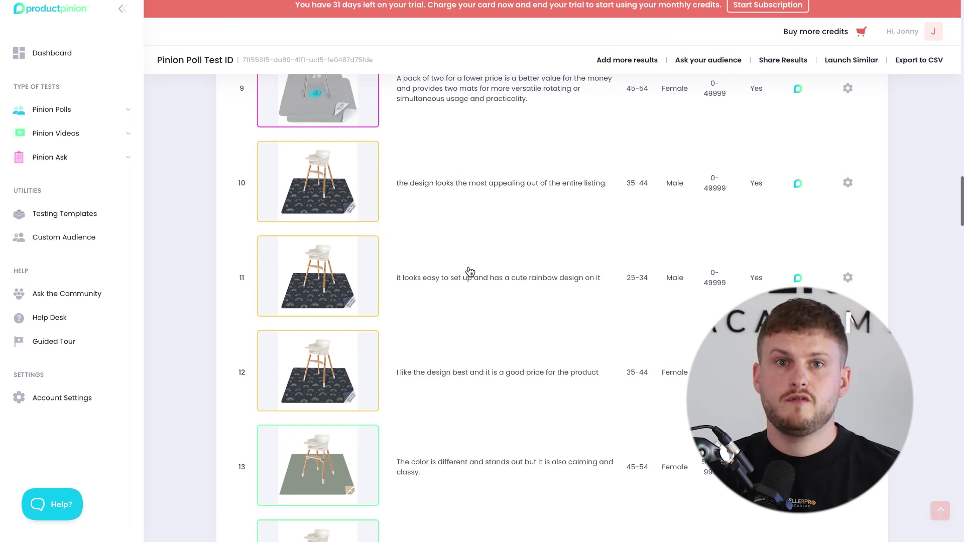
pyautogui.scroll(-1, 471, 273)
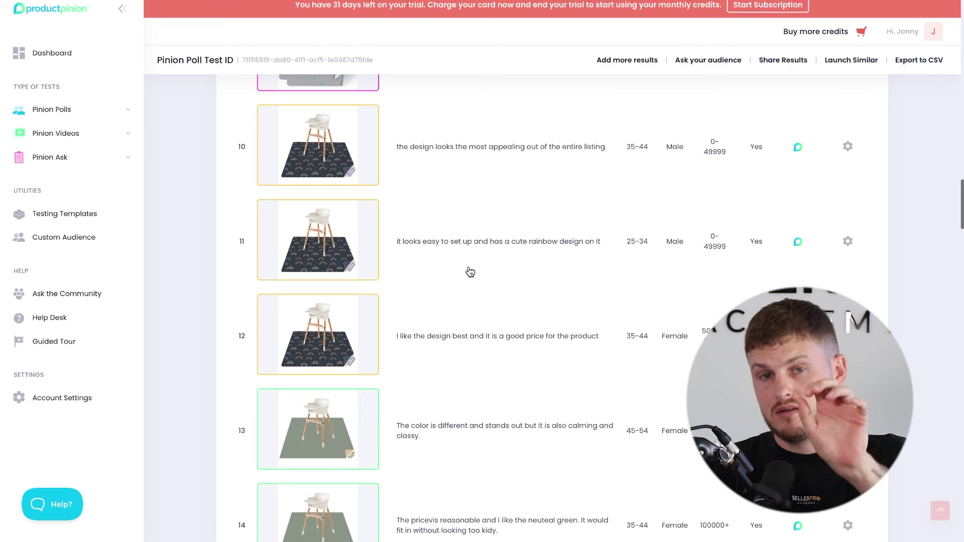
pyautogui.scroll(-2, 470, 272)
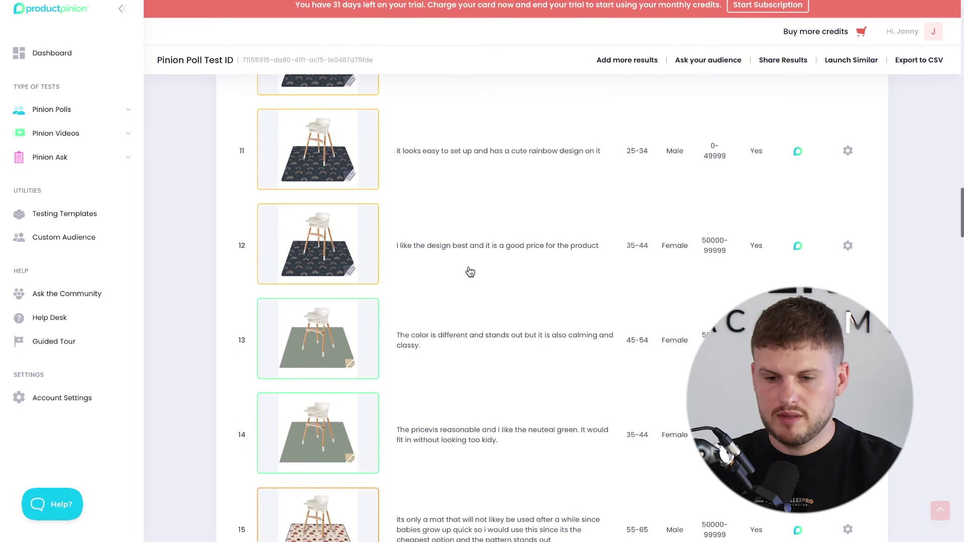
# Step: Open the previous Pinion Videos test for highchair mats and read the first shopper's key takeaways and lessons
pyautogui.click(92, 133)
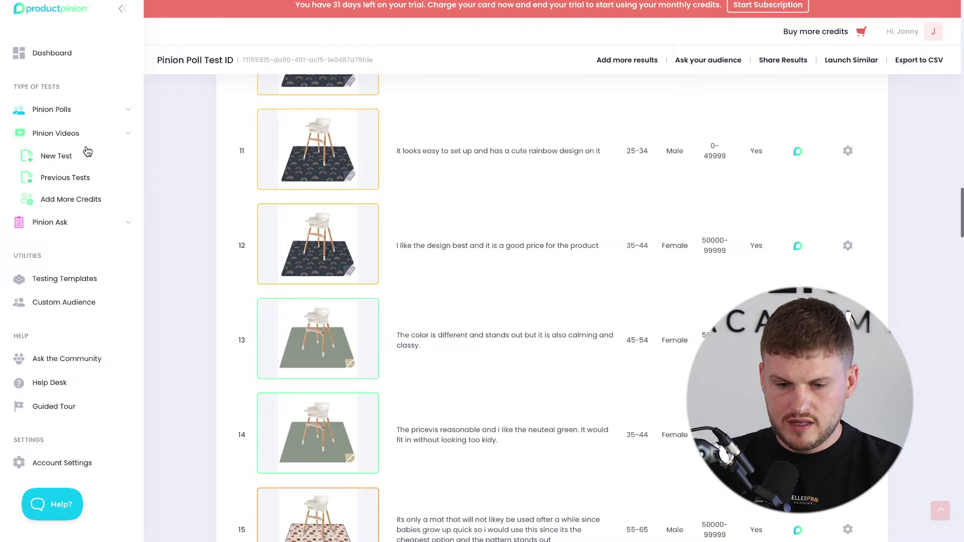
pyautogui.click(79, 176)
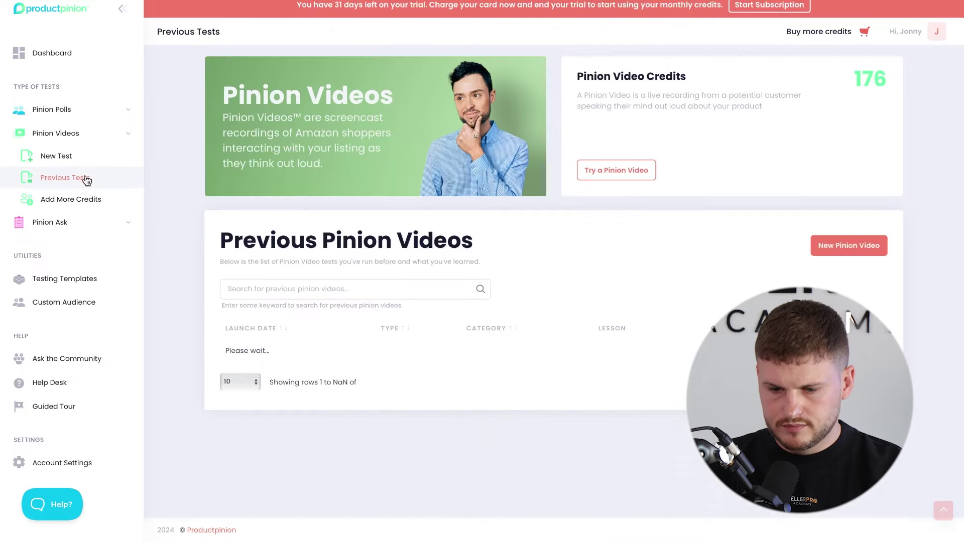
pyautogui.click(402, 364)
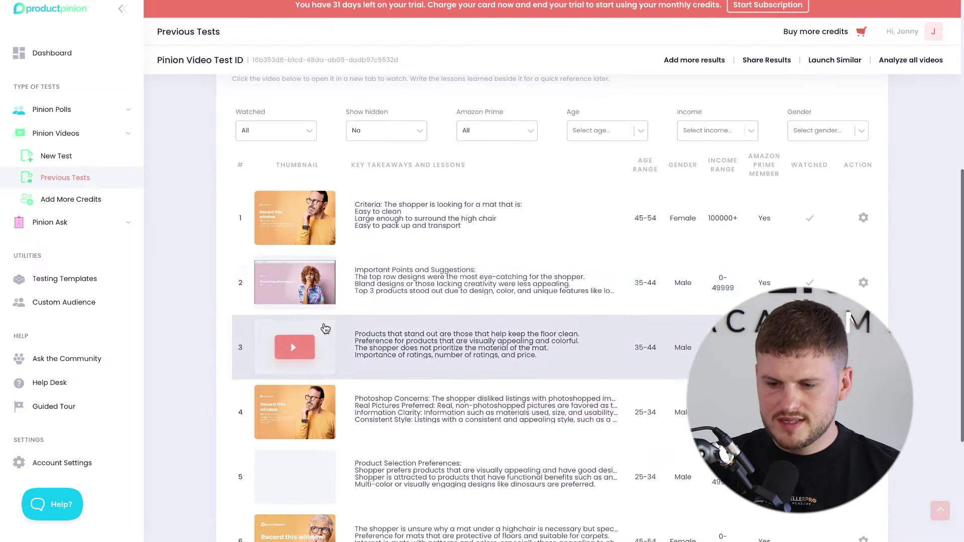
pyautogui.scroll(-4, 322, 331)
pyautogui.scroll(3, 326, 328)
pyautogui.scroll(1, 326, 329)
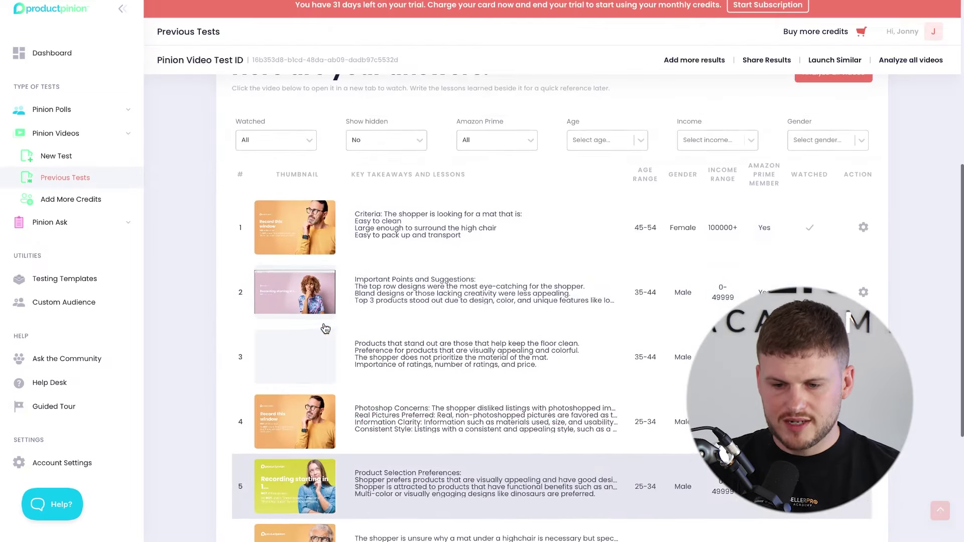
pyautogui.moveTo(384, 226)
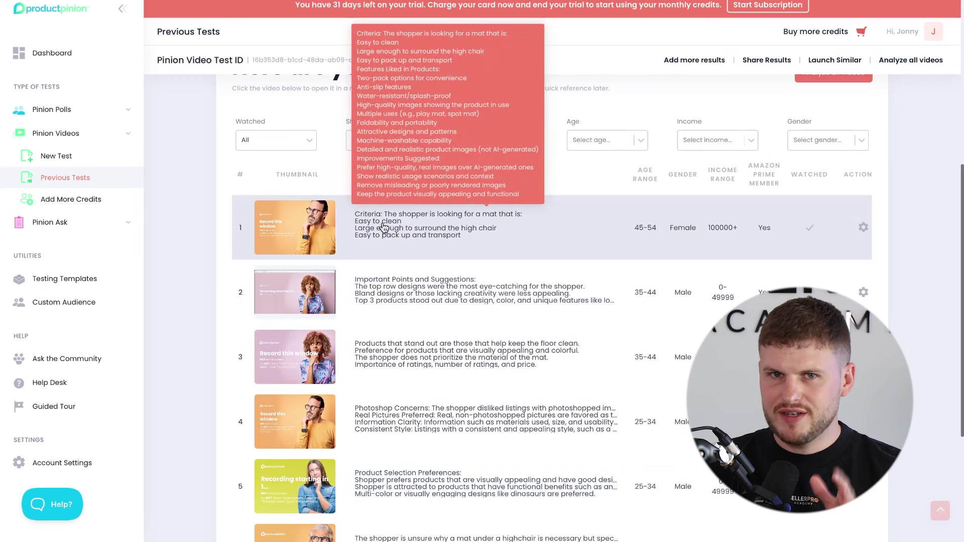
# Step: Open Pinion Video #1 and skip ahead past the shopper's introduction
pyautogui.click(383, 226)
pyautogui.scroll(-1, 555, 259)
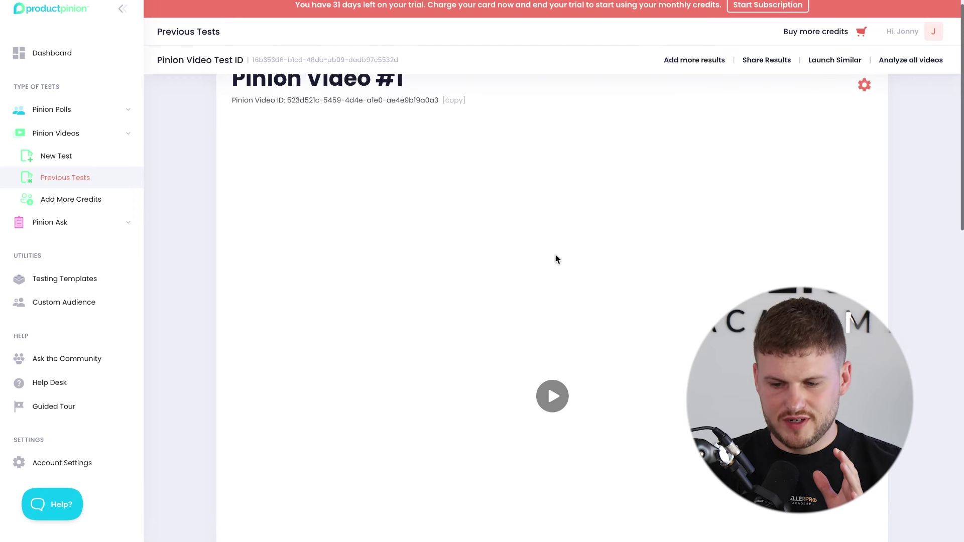
pyautogui.scroll(-2, 552, 376)
pyautogui.scroll(-3, 544, 322)
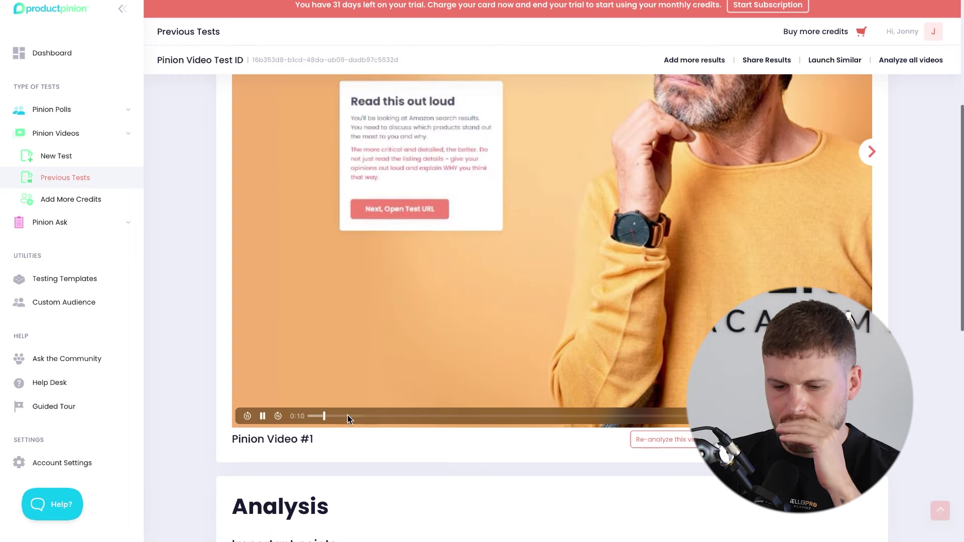
pyautogui.click(348, 416)
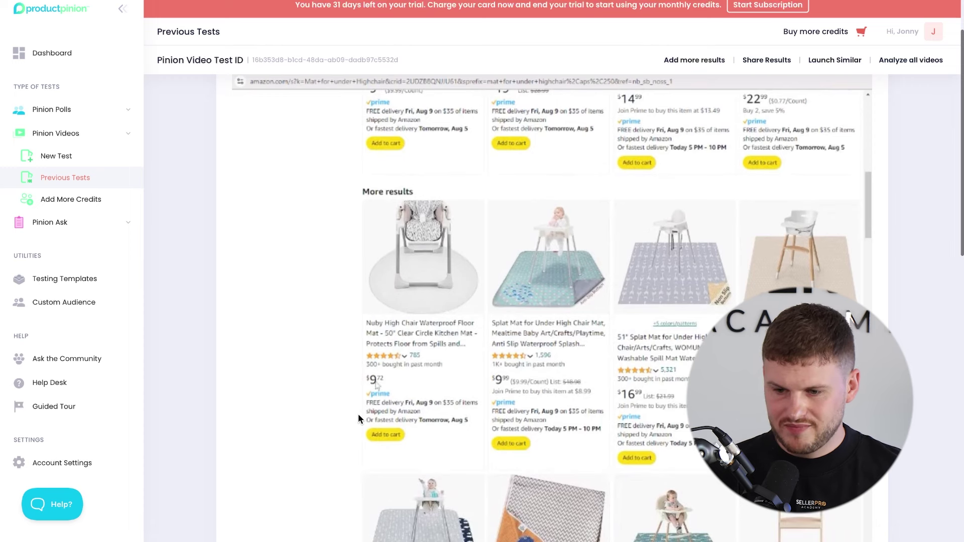
# Step: Watch the shopper browse the highchair mat results, pause the video, and examine its analysis section
pyautogui.scroll(-1, 358, 403)
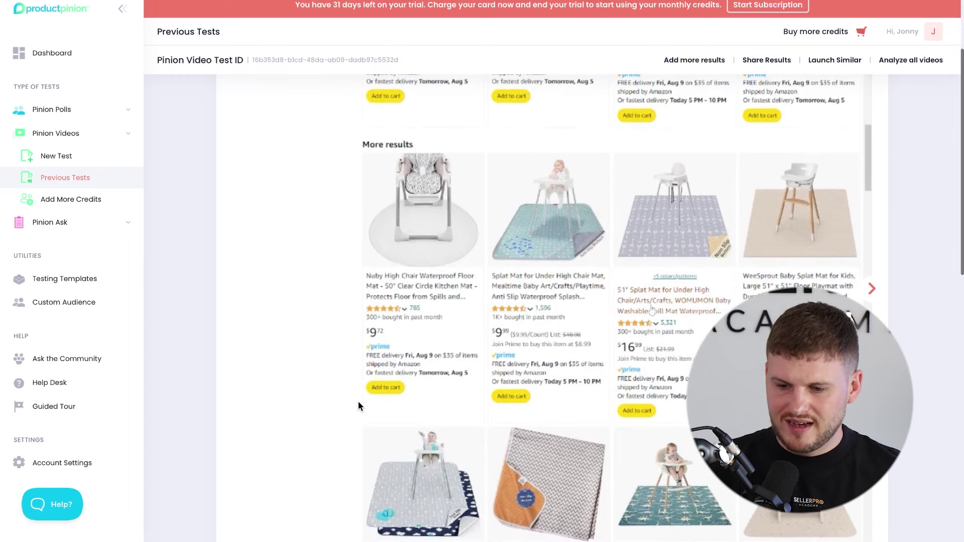
pyautogui.scroll(-4, 354, 417)
pyautogui.click(263, 312)
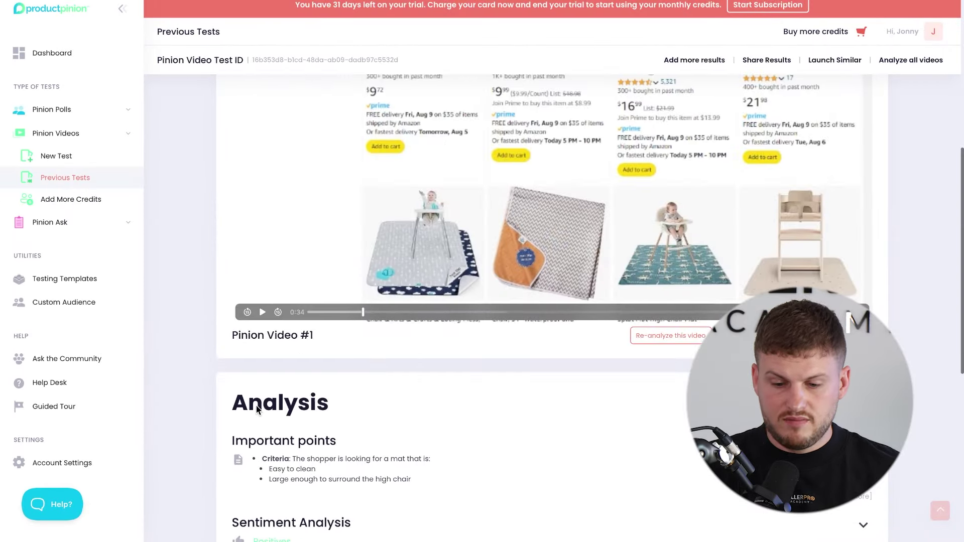
pyautogui.scroll(-4, 150, 251)
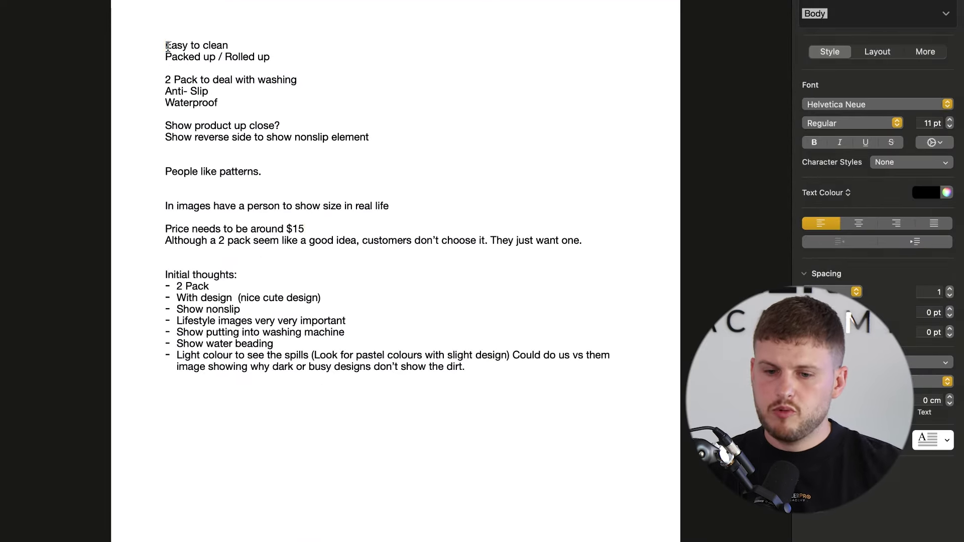
# Step: In the product notes document, highlight the "Easy to clean" line and compare the two remarks about offering a 2 pack
pyautogui.moveTo(166, 46); pyautogui.dragTo(298, 44)
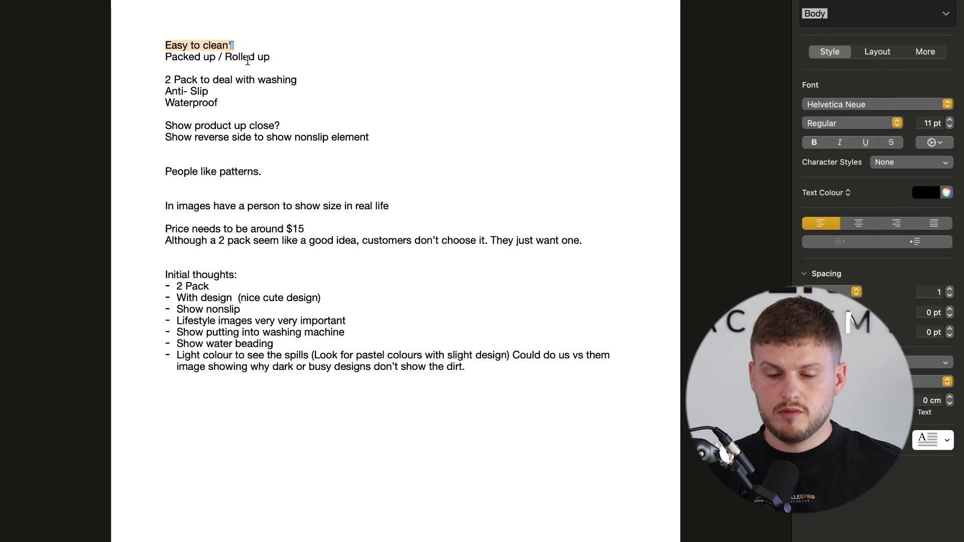
pyautogui.moveTo(166, 80); pyautogui.dragTo(301, 80)
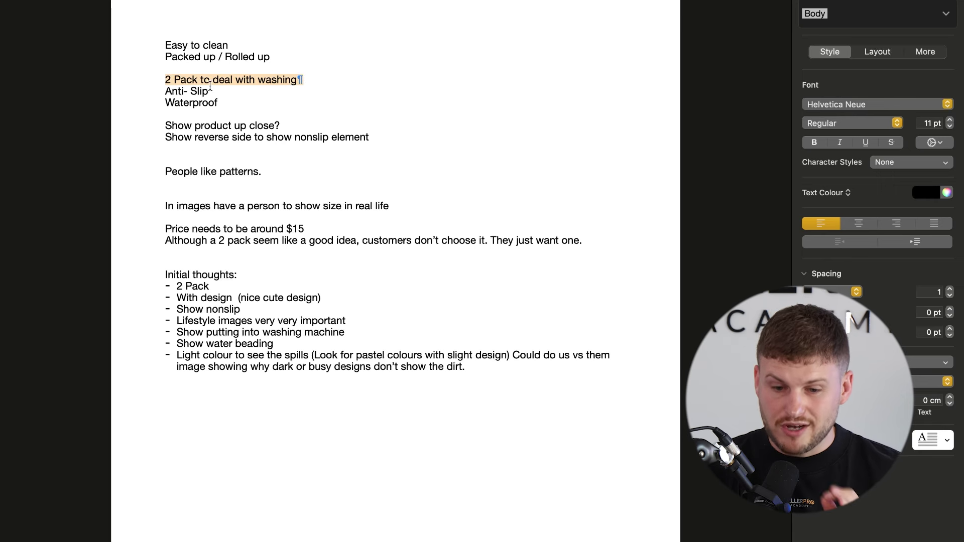
pyautogui.moveTo(165, 79); pyautogui.dragTo(350, 82)
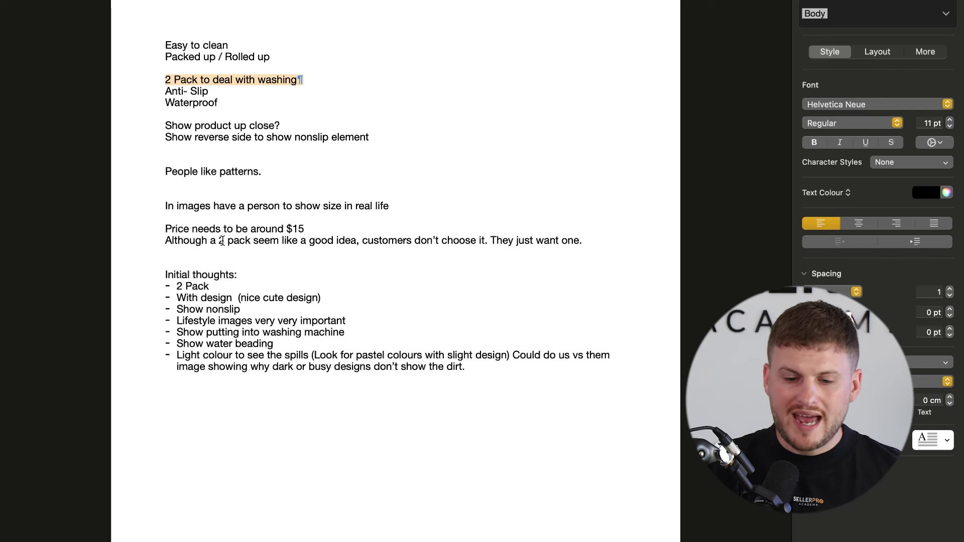
pyautogui.moveTo(189, 237); pyautogui.dragTo(338, 238)
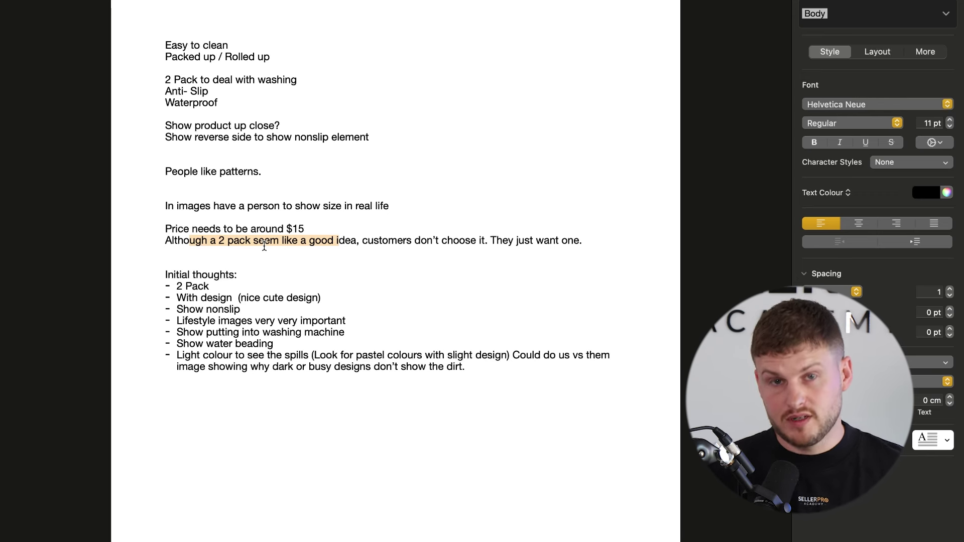
pyautogui.moveTo(167, 80); pyautogui.dragTo(347, 81)
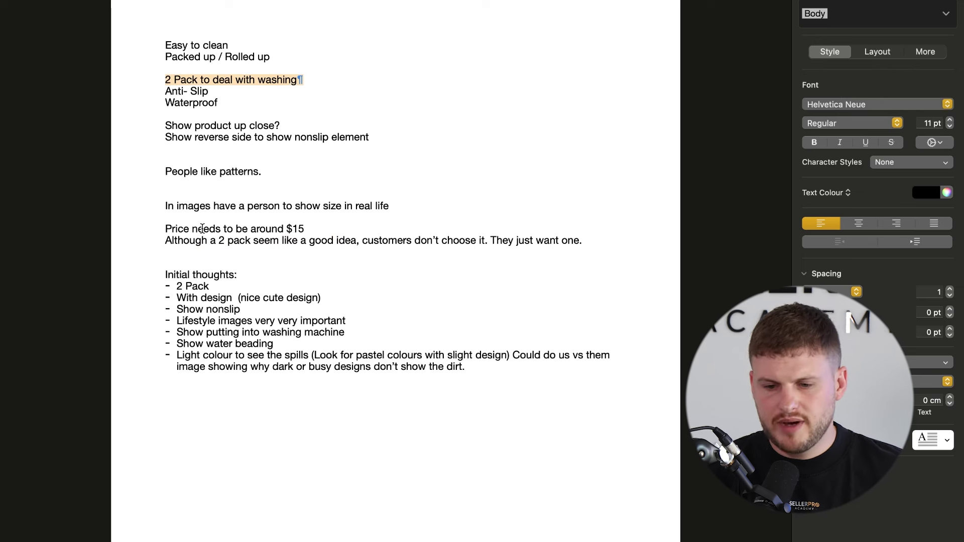
# Step: Highlight the note that the price needs to be around $15, followed by the "Waterproof" requirement
pyautogui.moveTo(190, 230); pyautogui.dragTo(324, 231)
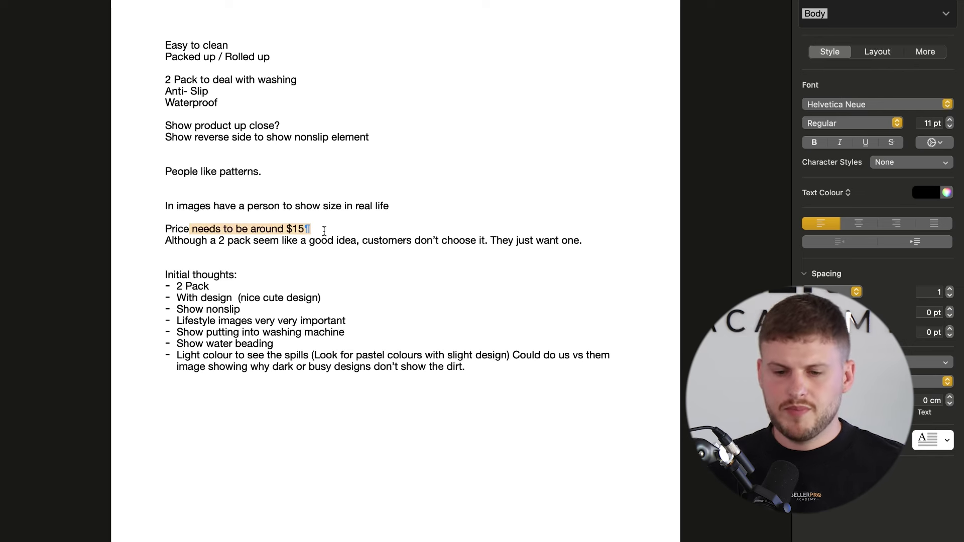
pyautogui.moveTo(311, 227); pyautogui.dragTo(185, 229)
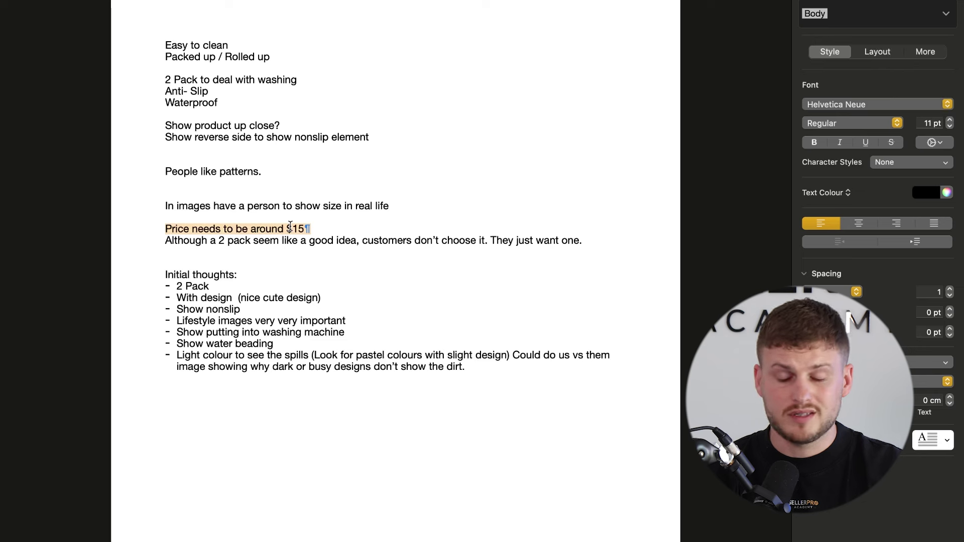
pyautogui.moveTo(166, 91); pyautogui.dragTo(237, 105)
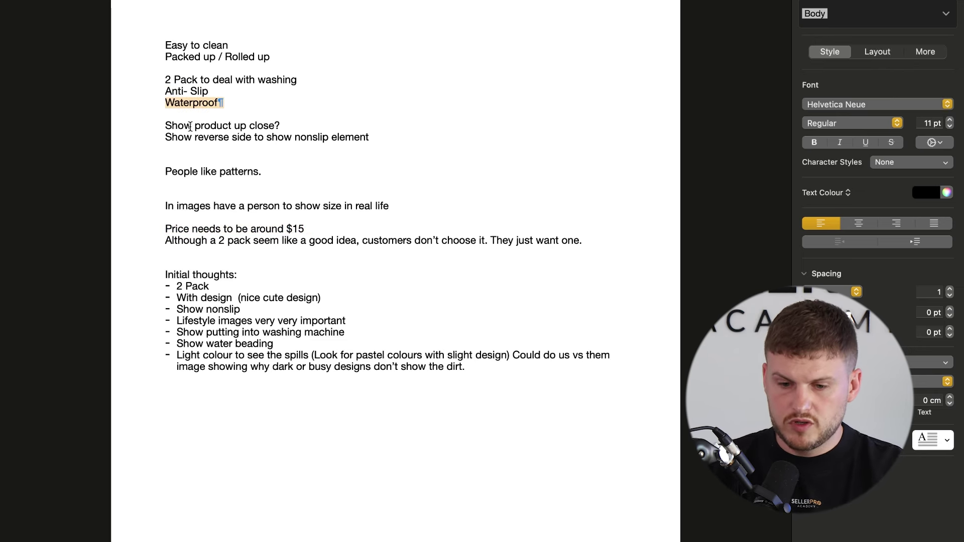
# Step: Highlight the notes "Show product up close?" and "People like patterns." in the product notes document
pyautogui.moveTo(164, 125); pyautogui.dragTo(294, 126)
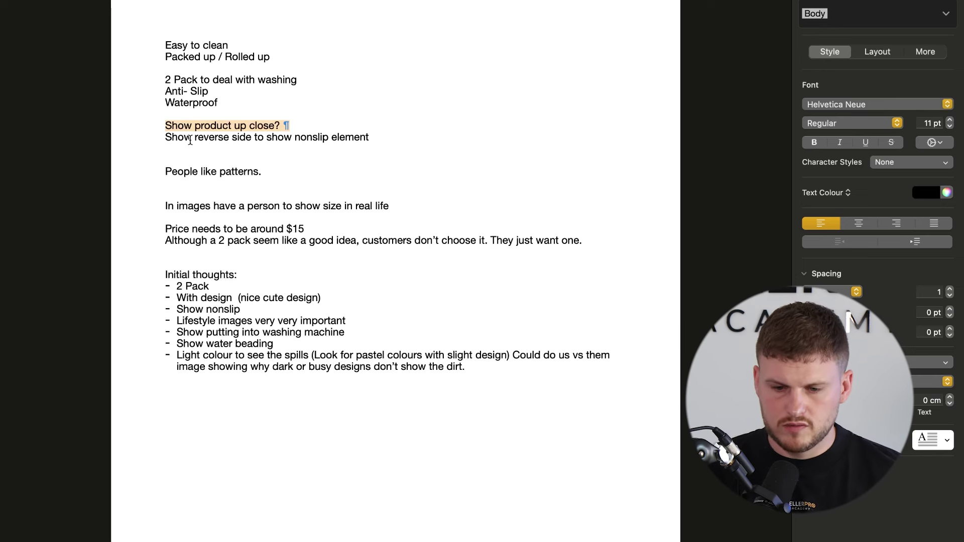
pyautogui.moveTo(166, 172); pyautogui.dragTo(242, 171)
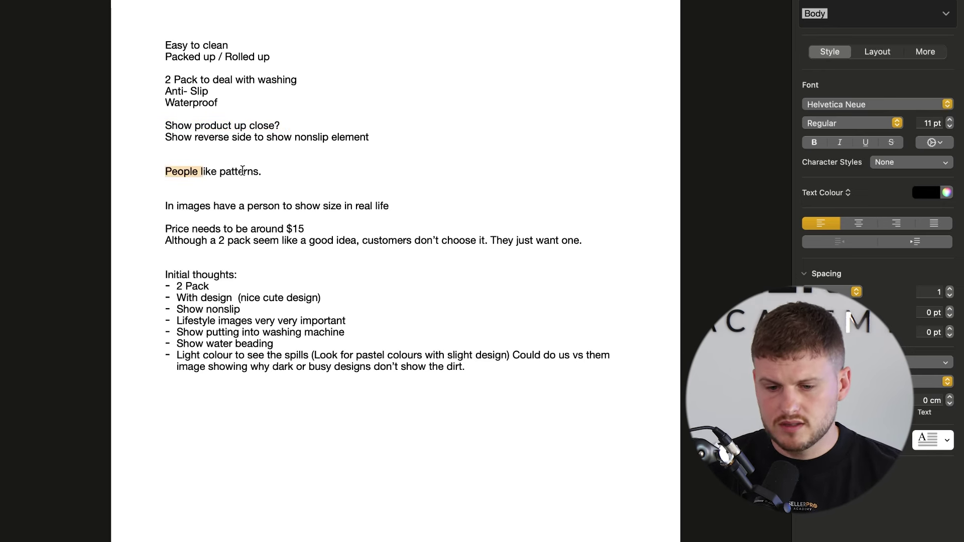
# Step: Under "Initial thoughts", highlight the 2 Pack, cute design, nonslip and lifestyle images points in turn
pyautogui.scroll(-5, 211, 177)
pyautogui.click(166, 132)
pyautogui.moveTo(166, 131)
pyautogui.mouseDown()
pyautogui.moveTo(246, 132)
pyautogui.moveTo(172, 144)
pyautogui.mouseUp()
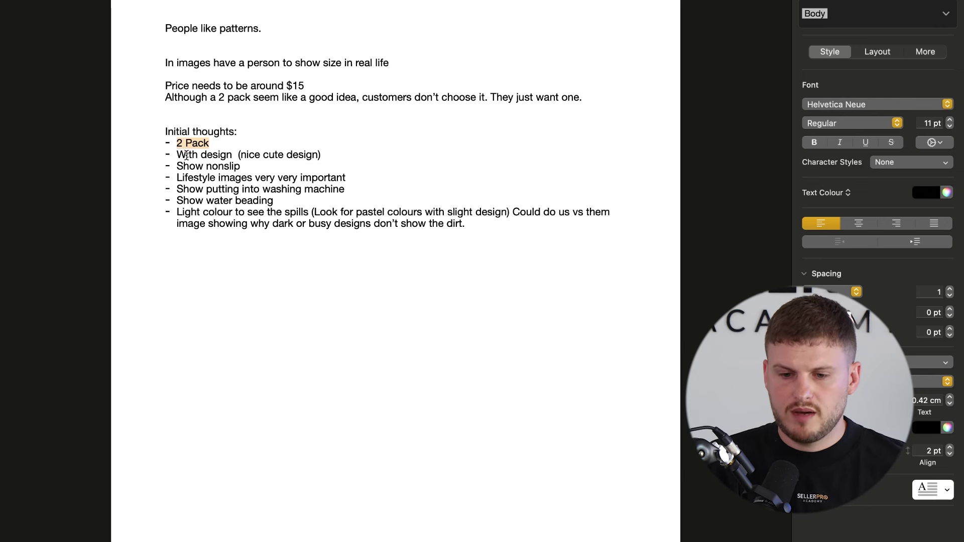
pyautogui.moveTo(187, 156); pyautogui.dragTo(303, 161)
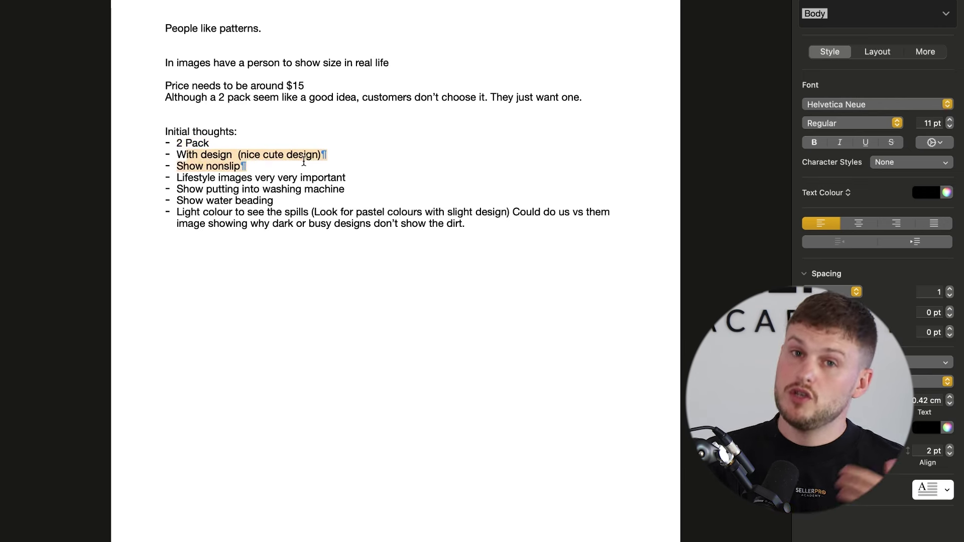
pyautogui.click(265, 150)
pyautogui.moveTo(183, 166); pyautogui.dragTo(380, 181)
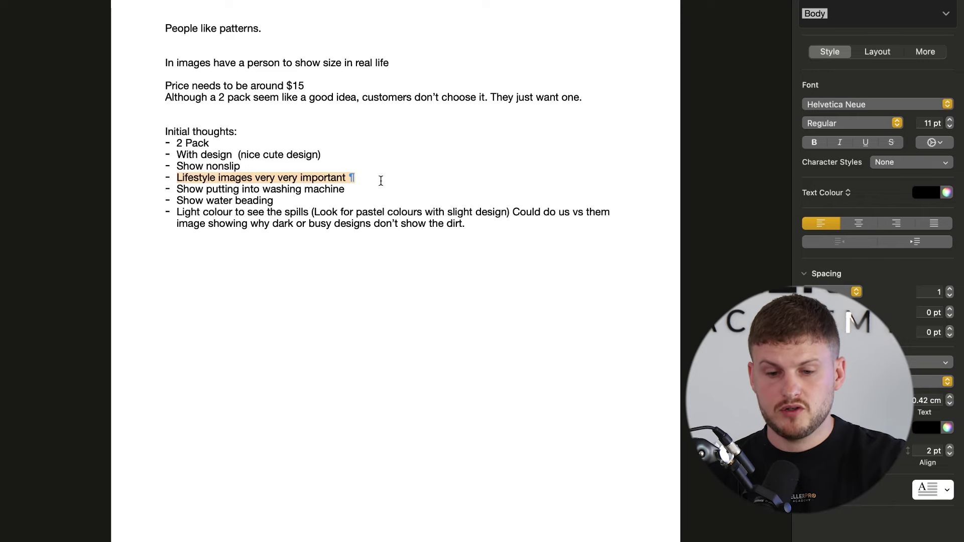
# Step: Glance back at the video analysis, then highlight the notes on washing machine, lifestyle images, water beading and light colours to see spills
pyautogui.hotkey('ctrl', 'Left')
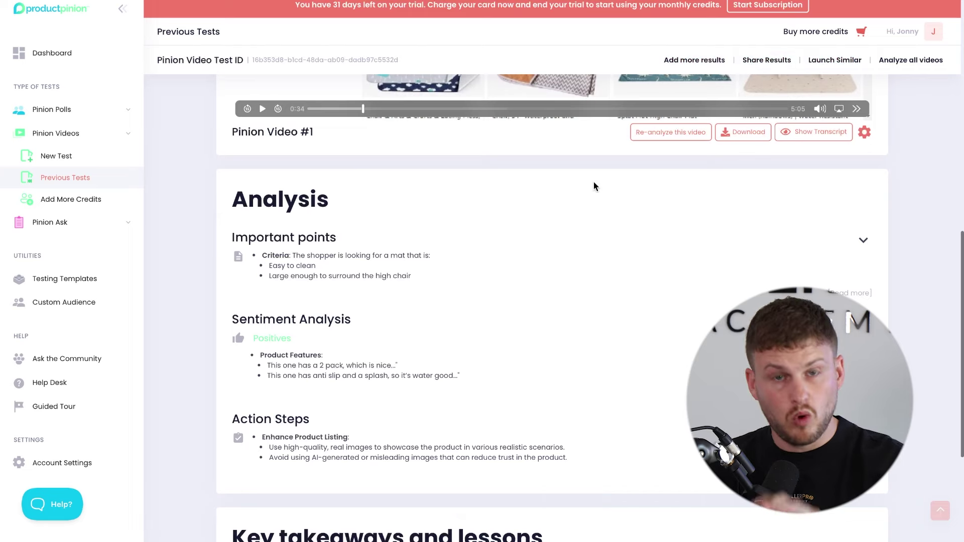
pyautogui.hotkey('ctrl', 'Right')
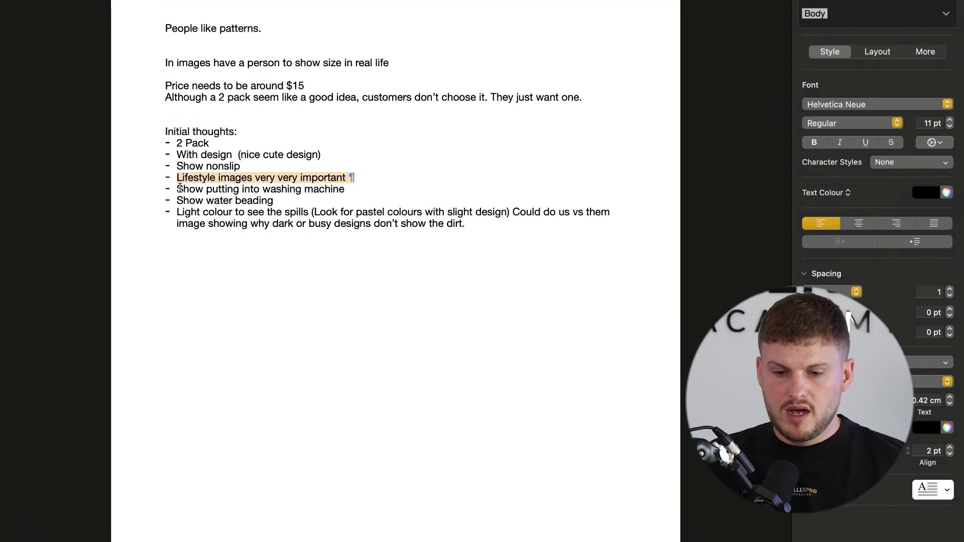
pyautogui.moveTo(179, 188); pyautogui.dragTo(467, 188)
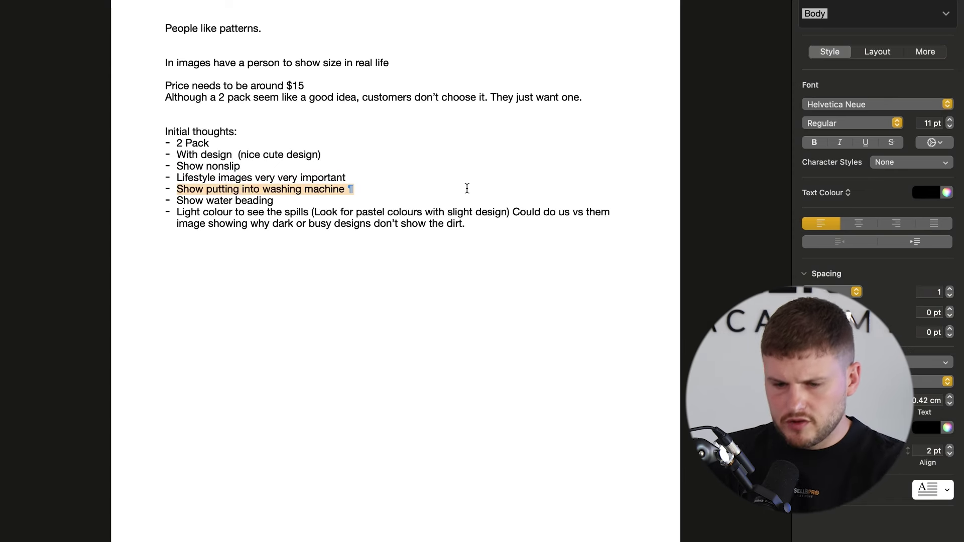
pyautogui.moveTo(203, 178); pyautogui.dragTo(361, 180)
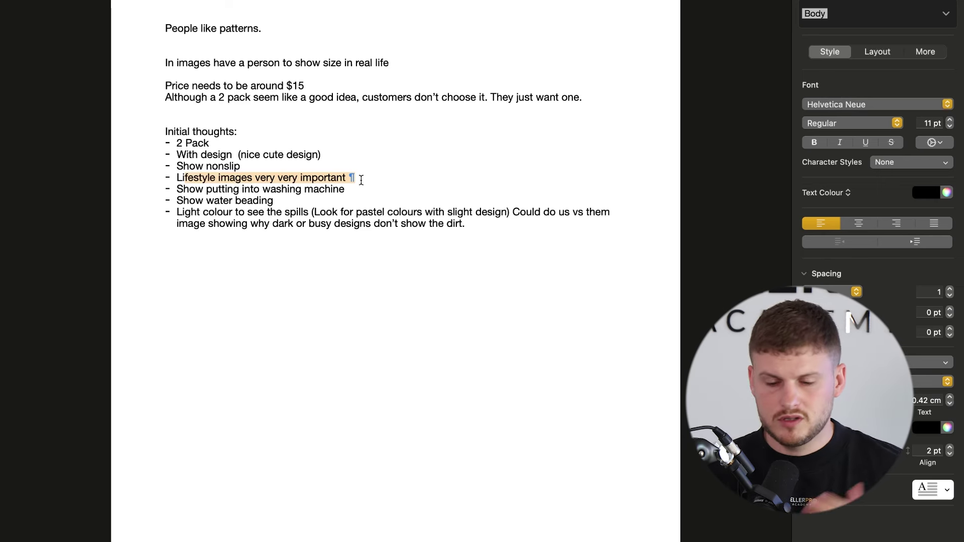
pyautogui.moveTo(273, 201); pyautogui.dragTo(155, 177)
pyautogui.click(215, 232)
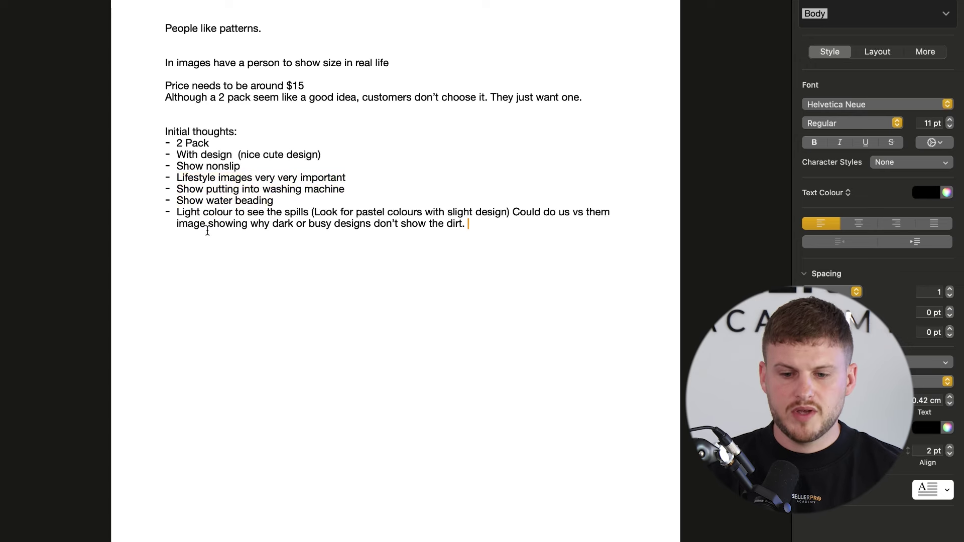
pyautogui.moveTo(176, 212); pyautogui.dragTo(319, 213)
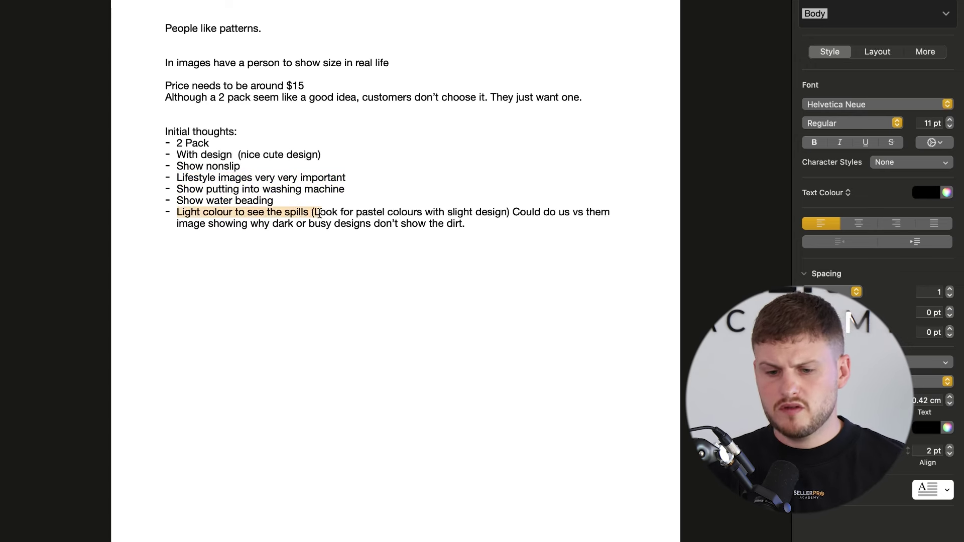
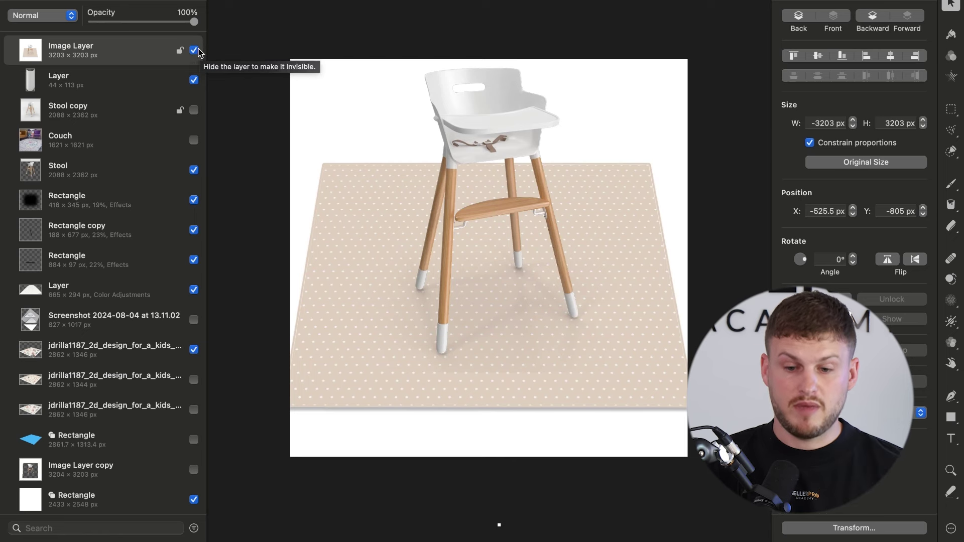
# Step: Hide the topmost Image Layer to reveal the woodland-patterned mat mock-up beneath it
pyautogui.click(194, 49)
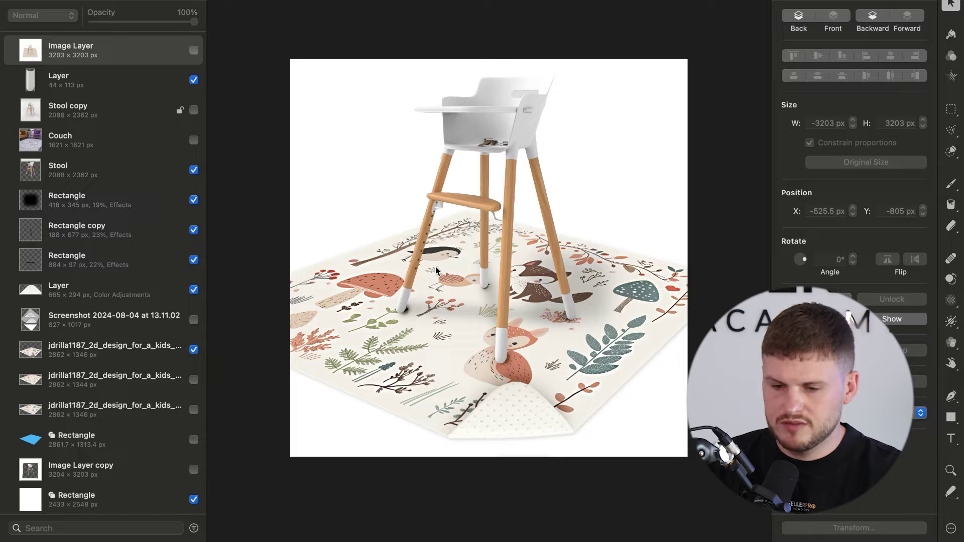
# Step: Switch to Discord and find the Midjourney prompt for a 2d kids mat design in light pastel colours with a cute woodland theme
pyautogui.hotkey('ctrl', 'Left')
pyautogui.scroll(5, 435, 177)
pyautogui.scroll(15, 435, 177)
pyautogui.scroll(10, 435, 177)
pyautogui.scroll(5, 435, 181)
pyautogui.scroll(-4, 435, 181)
pyautogui.scroll(1, 435, 181)
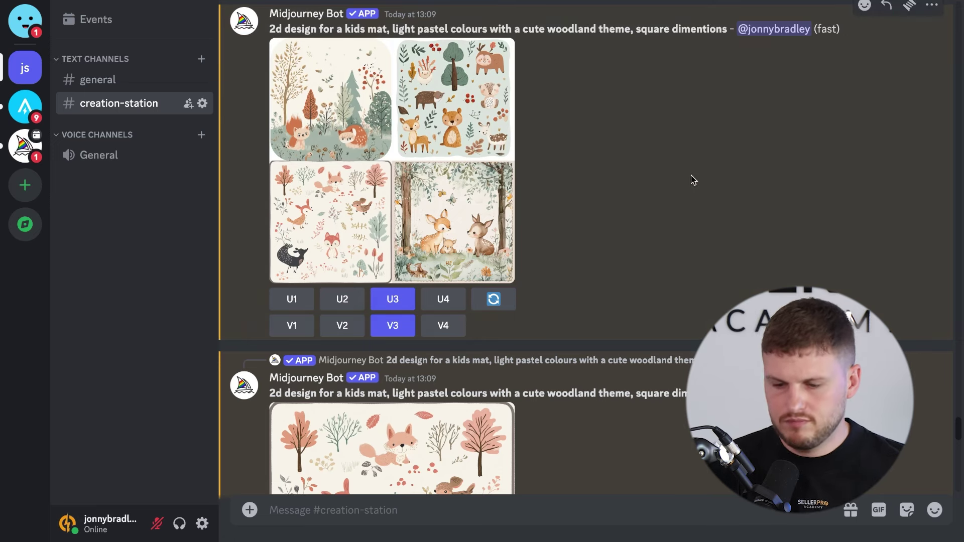
pyautogui.scroll(-1, 463, 201)
pyautogui.scroll(3, 463, 201)
pyautogui.scroll(-1, 297, 155)
pyautogui.moveTo(270, 104); pyautogui.dragTo(389, 104)
pyautogui.click(400, 102)
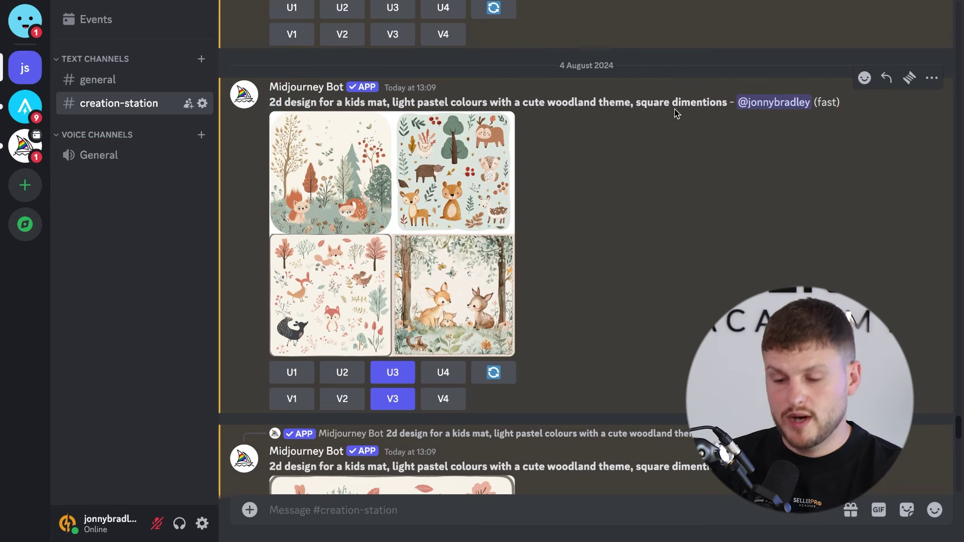
# Step: Enlarge the first grid of four woodland designs, compare them, and close the preview
pyautogui.click(363, 215)
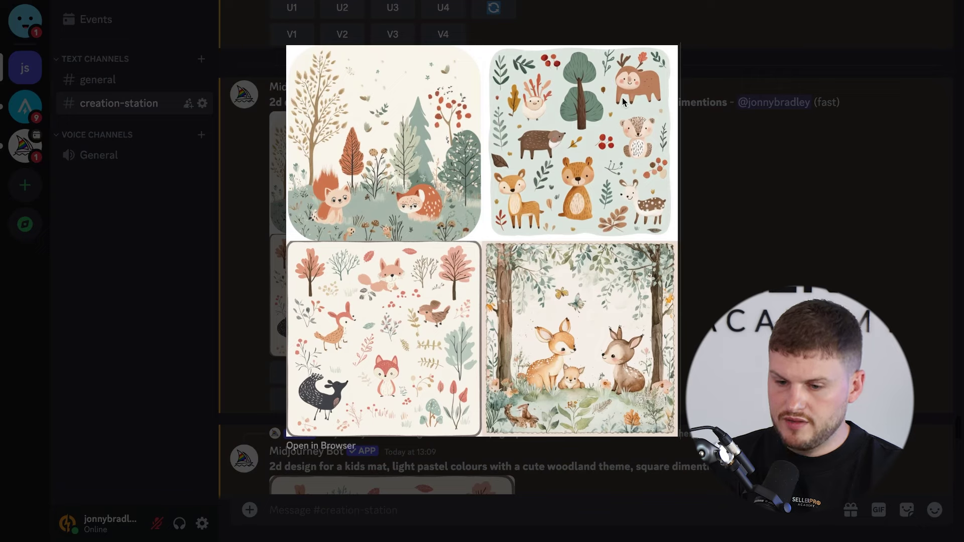
pyautogui.click(778, 227)
pyautogui.scroll(-1, 618, 278)
pyautogui.click(420, 249)
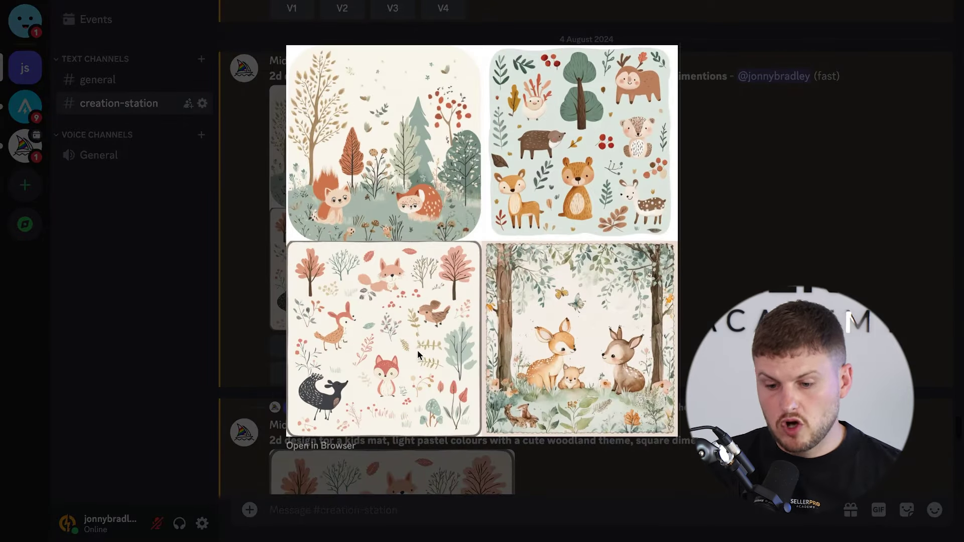
pyautogui.click(865, 167)
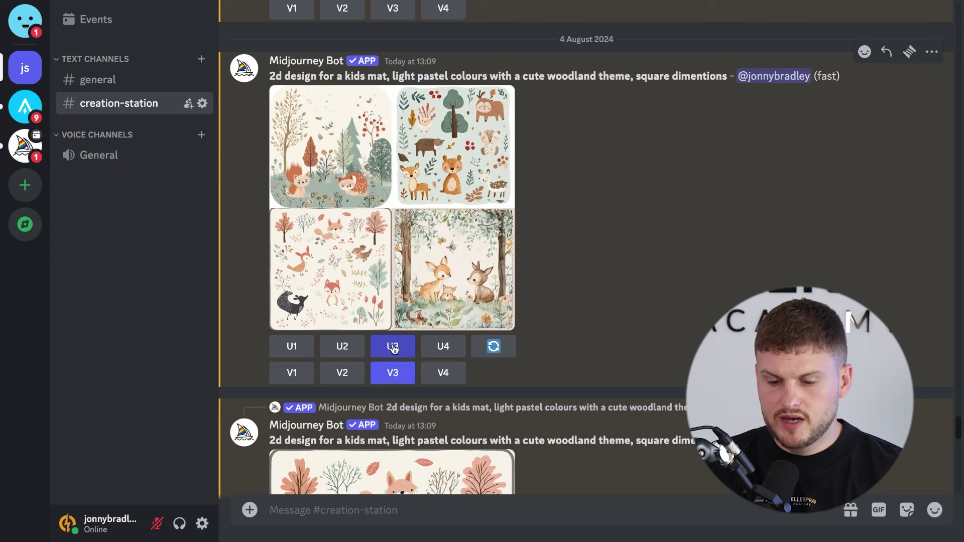
# Step: Review the Image #3 result picked from the first grid and its Midjourney editing options
pyautogui.scroll(-1, 395, 367)
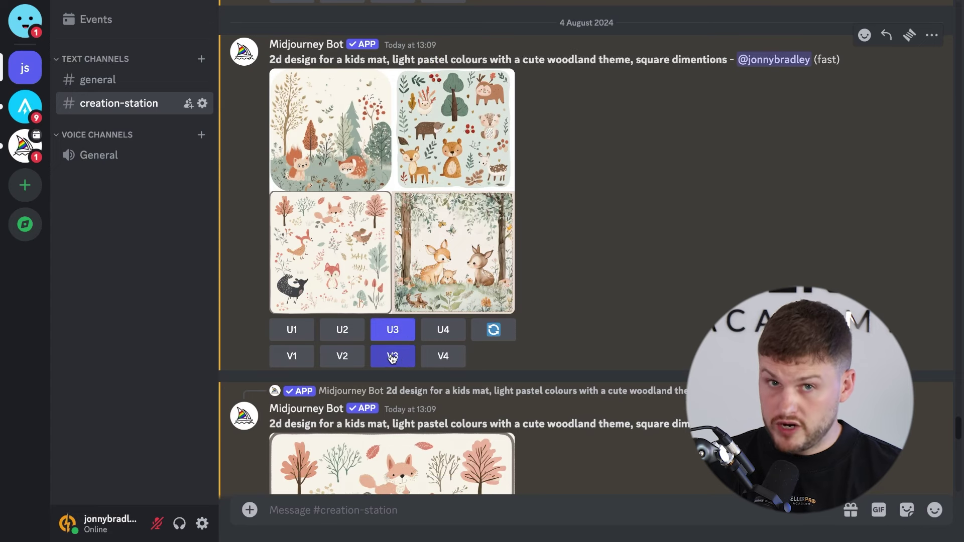
pyautogui.scroll(-6, 394, 332)
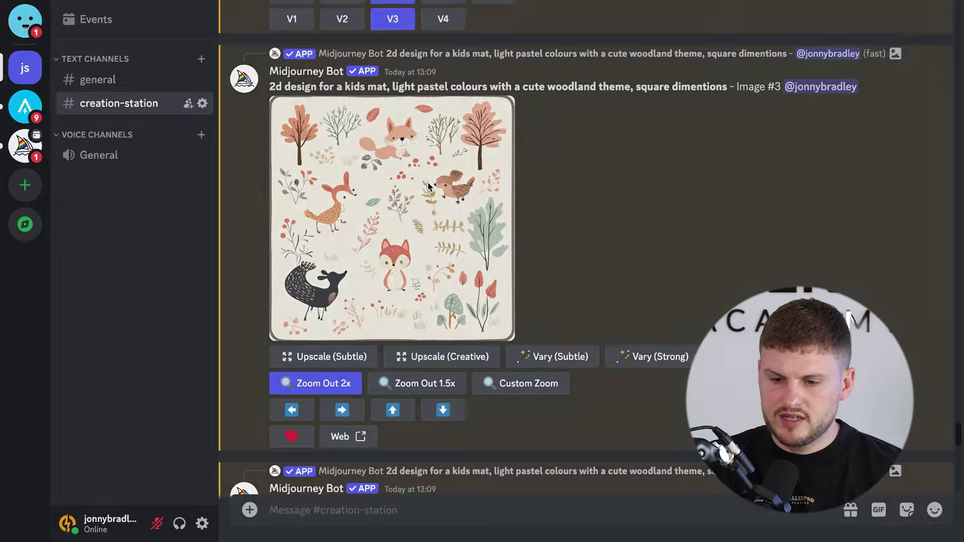
pyautogui.click(393, 325)
pyautogui.click(758, 218)
# Step: Enlarge the Variations (Strong) grid and compare its four woodland designs
pyautogui.scroll(-7, 386, 209)
pyautogui.click(370, 225)
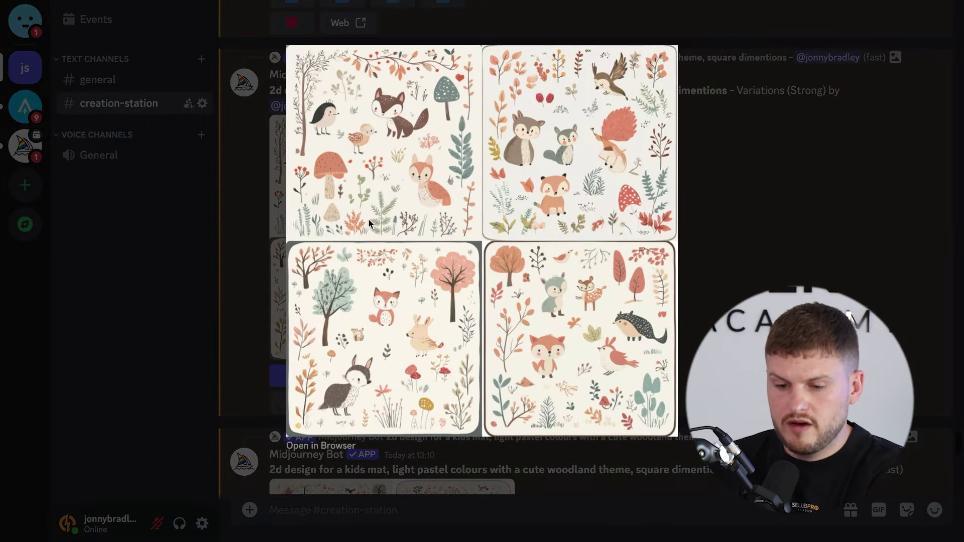
pyautogui.click(804, 208)
pyautogui.scroll(-4, 609, 221)
pyautogui.scroll(2, 610, 223)
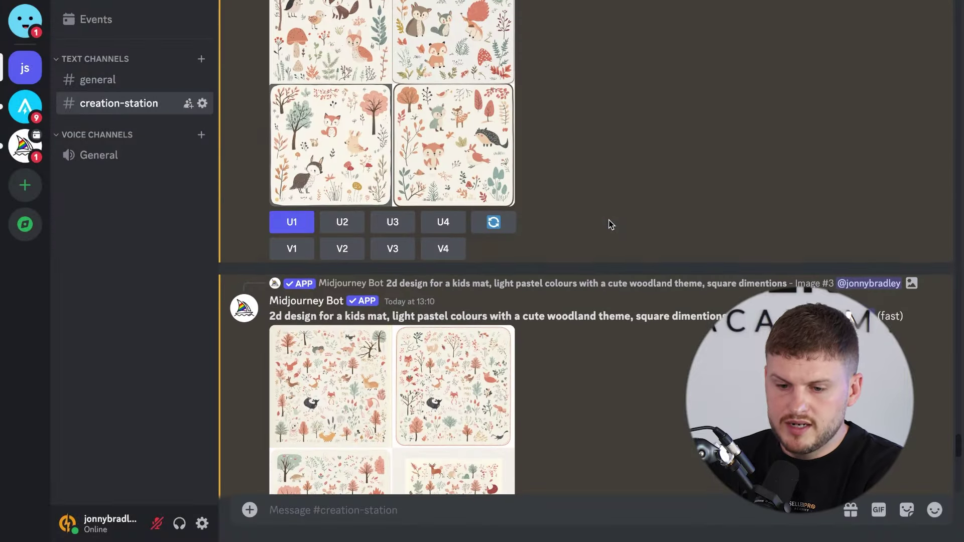
pyautogui.scroll(1, 308, 223)
pyautogui.click(322, 142)
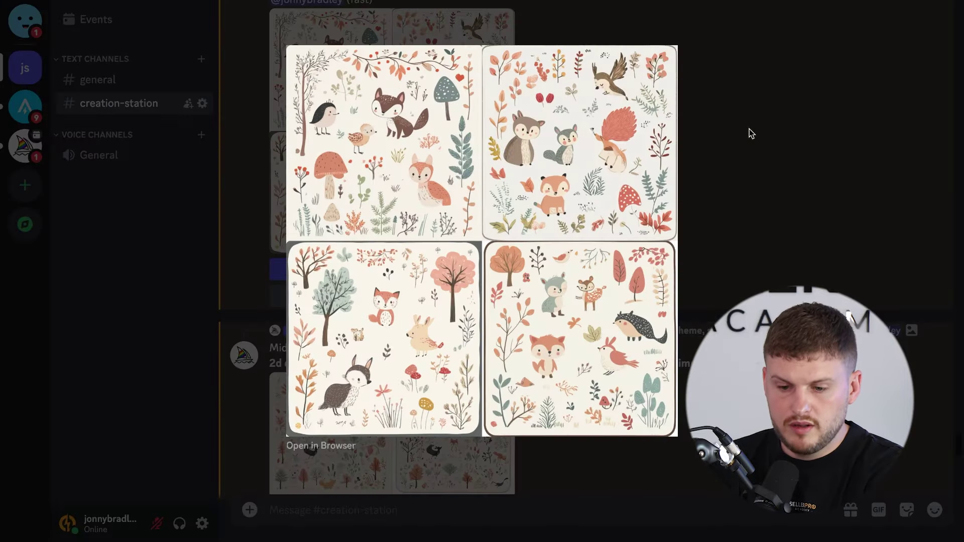
pyautogui.click(751, 133)
# Step: Compare the original Image #3 design with the enlarged Zoom Out grid of denser woodland patterns
pyautogui.scroll(-5, 394, 259)
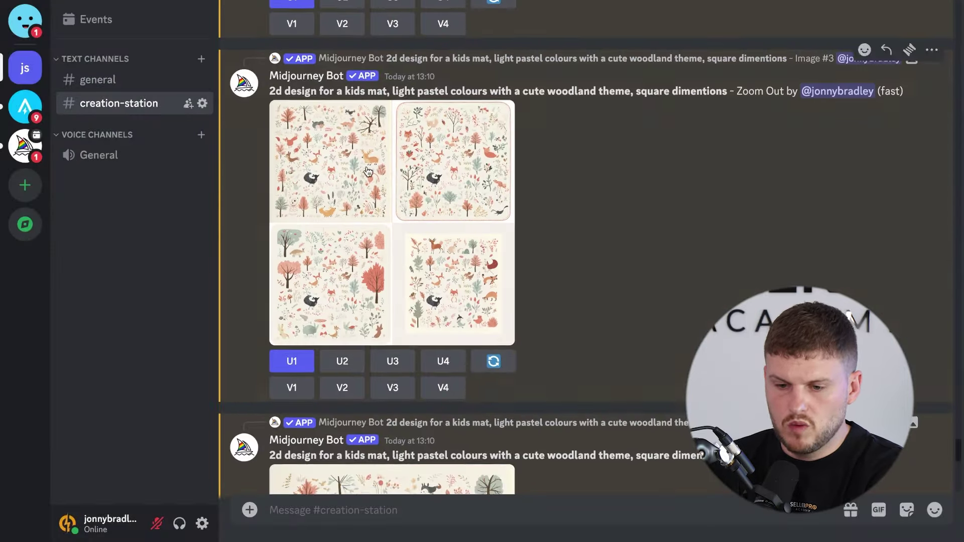
pyautogui.scroll(10, 367, 170)
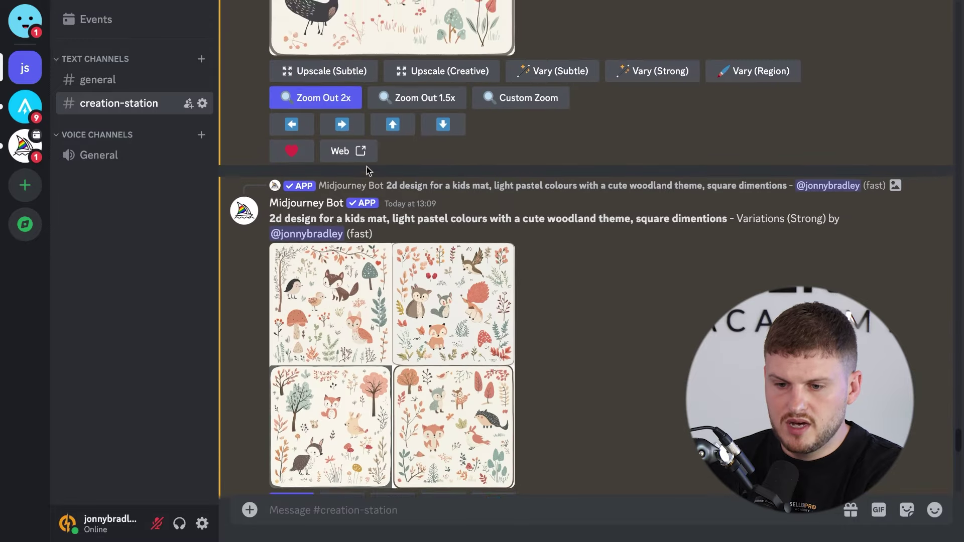
pyautogui.scroll(4, 326, 319)
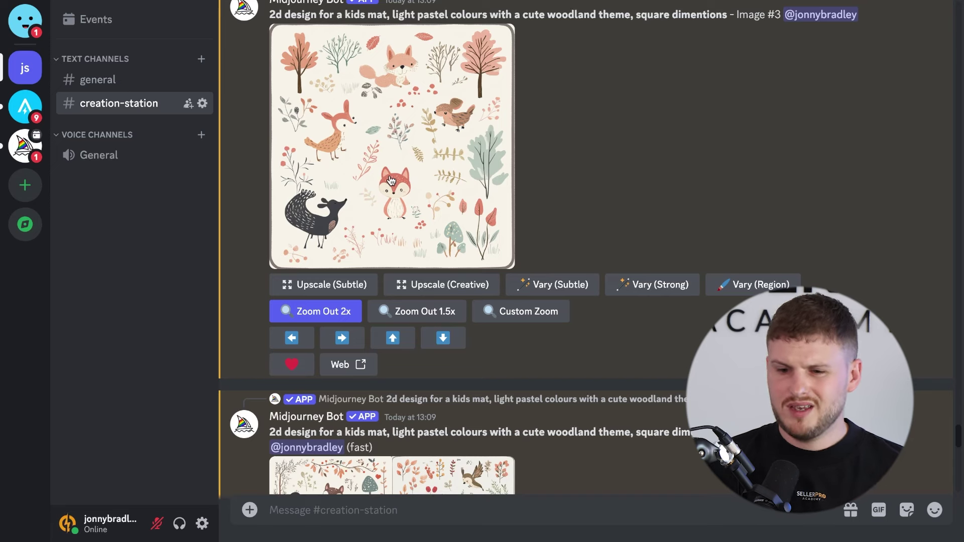
pyautogui.scroll(-5, 391, 181)
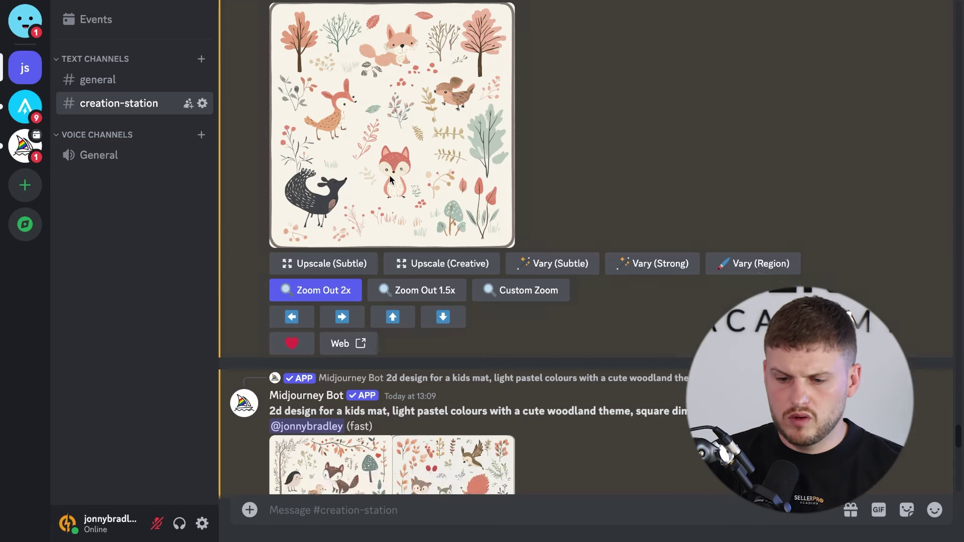
pyautogui.click(318, 190)
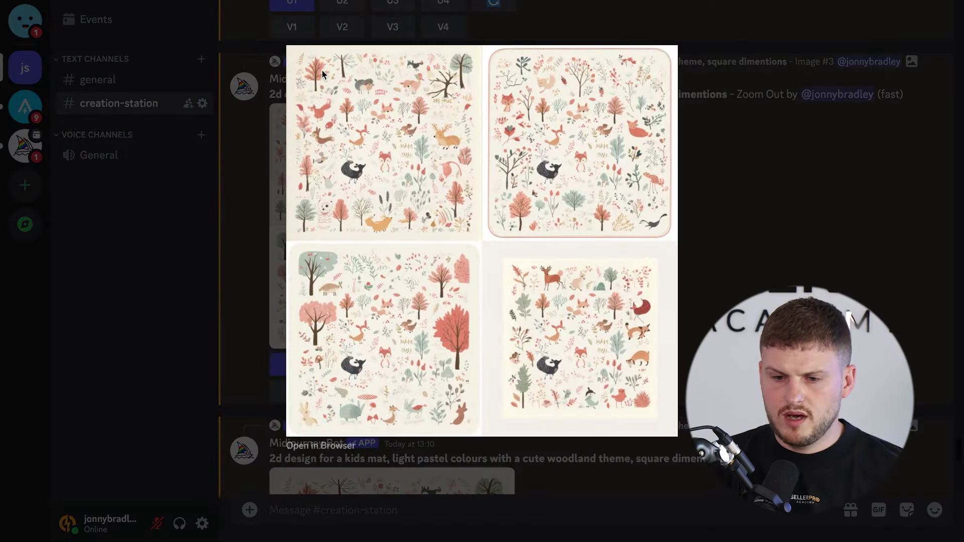
pyautogui.click(849, 190)
# Step: Enlarge Image #1 from the Zoom Out results and inspect its woodland pattern in detail
pyautogui.scroll(-6, 431, 189)
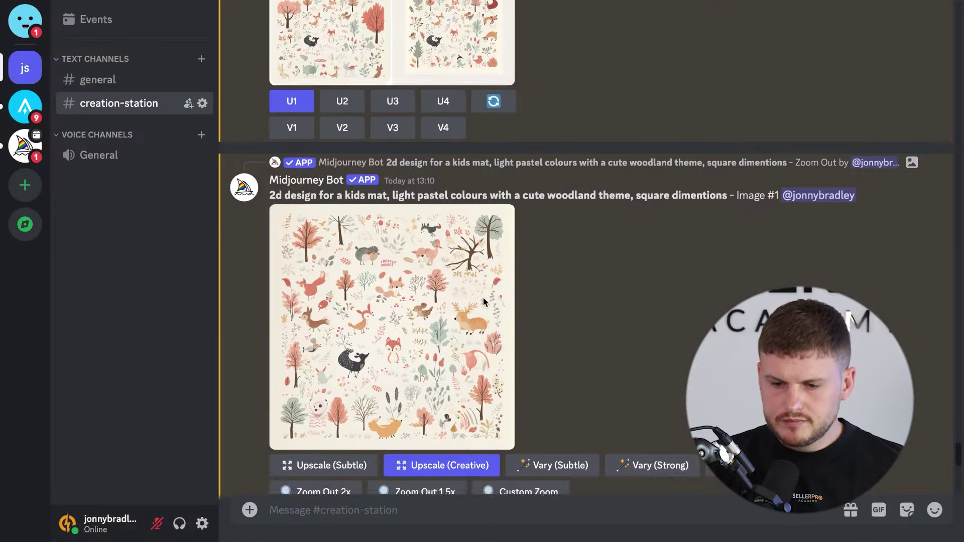
pyautogui.scroll(3, 431, 188)
pyautogui.scroll(-4, 422, 151)
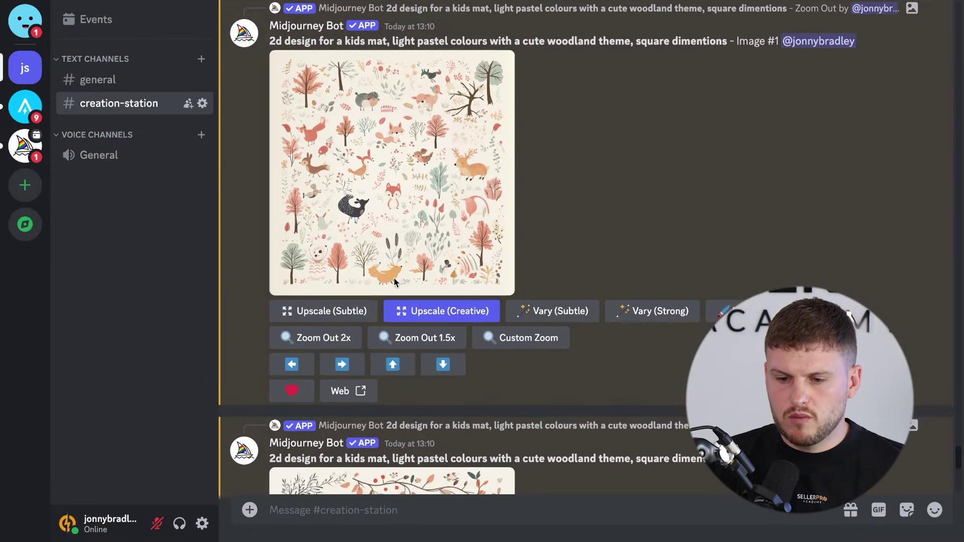
pyautogui.scroll(6, 416, 98)
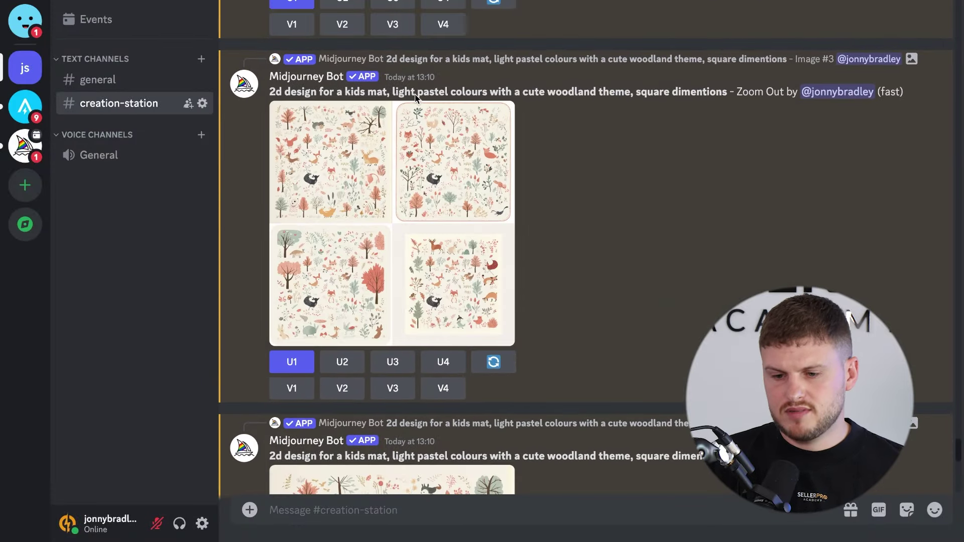
pyautogui.scroll(-6, 374, 297)
pyautogui.click(374, 282)
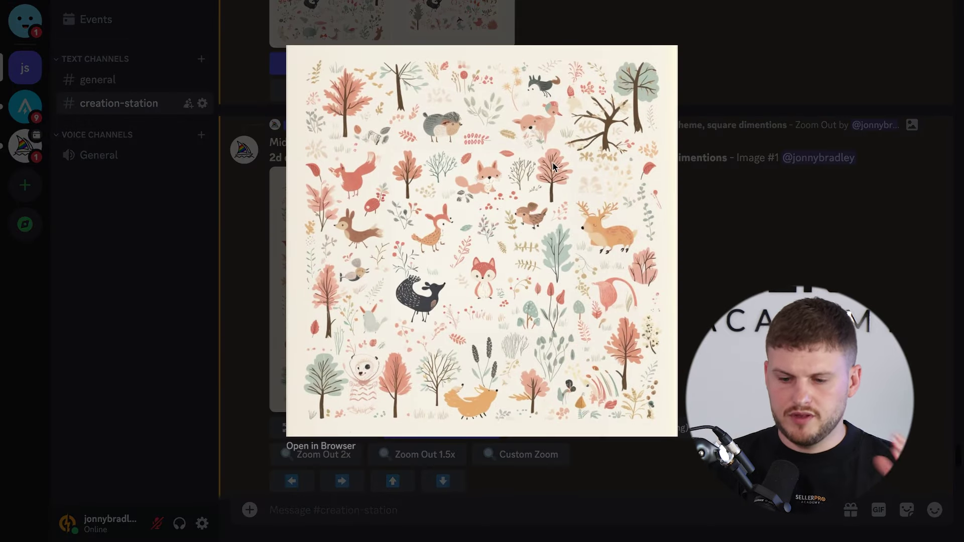
pyautogui.click(749, 190)
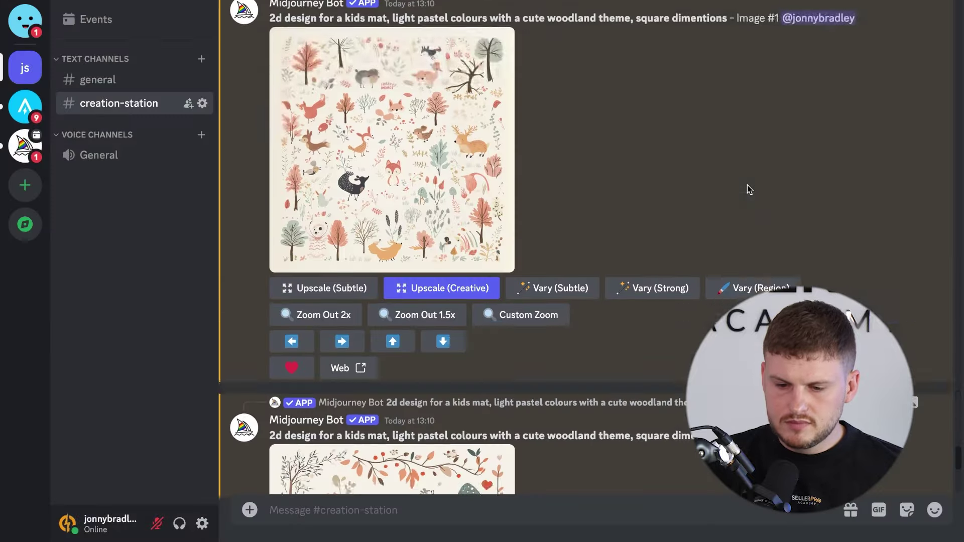
# Step: Enlarge Image #1 from the Variations (Strong) results to inspect the design, and close the preview
pyautogui.scroll(-7, 749, 189)
pyautogui.click(427, 238)
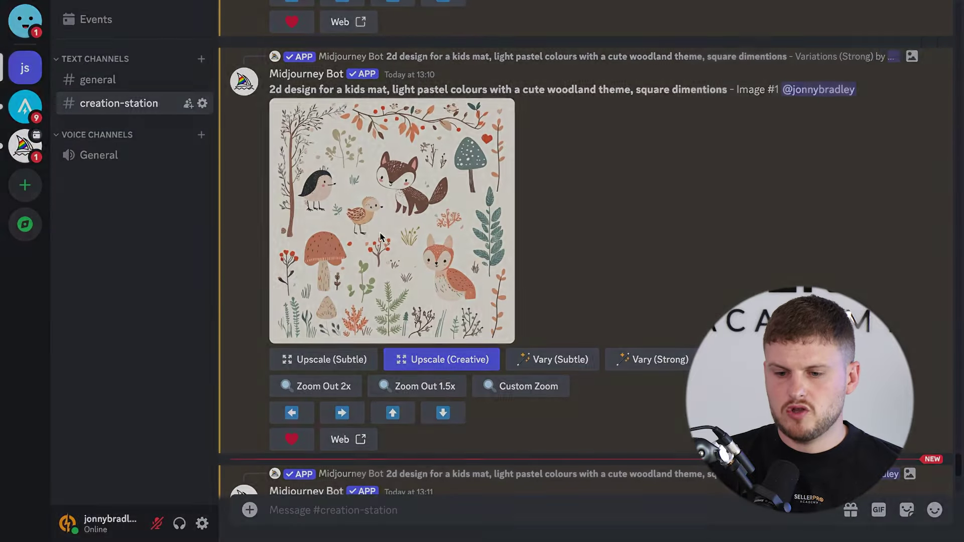
pyautogui.click(776, 180)
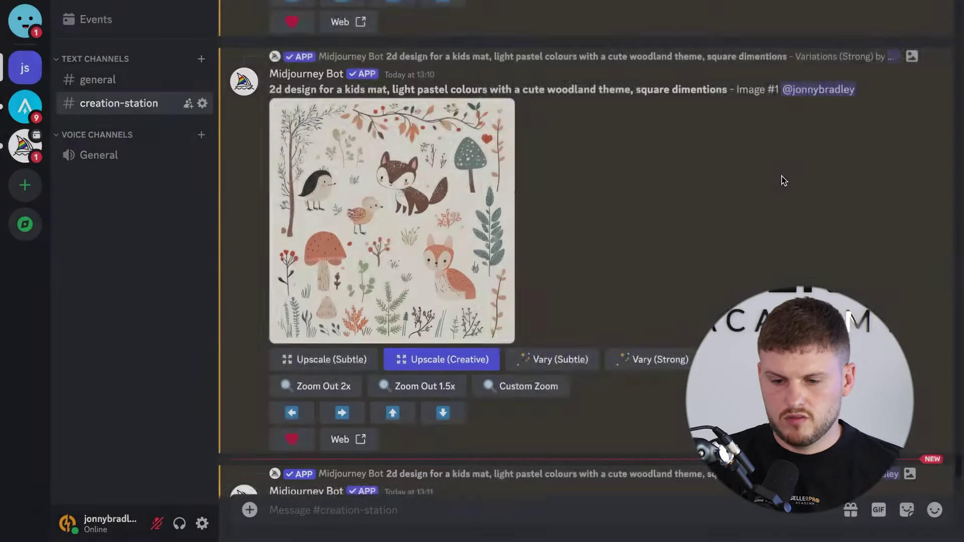
# Step: Compare the Image #1 designs and enlarge the Upscaled (Creative) version of the denser woodland pattern
pyautogui.scroll(7, 523, 244)
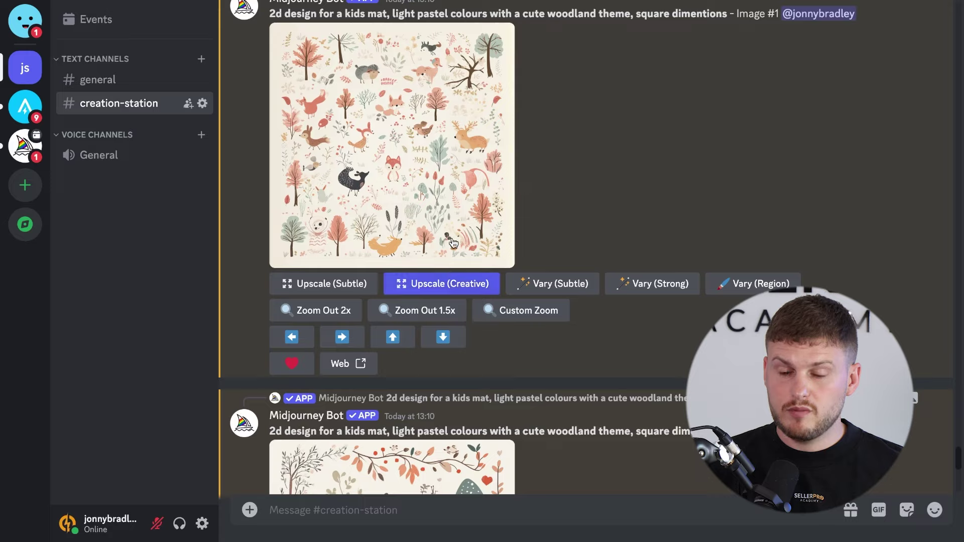
pyautogui.scroll(-3, 453, 240)
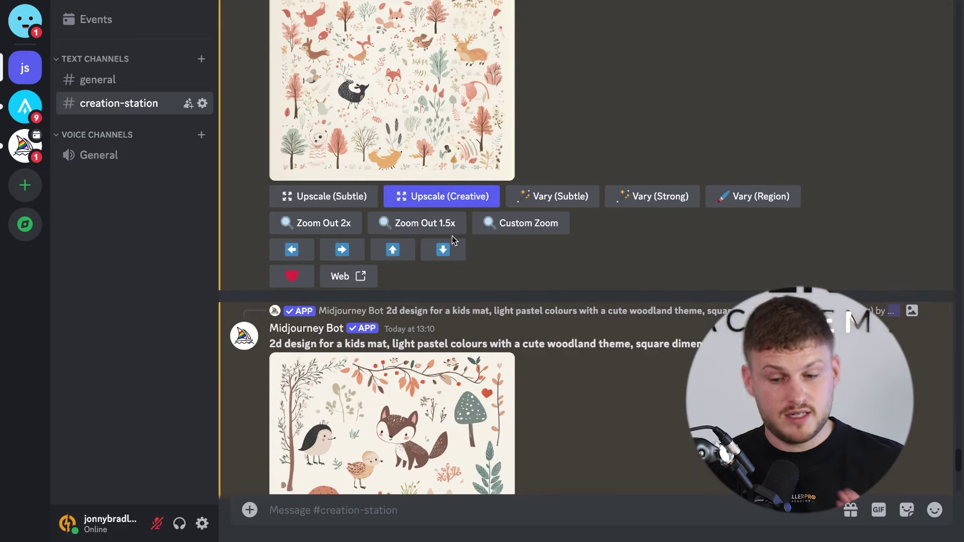
pyautogui.scroll(-5, 452, 239)
pyautogui.scroll(-6, 452, 240)
pyautogui.scroll(-5, 452, 239)
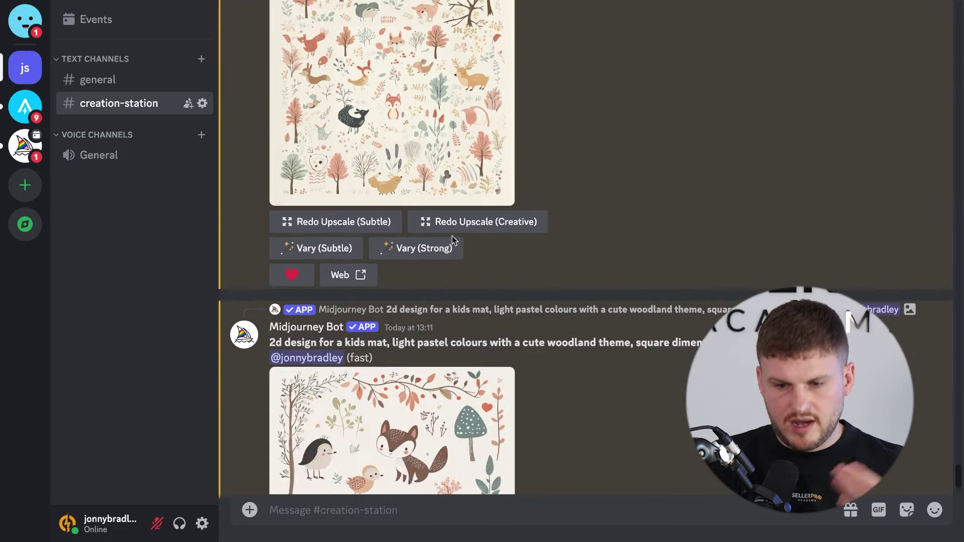
pyautogui.scroll(1, 427, 201)
pyautogui.click(415, 166)
pyautogui.click(741, 157)
# Step: Enlarge the Upscaled (Creative) design with the large foxes and mushrooms, and close the preview
pyautogui.scroll(-1, 510, 251)
pyautogui.click(422, 295)
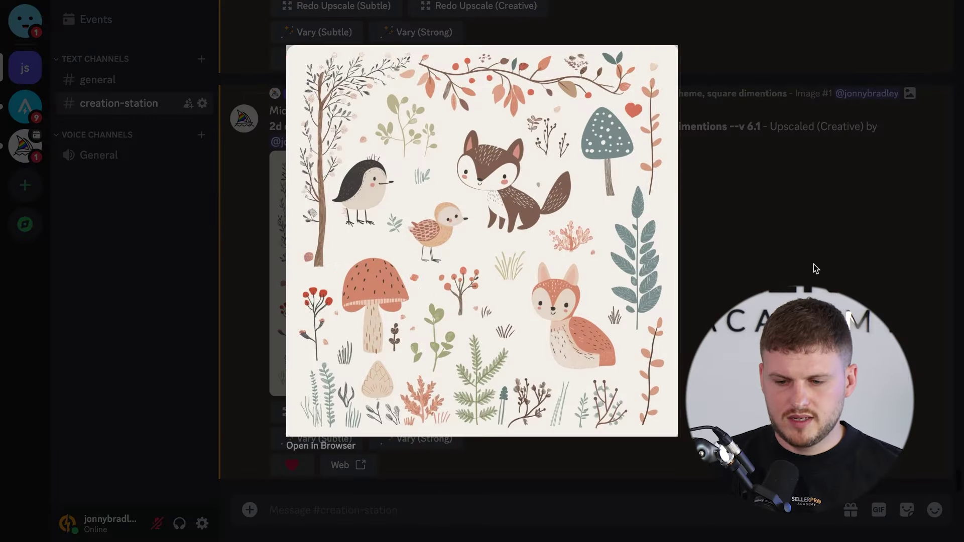
pyautogui.click(814, 266)
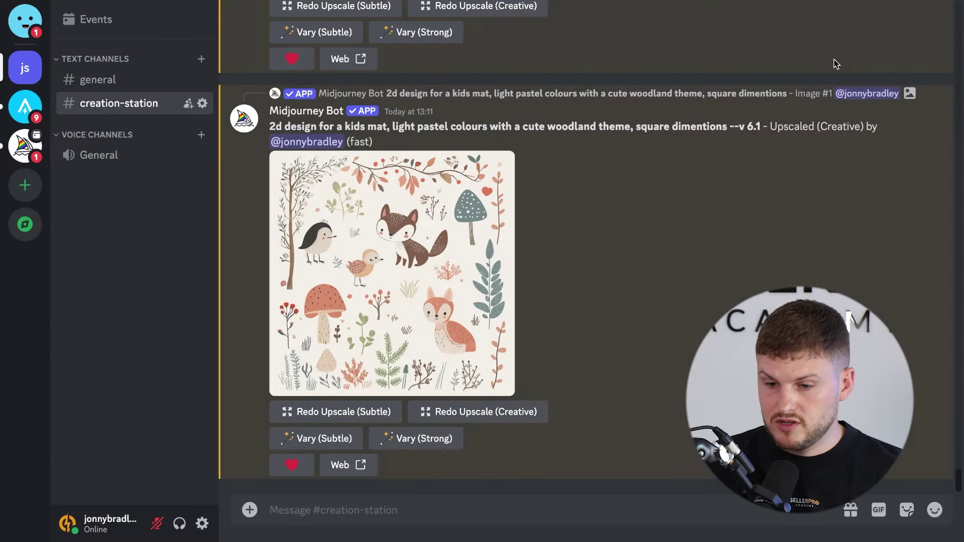
# Step: Review the earlier Midjourney generations back past the Zoom Out grid, and check the latest upscale's timestamp
pyautogui.scroll(10, 450, 114)
pyautogui.scroll(10, 451, 114)
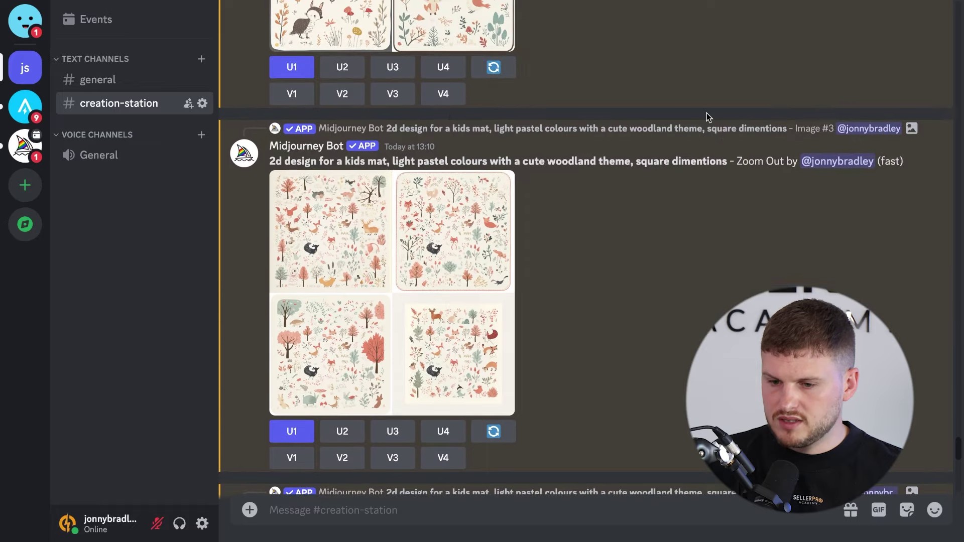
pyautogui.scroll(5, 707, 113)
pyautogui.scroll(1, 716, 56)
pyautogui.scroll(-15, 717, 56)
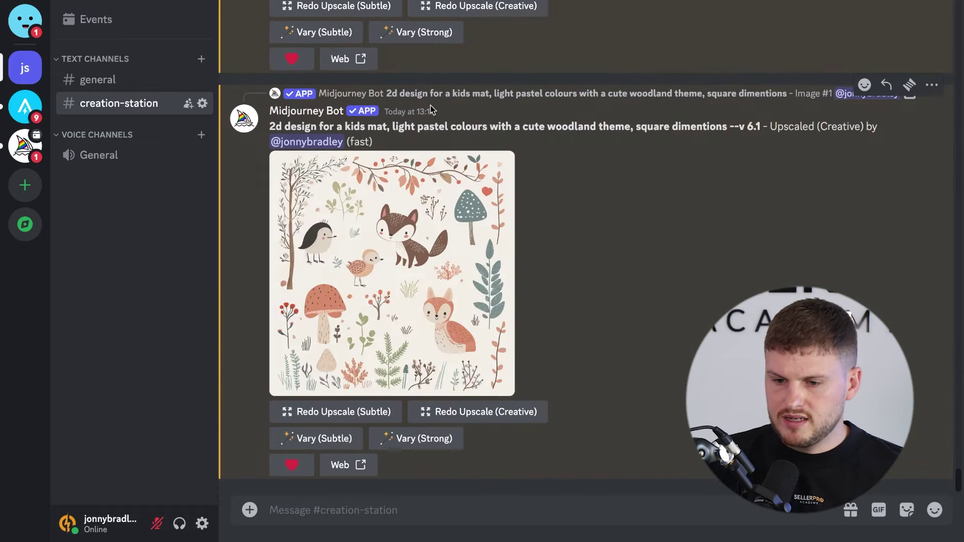
pyautogui.moveTo(416, 112); pyautogui.dragTo(435, 113)
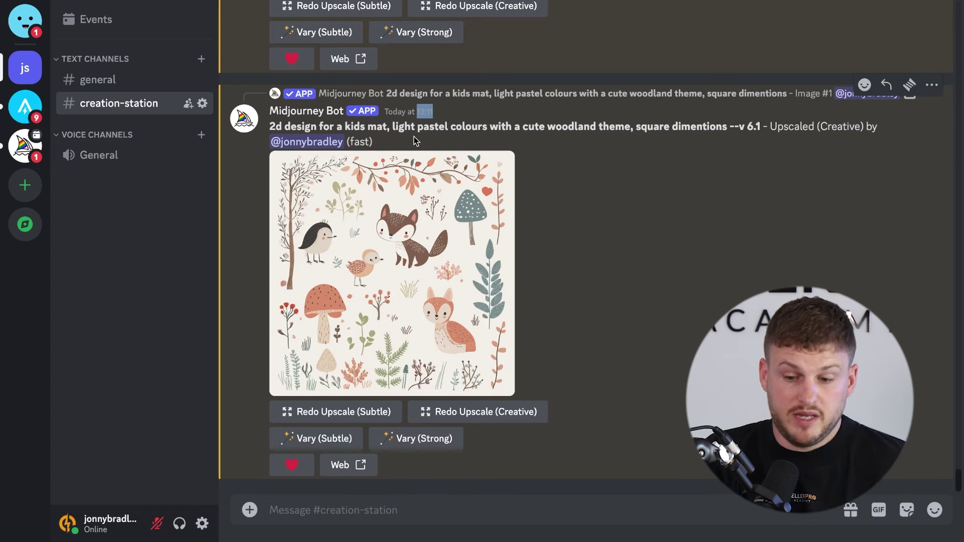
pyautogui.click(402, 284)
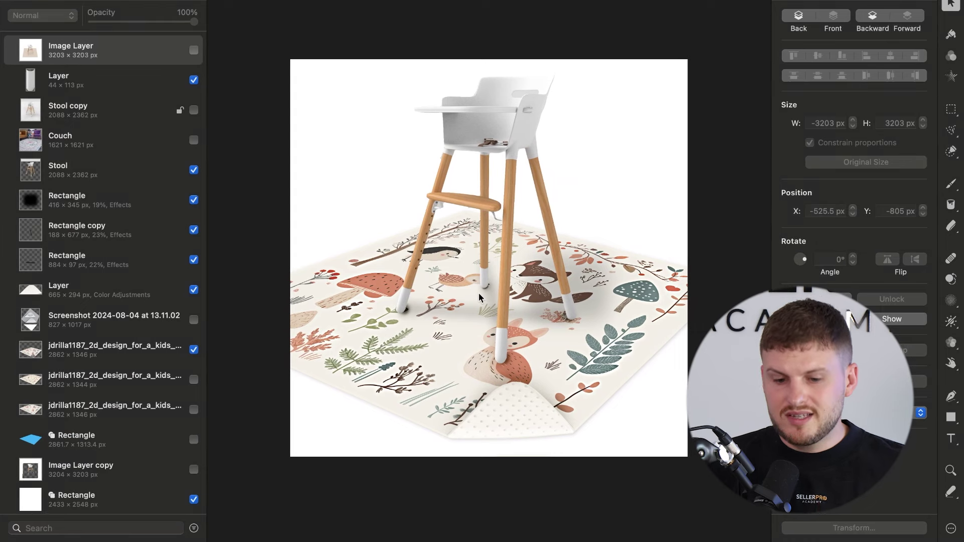
# Step: Switch to the highchair mock-up, preview the mat with the denser woodland pattern layer, and restore the large-animal pattern
pyautogui.scroll(-1, 188, 359)
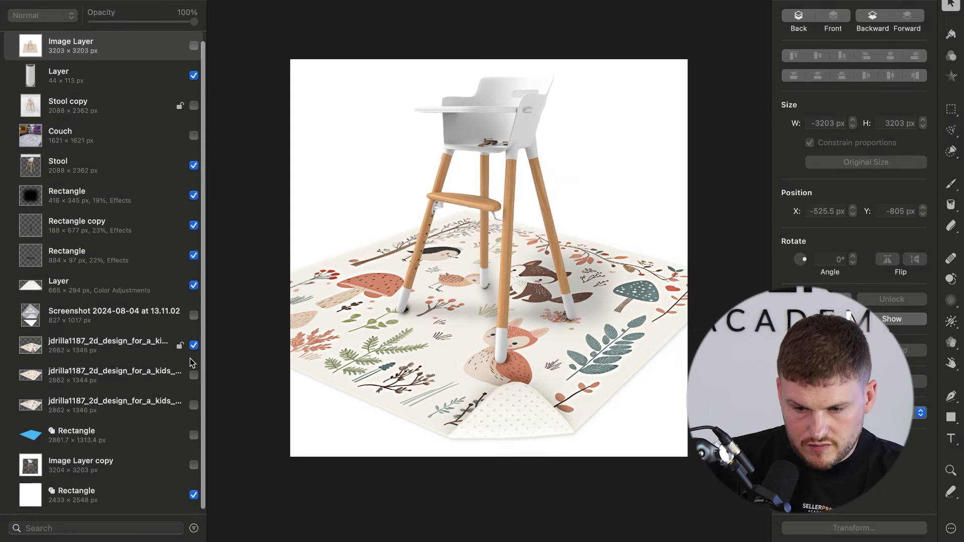
pyautogui.click(194, 345)
pyautogui.click(194, 374)
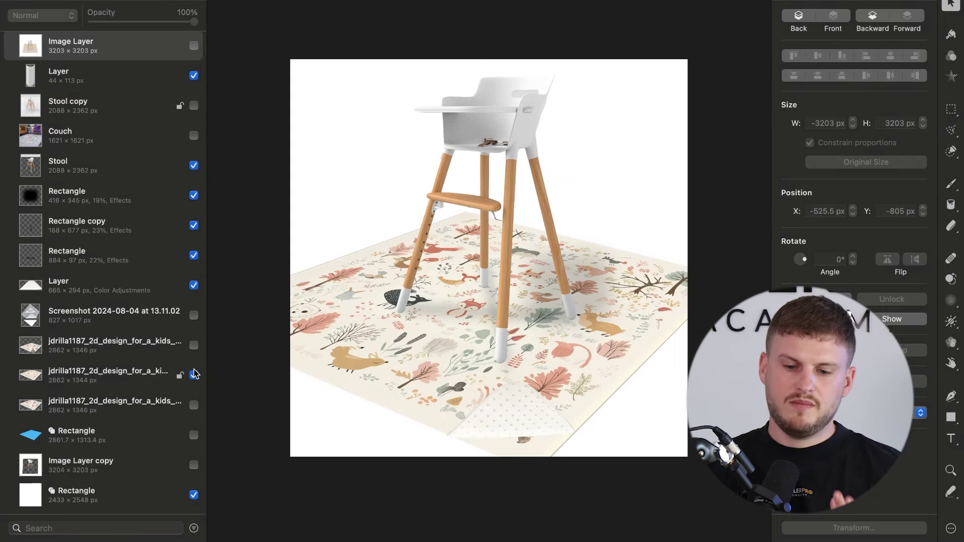
pyautogui.click(194, 346)
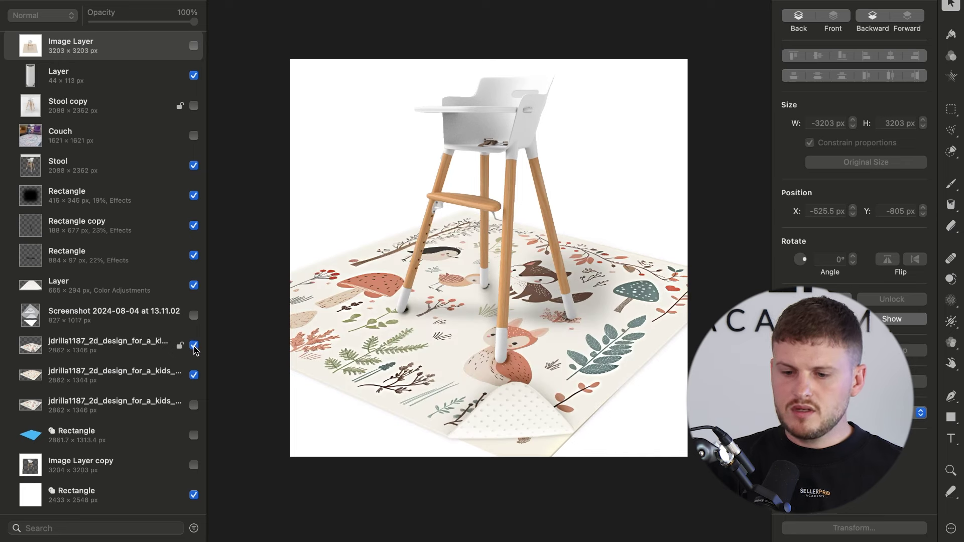
pyautogui.click(194, 347)
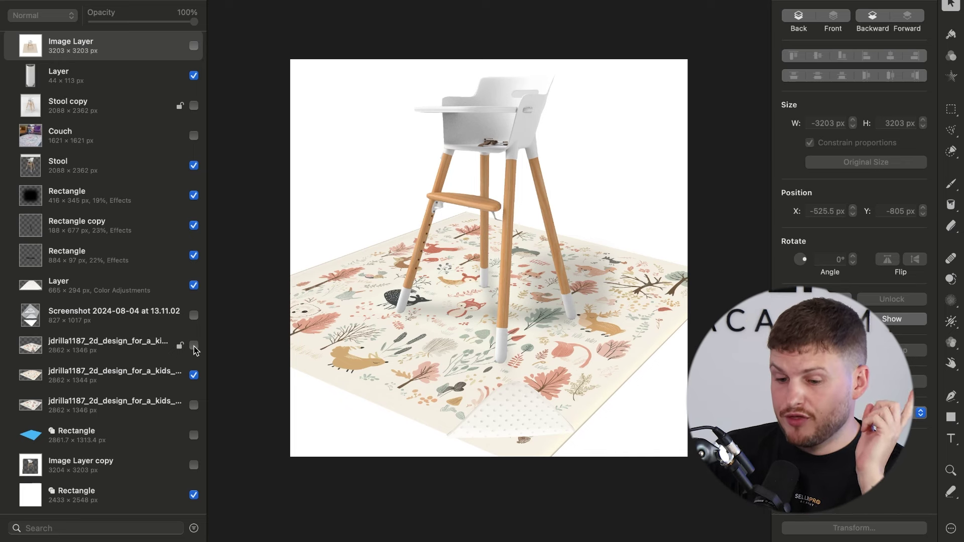
pyautogui.click(193, 346)
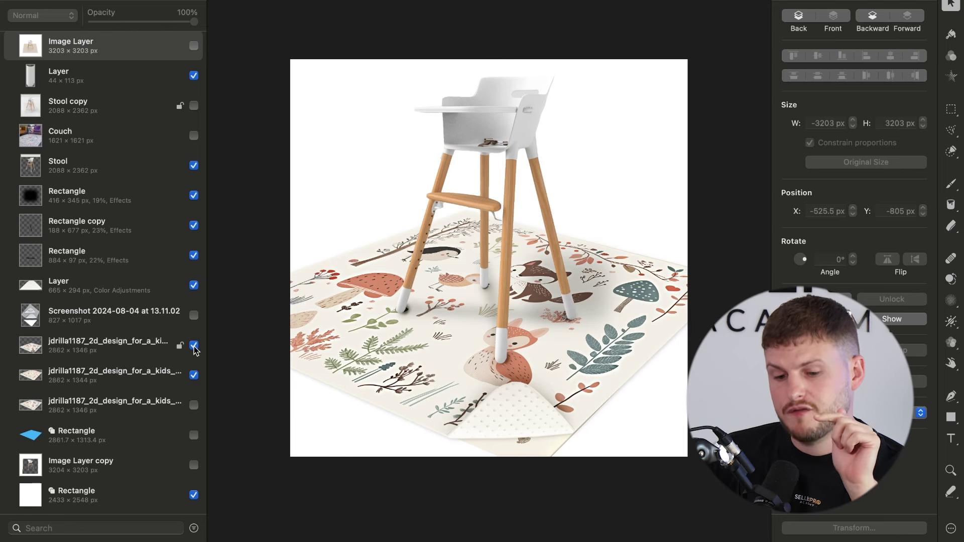
pyautogui.click(194, 375)
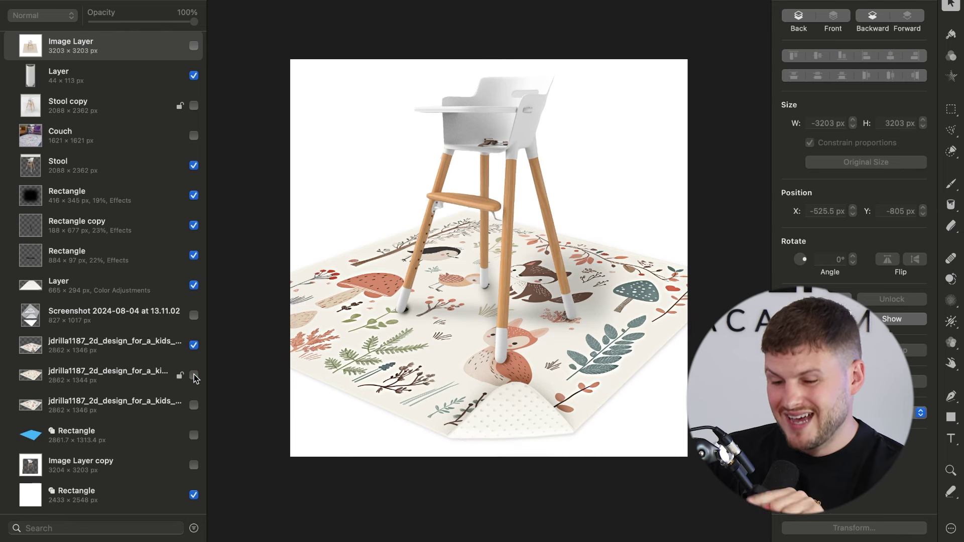
# Step: Compare the two mat patterns once more by swapping their layer visibility, ending with the large-animal design shown
pyautogui.moveTo(195, 379); pyautogui.dragTo(195, 350)
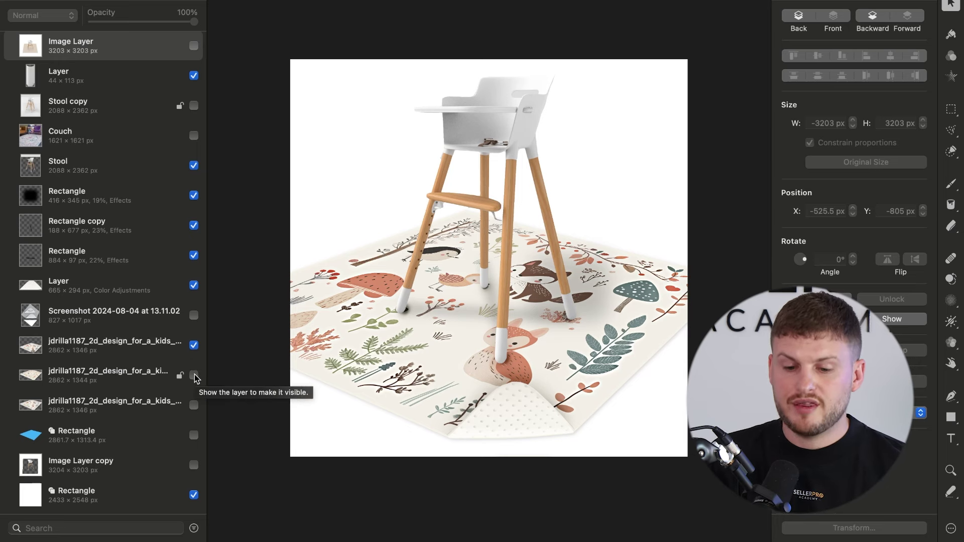
pyautogui.click(194, 346)
pyautogui.click(194, 376)
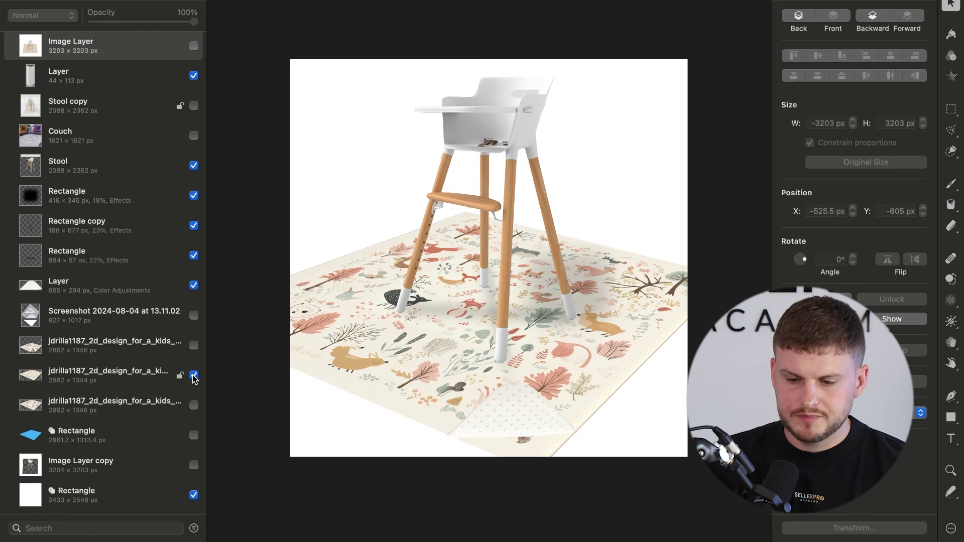
pyautogui.click(193, 345)
pyautogui.click(194, 376)
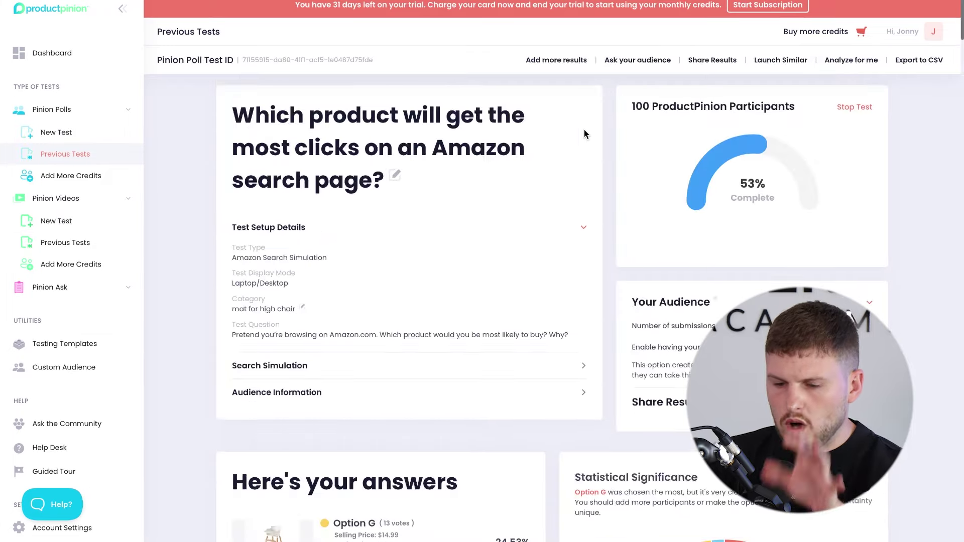
# Step: Switch to ProductPinion and review the vote shares of the competing products in the high chair mat poll
pyautogui.scroll(-2, 420, 182)
pyautogui.scroll(-2, 421, 182)
pyautogui.scroll(-4, 423, 334)
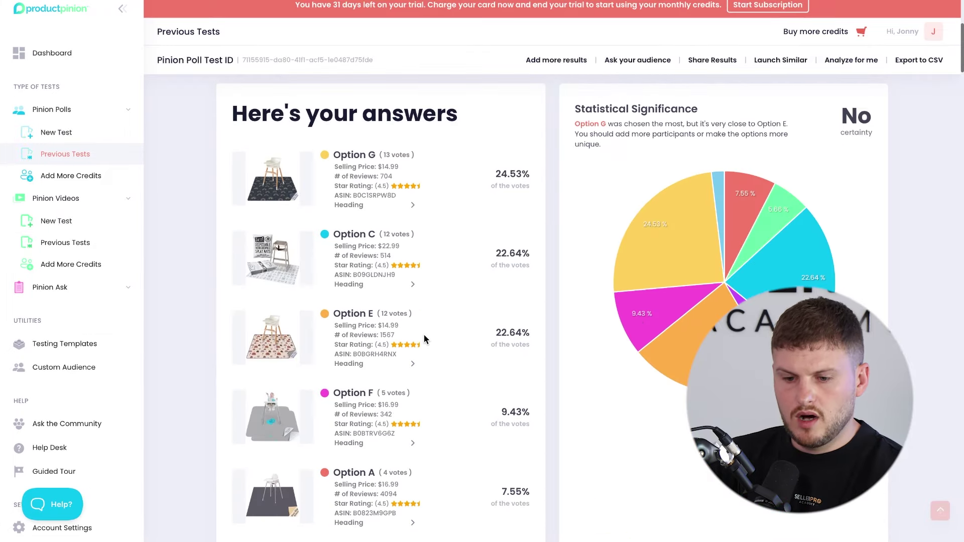
pyautogui.scroll(2, 414, 214)
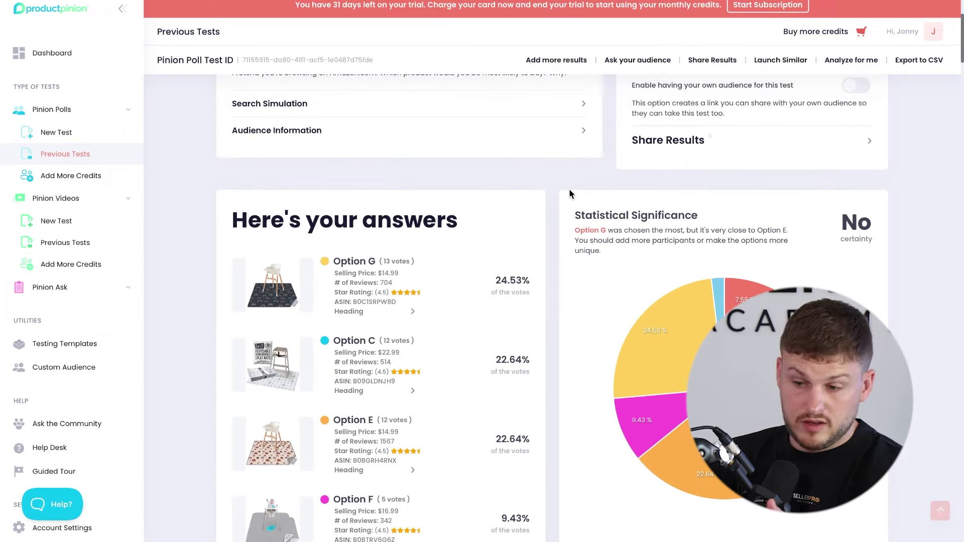
pyautogui.scroll(3, 568, 189)
# Step: Launch a similar Search Simulation test for "mat for high chair" and continue to its list of added products
pyautogui.click(784, 60)
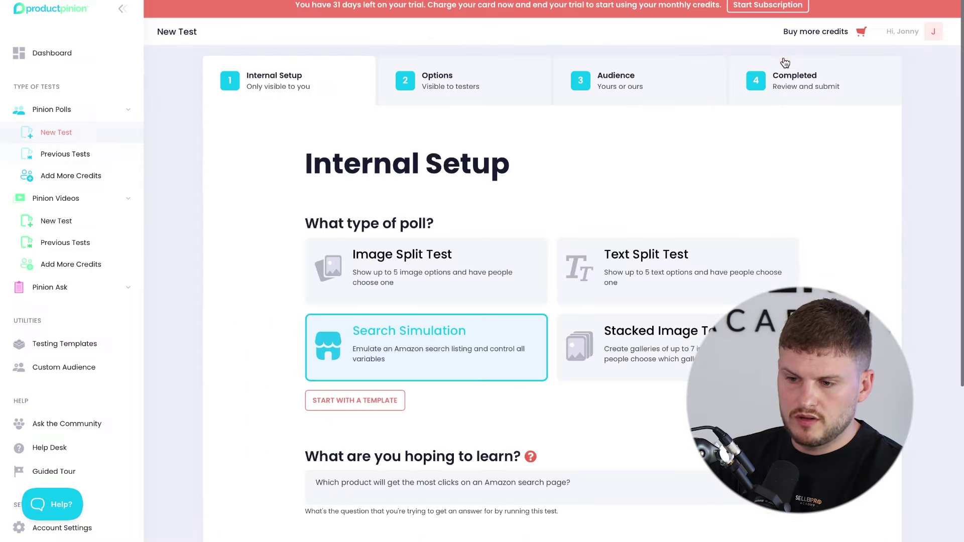
pyautogui.scroll(-4, 454, 280)
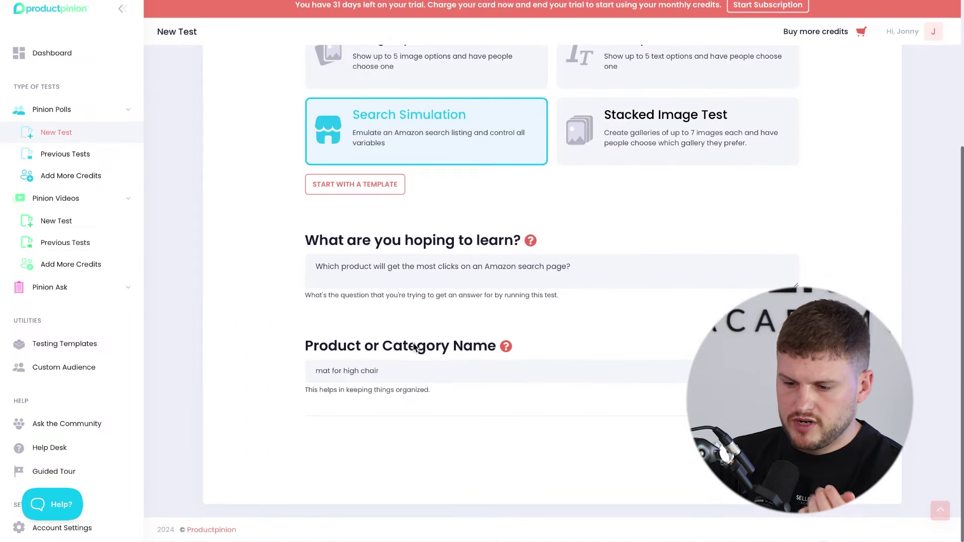
pyautogui.scroll(-12, 457, 347)
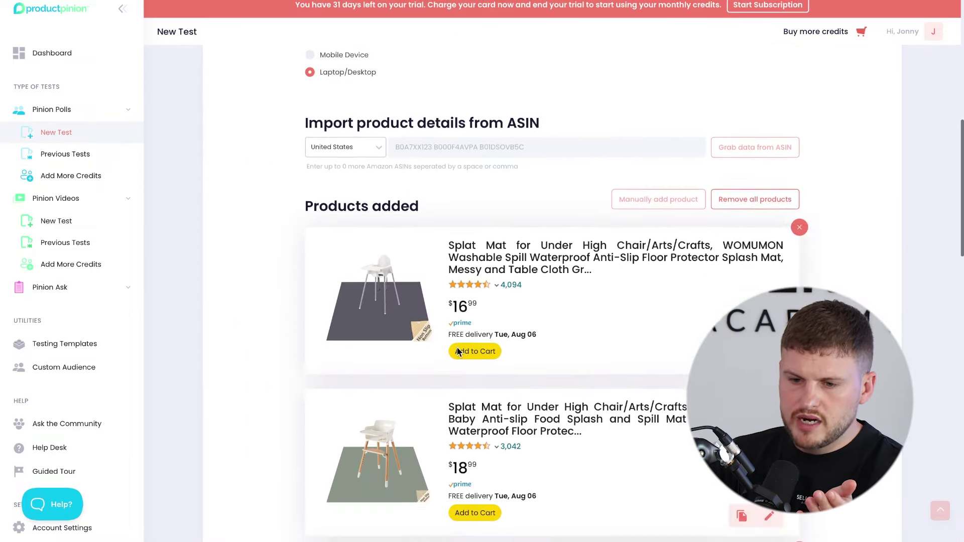
pyautogui.scroll(-10, 457, 350)
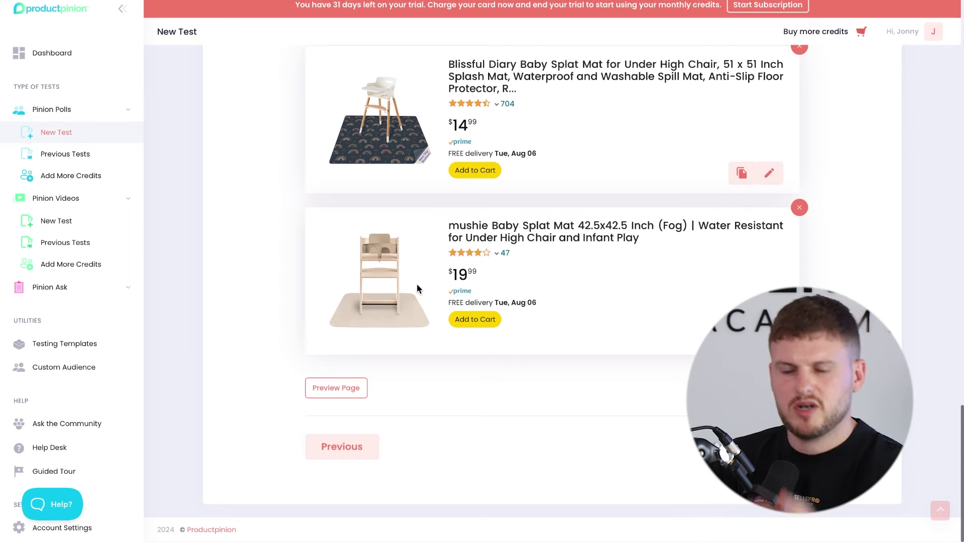
pyautogui.scroll(3, 417, 285)
pyautogui.scroll(-3, 417, 285)
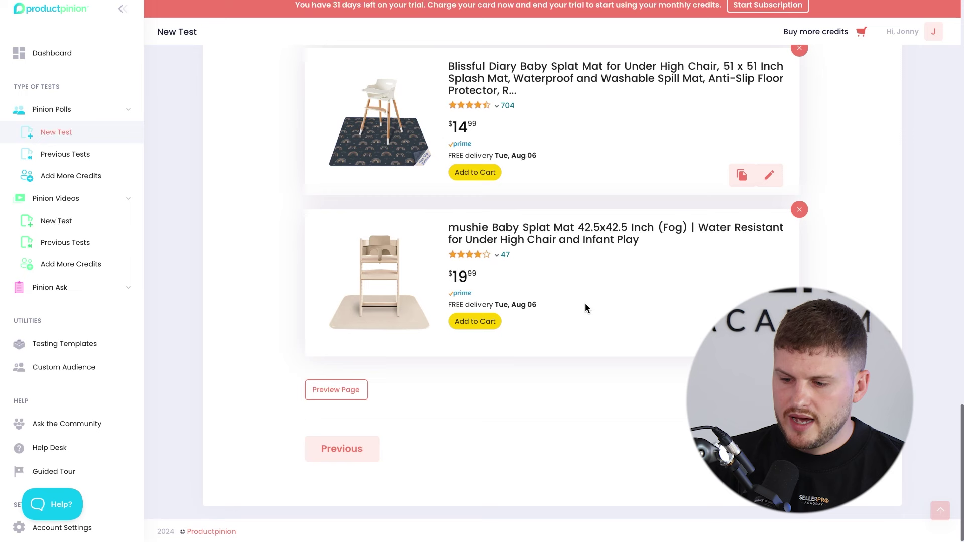
# Step: Replace the mushie Baby Splat Mat listing's image with the highchair mock-up showing the large-animal woodland mat
pyautogui.click(770, 337)
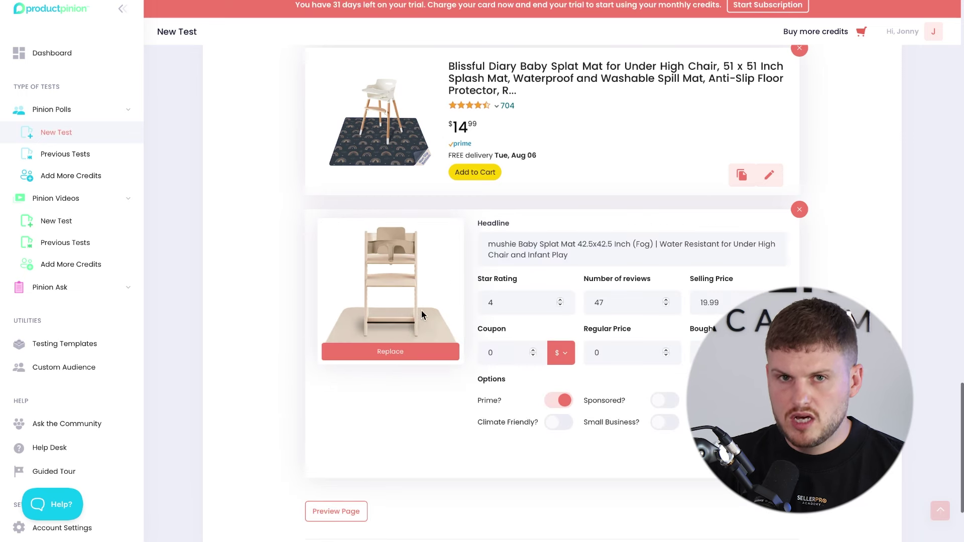
pyautogui.click(402, 355)
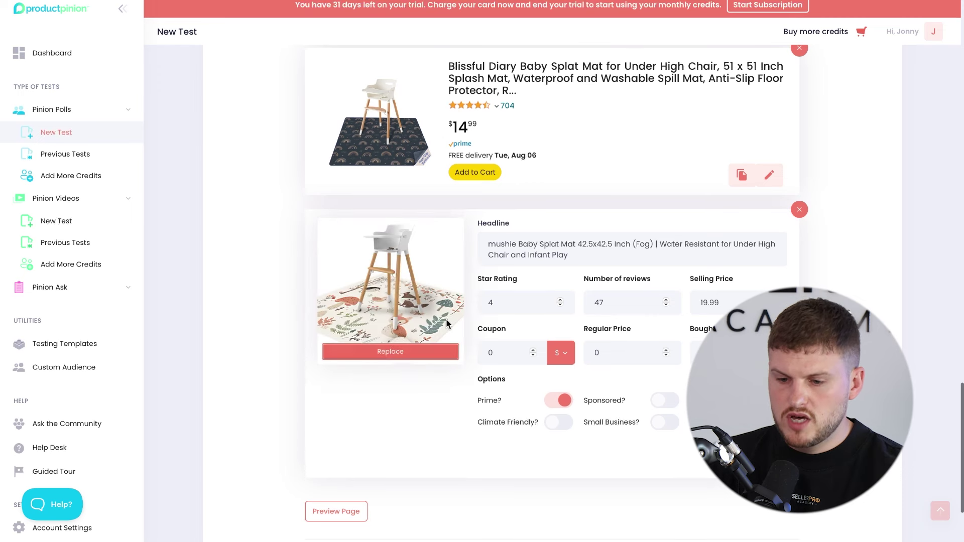
pyautogui.tripleClick(586, 260)
pyautogui.click(575, 258)
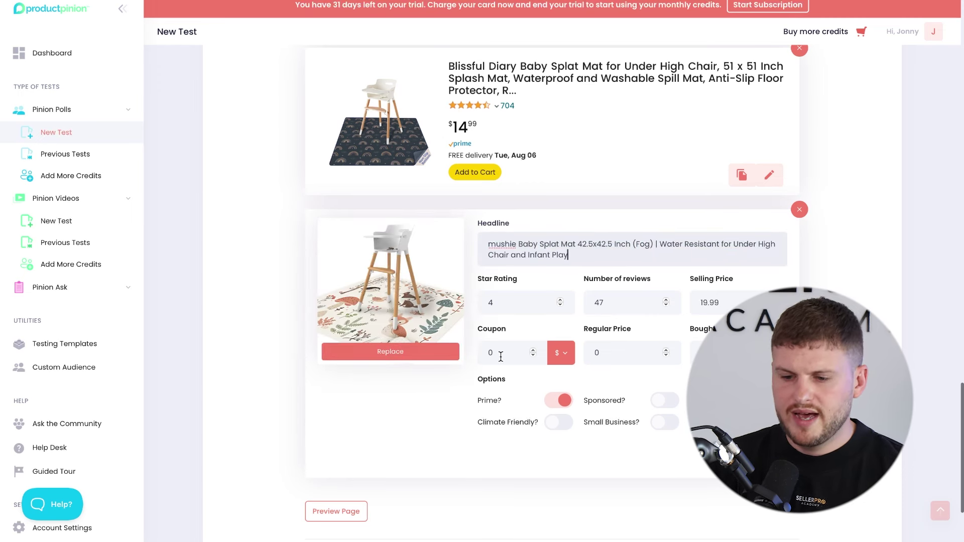
# Step: Set the star rating of the listing that has the woodland mat image to 4.3
pyautogui.press('Tab')
pyautogui.press('Tab')
pyautogui.press('Tab')
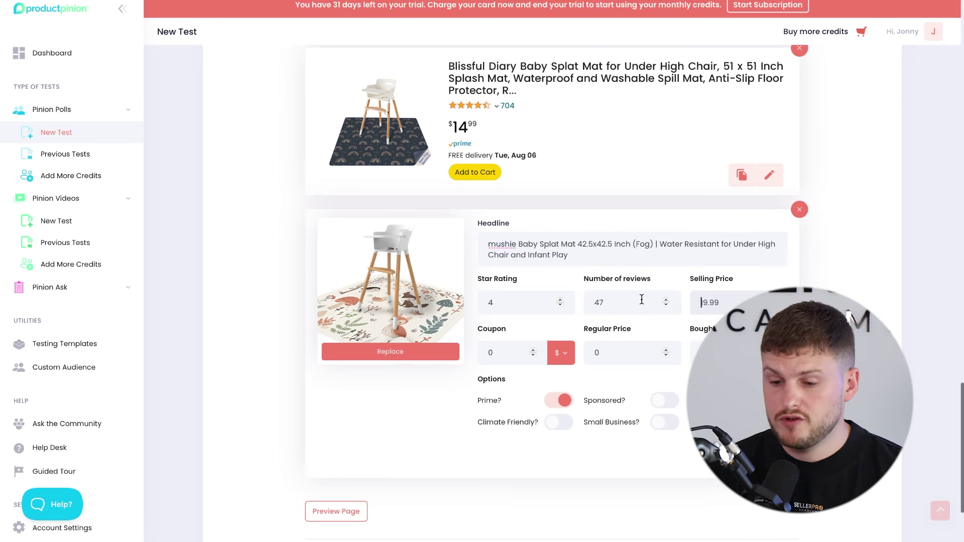
pyautogui.doubleClick(620, 303)
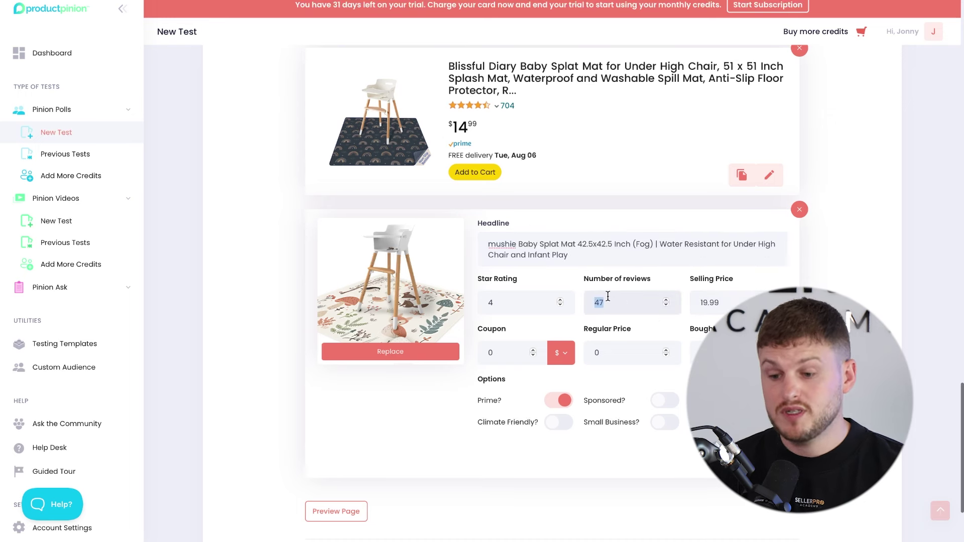
pyautogui.click(501, 303)
pyautogui.write('.3')
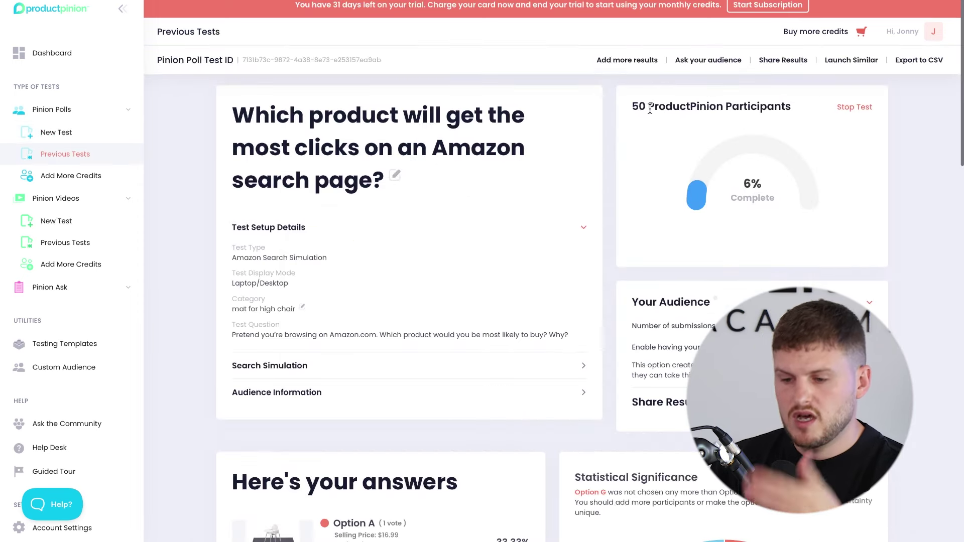
# Step: Highlight the number of ProductPinion participants in the new poll's results
pyautogui.moveTo(631, 106); pyautogui.dragTo(651, 103)
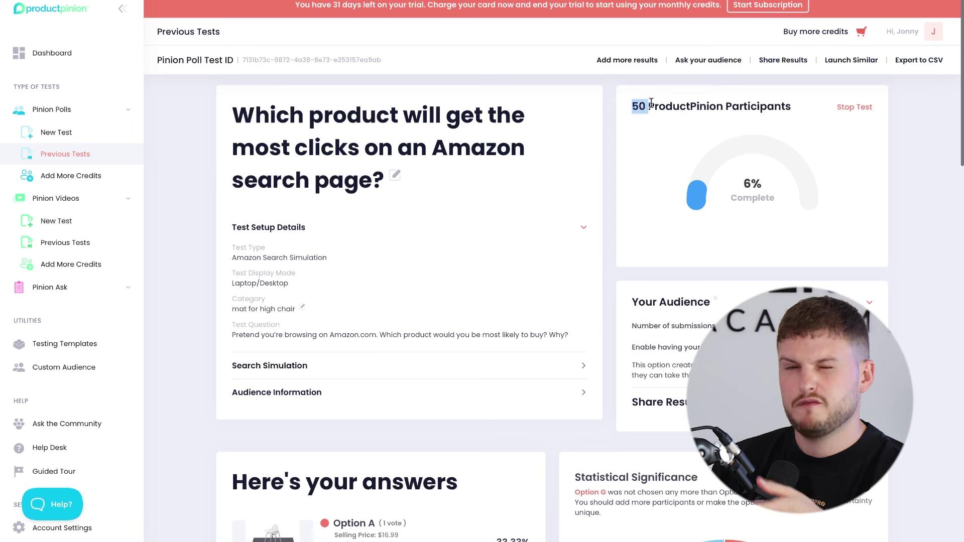